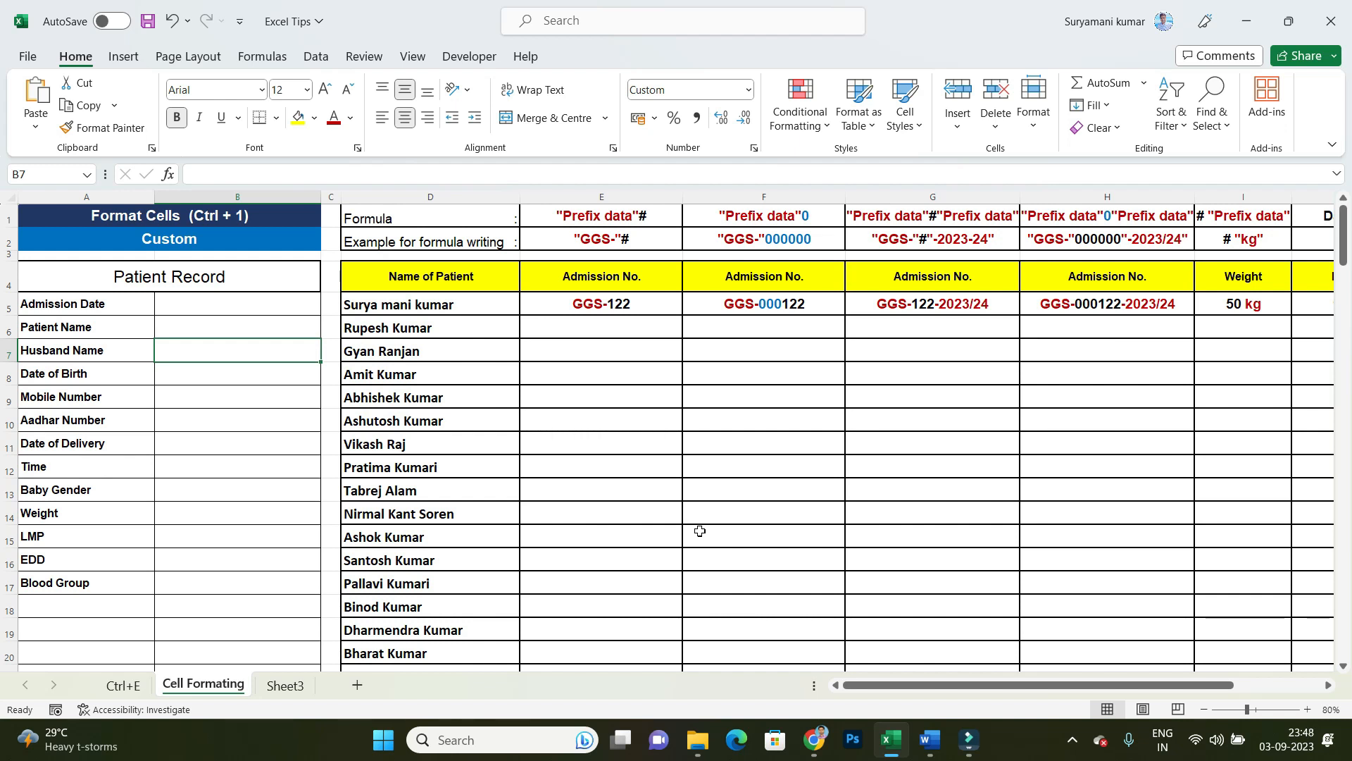
Step: Enter "Admission date" in cell B5, beside the Admission Date label of the Patient Record table
click(211, 275)
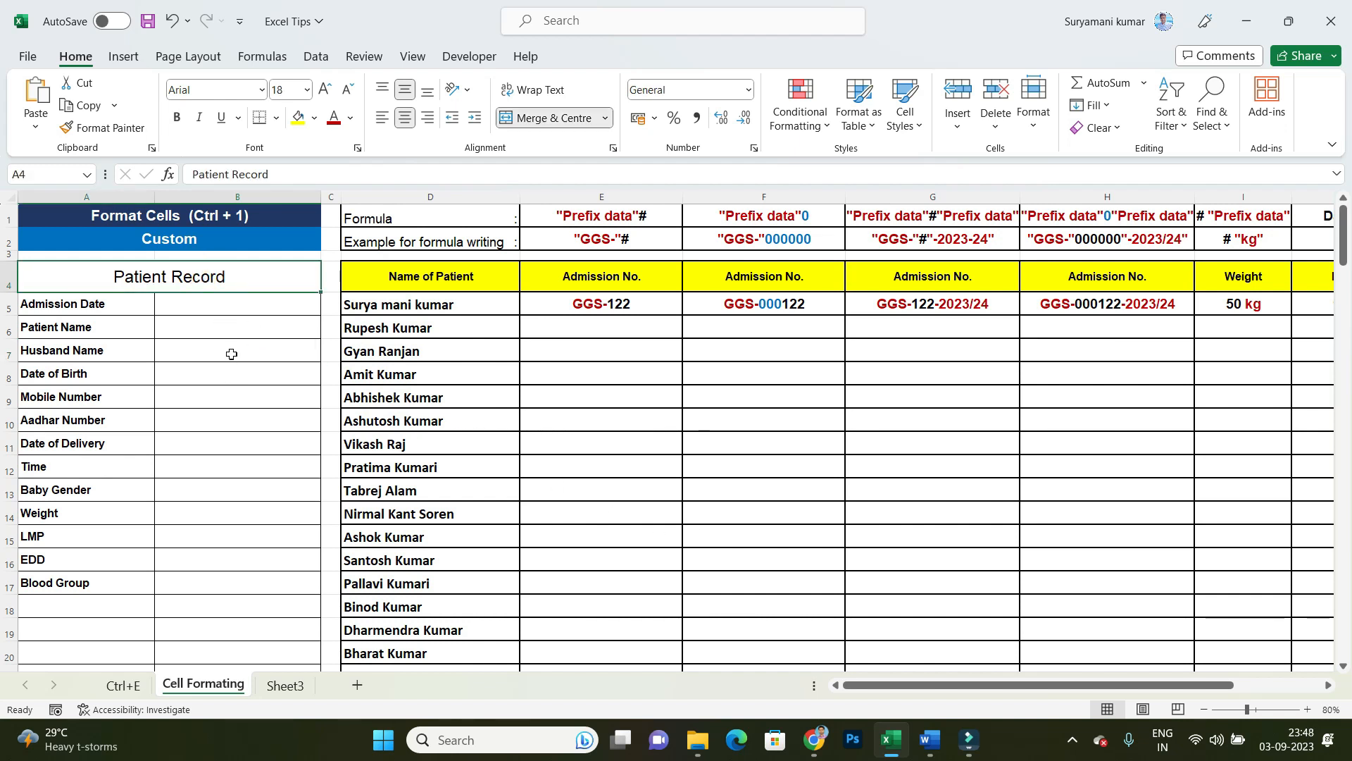
click(206, 304)
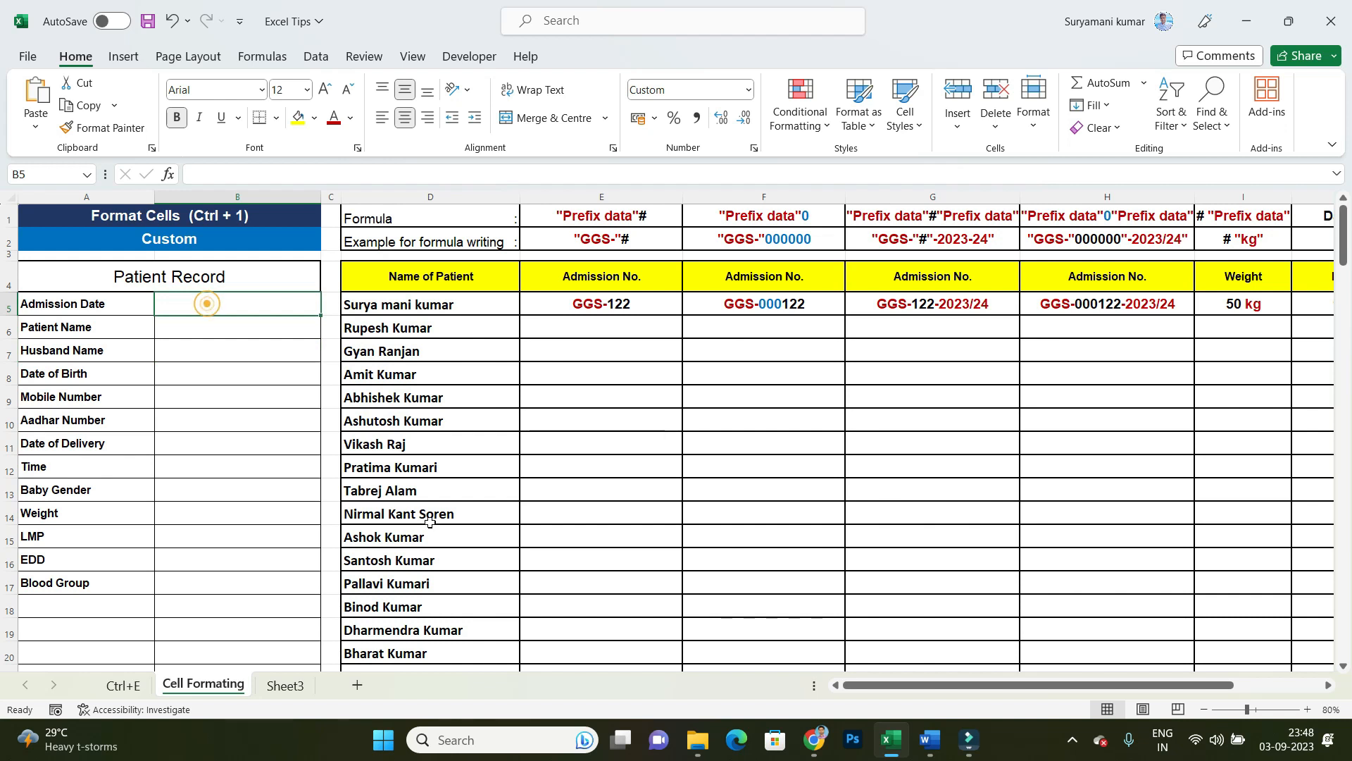
text(Admission date)
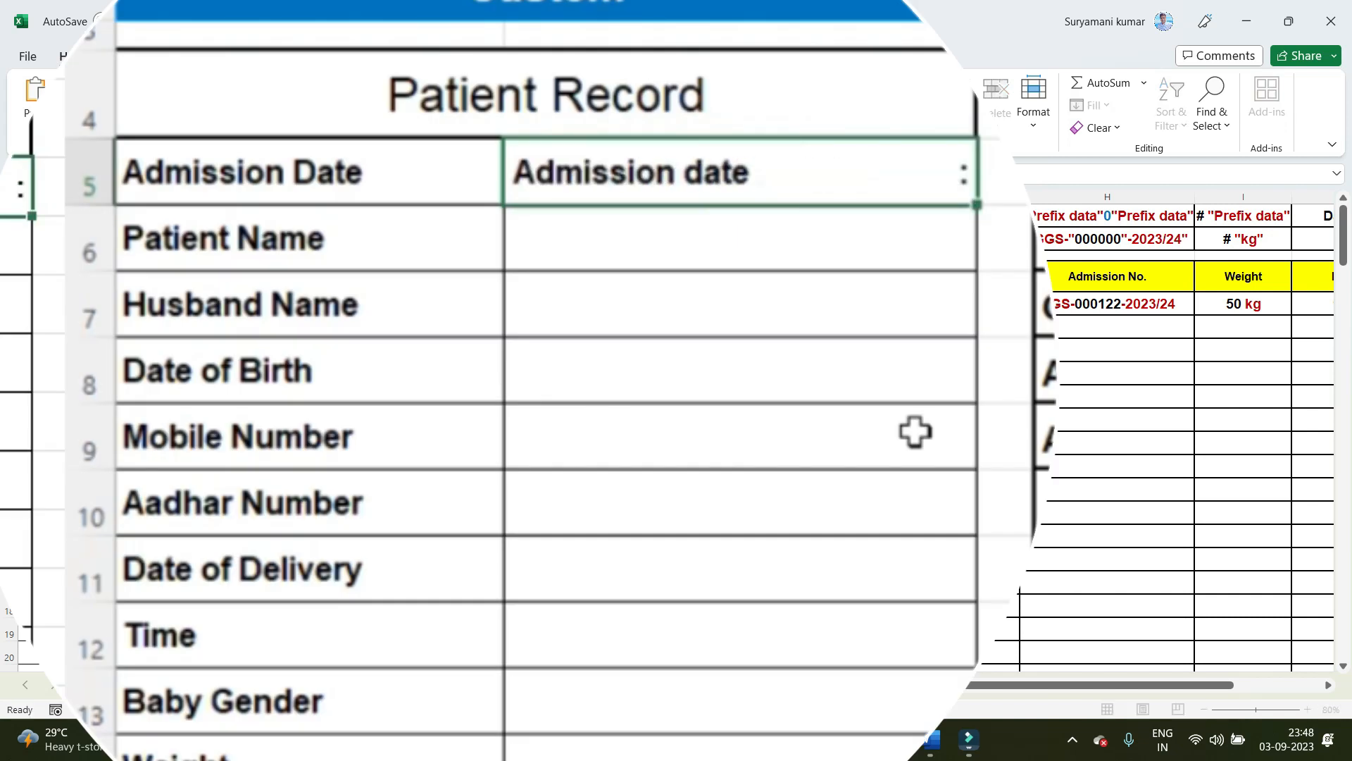
key(Return)
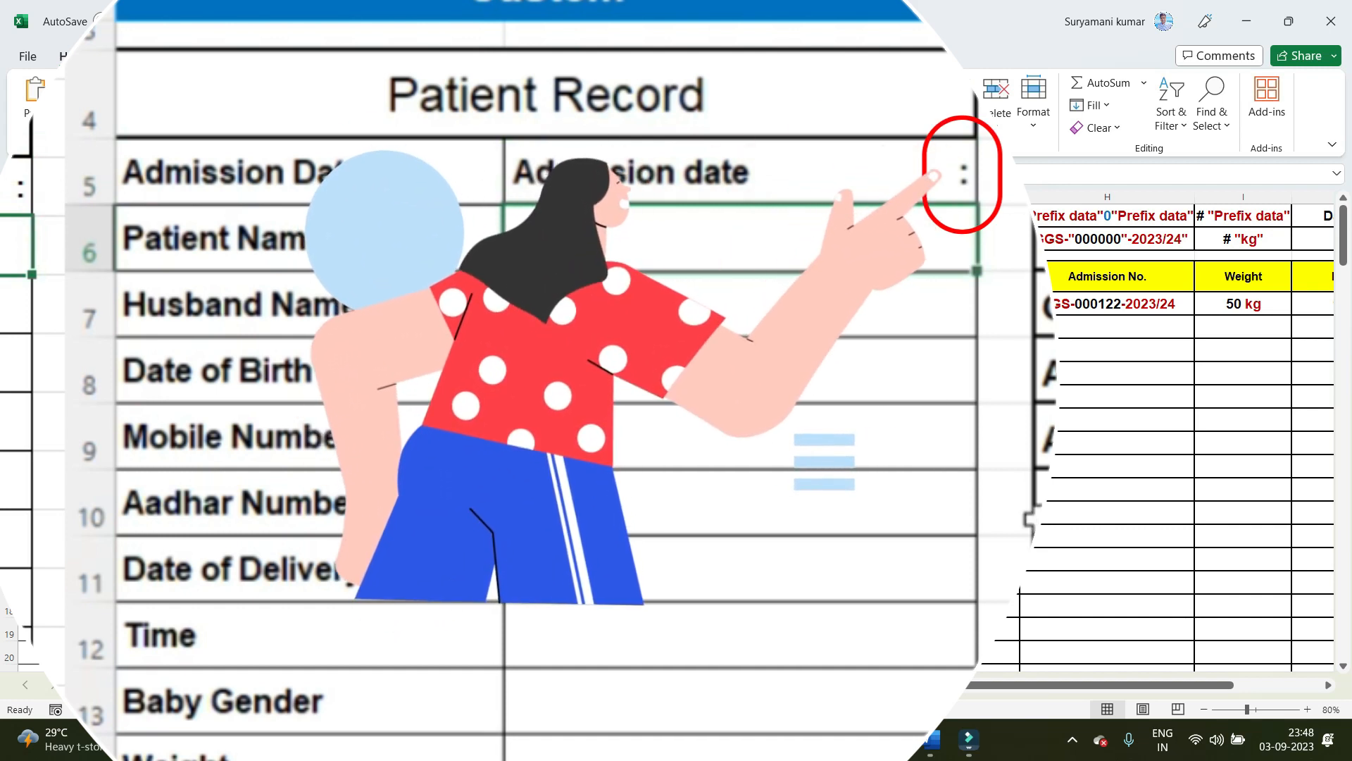
Step: Fill B7 to B10 with the sample texts "Husband Name", "kjkjd", "kjji" and "kjjkjjl", leaving B6 blank
key(Down)
text(Husband Name)
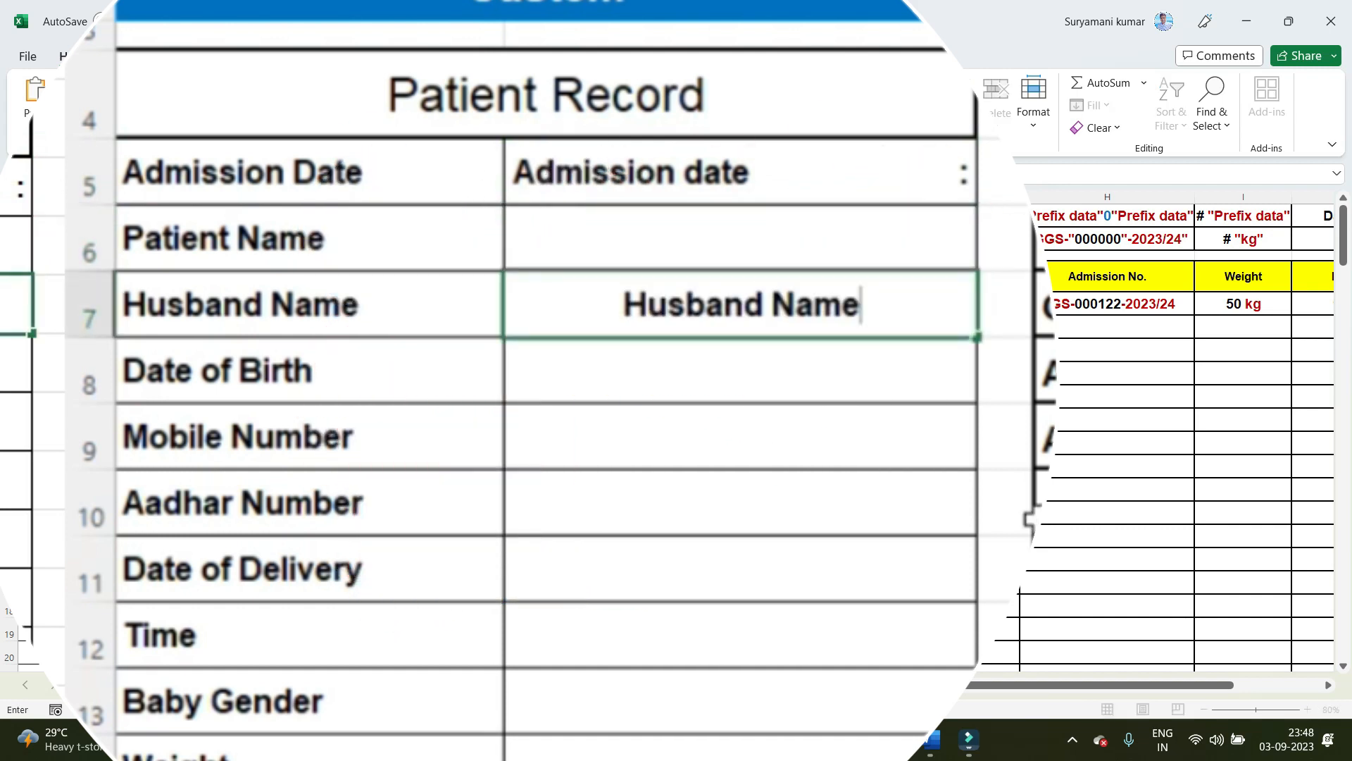
key(Return)
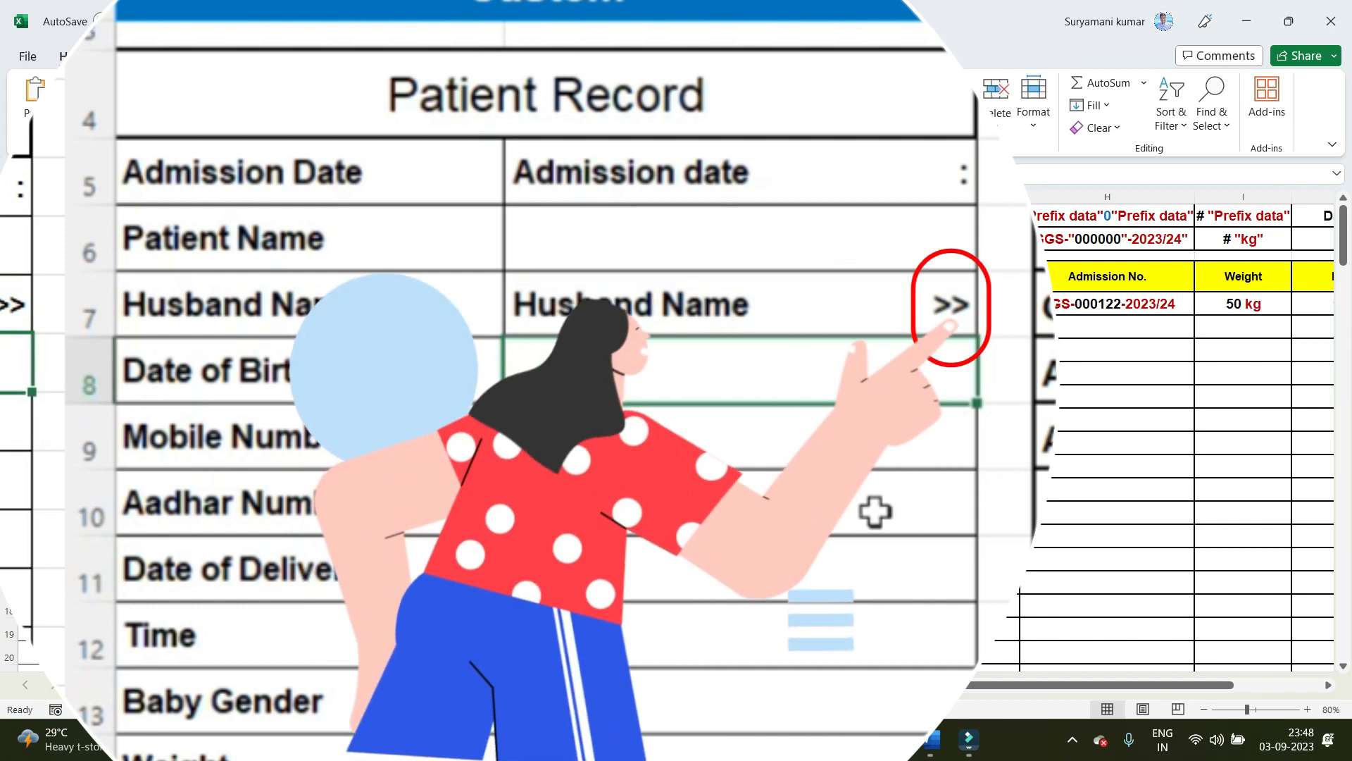
text(kjkjd)
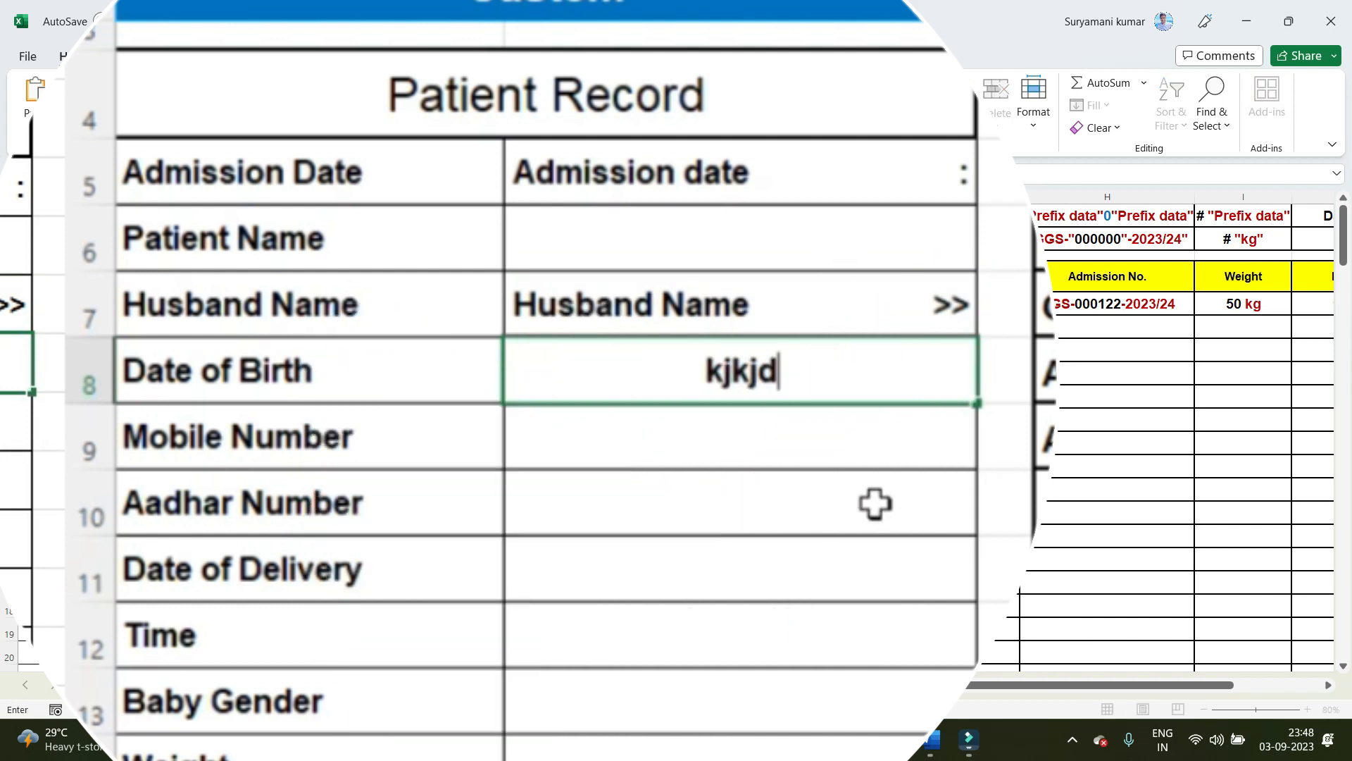
key(Return)
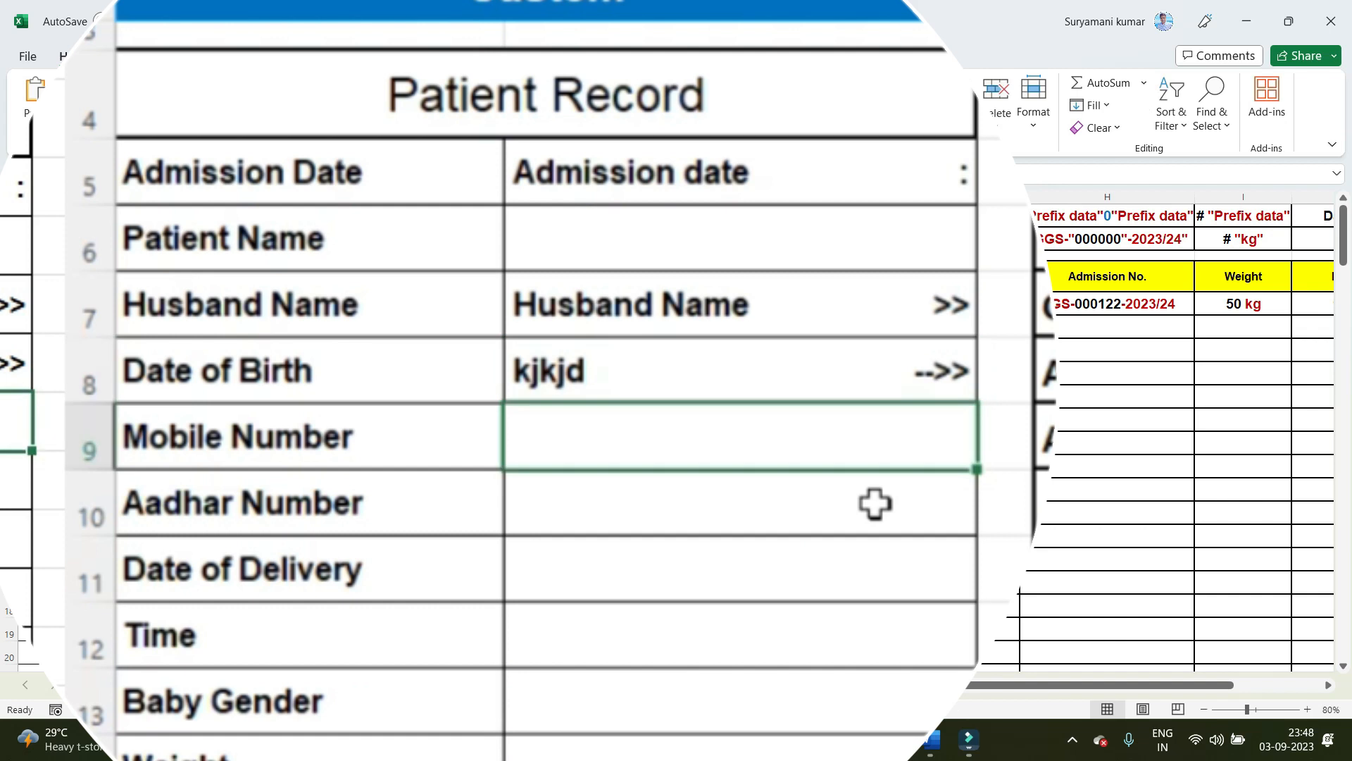
text(kjkj)
key(Return)
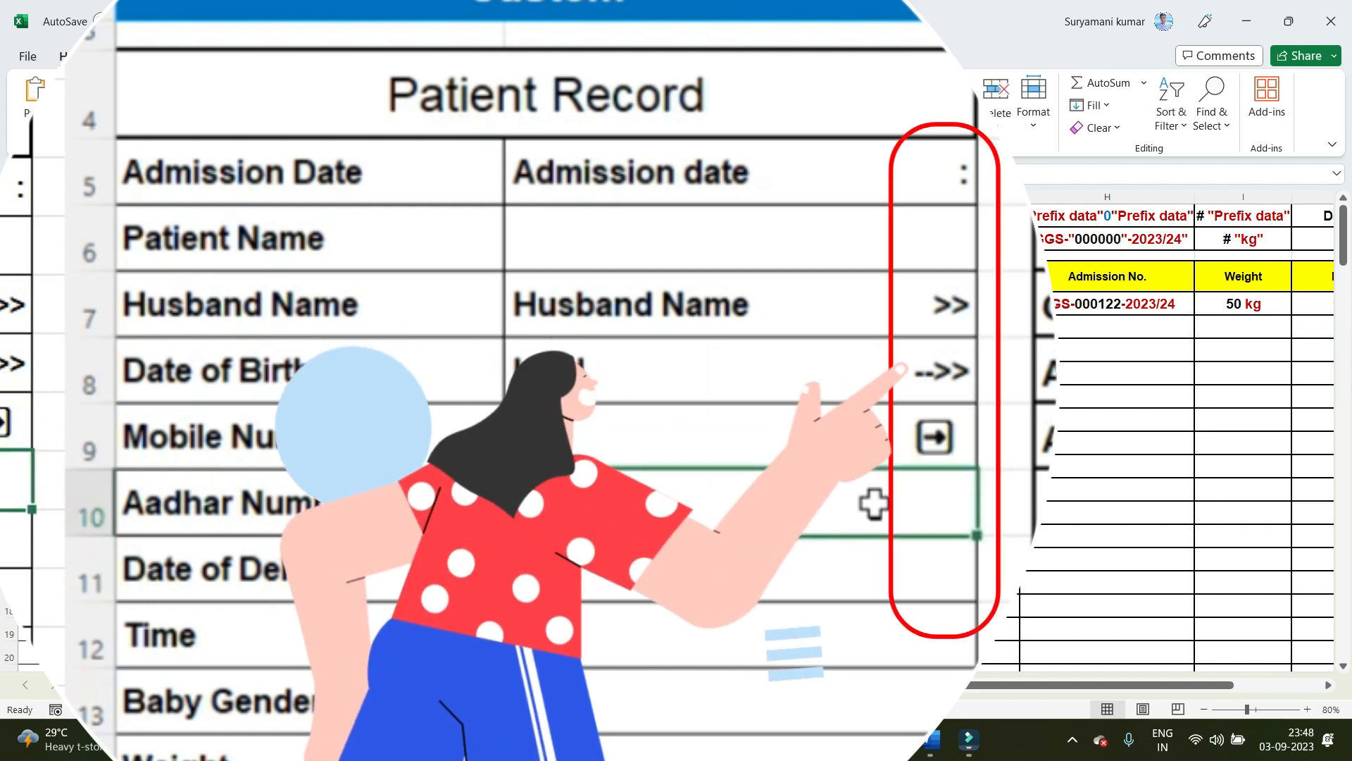
text(kjjkjjl)
key(Return)
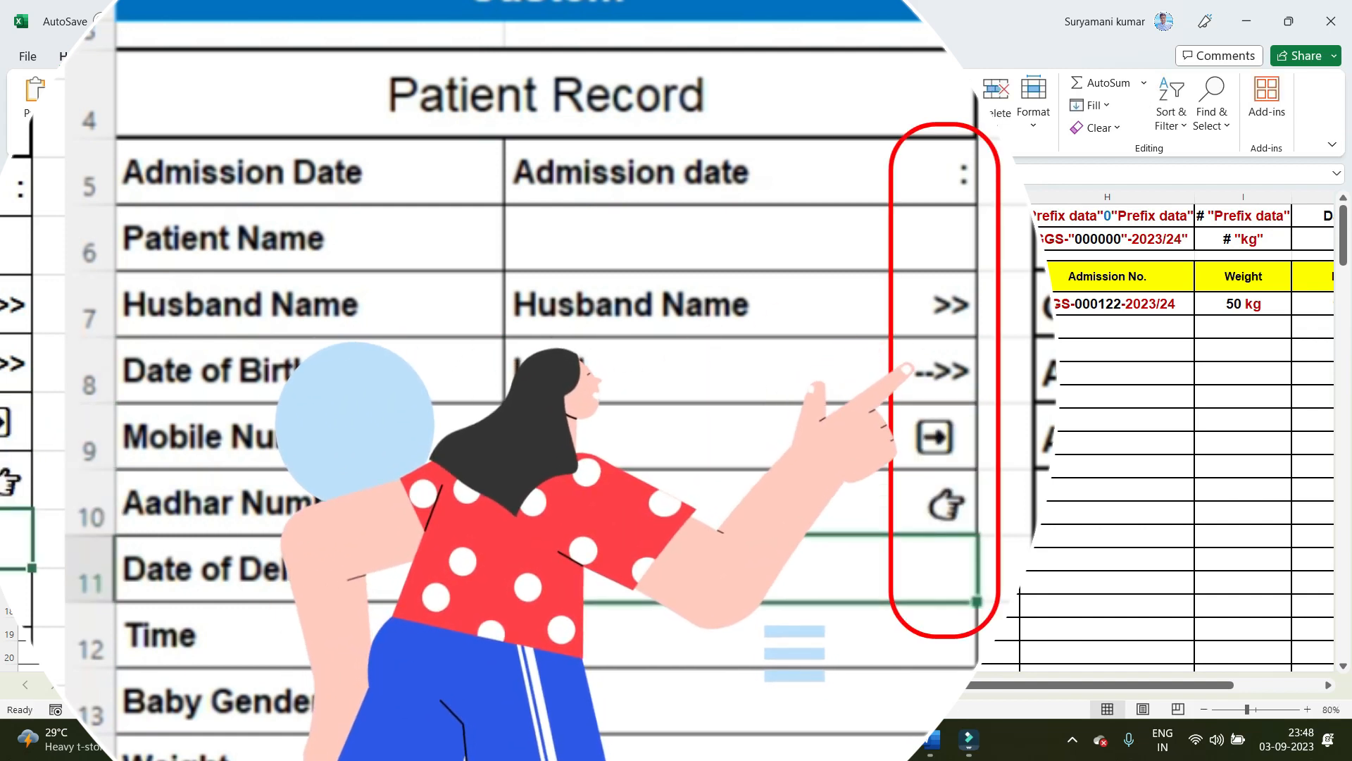
Step: Enter the sample texts "kj" in B11 and "hjkld" in B12, beside Date of Delivery and Time
click(706, 557)
text(kj)
click(753, 682)
click(767, 573)
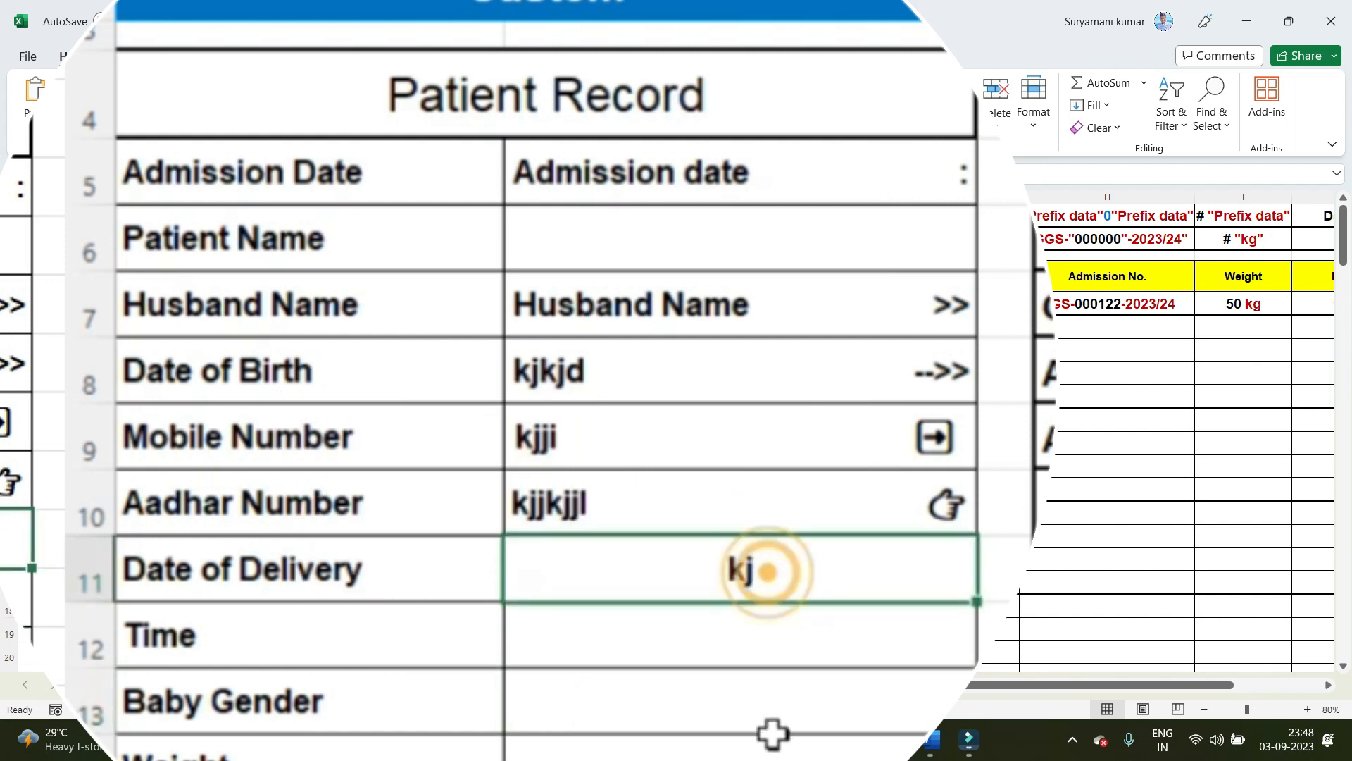
click(755, 639)
text(hjkld)
key(Return)
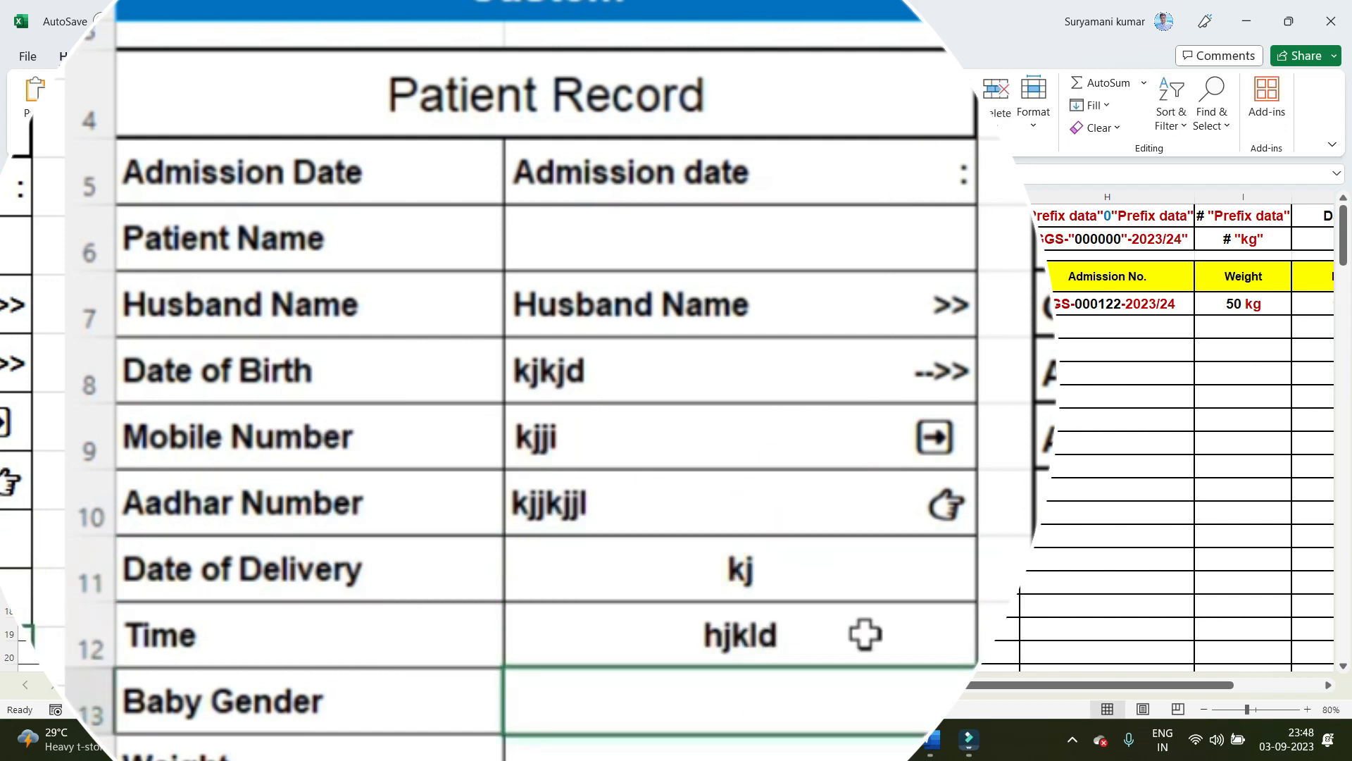
Step: Try to align a colon manually after "kj" in B11 by padding with spaces, and edit the "hjkld" text in B12
double_click(819, 572)
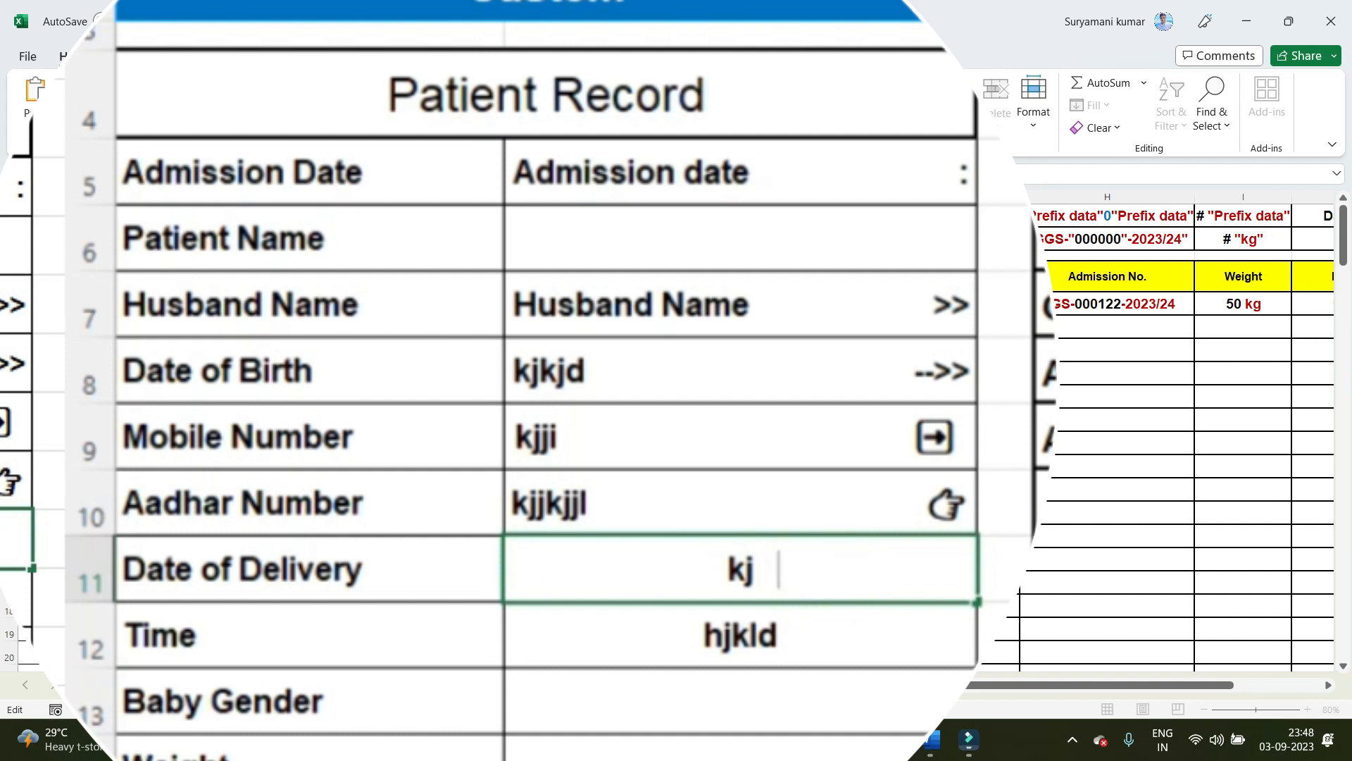
text(:)
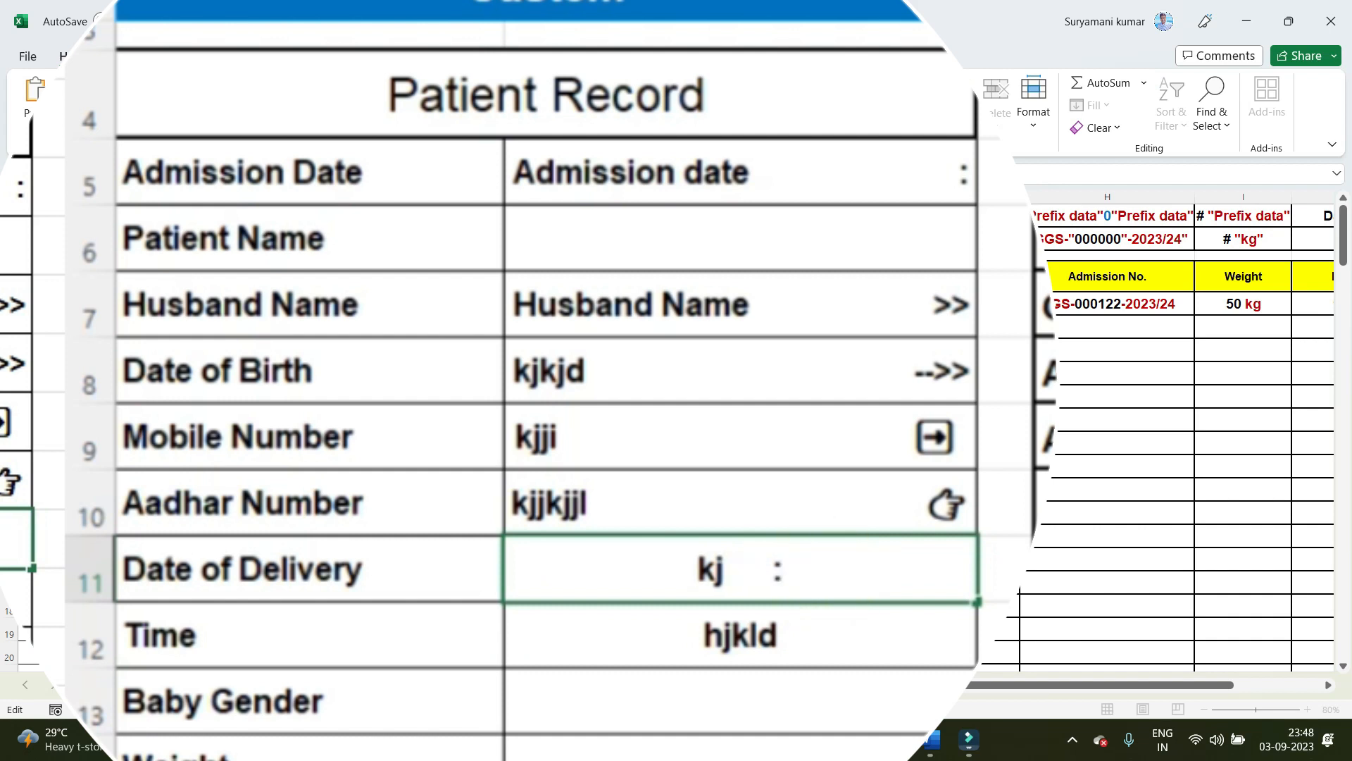
click(739, 583)
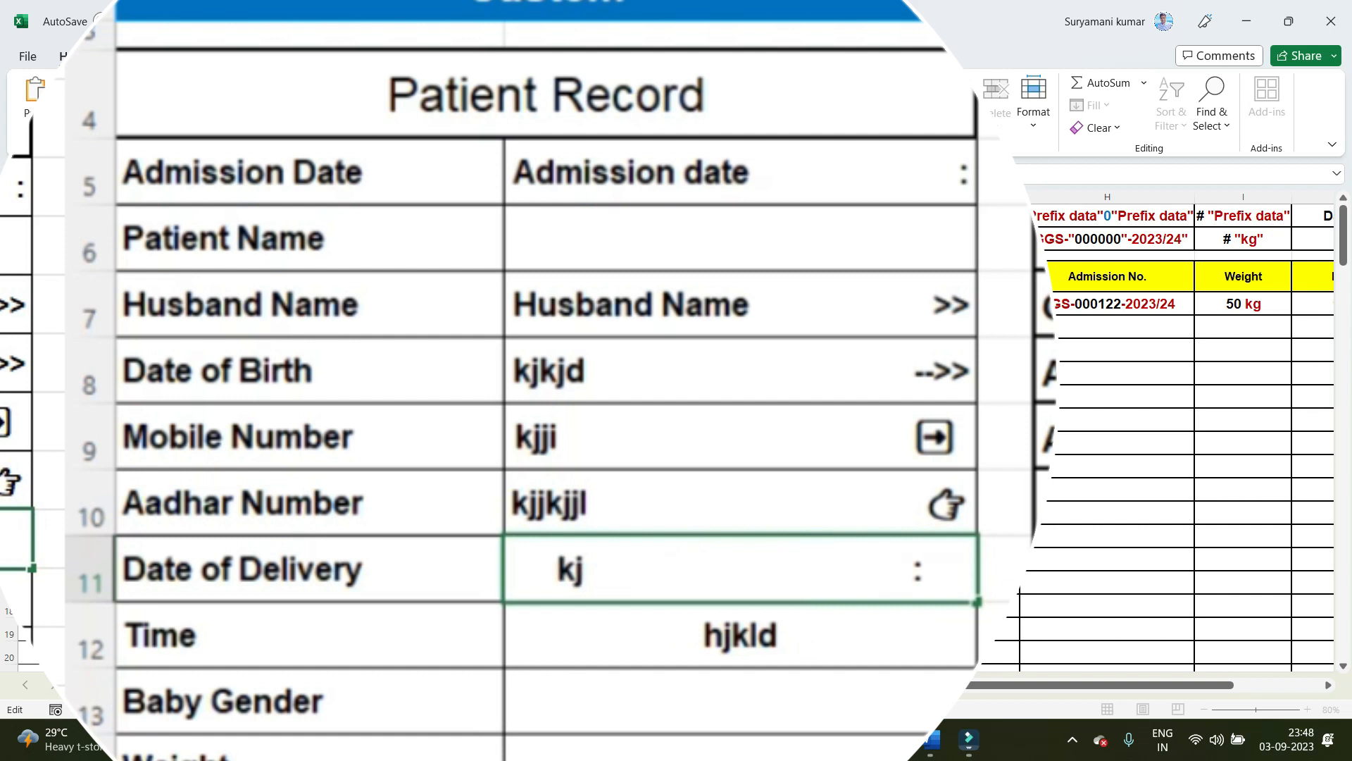
click(877, 722)
click(839, 636)
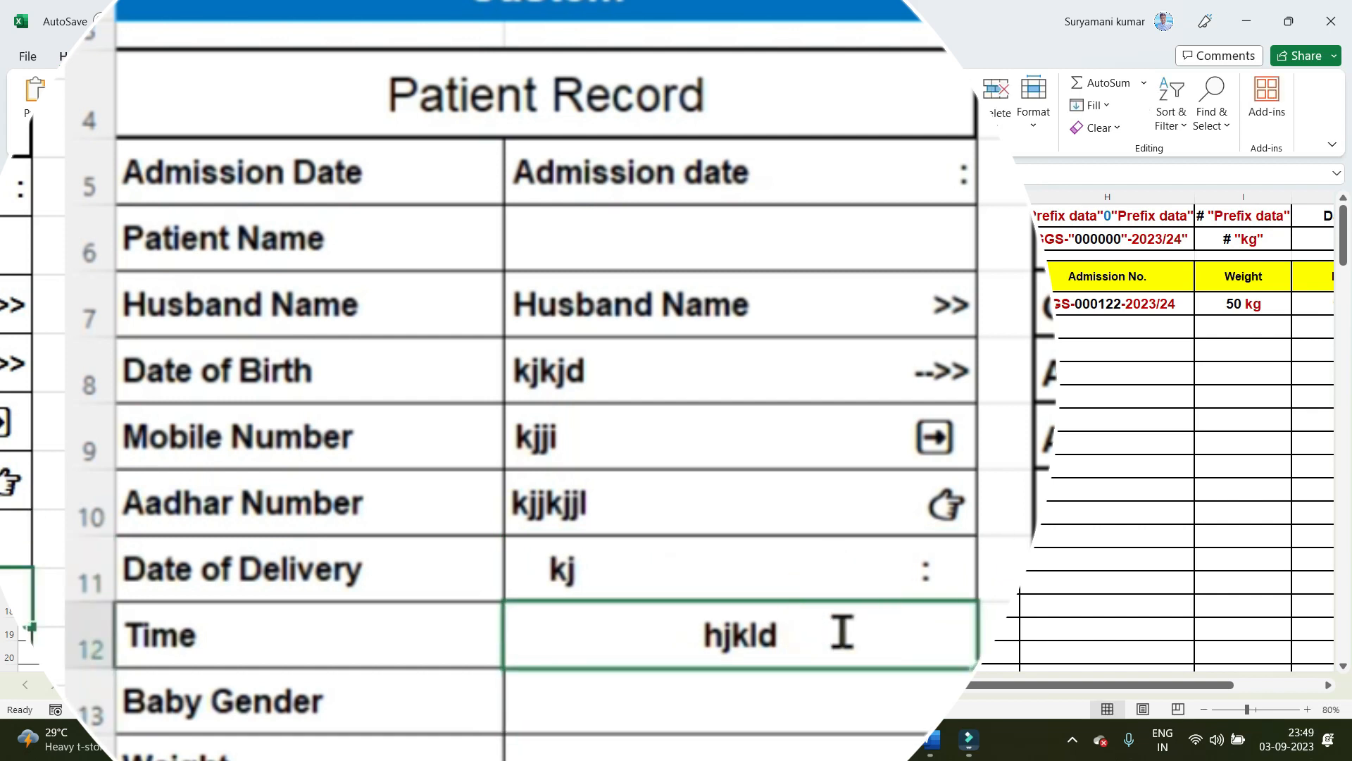
click(842, 632)
click(905, 758)
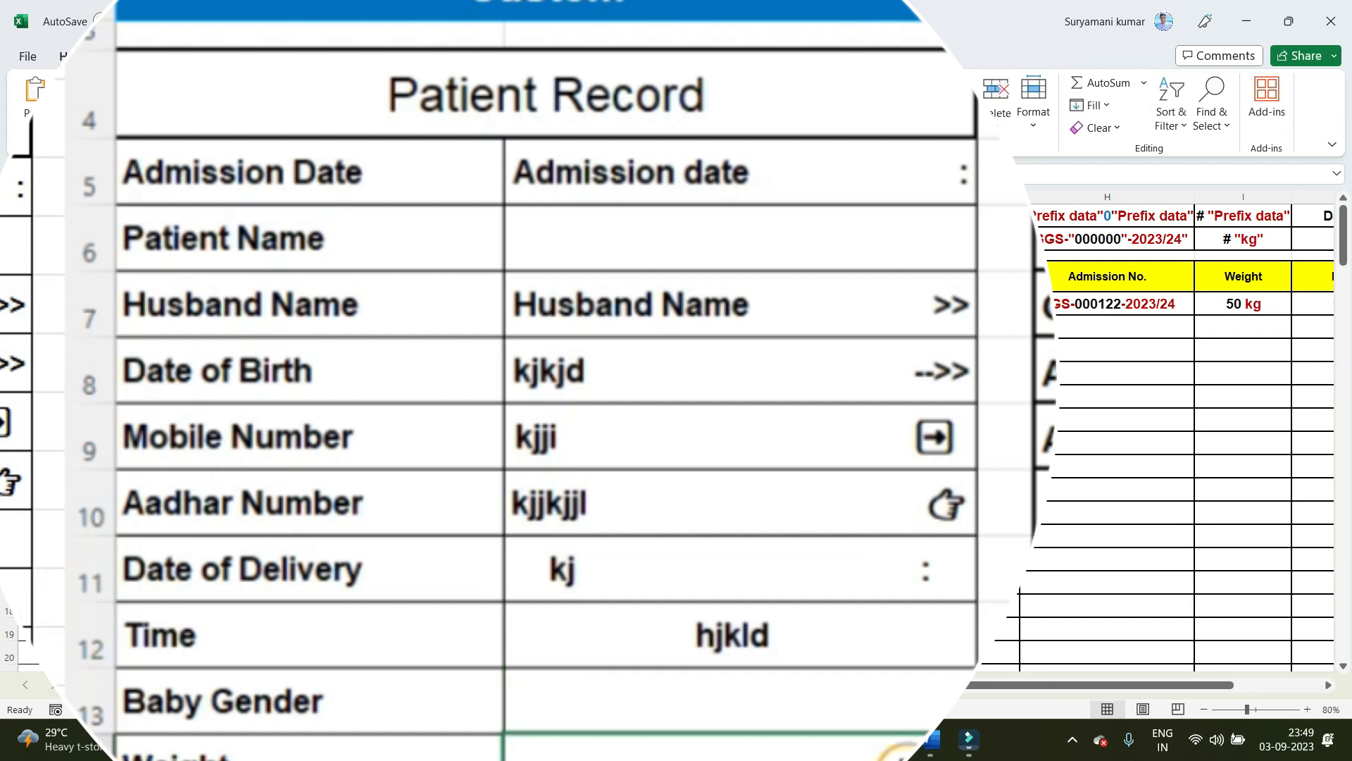
Step: Clear the sample entries from B7 to B12, keeping only the entry in B5
click(797, 634)
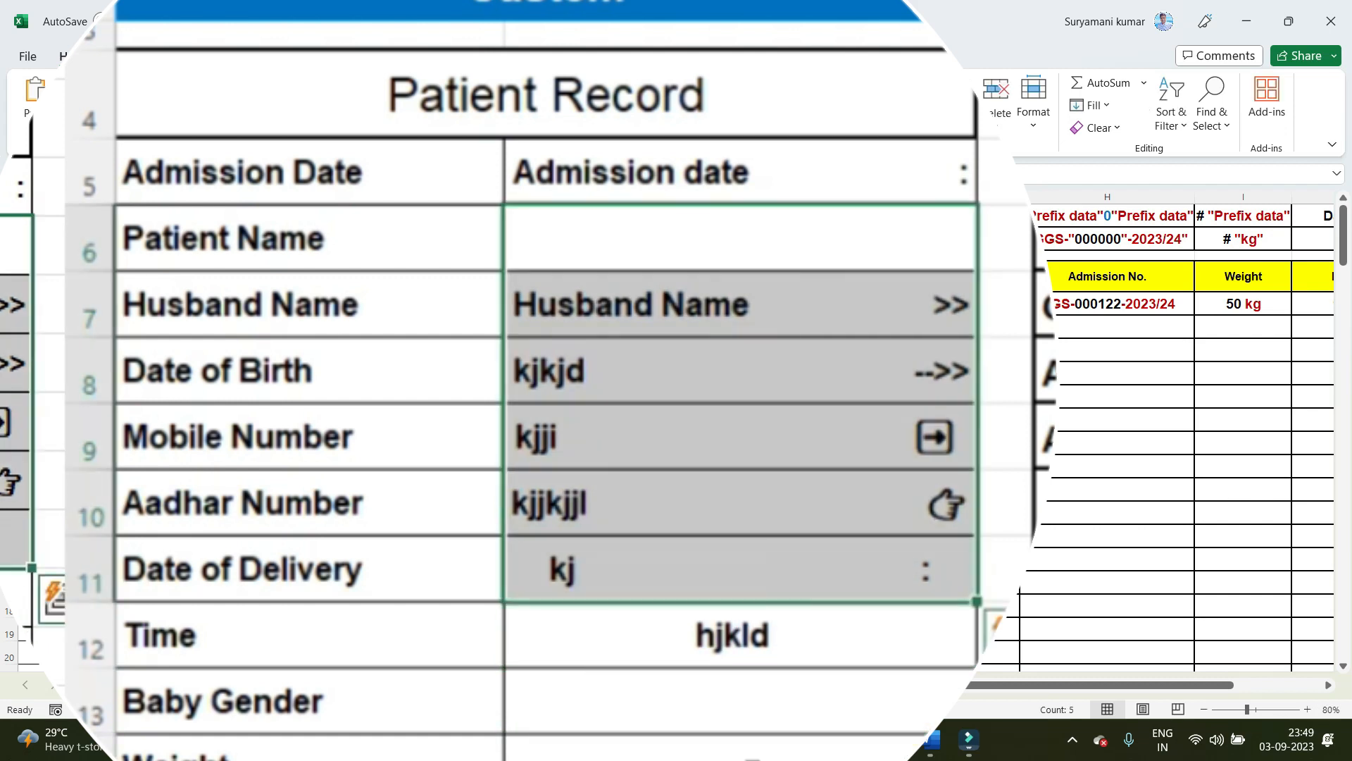
key(Escape)
drag(808, 407, 733, 558)
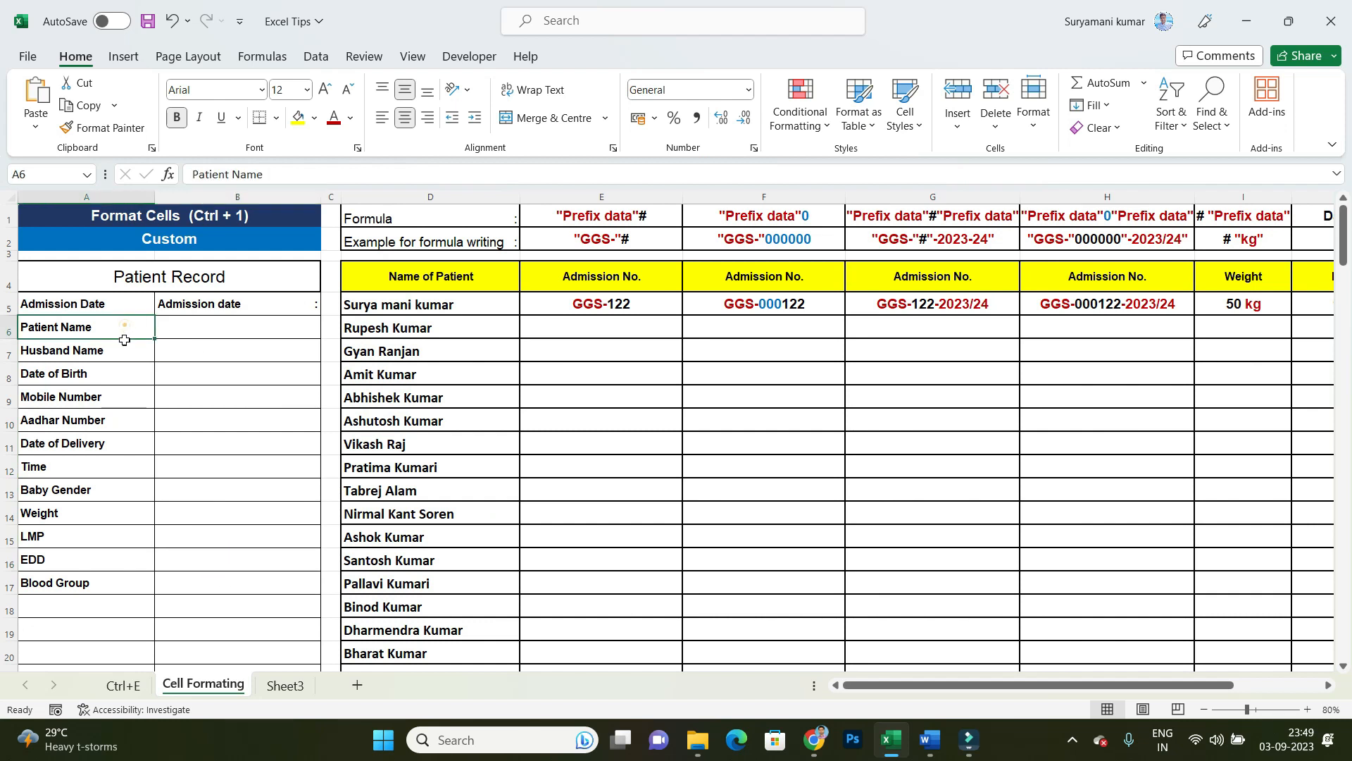
drag(124, 340, 124, 352)
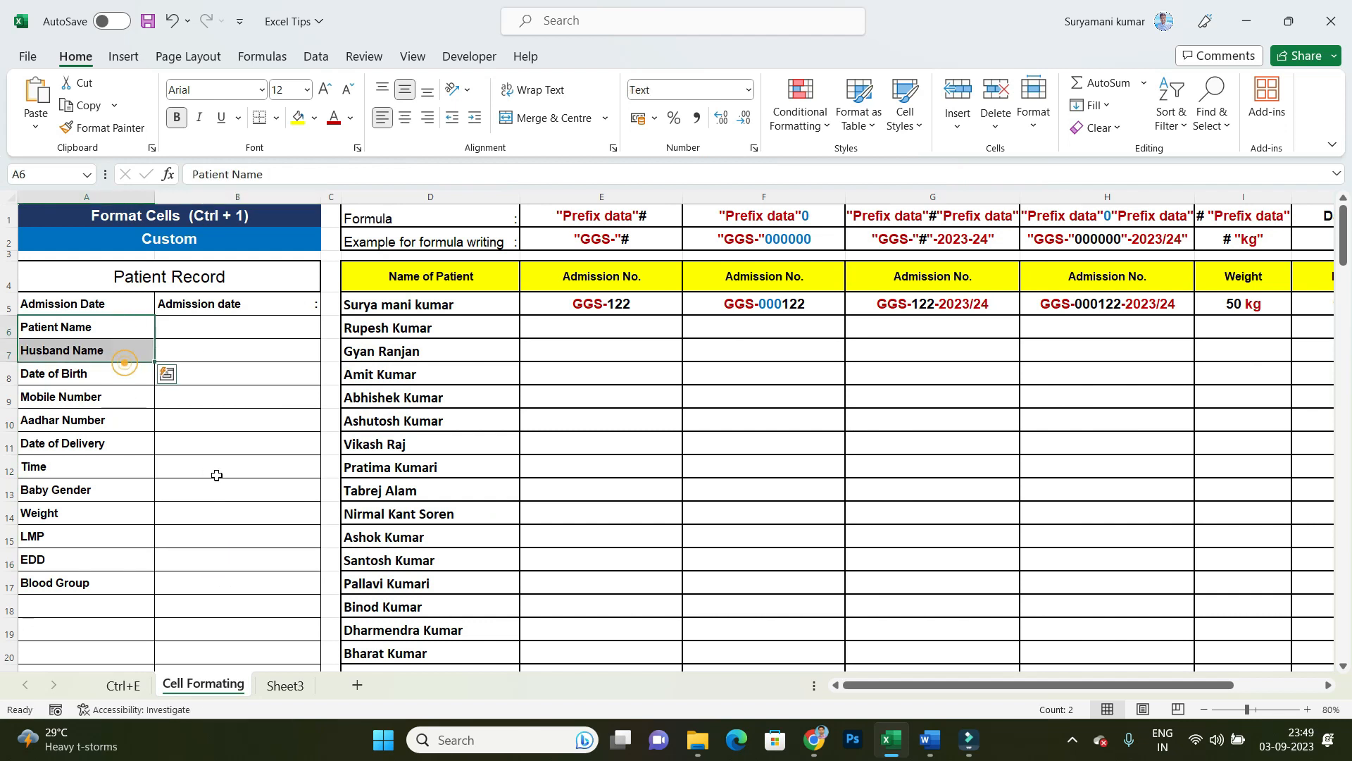
click(215, 469)
Step: Open the Format Cells settings for the label range A5:A25 and choose the Custom number category
drag(122, 303, 115, 640)
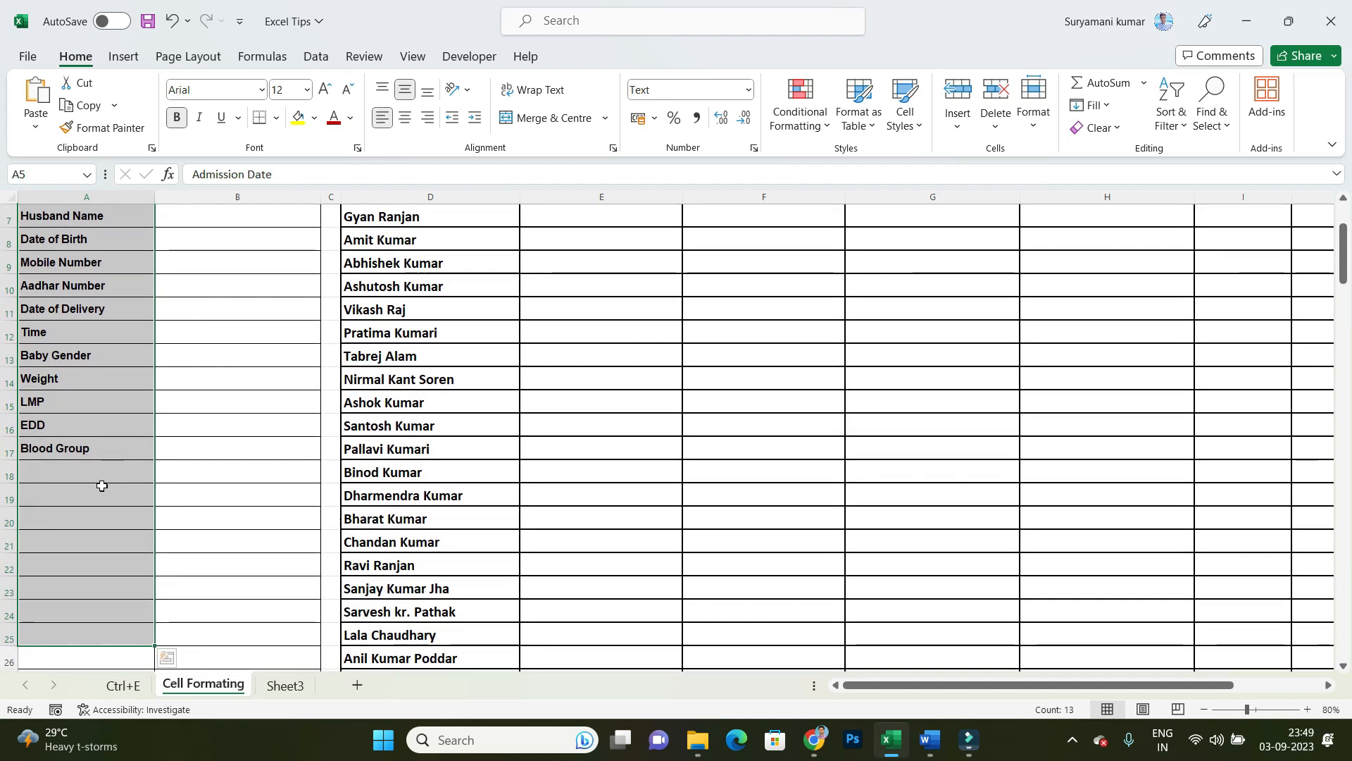
scroll(107, 465, up, 2)
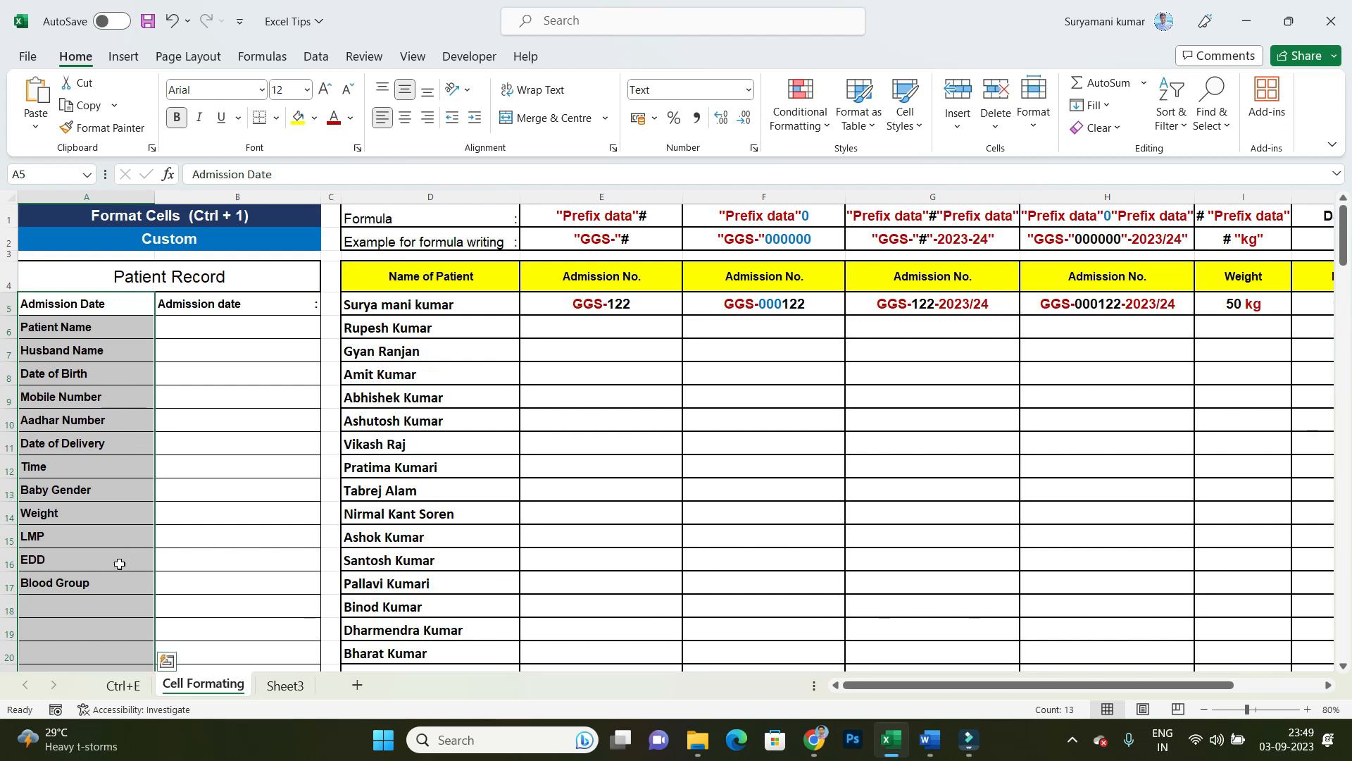
key(ctrl+1)
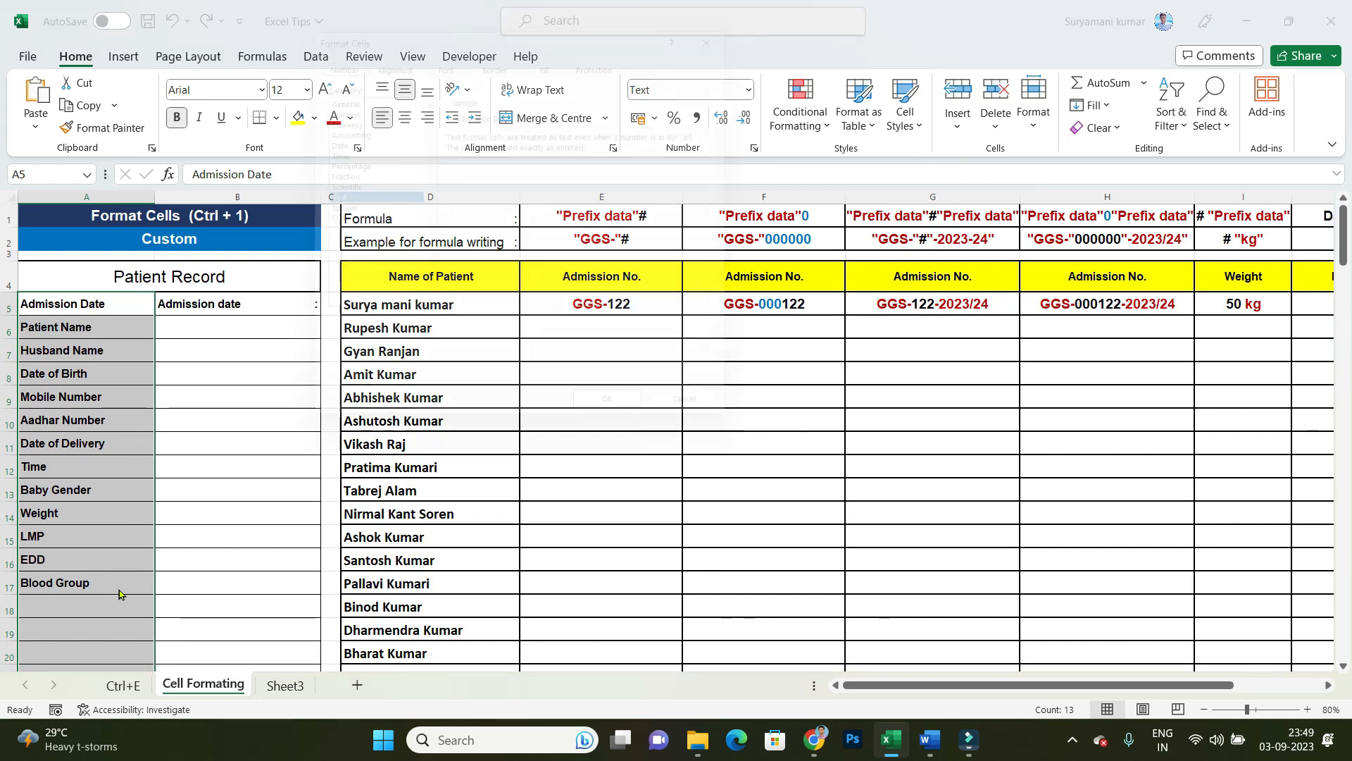
click(743, 18)
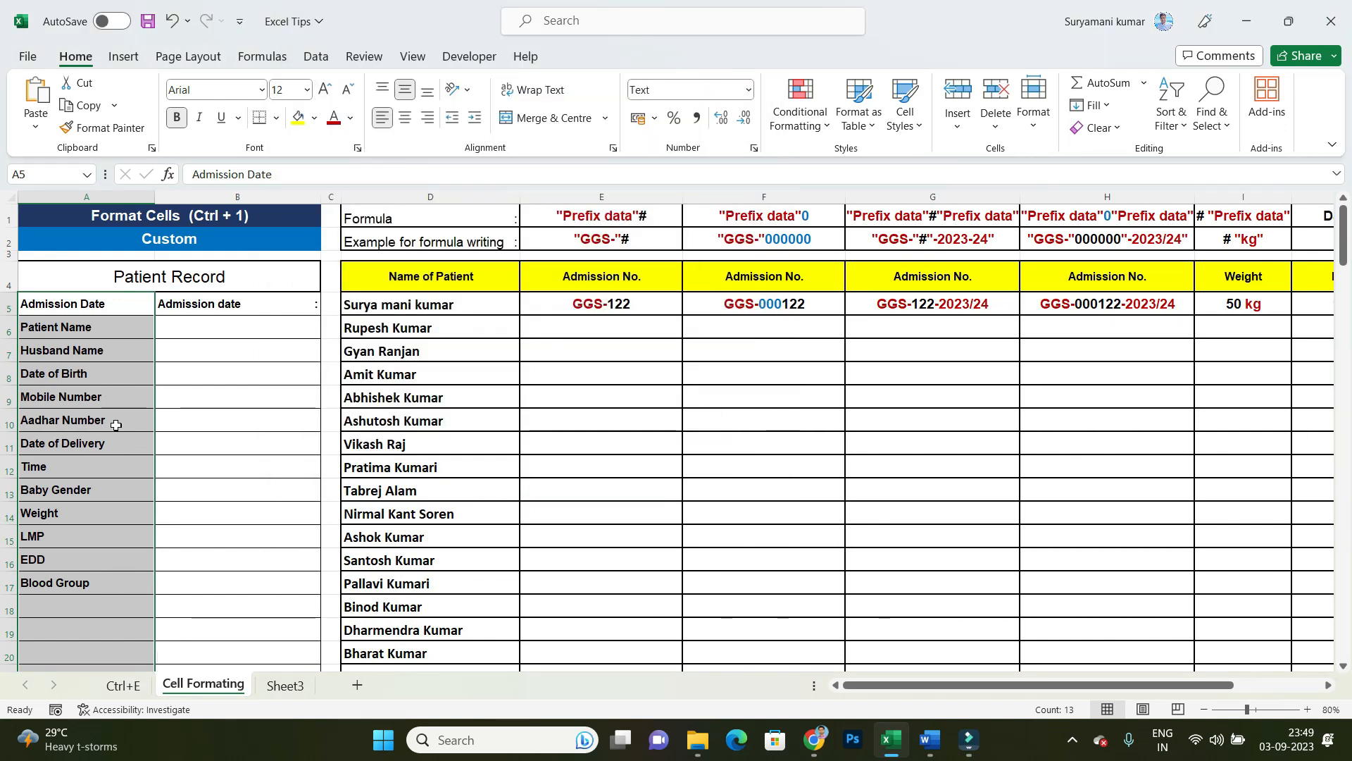
right_click(115, 424)
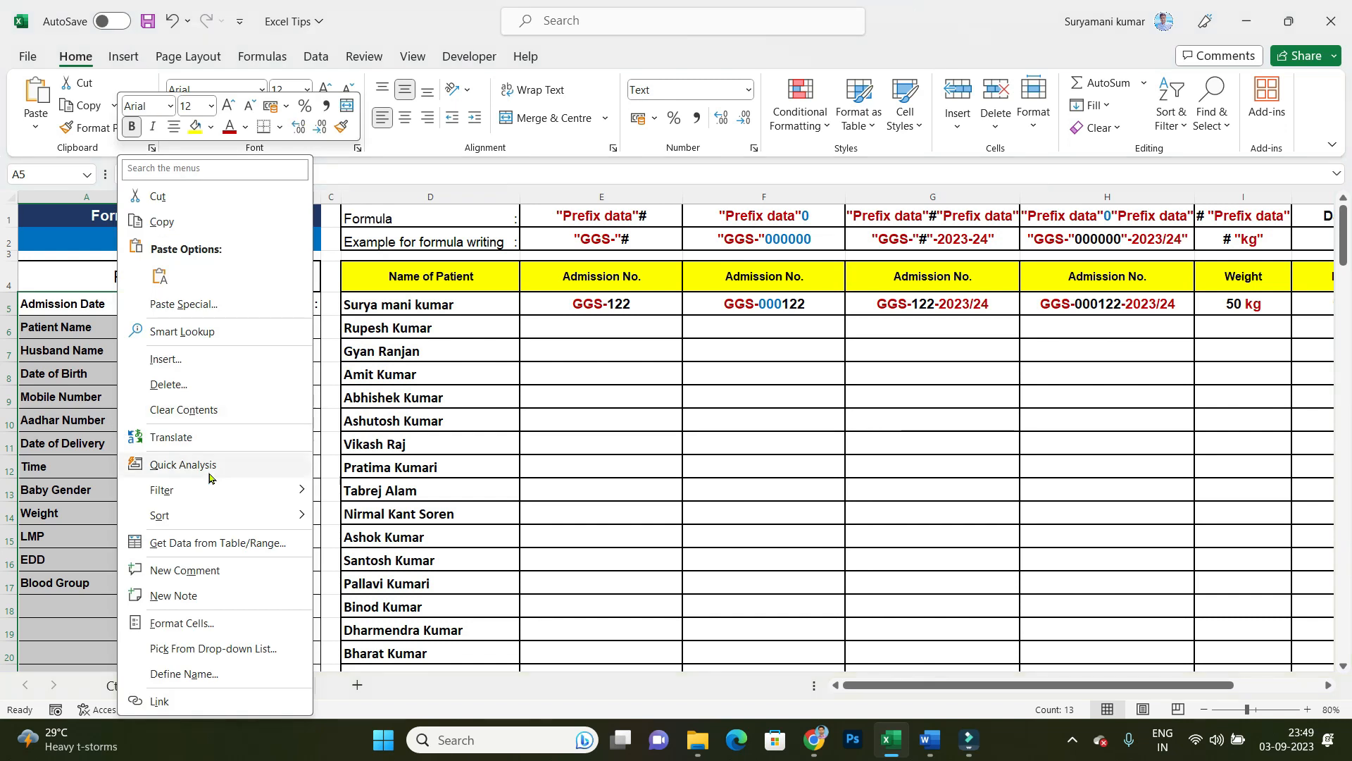
click(187, 623)
drag(181, 296, 512, 212)
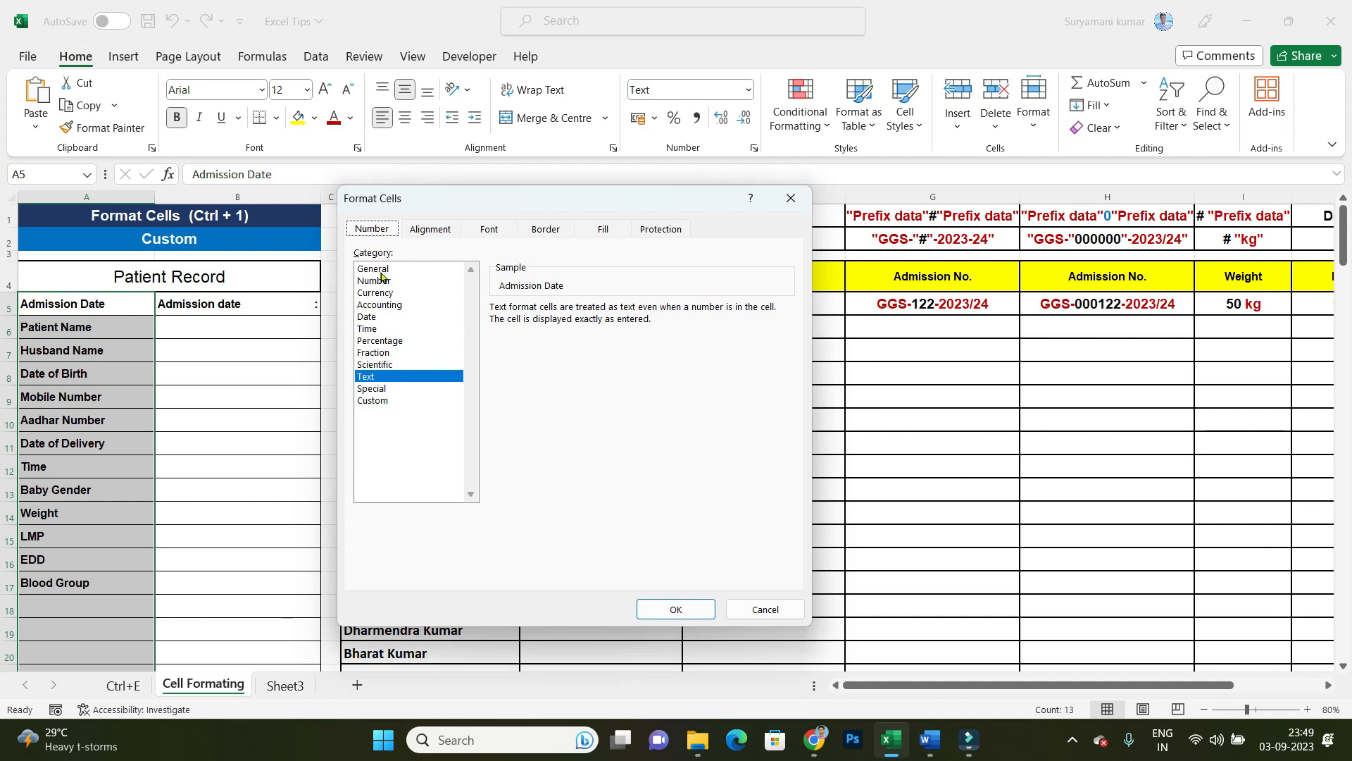
click(377, 402)
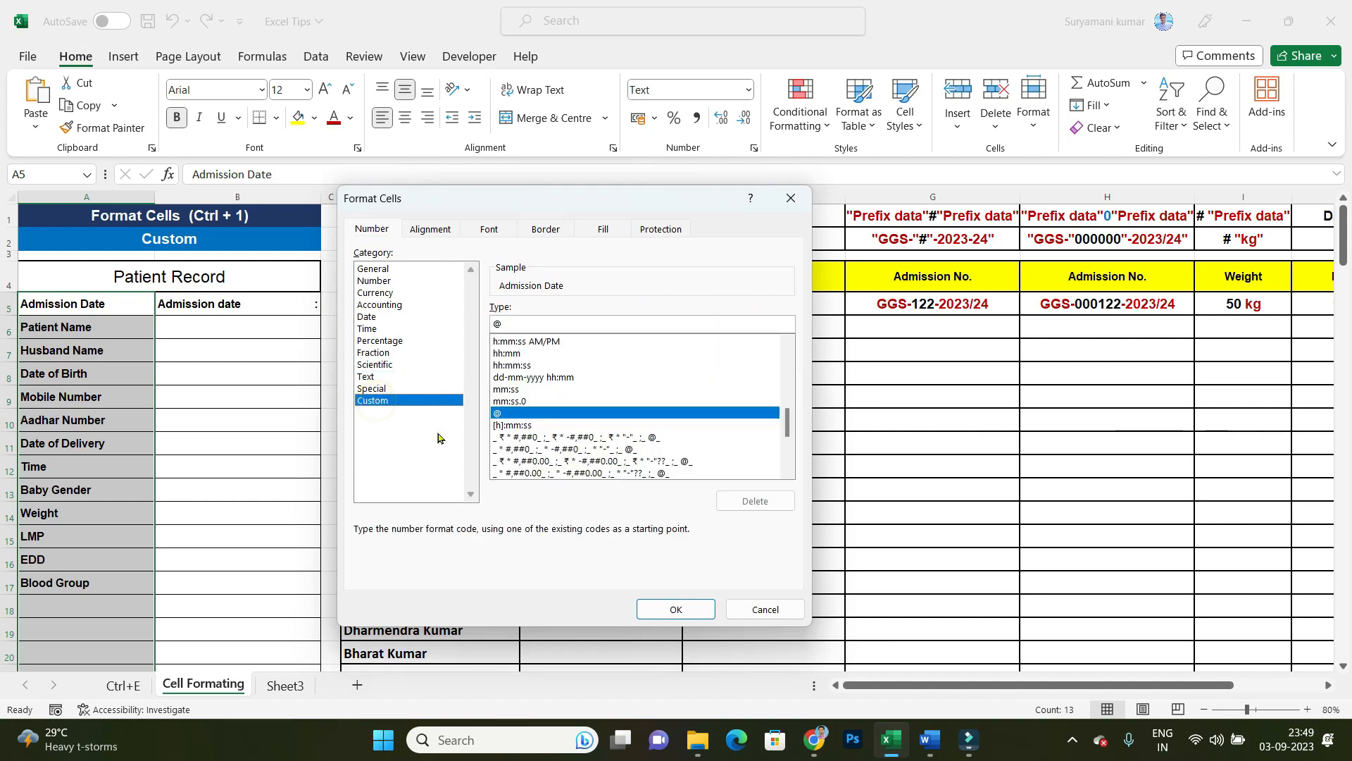
Step: Replace the custom format code with @ * ":" and apply it to the selected label cells
drag(538, 324, 453, 317)
key(BackSpace)
text(@ )
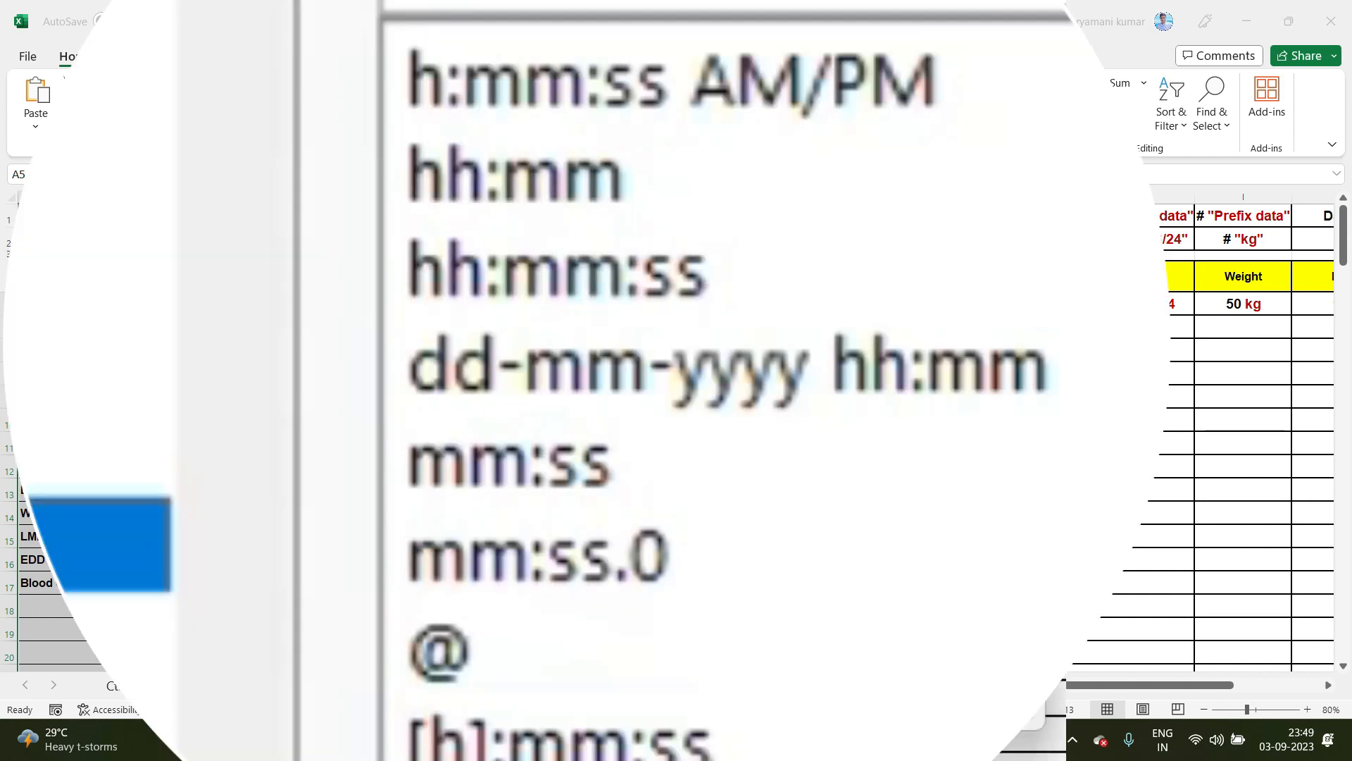
text(*)
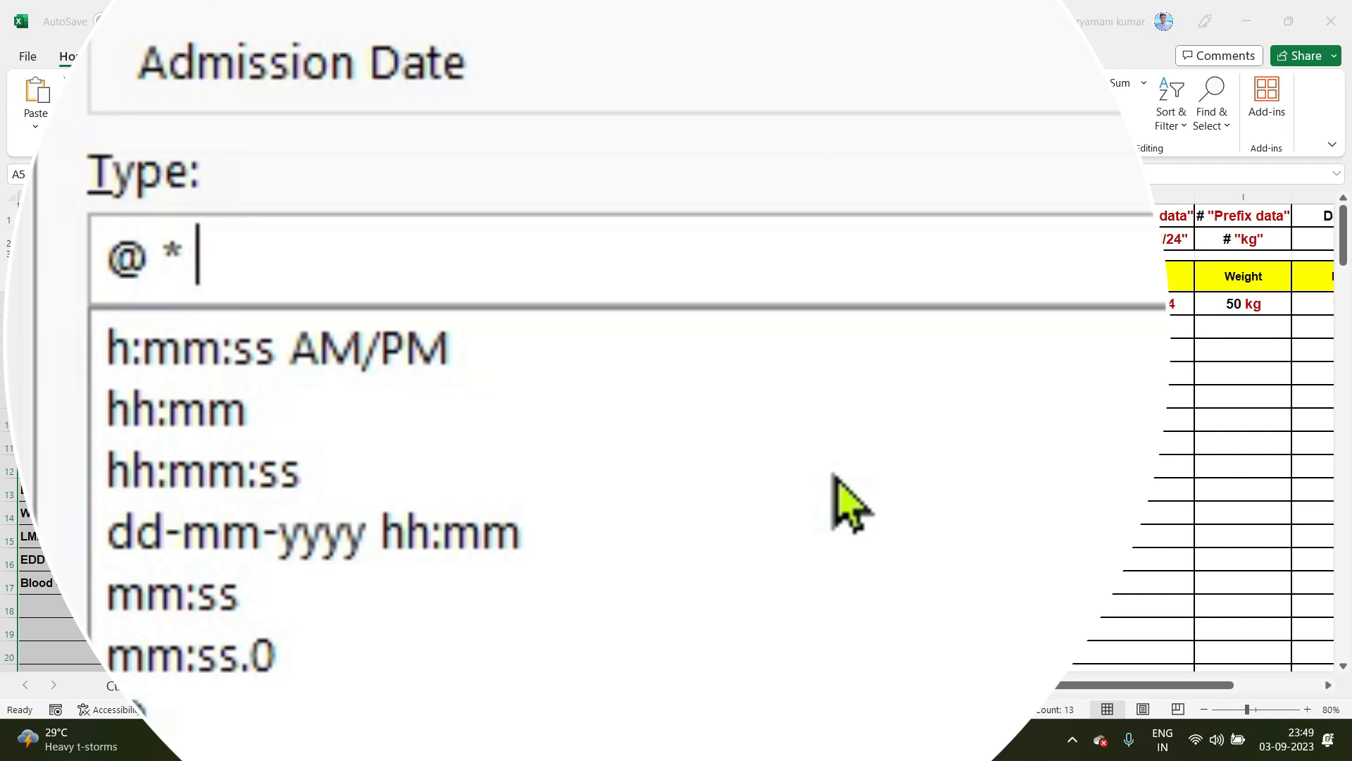
text( ")
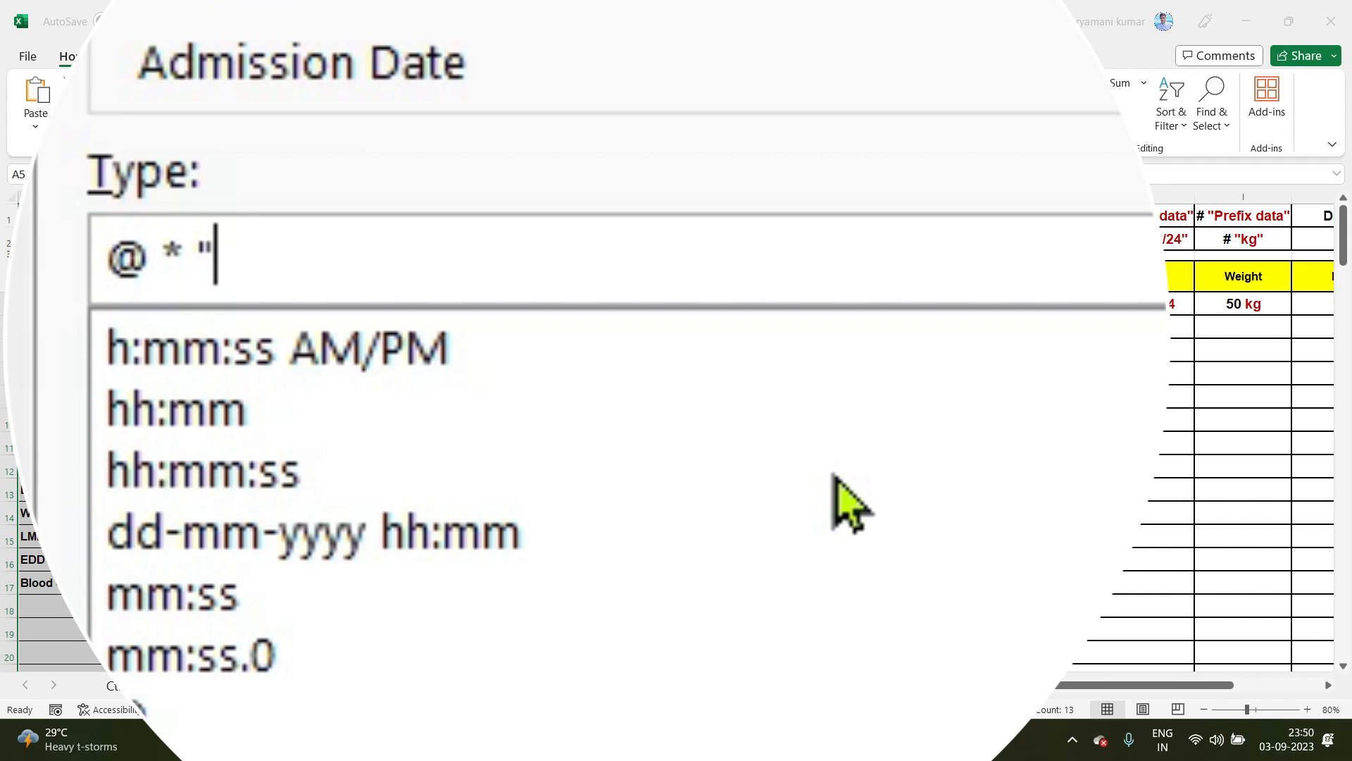
text(:)
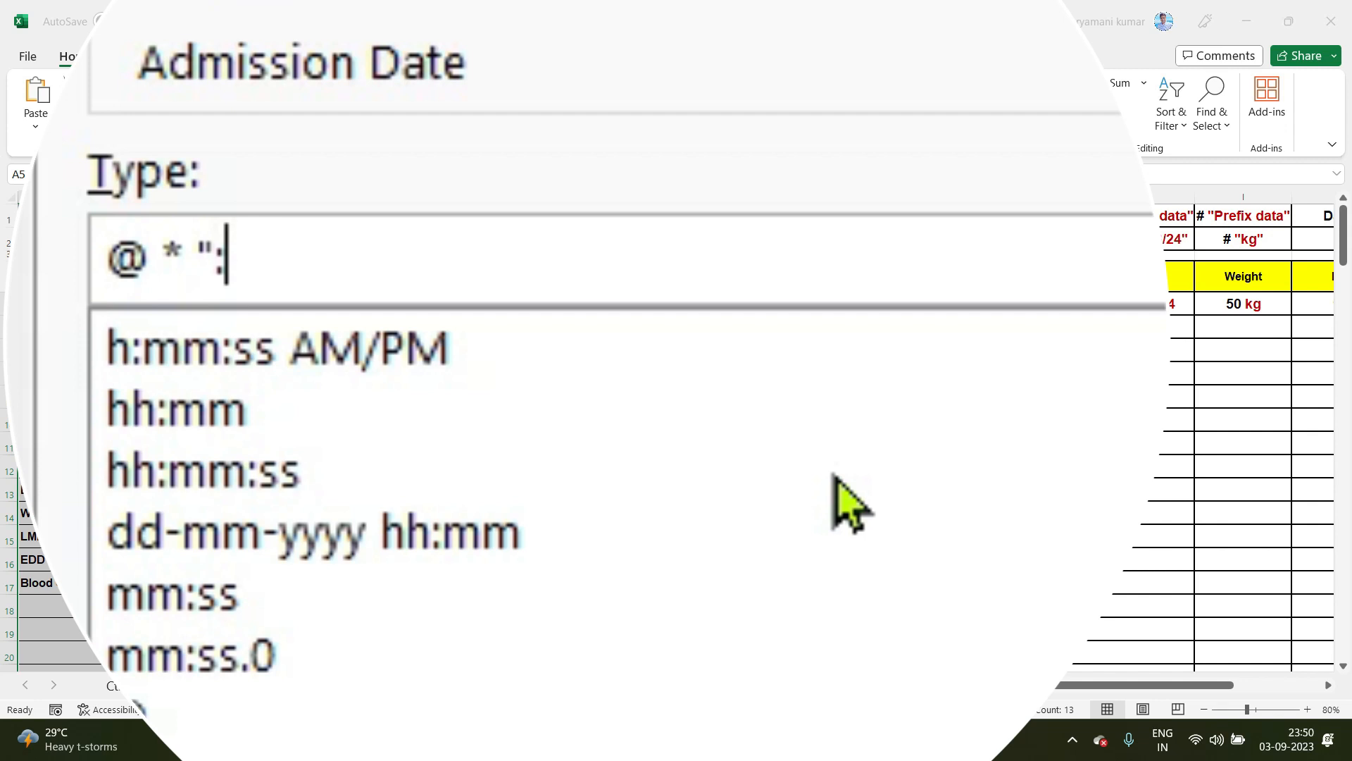
text(")
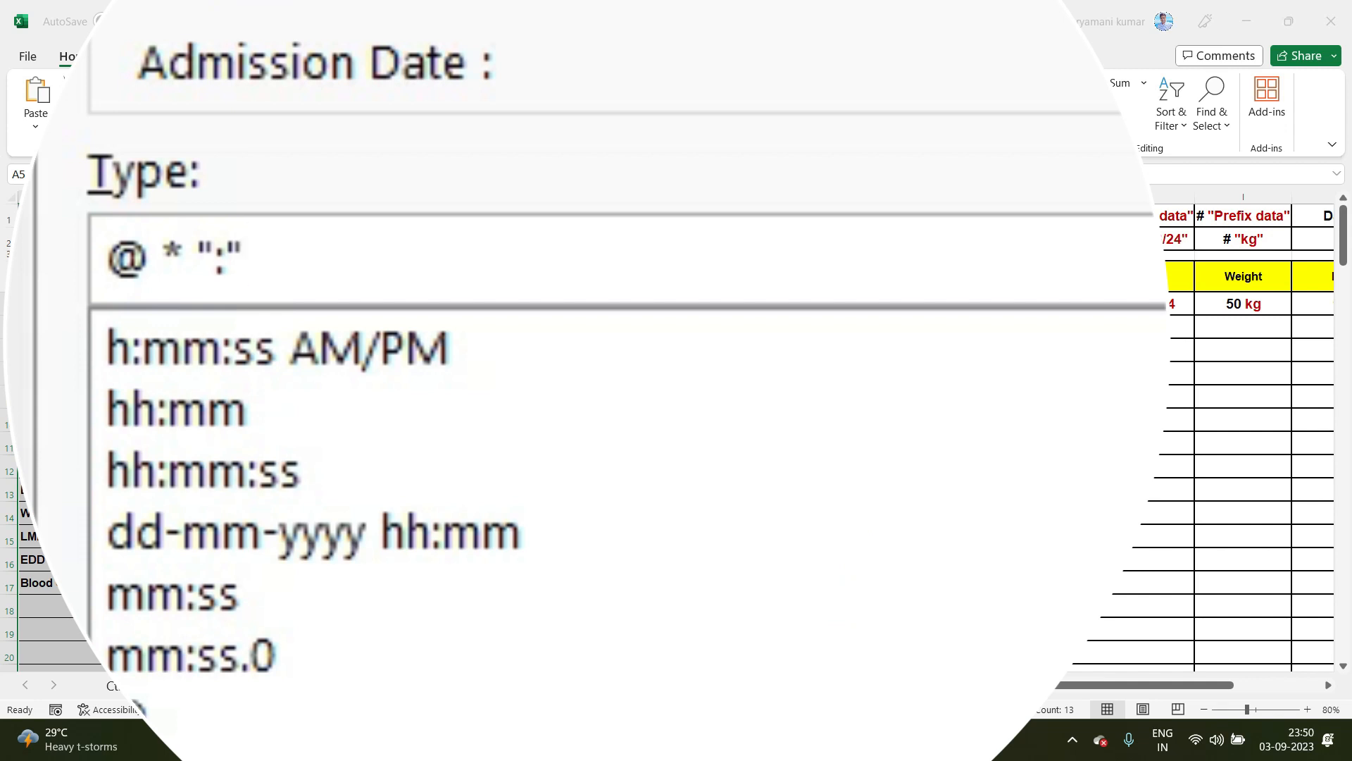
key(Return)
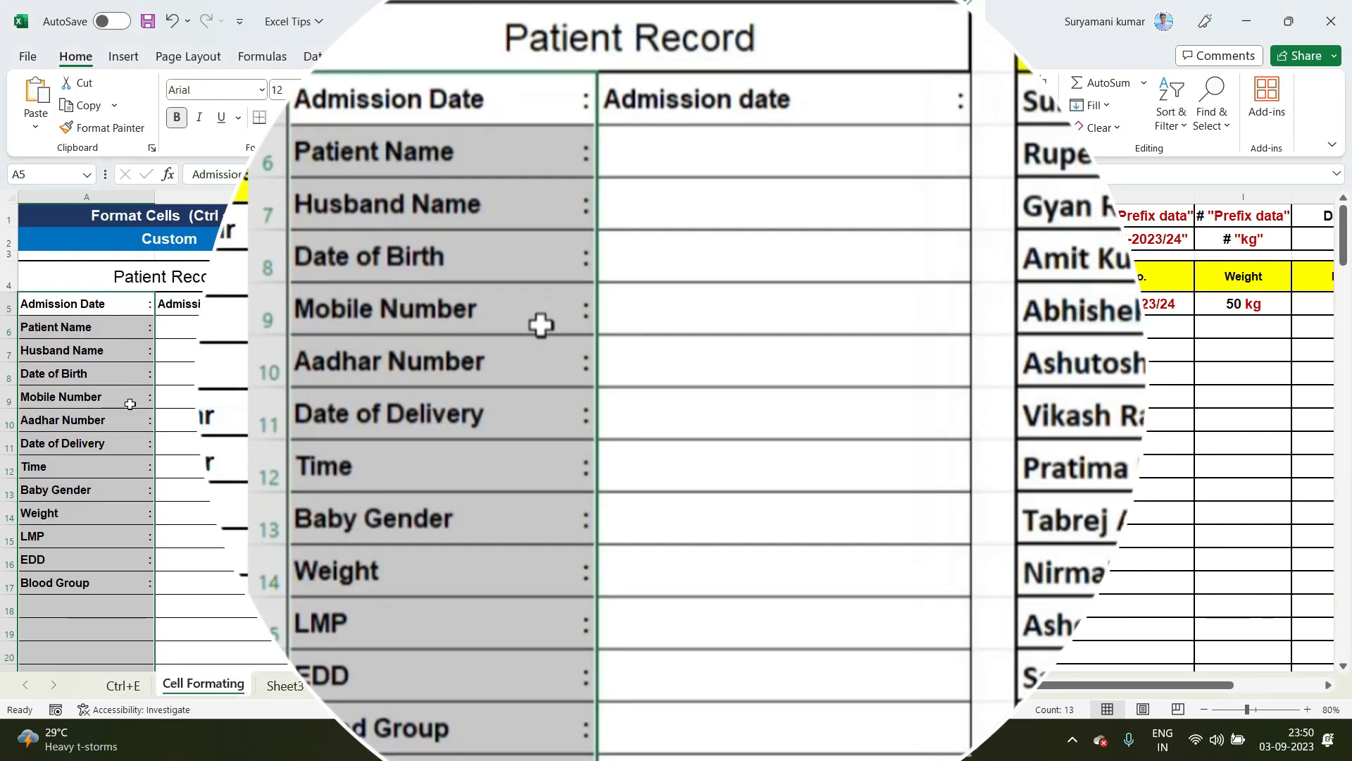
Step: Test the custom format by entering "ghhjgj" in A18, below the Blood Group label
click(737, 270)
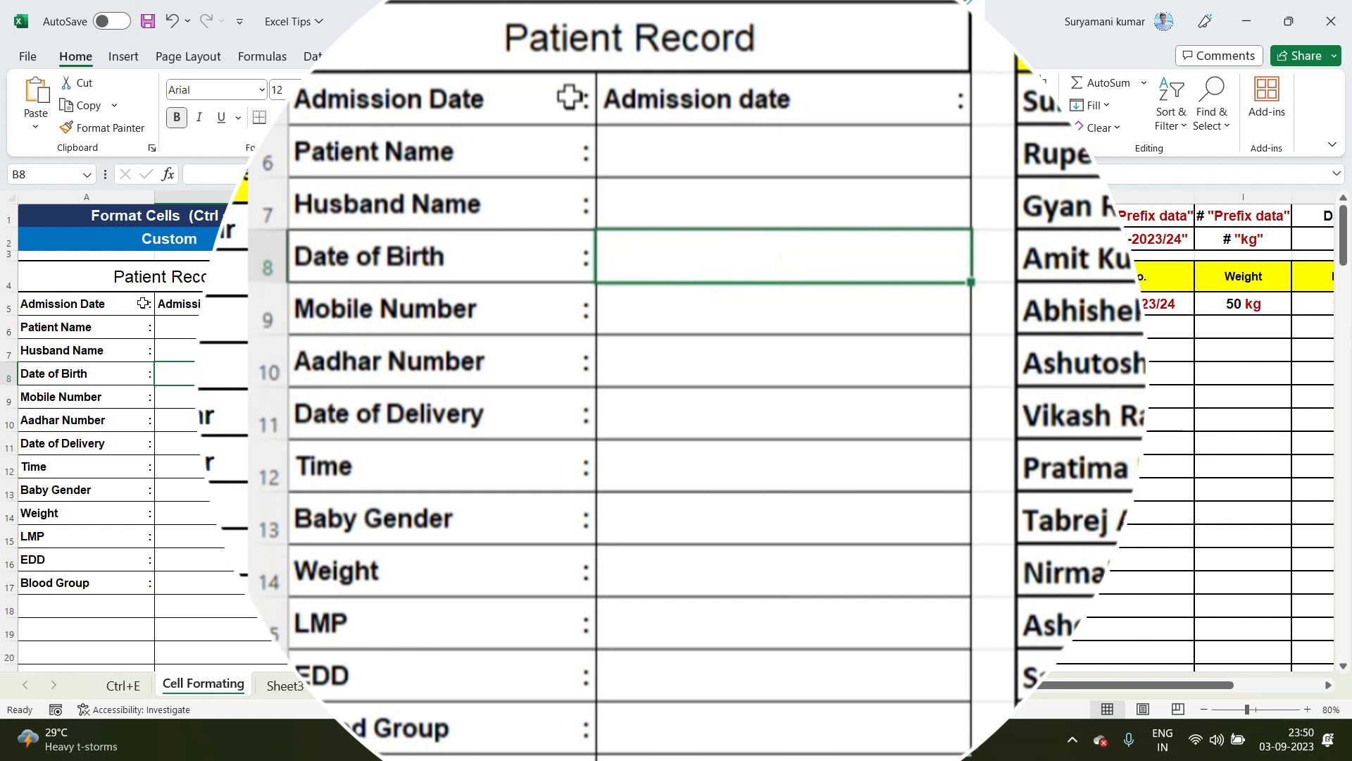
click(123, 616)
scroll(126, 459, down, 2)
scroll(126, 459, down, 1)
click(94, 589)
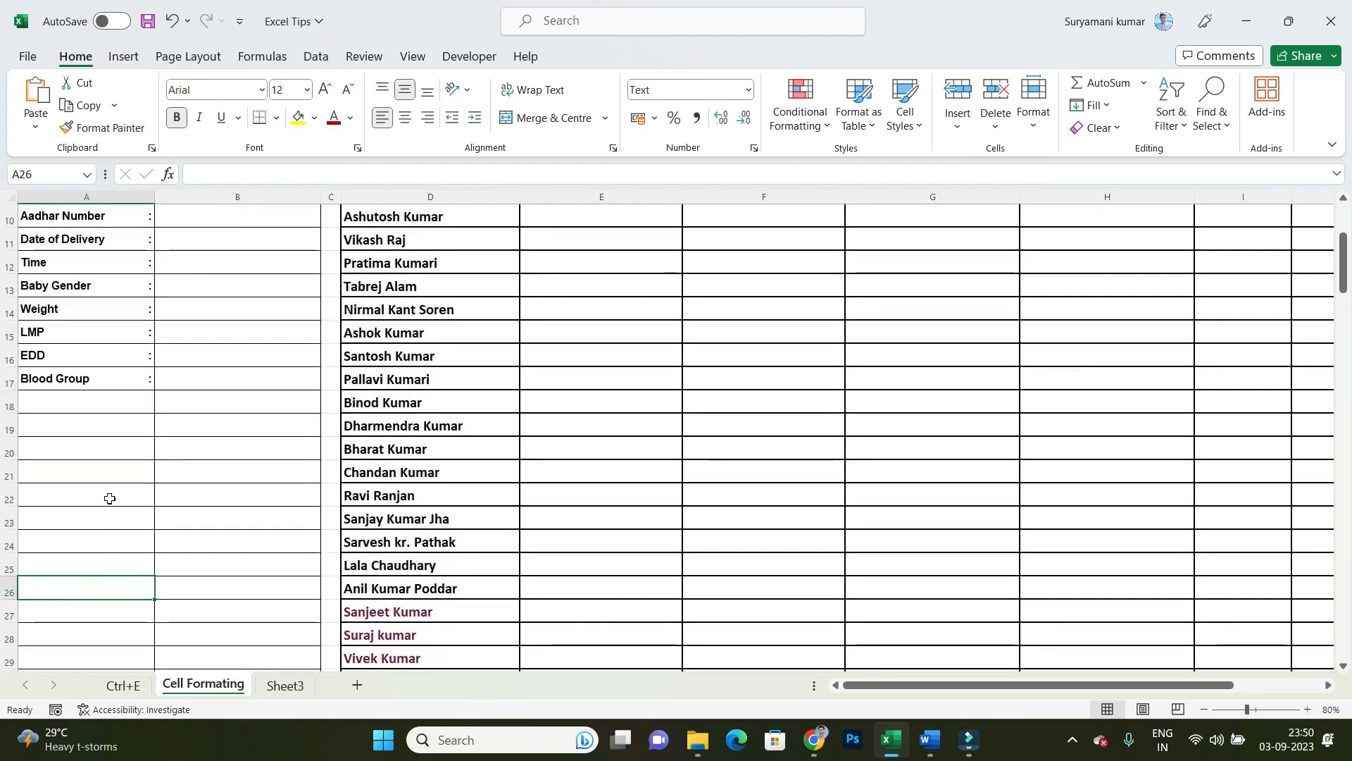
scroll(107, 497, up, 2)
click(95, 554)
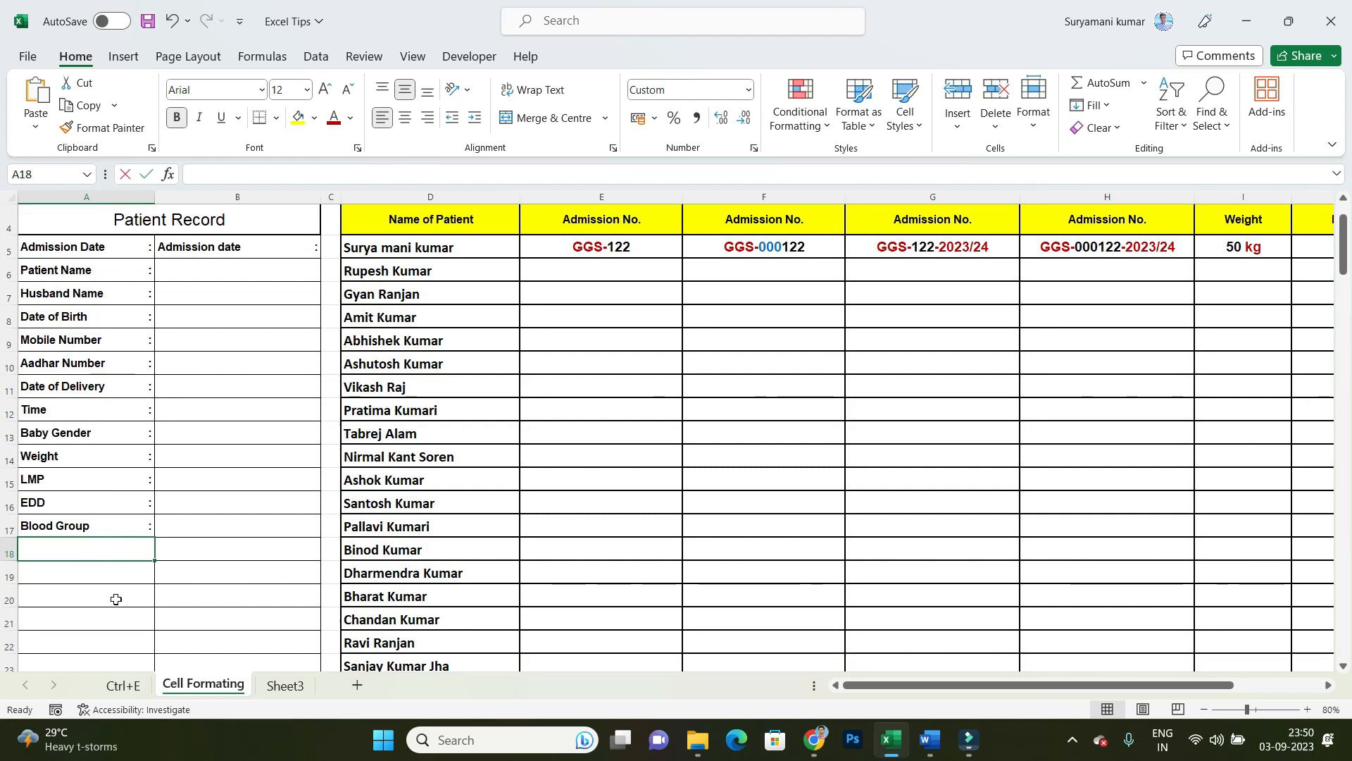
text(ghhjgj)
key(Return)
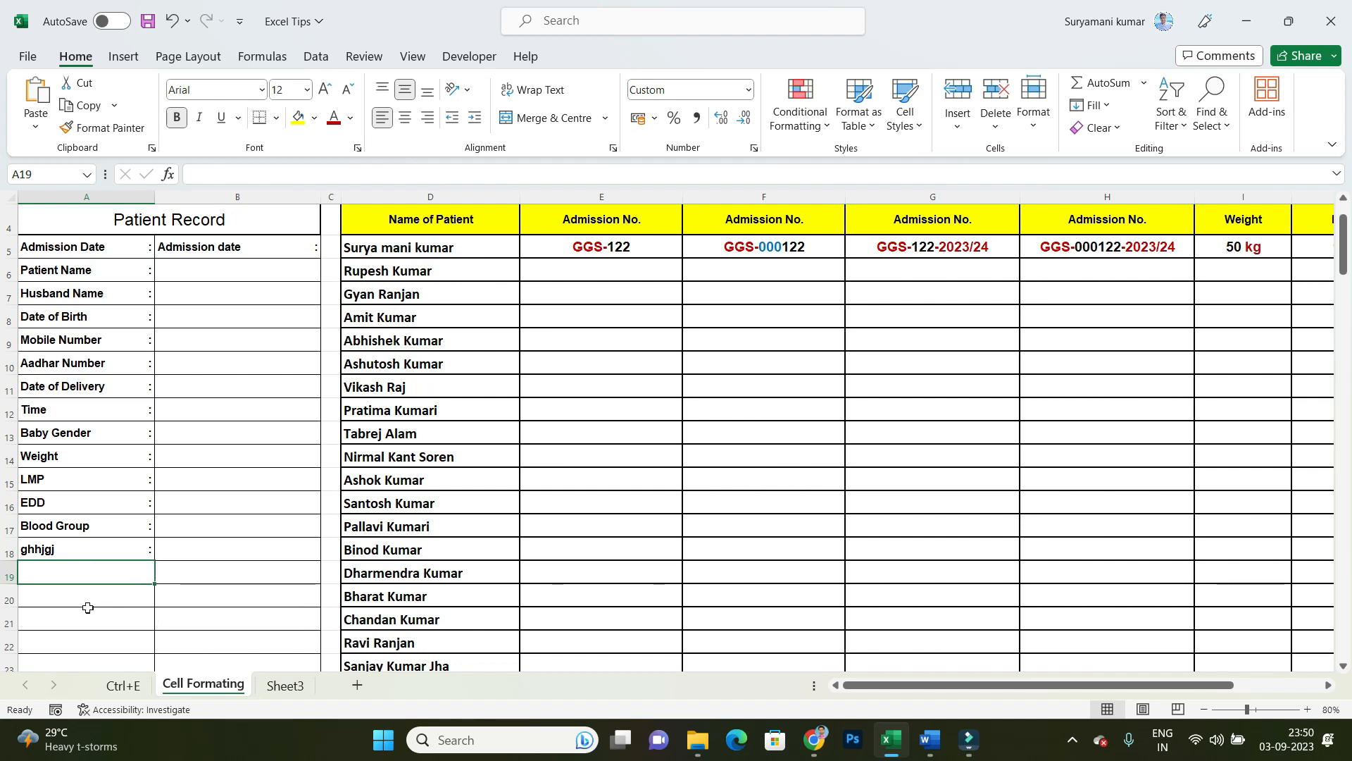
Step: Clear the labels from Date of Delivery to LMP in A11:A15, and undo the deletion
click(99, 433)
drag(97, 396, 89, 463)
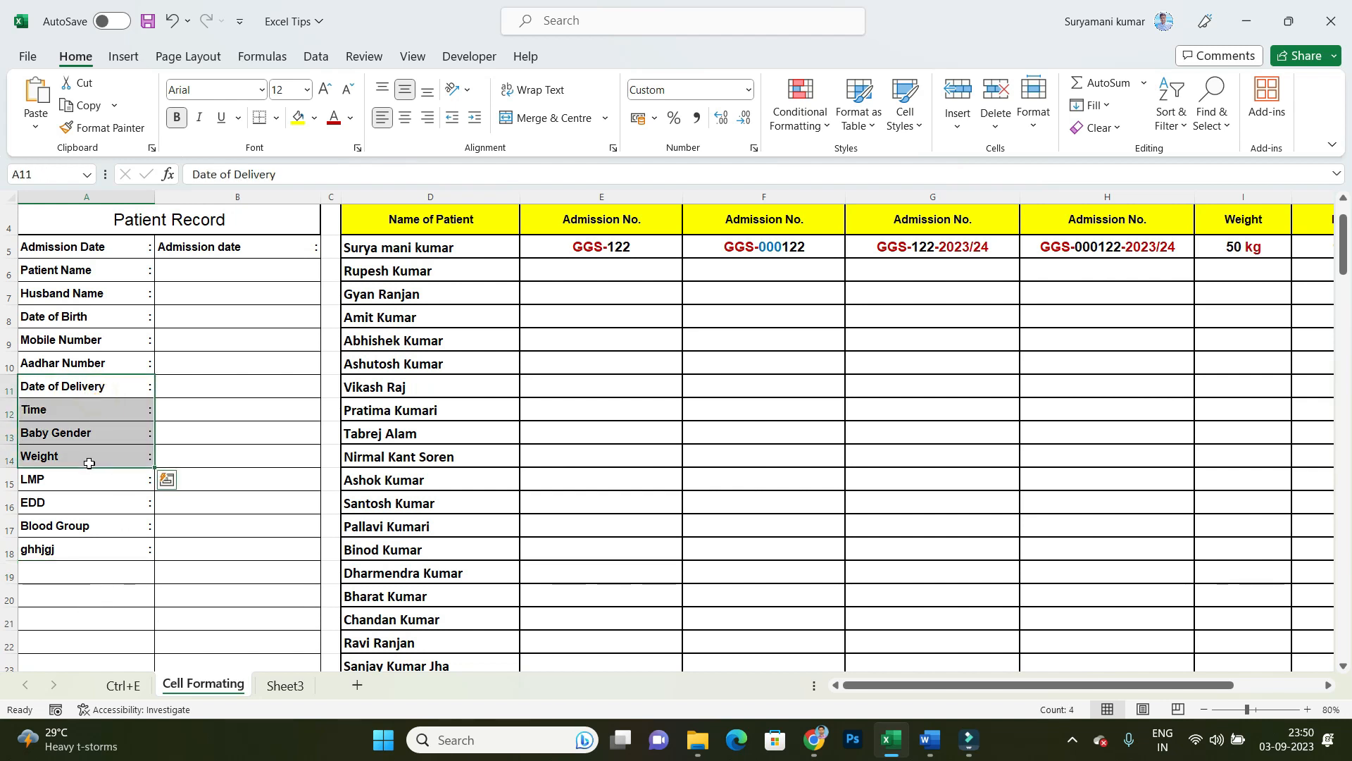
key(BackSpace)
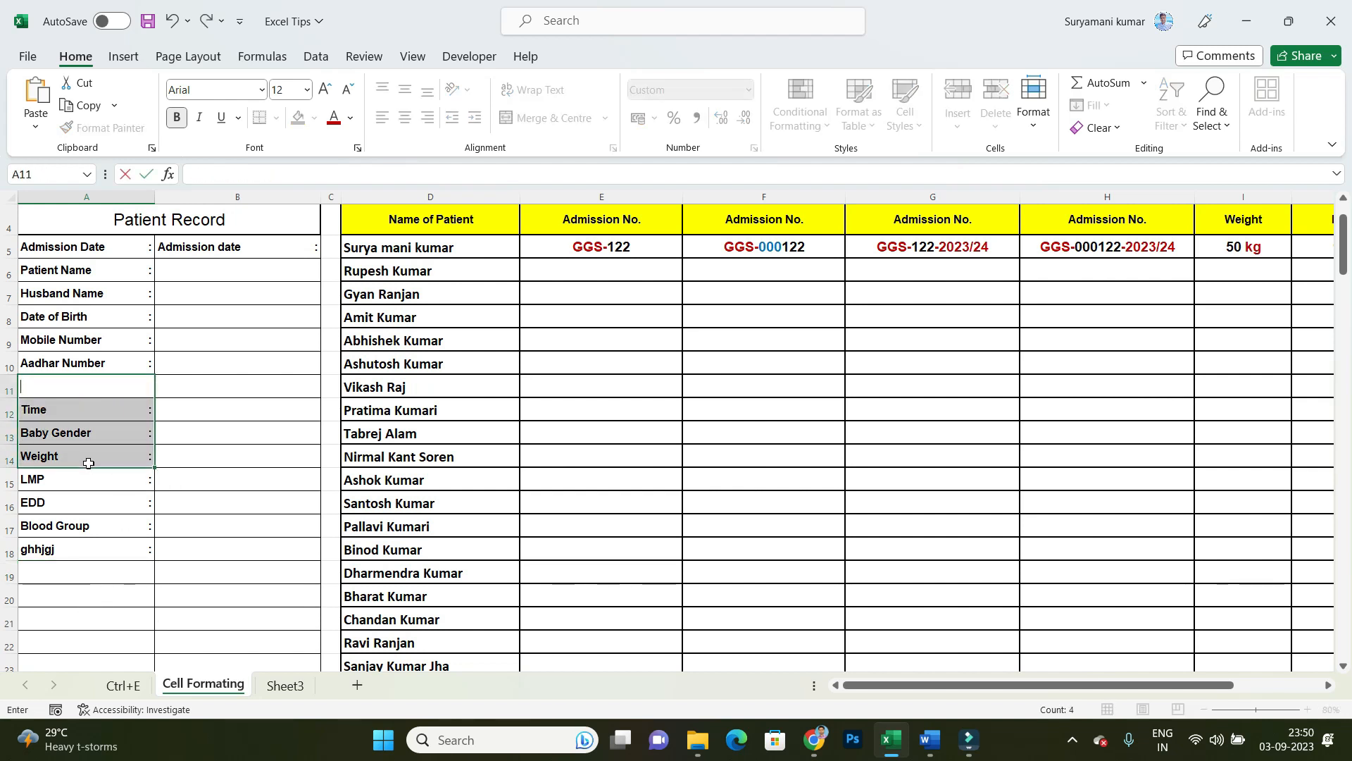
click(166, 462)
drag(96, 388, 92, 484)
key(Delete)
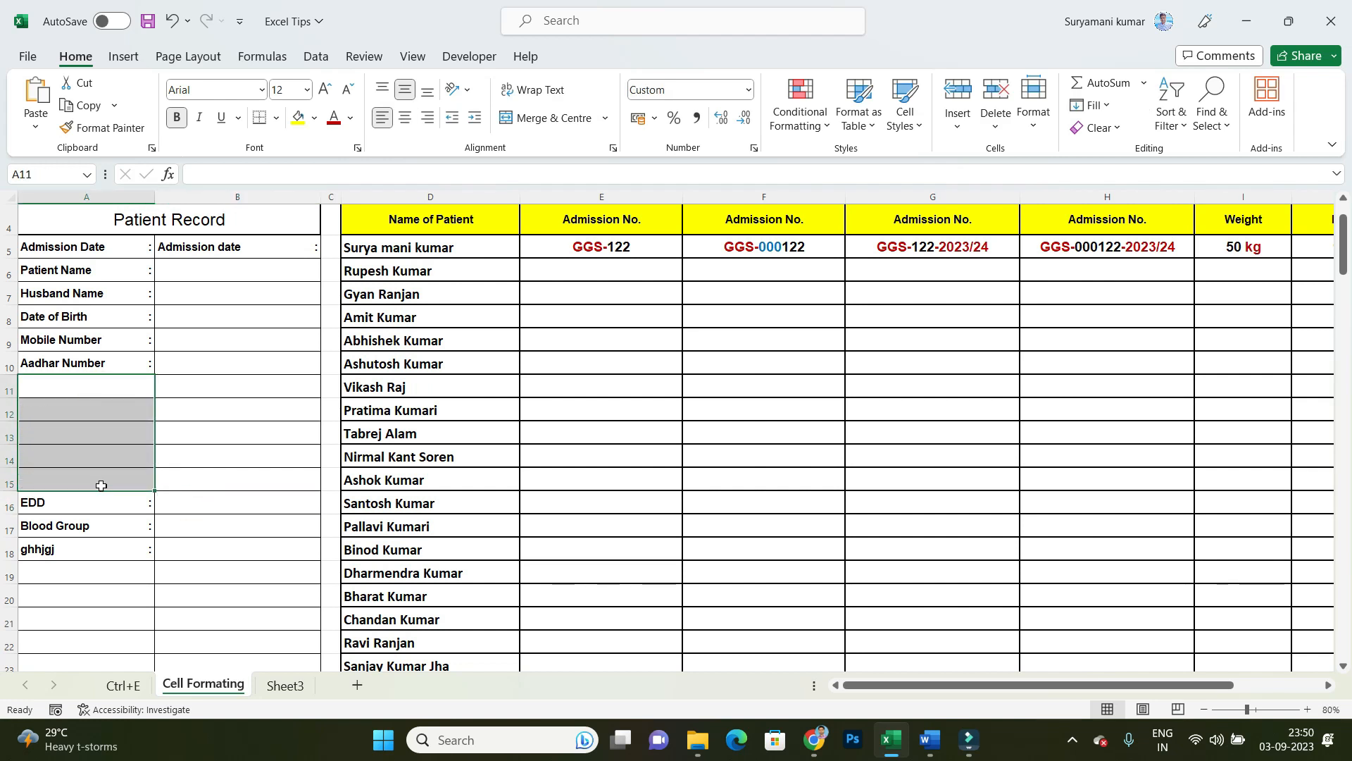
click(229, 509)
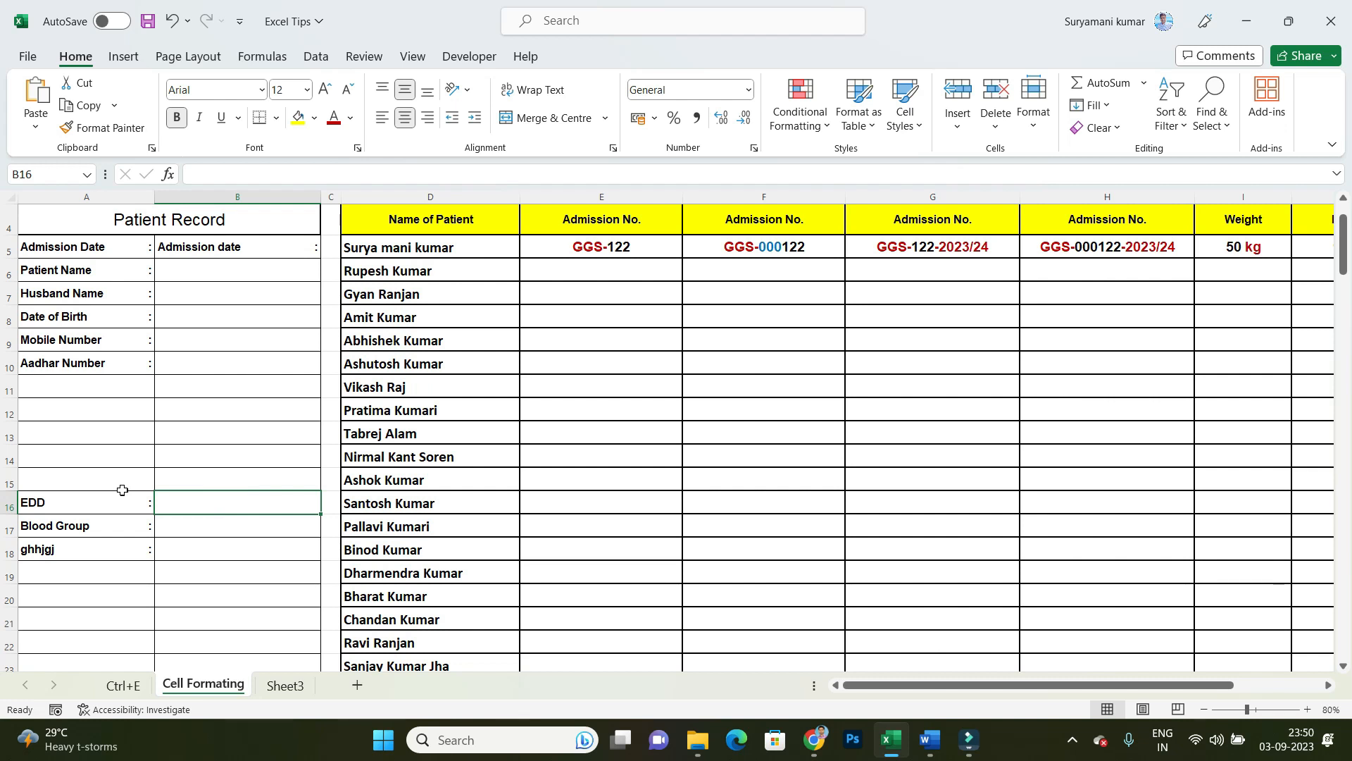
key(ctrl+z)
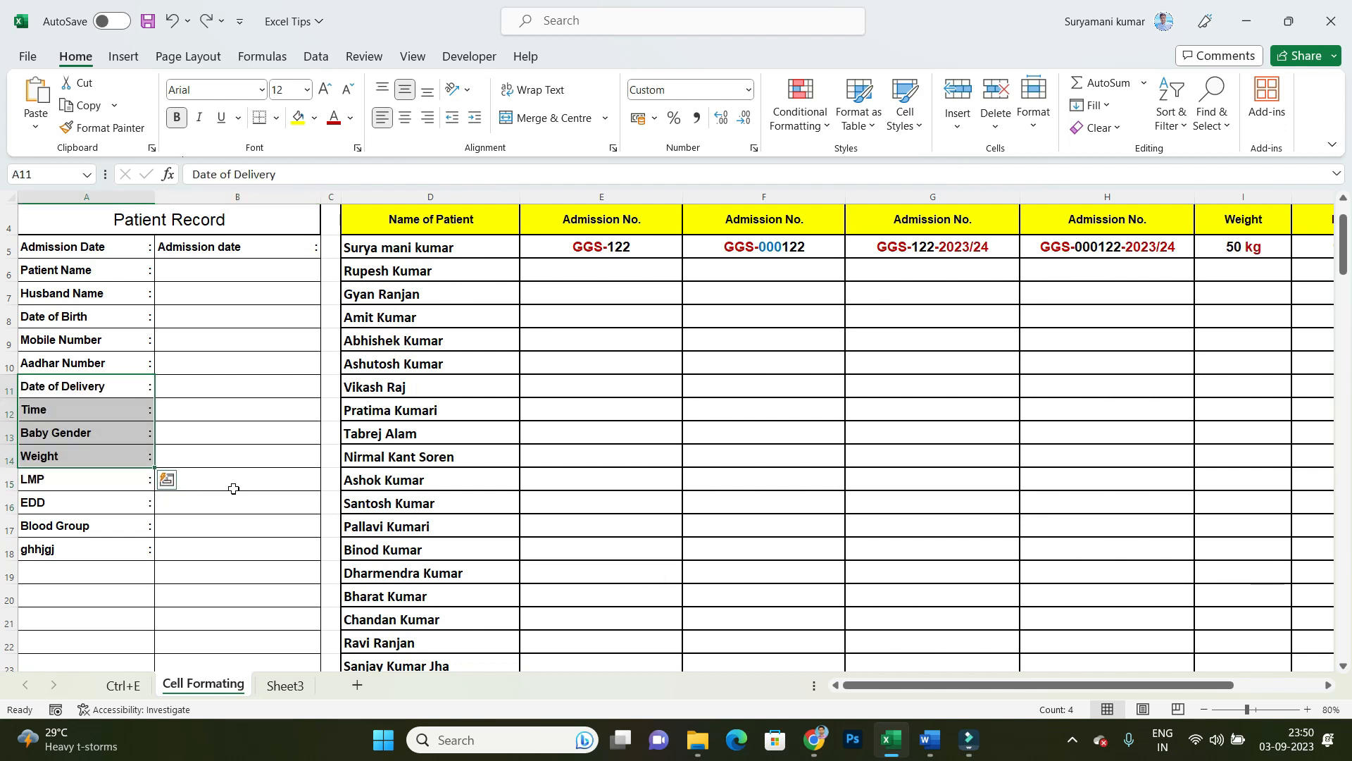
Step: Clear the test entry in A18, below the Blood Group label
click(241, 536)
click(100, 569)
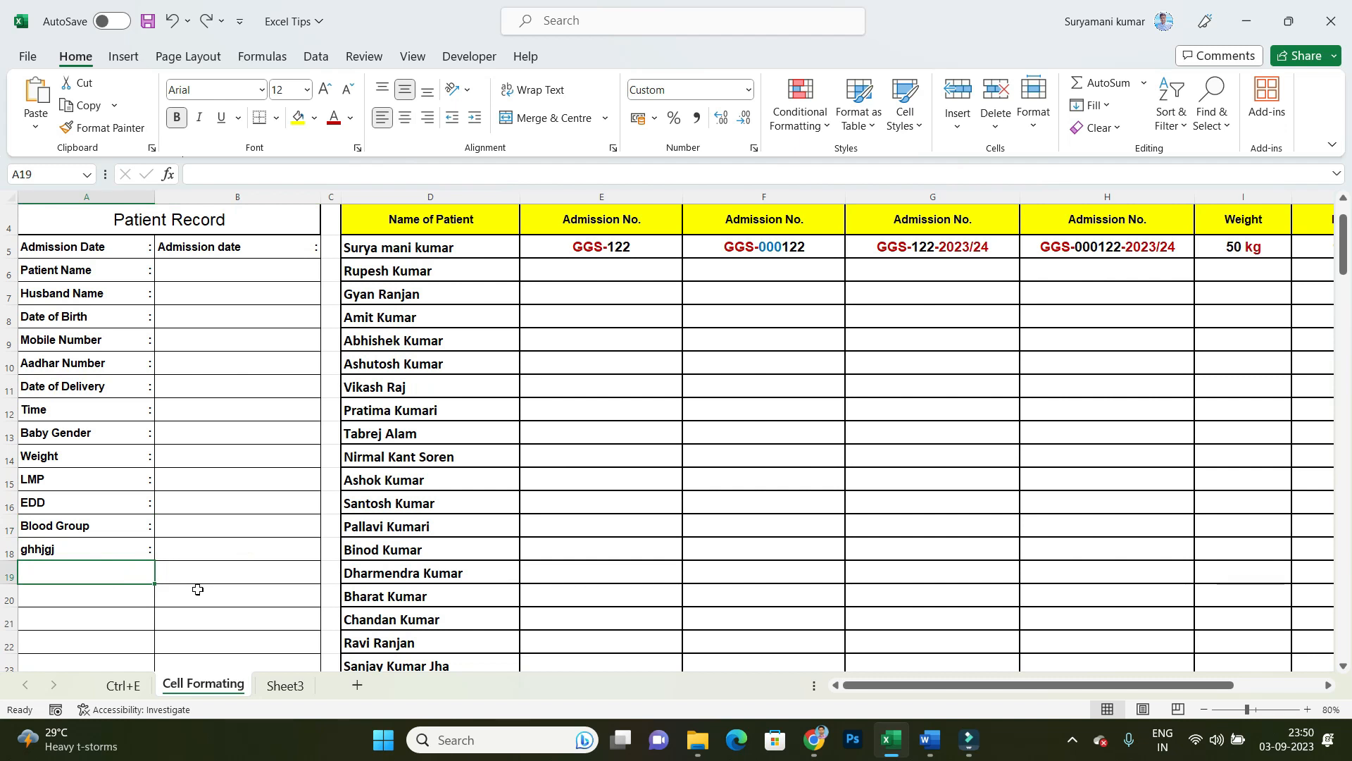
click(111, 551)
key(Delete)
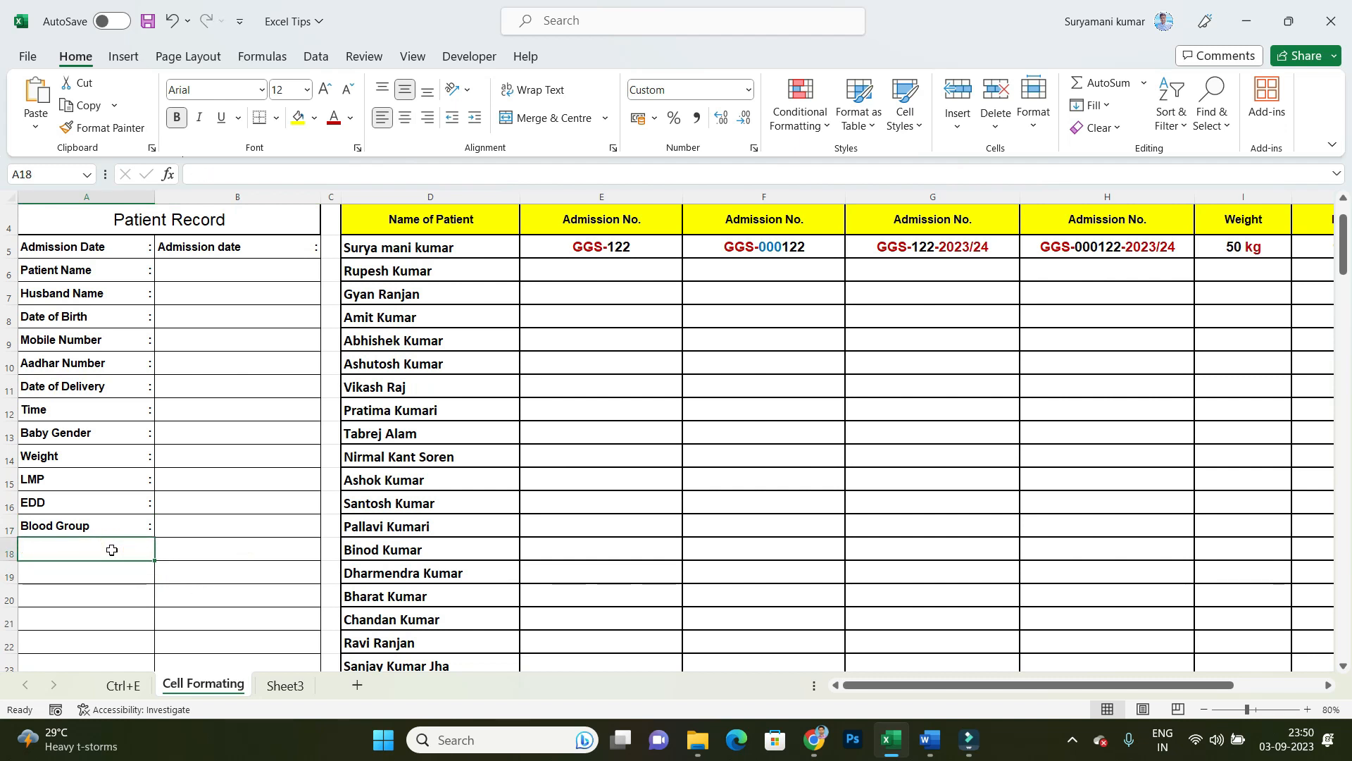
drag(250, 557, 253, 563)
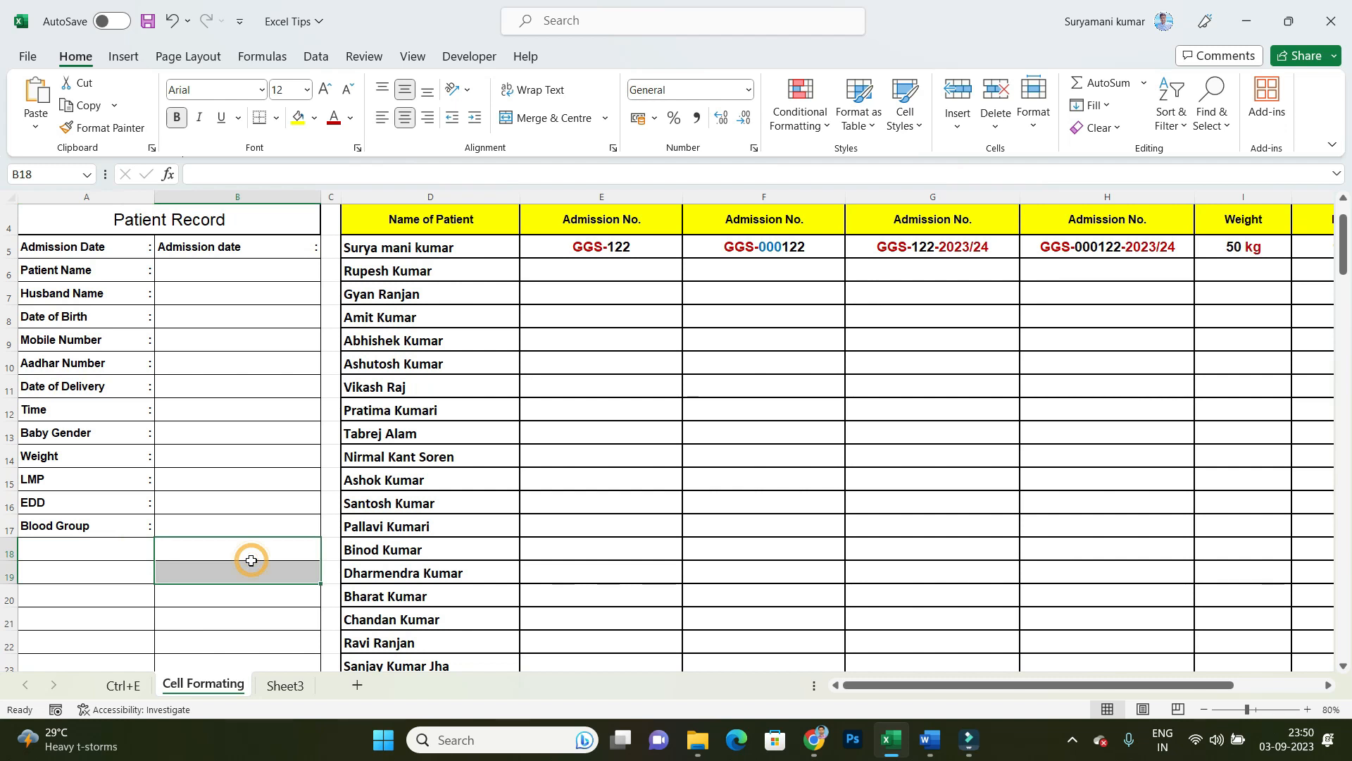
Step: Test the prefix formats by entering a plain three-digit admission number in both E6 and F6
scroll(252, 554, up, 1)
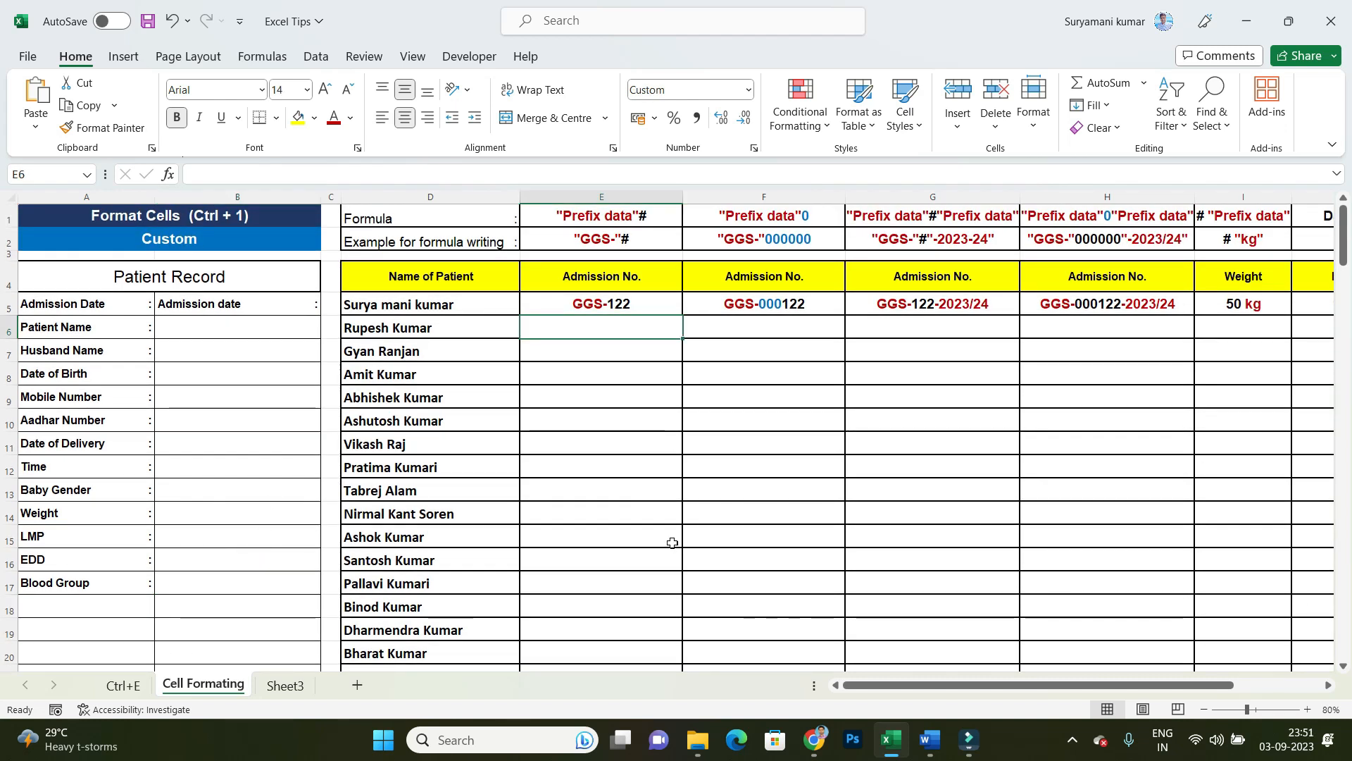
text(122)
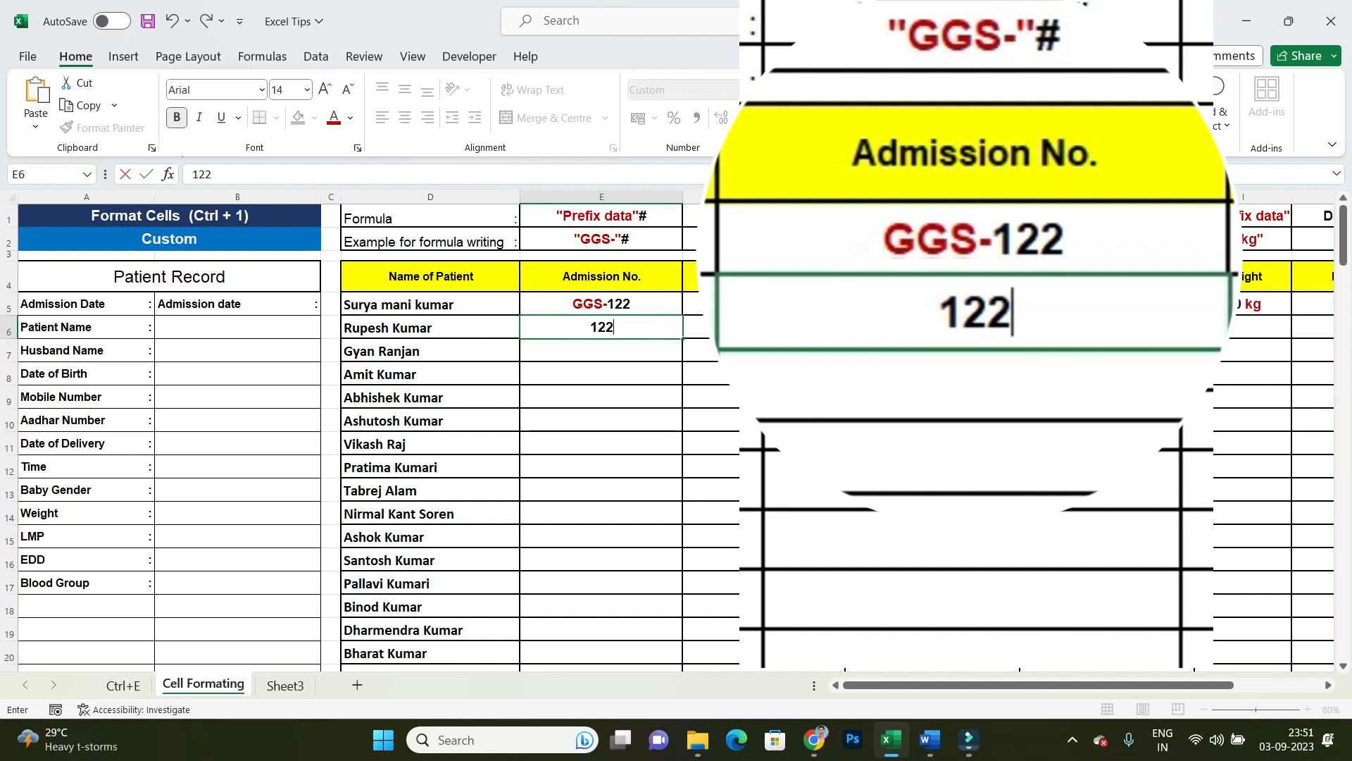
key(Tab)
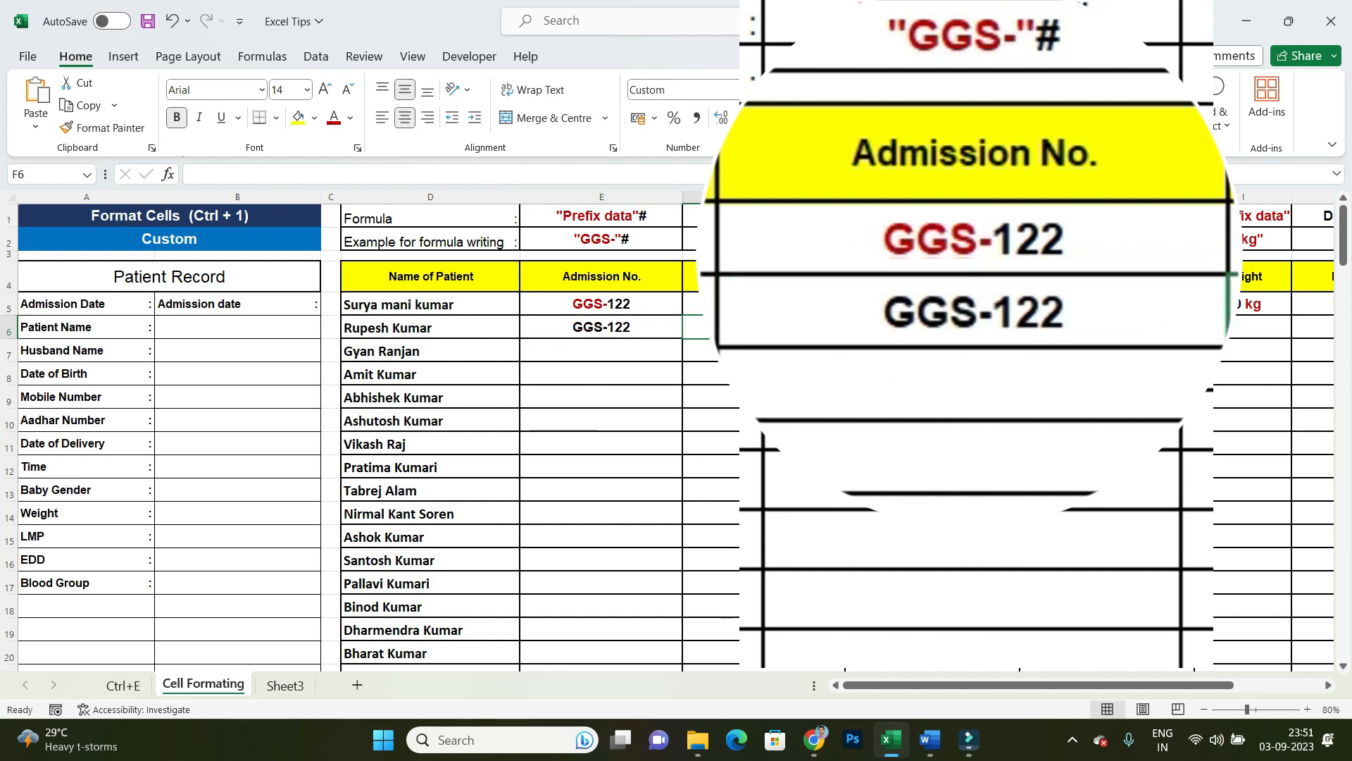
text(122)
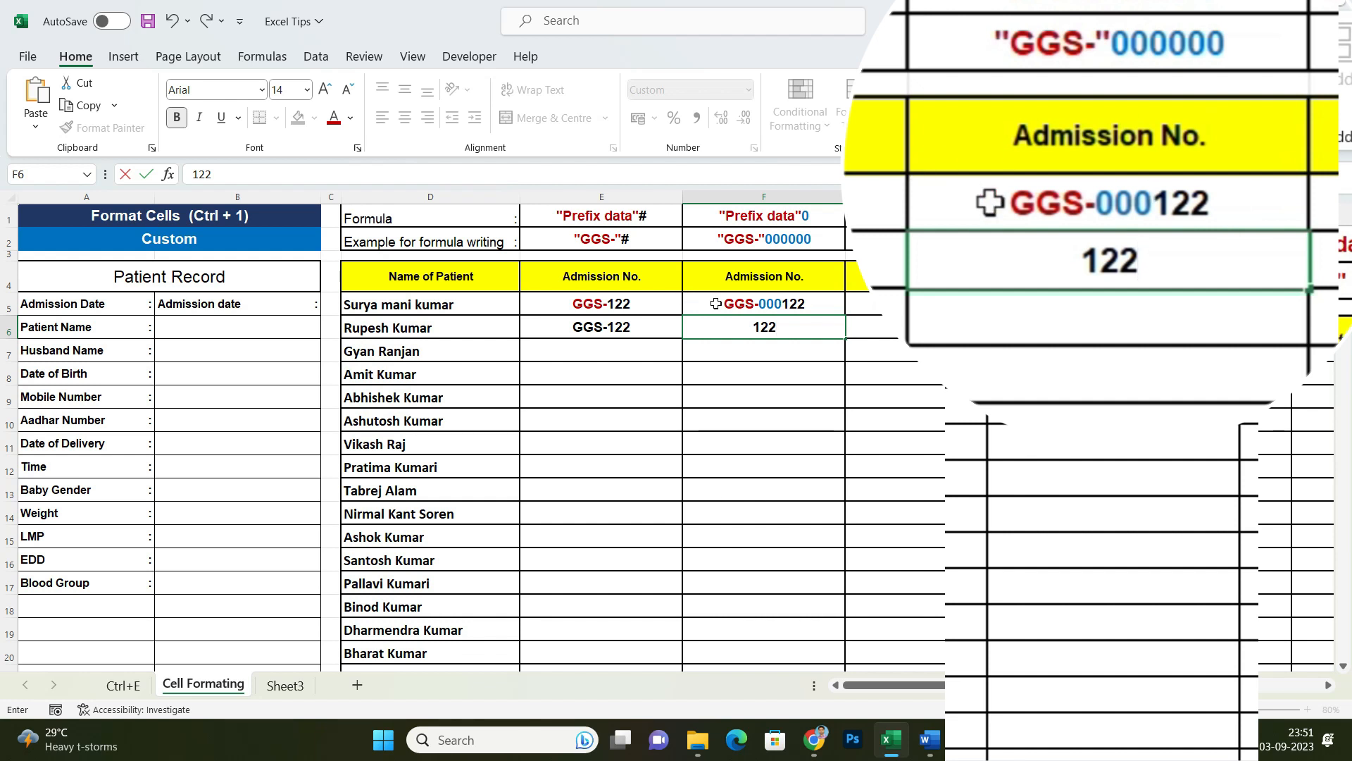
key(Tab)
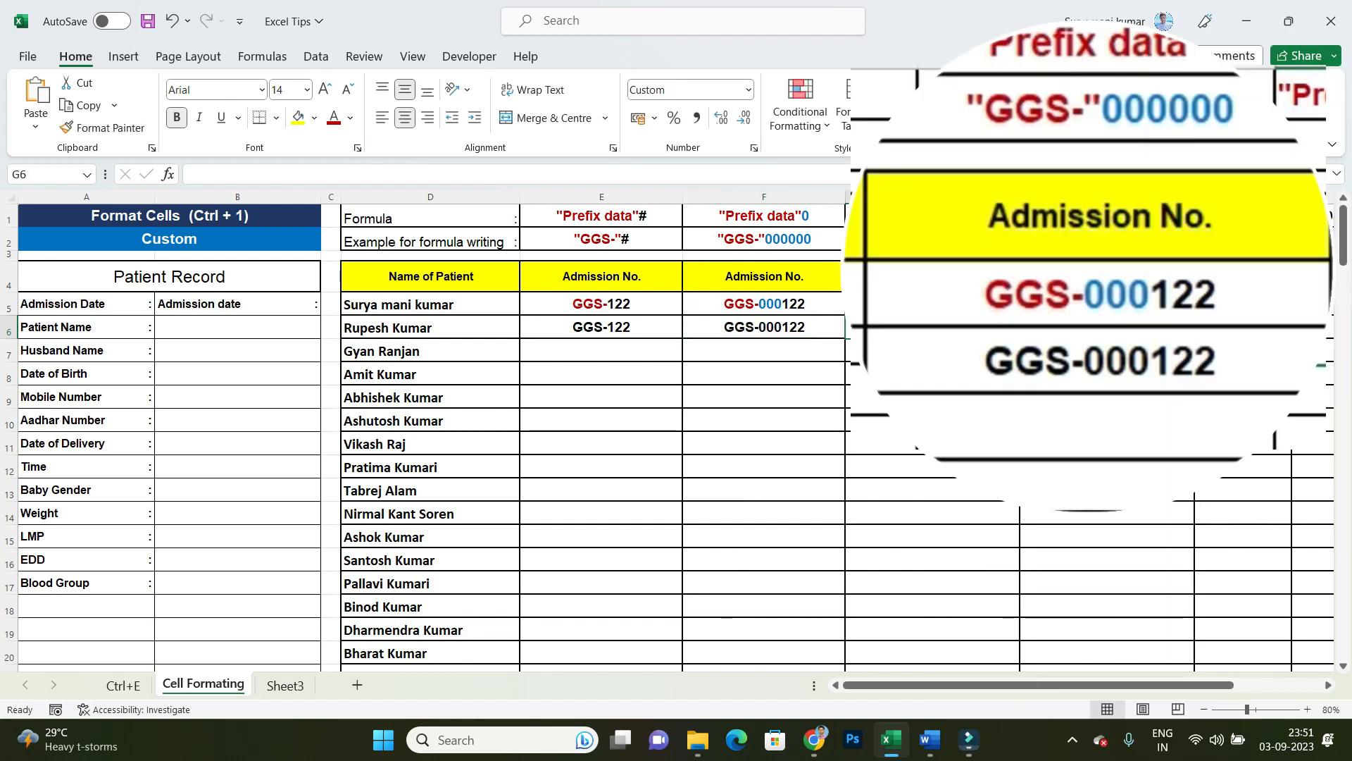
Step: Enter plain three-digit admission numbers in G6 and H6, and a weight of 25 in I6
text(12)
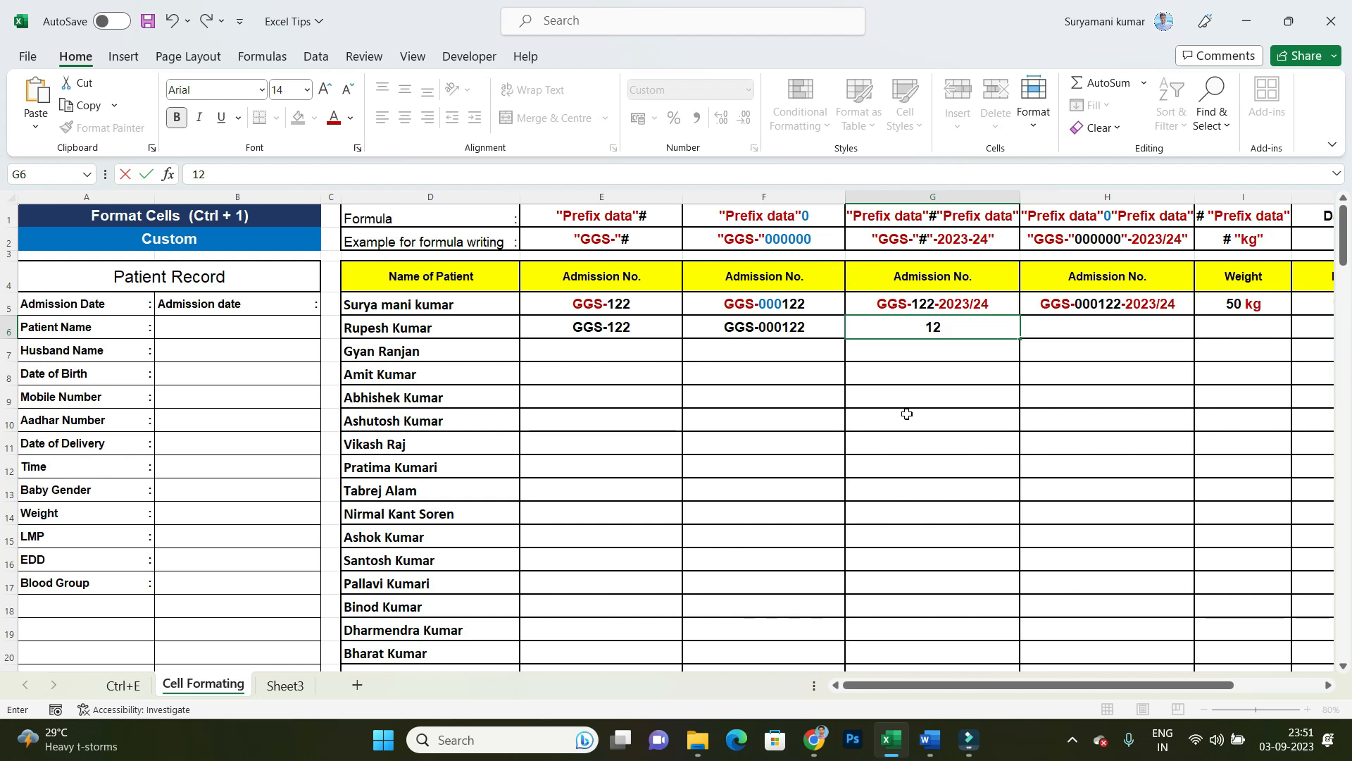
text(3)
key(Tab)
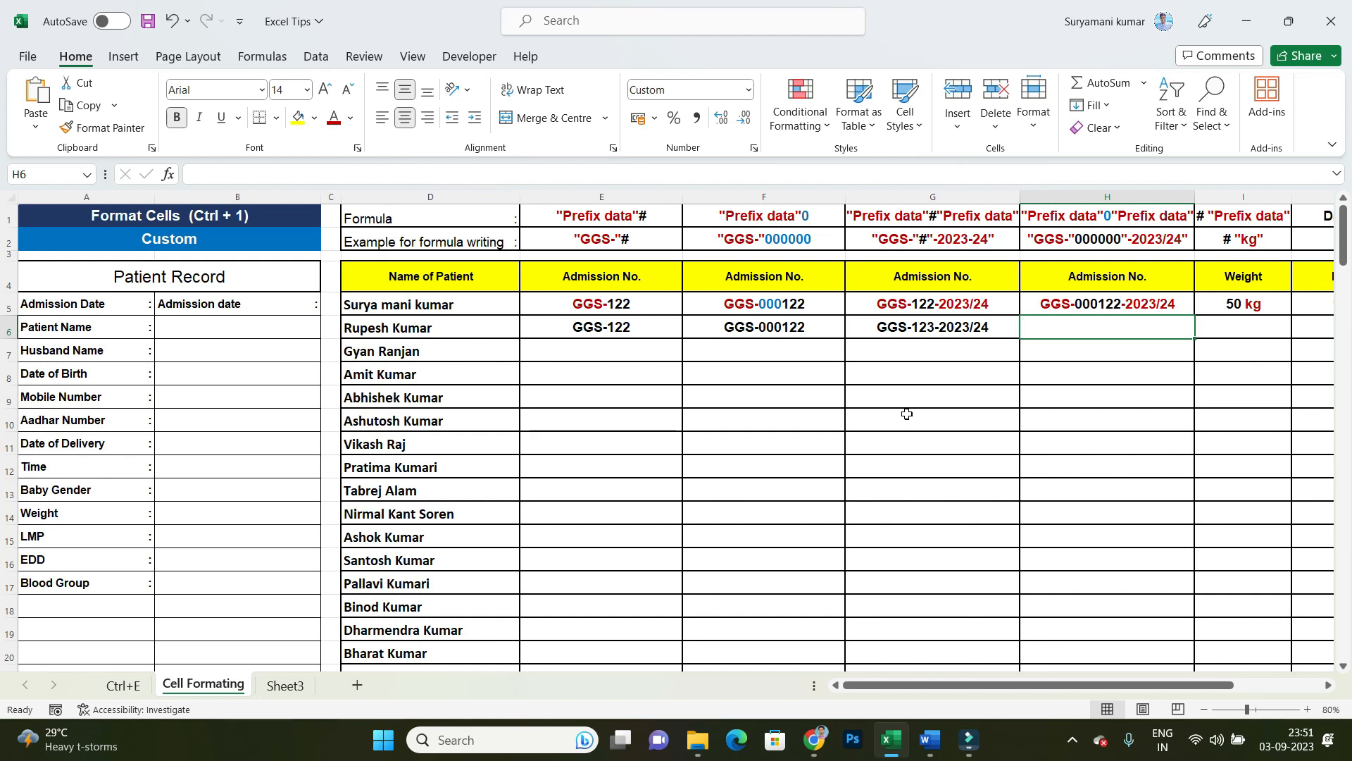
text(124)
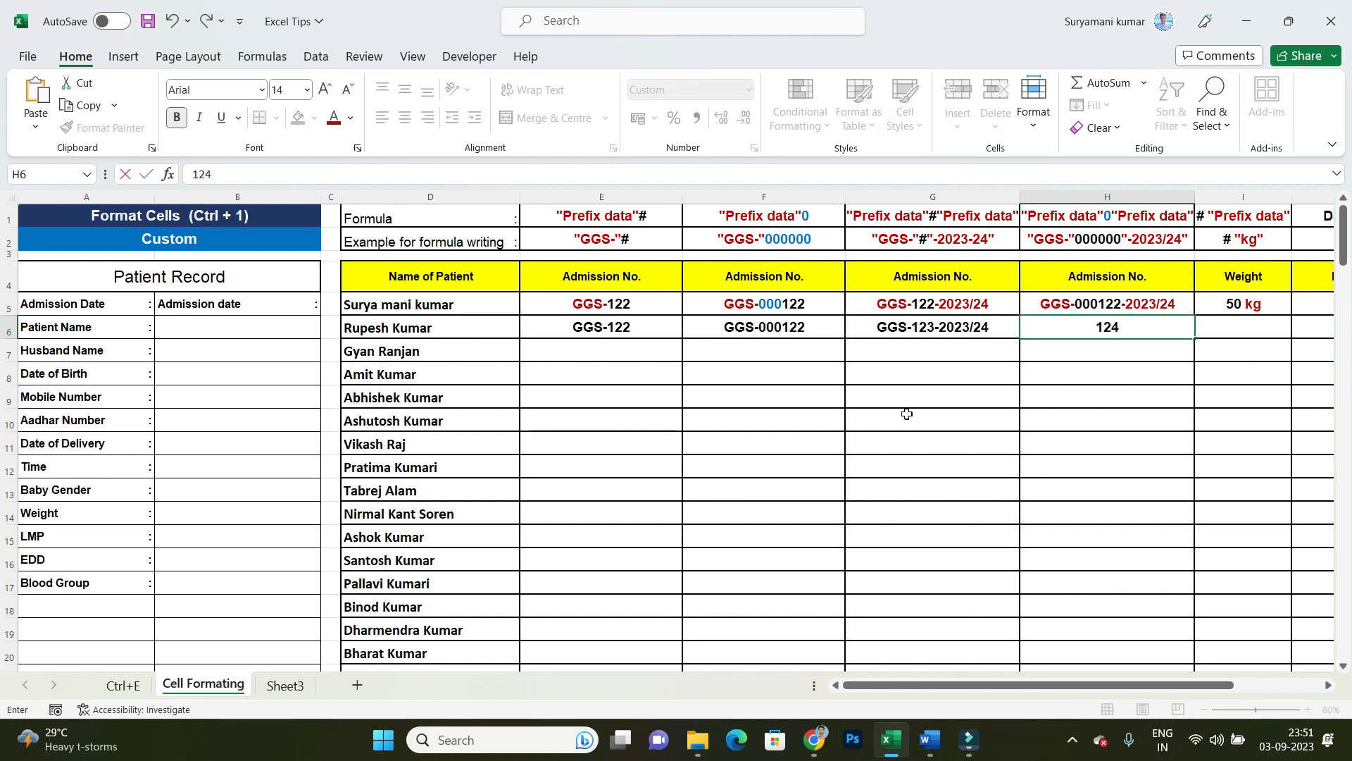
key(Tab)
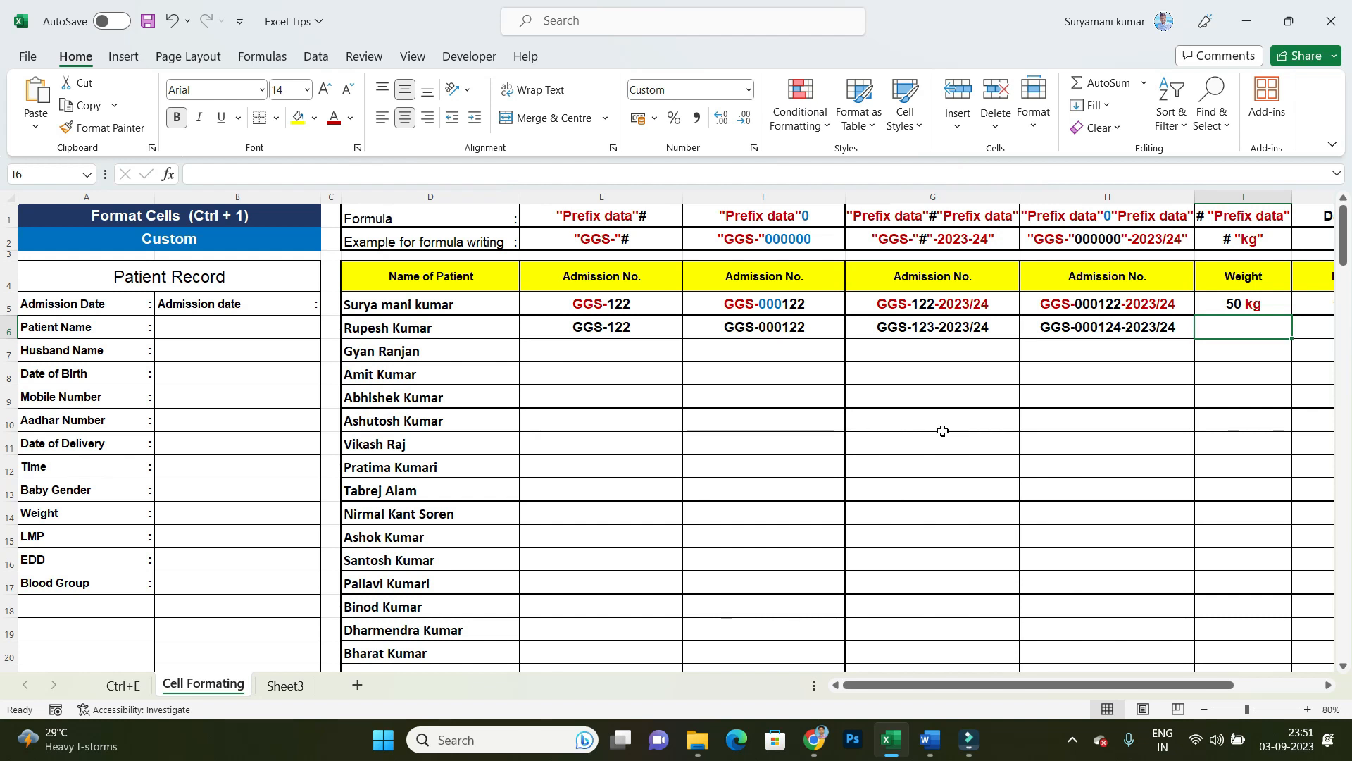
text(25)
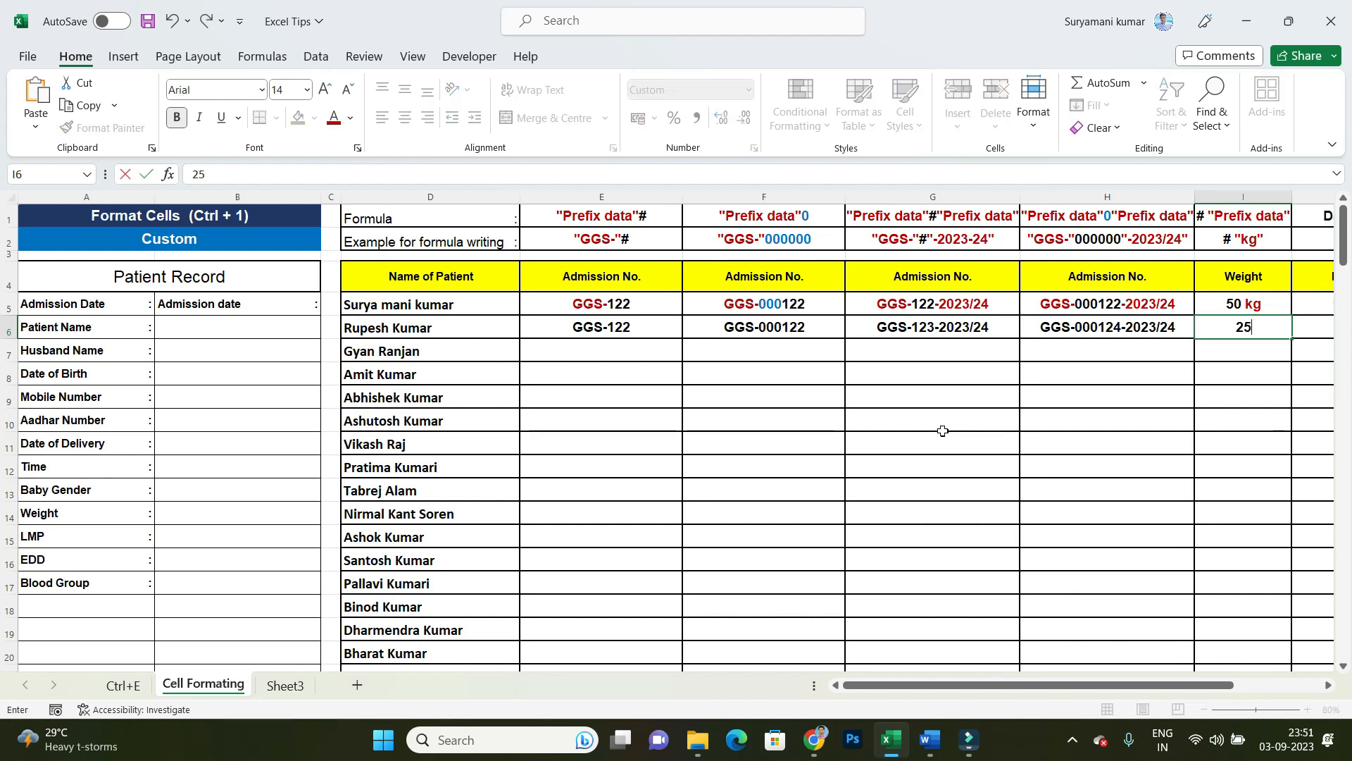
key(Tab)
Step: Test the text-length validation by entering a ten-digit mobile number in J6
click(1109, 329)
click(1222, 331)
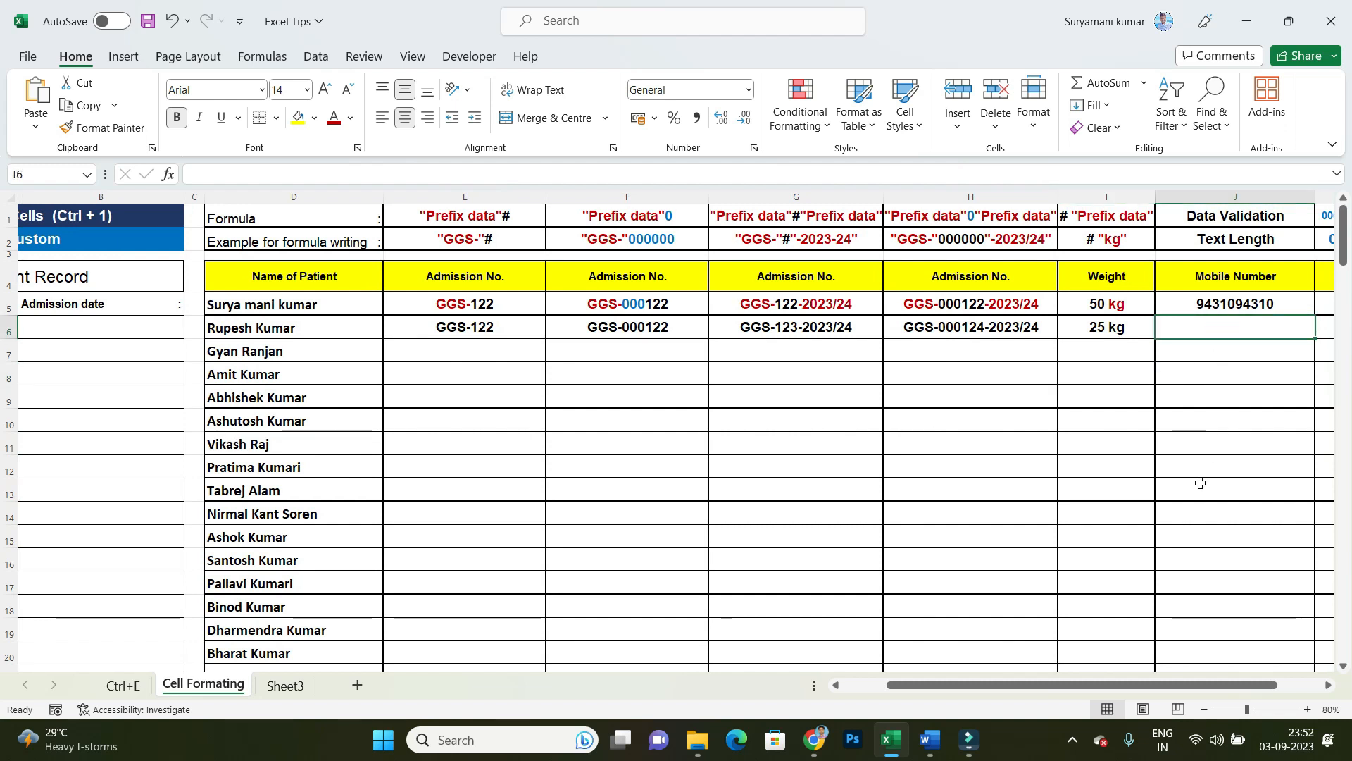
text(2155454545)
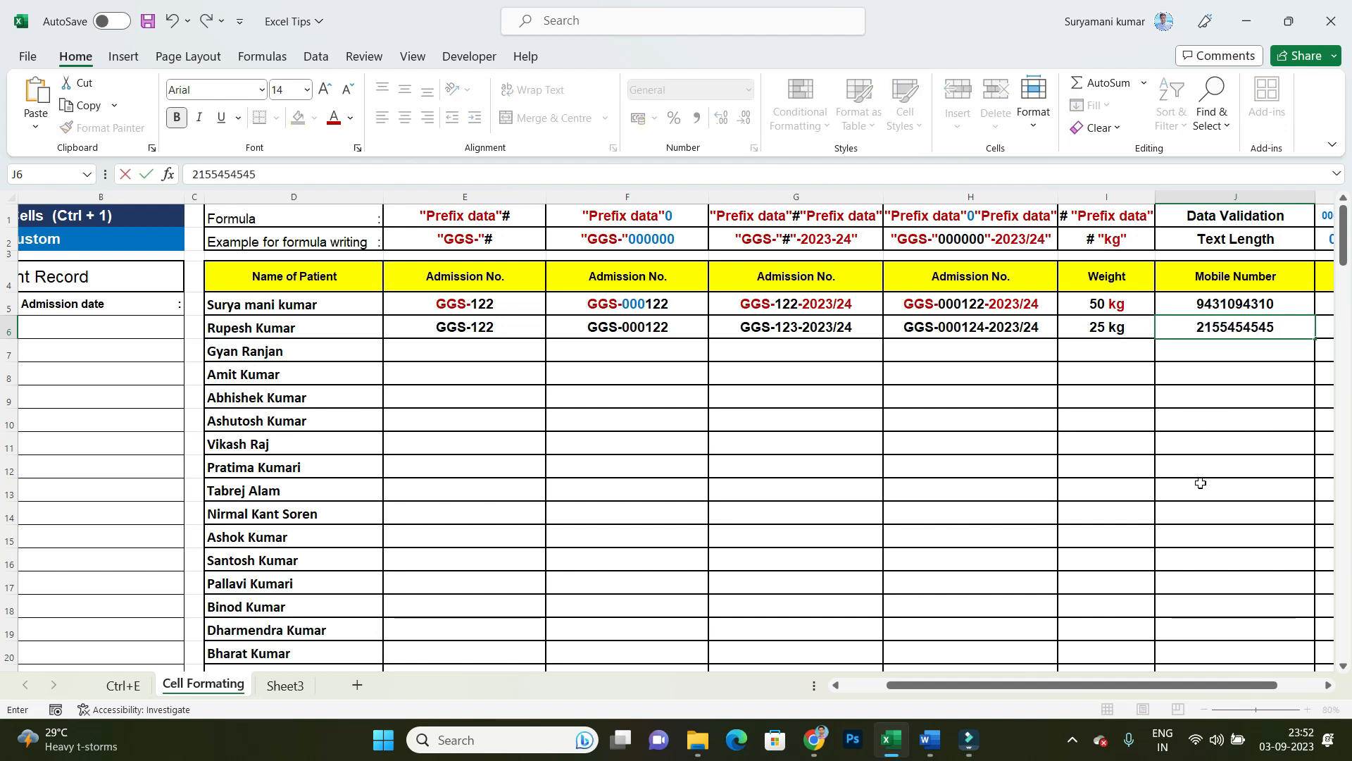
key(Return)
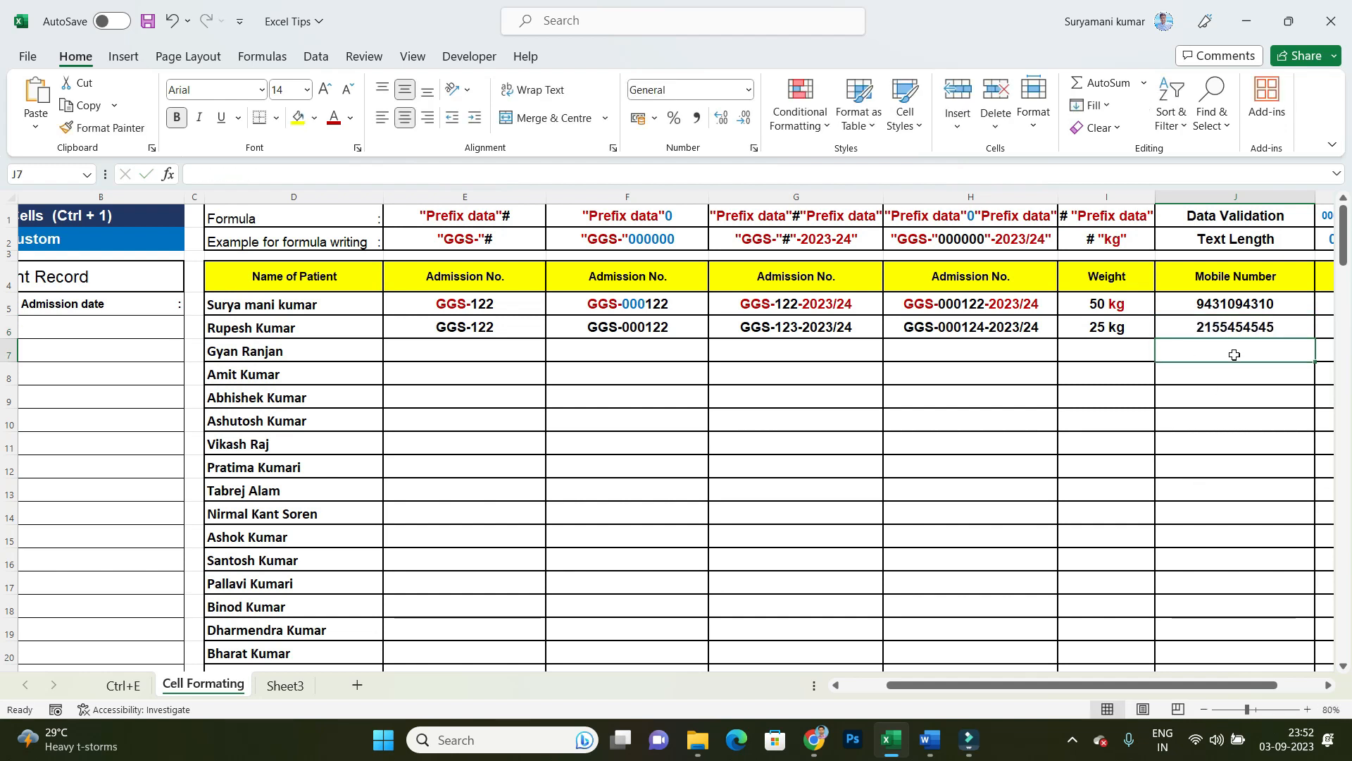
Step: Try a mobile number of only six digits in J6 and choose to retry the entry
click(1237, 328)
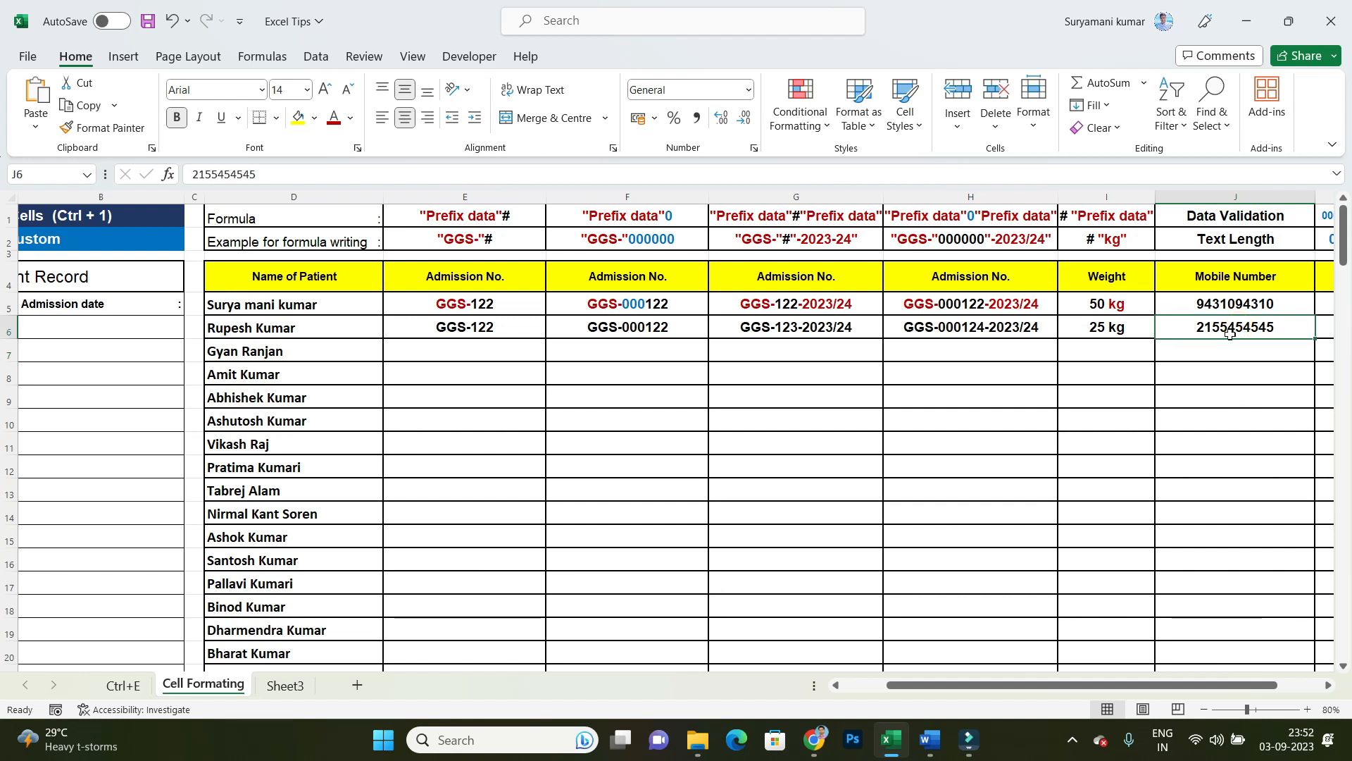
text(545454)
key(Return)
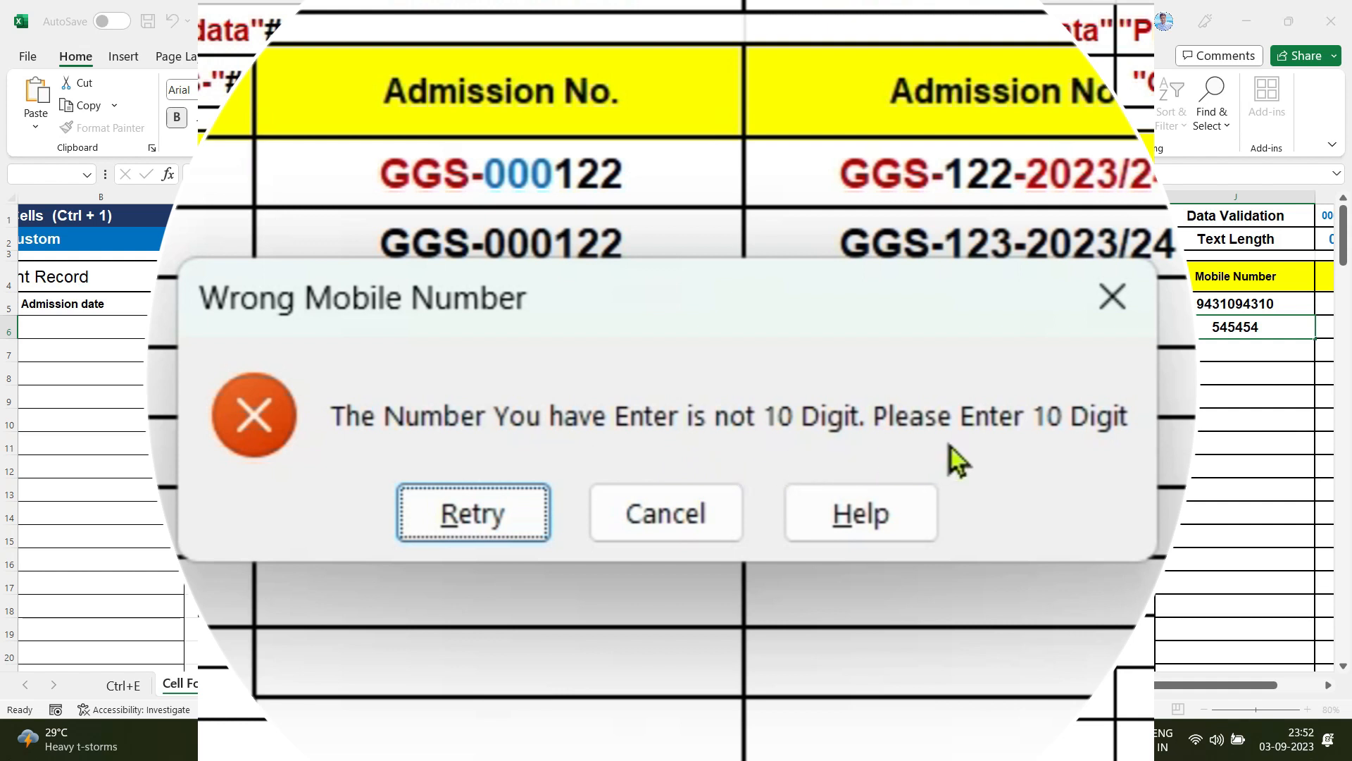
click(485, 530)
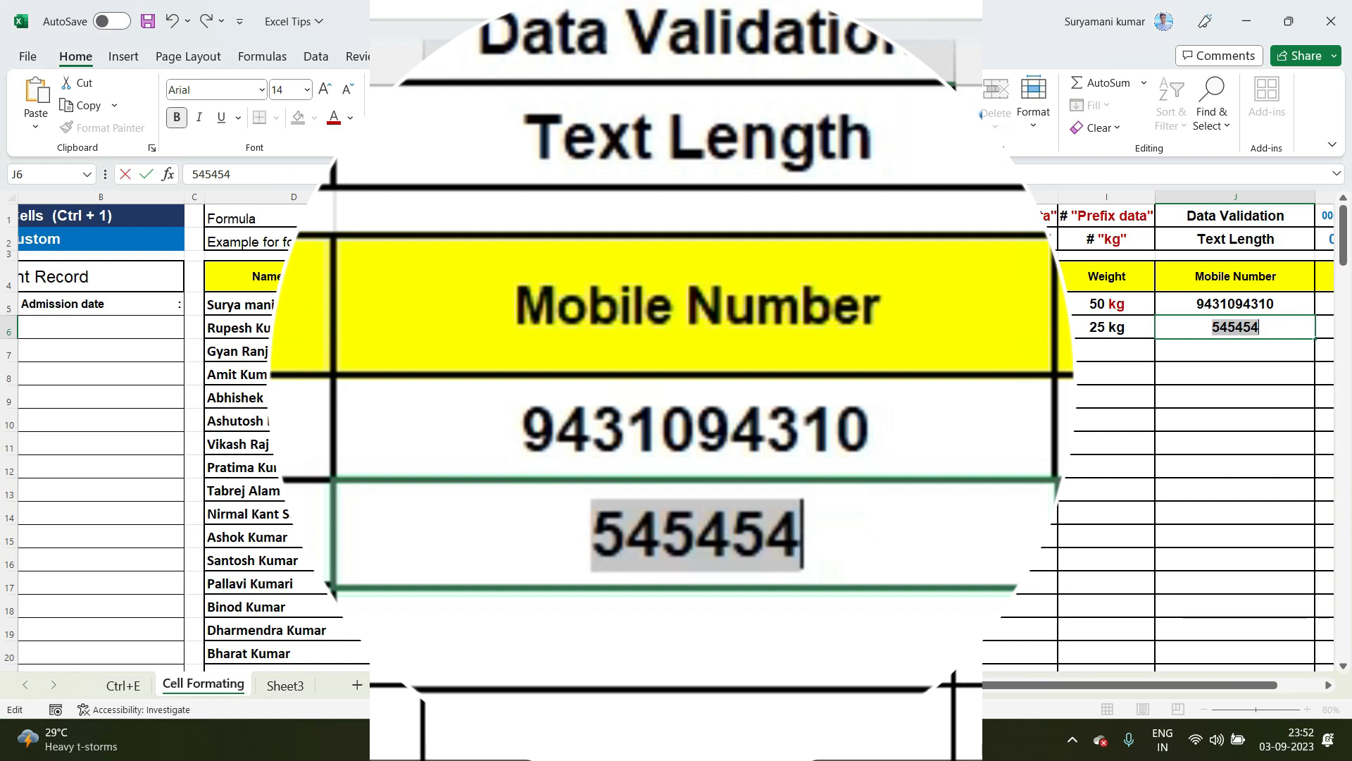
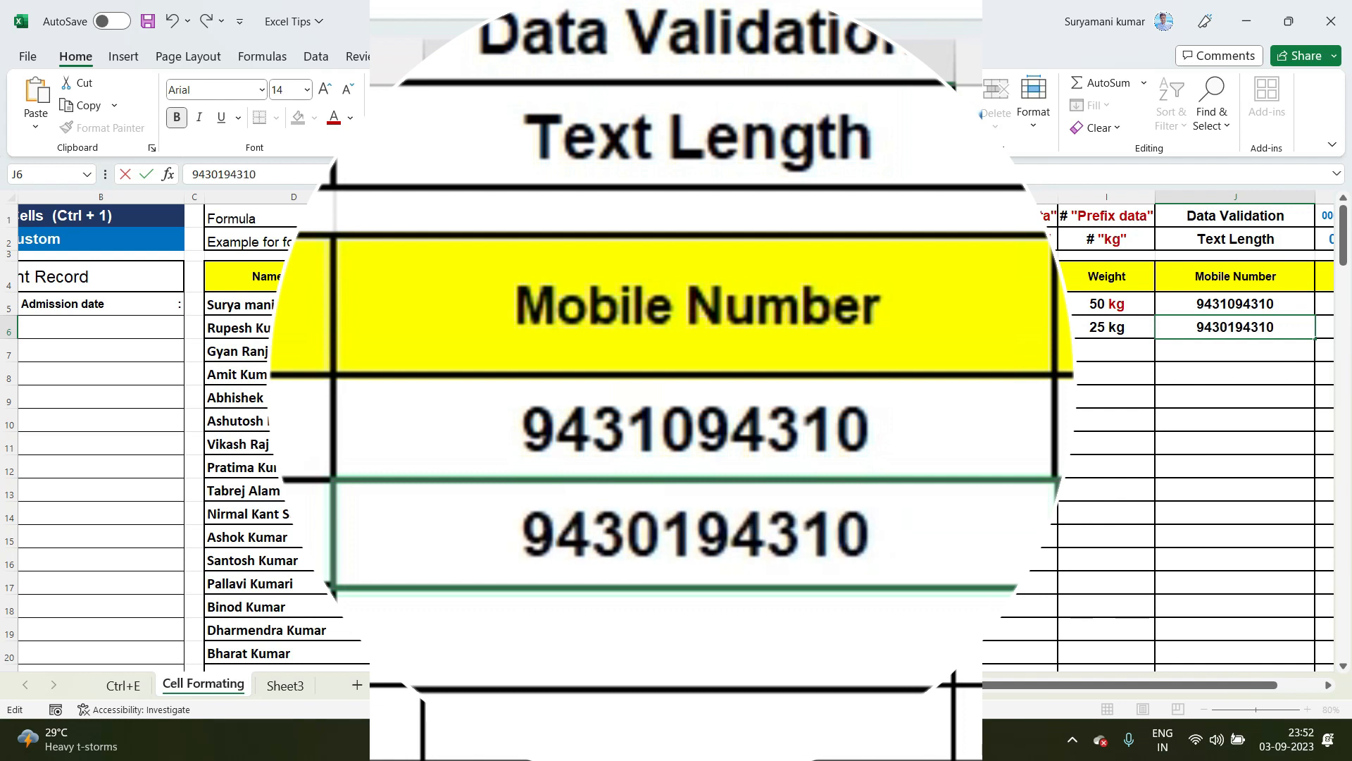
Step: Replace the rejected entry in J6 with a full ten-digit mobile number
key(Tab)
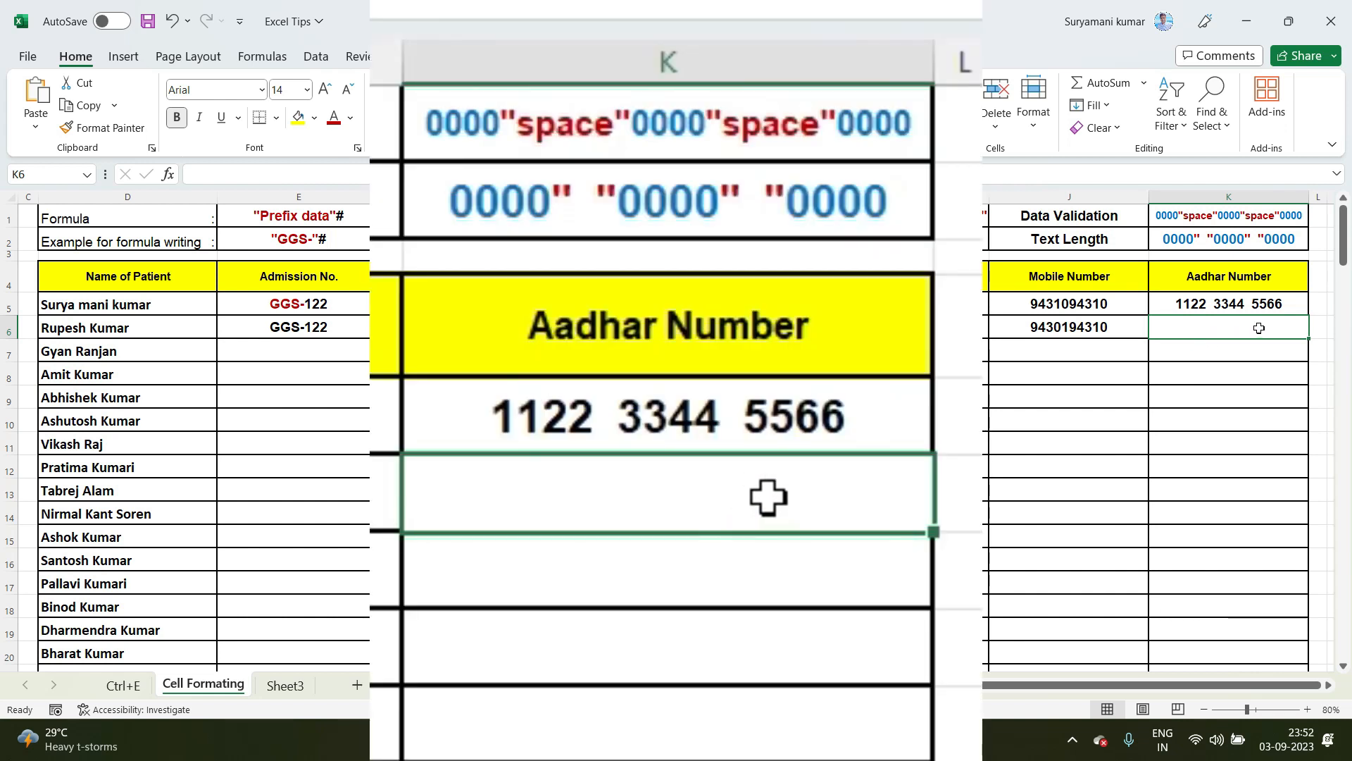
Step: Try an Aadhar number of only four digits in K6 and choose to retry the entry
text(1214)
key(Return)
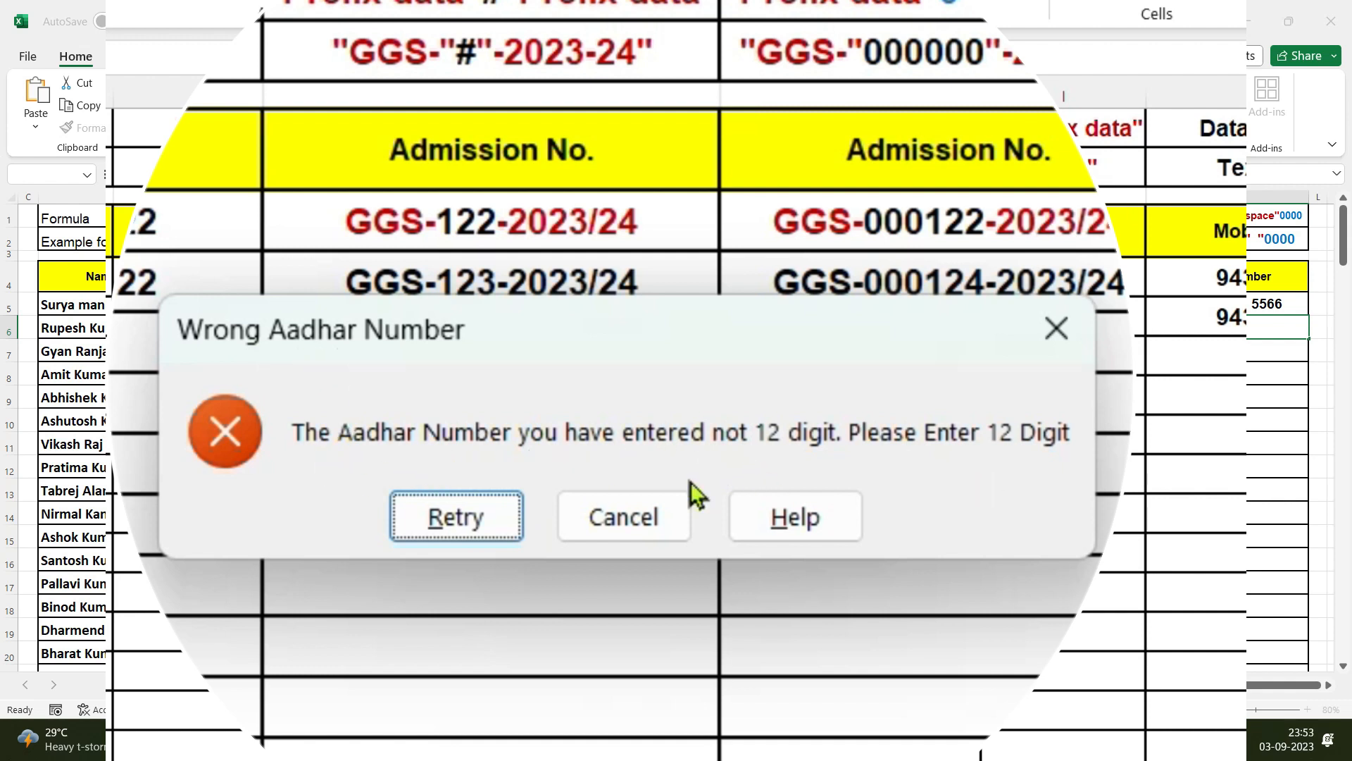
click(481, 523)
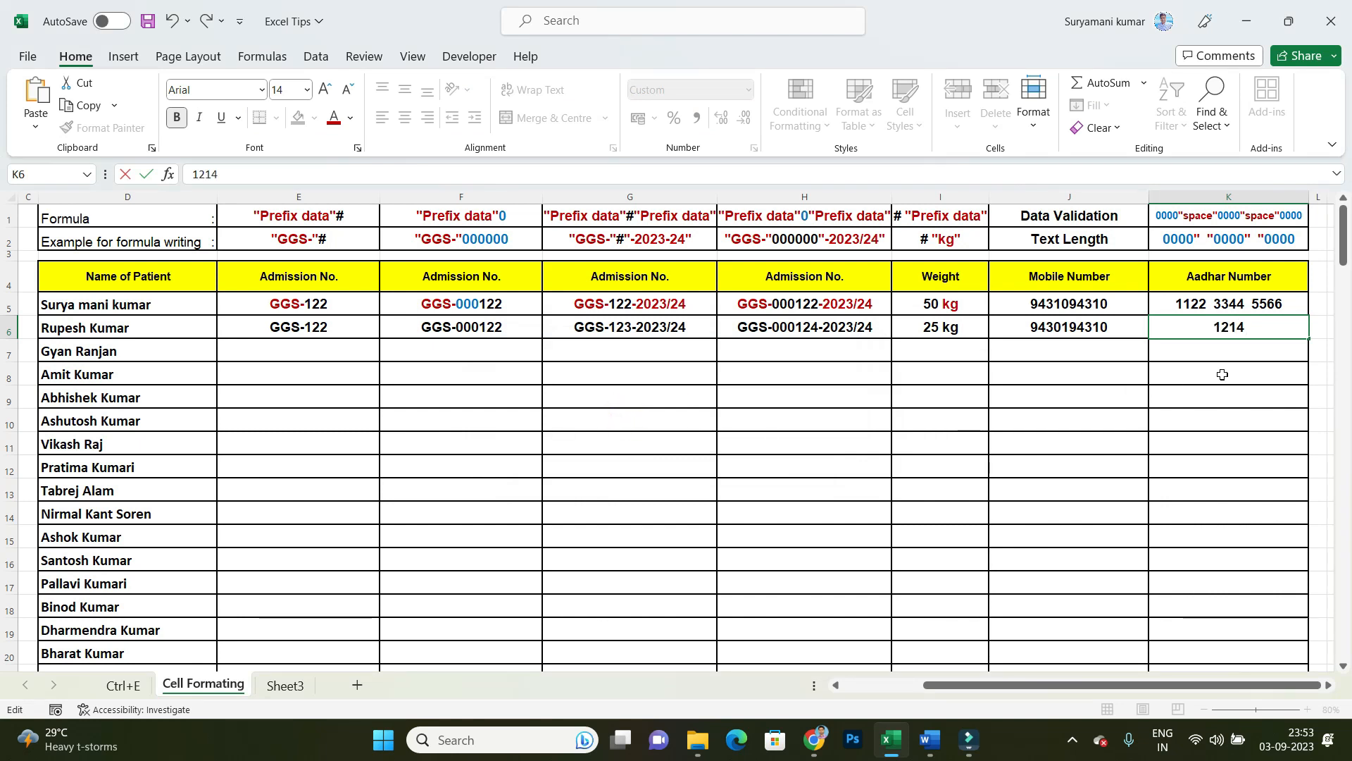
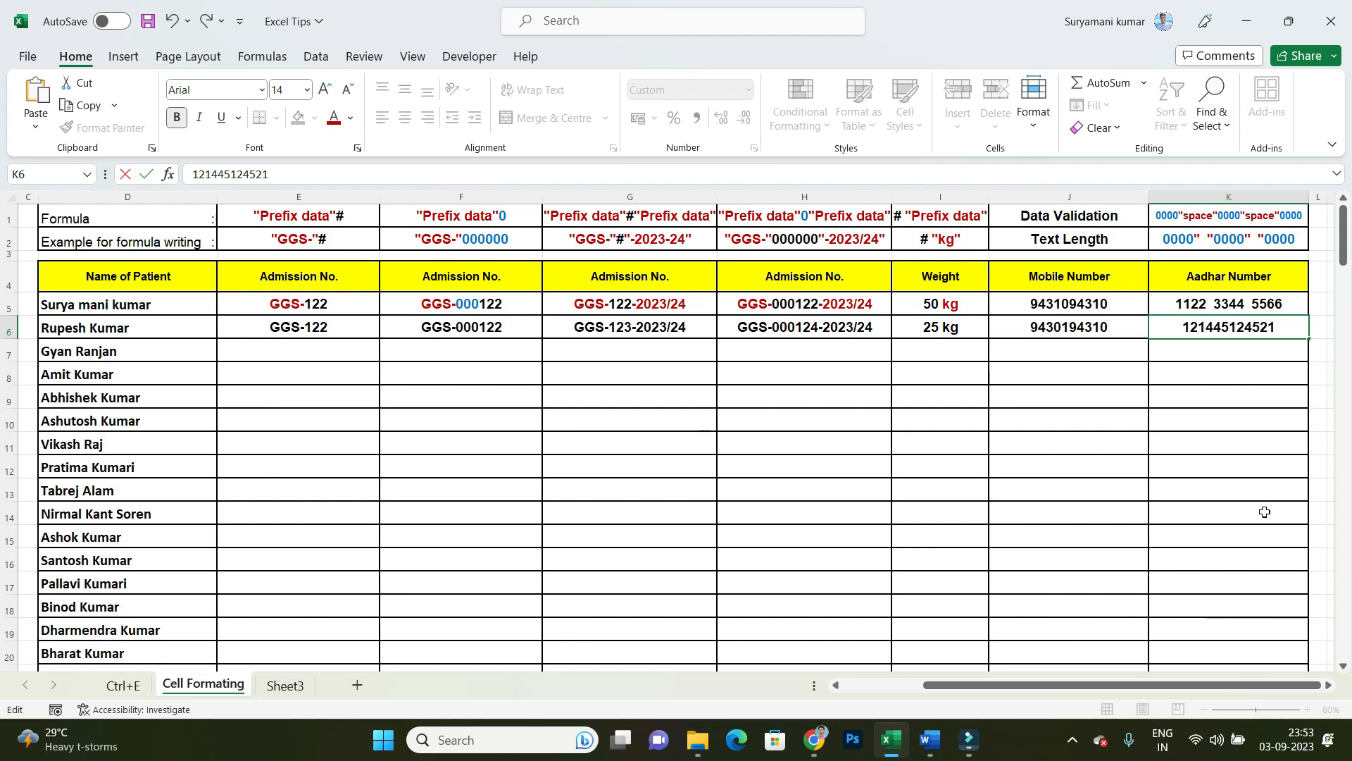
Step: Enter a complete twelve-digit Aadhar number without spaces in K6
key(Return)
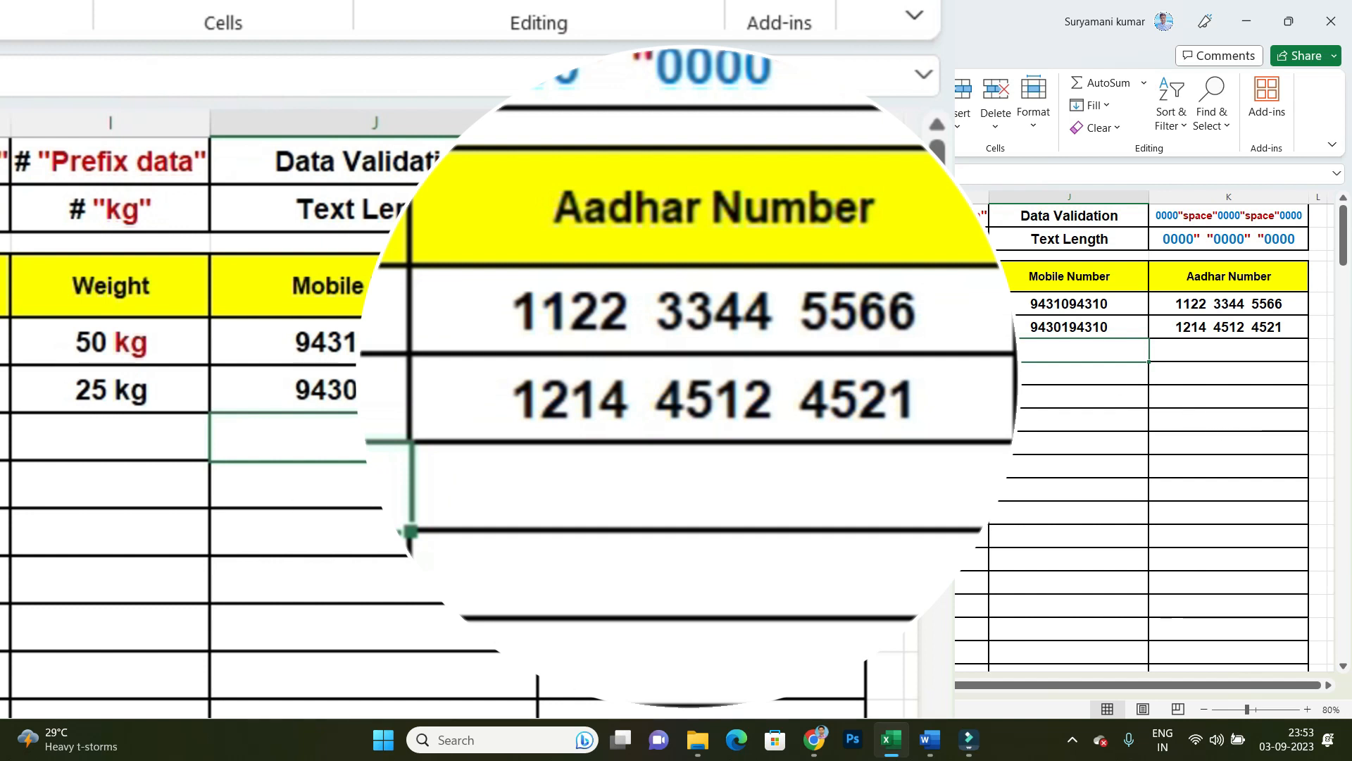
Step: Enter 122 as the admission number in cells E7, F7 and G7
click(295, 351)
click(338, 414)
click(329, 351)
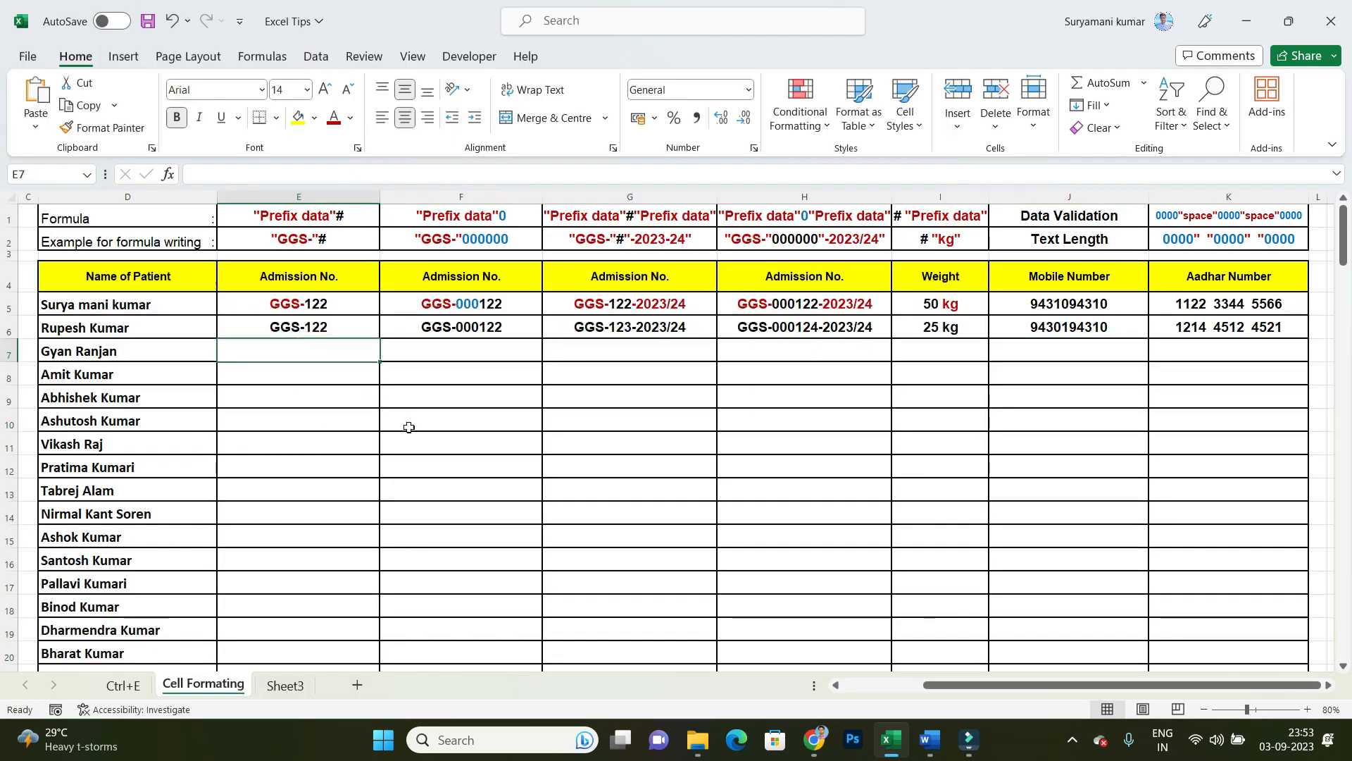
text(122)
key(Tab)
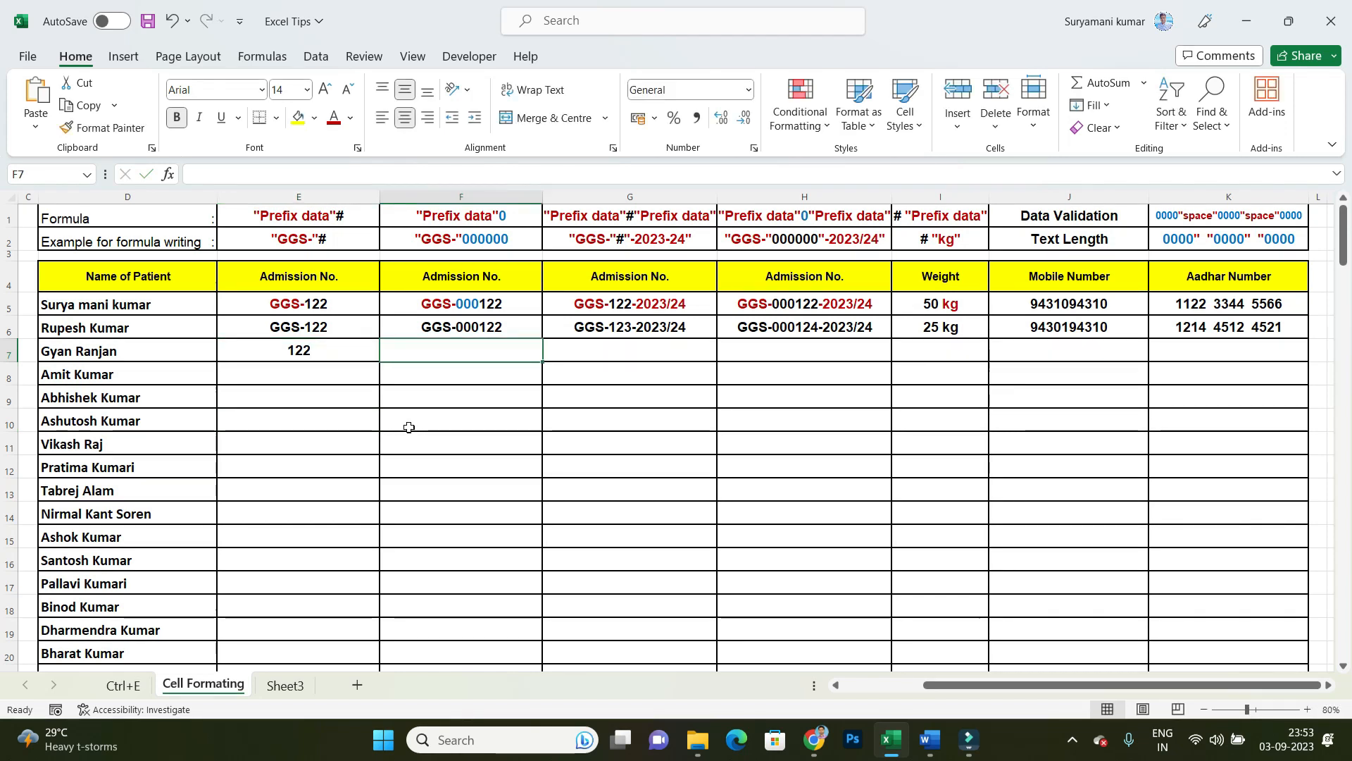
text(122)
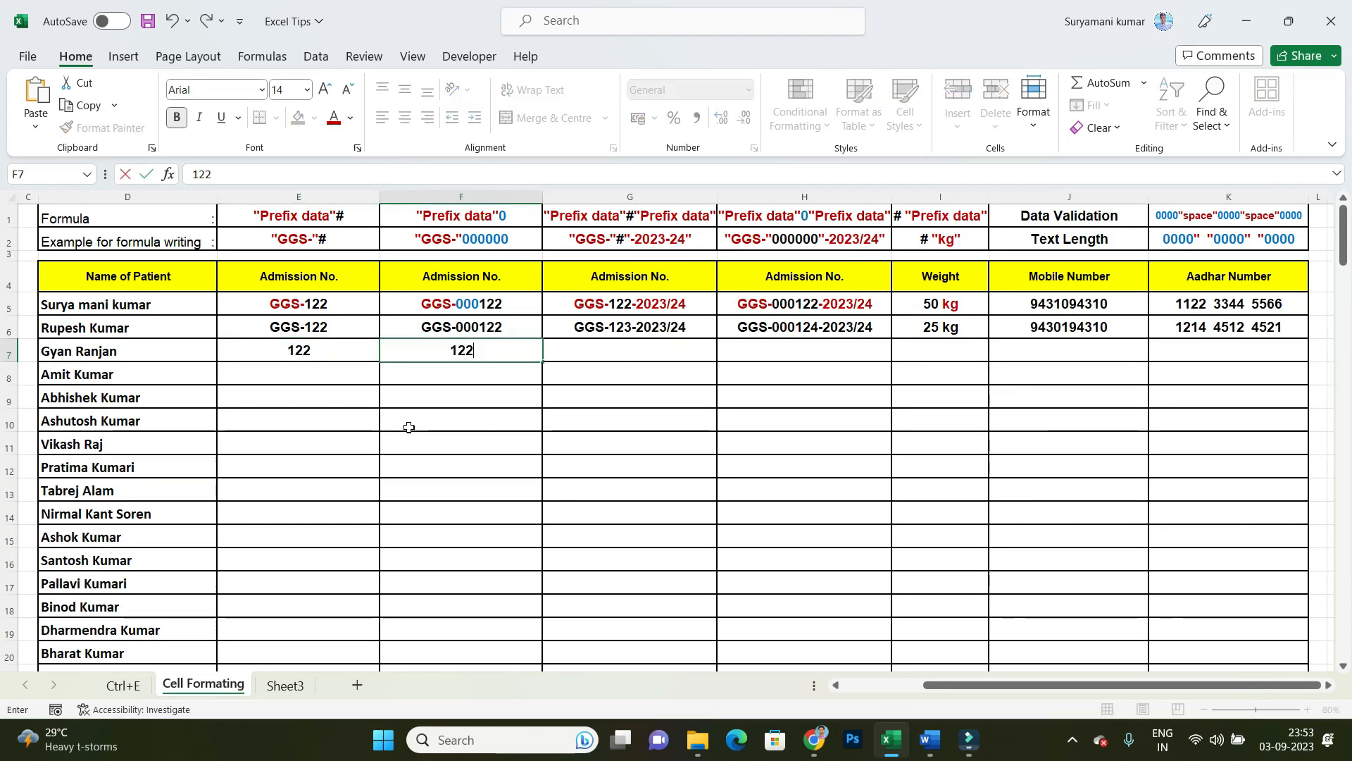
key(Tab)
text(122)
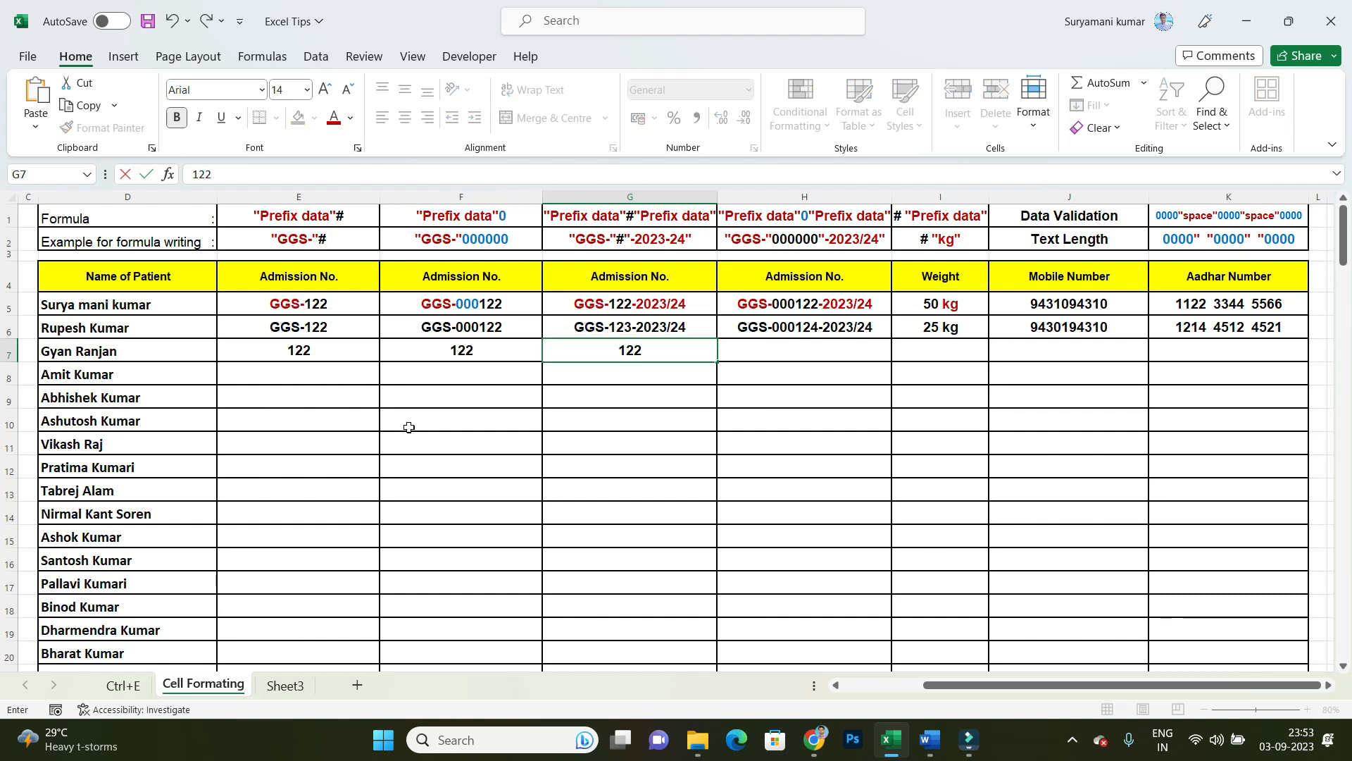
key(Tab)
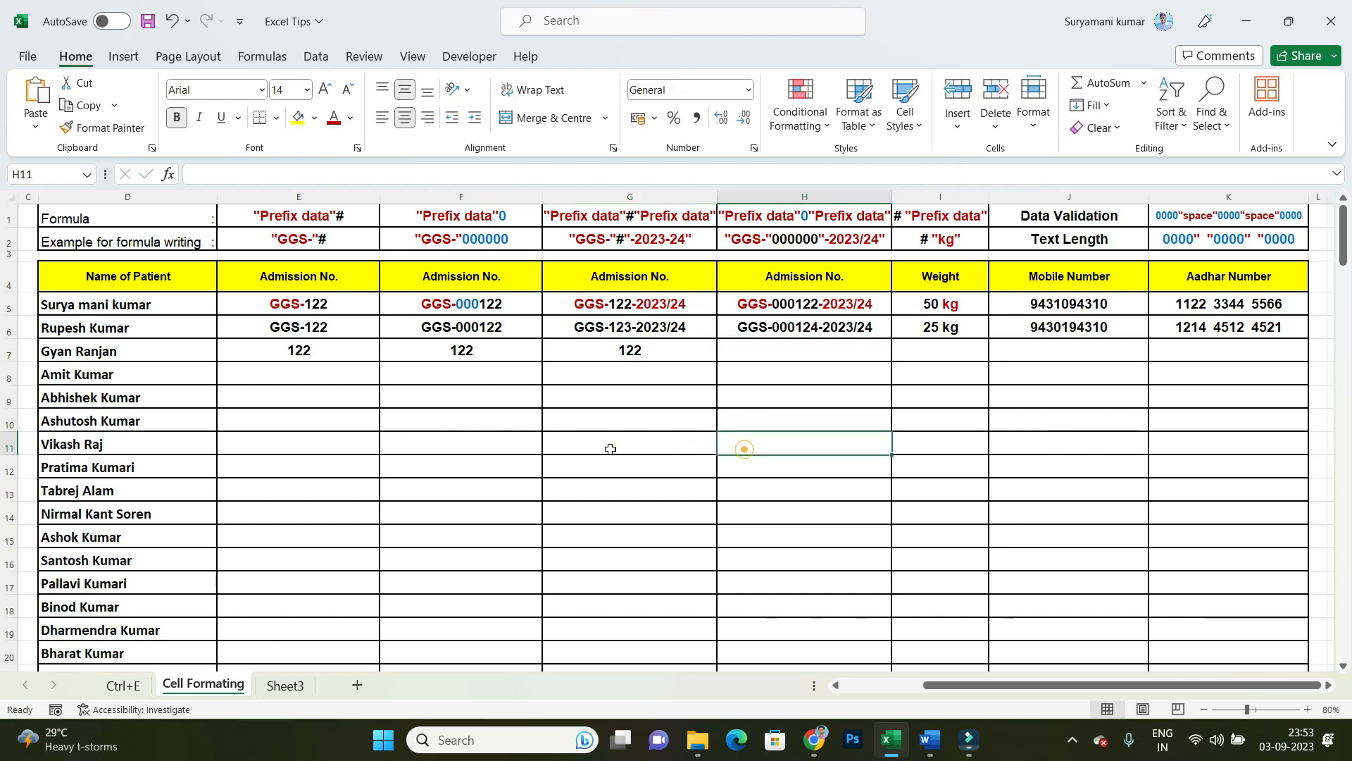
Step: Apply the custom number format "GGS-"# to the Admission No. cells in column E from E6 down through the patient list
drag(339, 304, 341, 474)
click(342, 320)
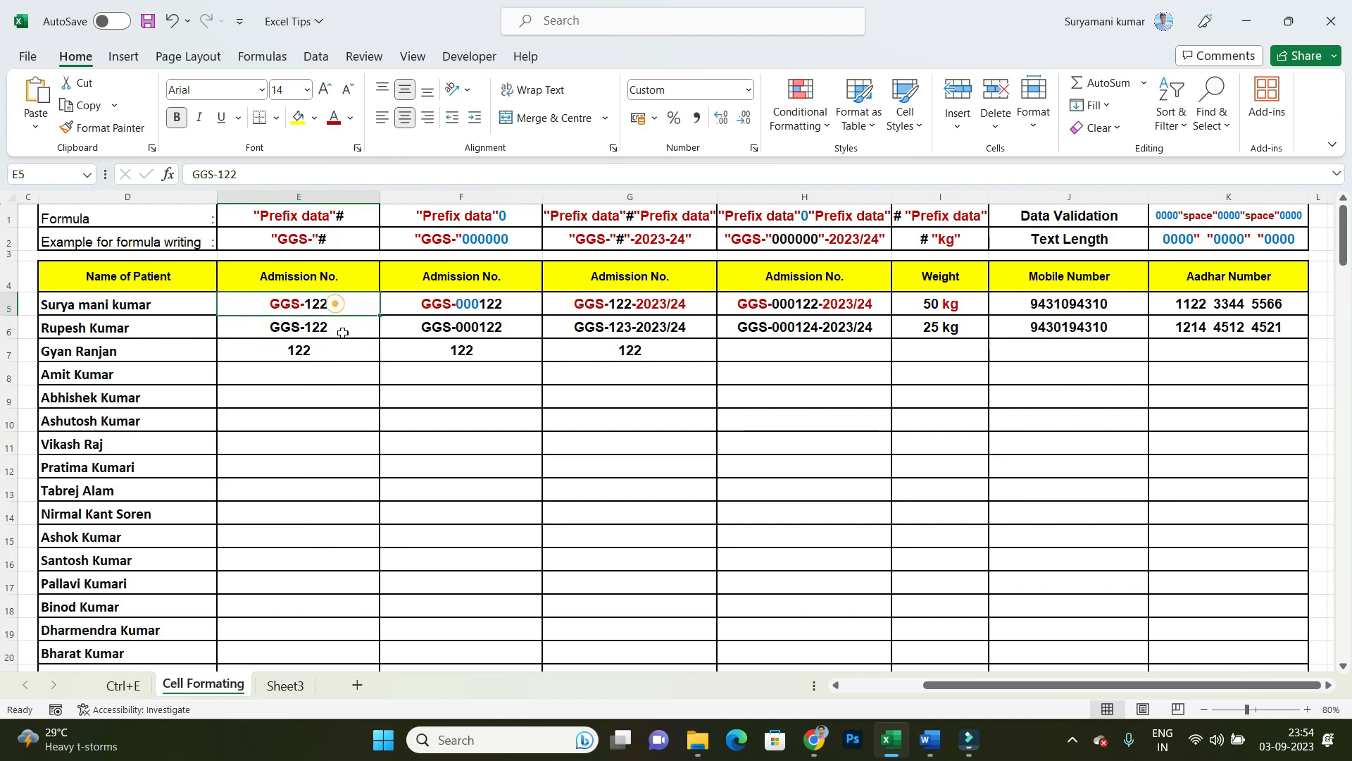
drag(341, 324, 337, 753)
scroll(390, 592, up, 20)
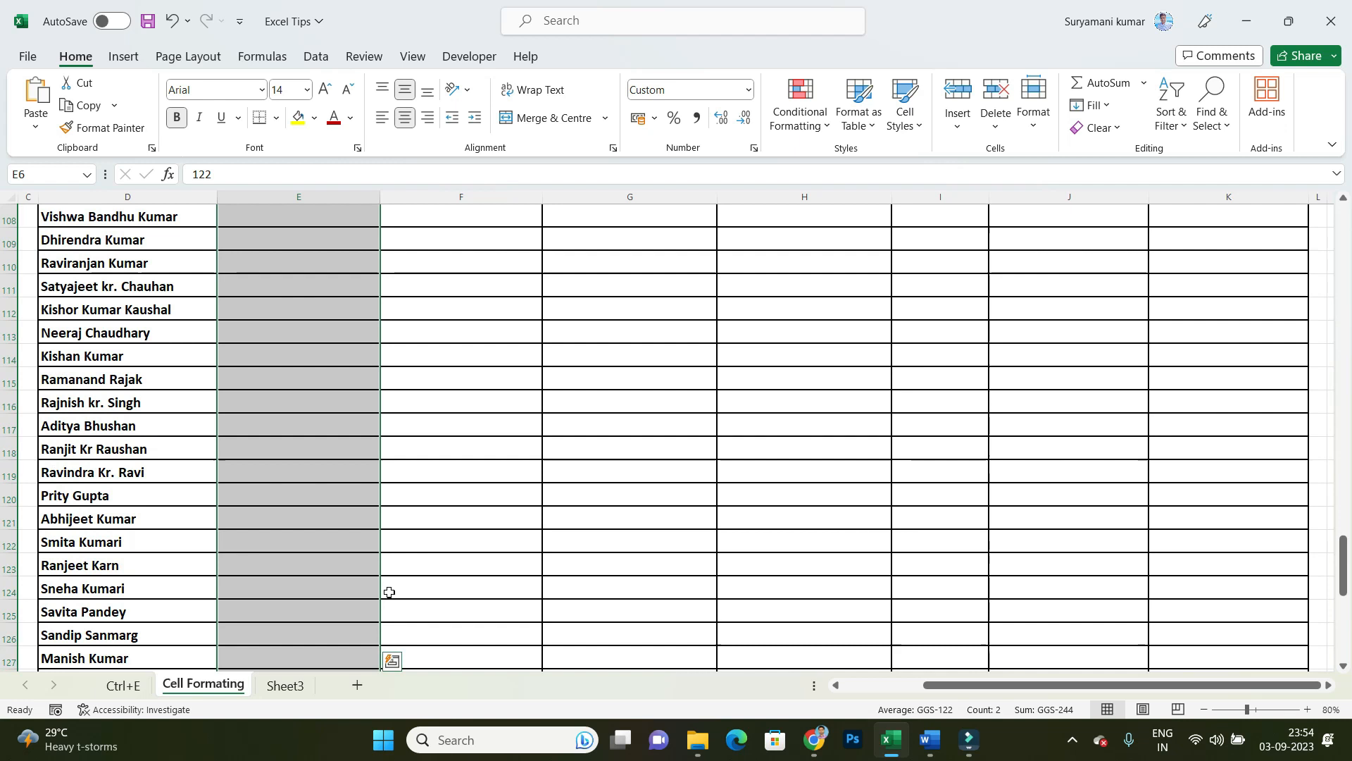
scroll(425, 583, up, 11)
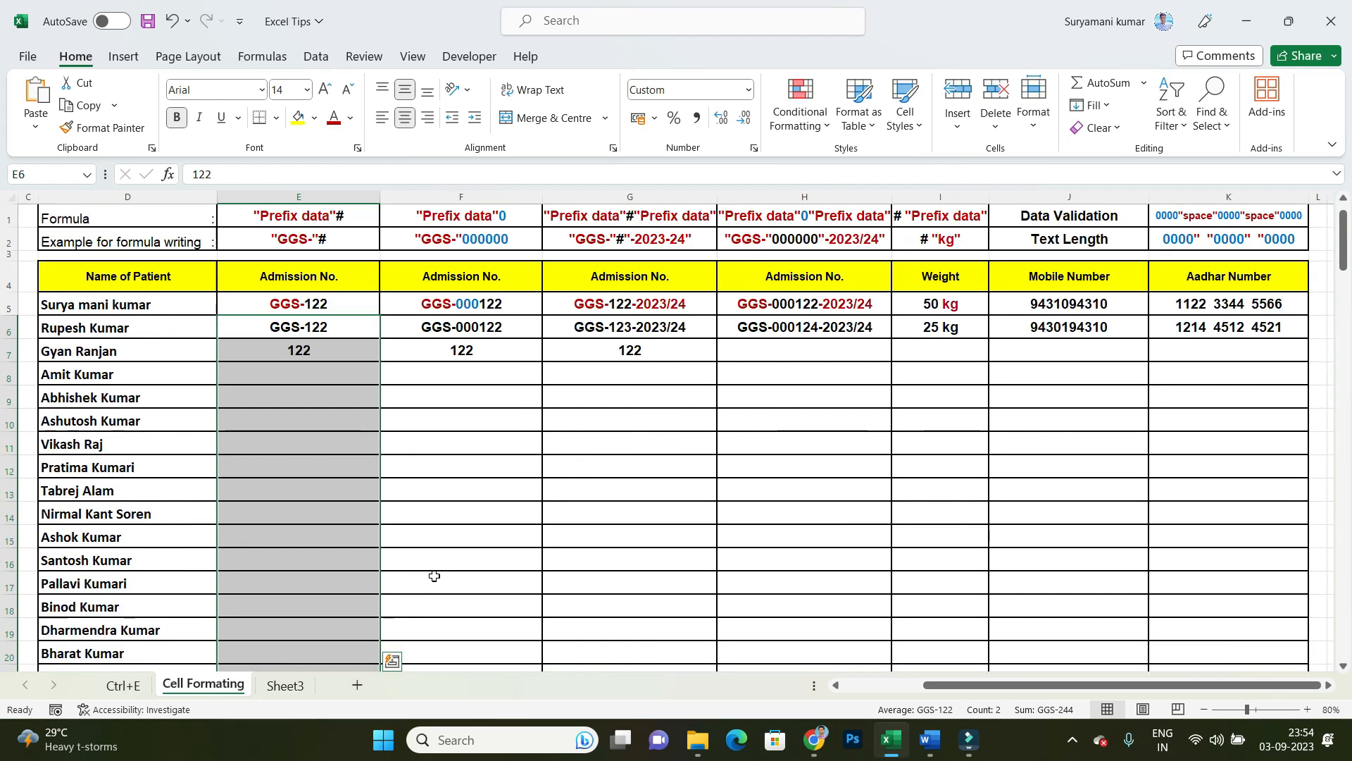
right_click(309, 430)
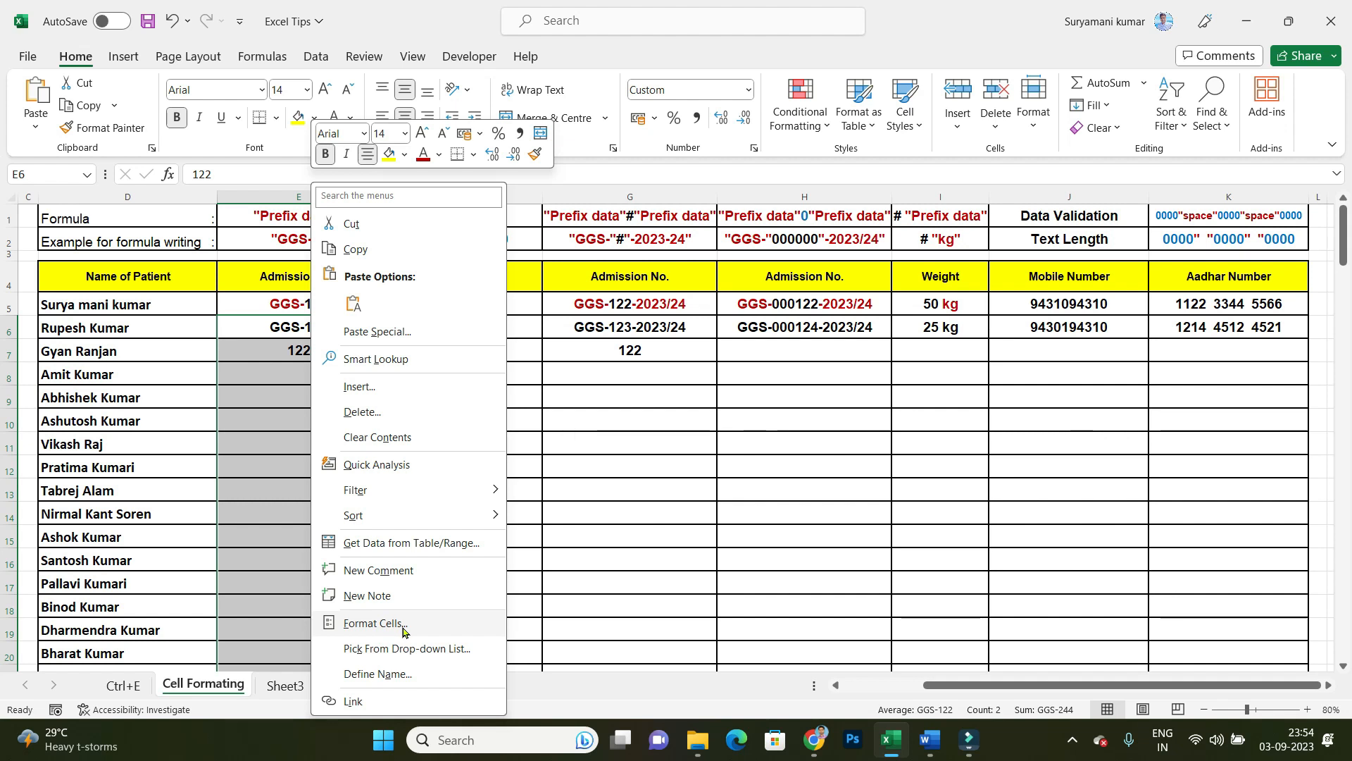
click(376, 623)
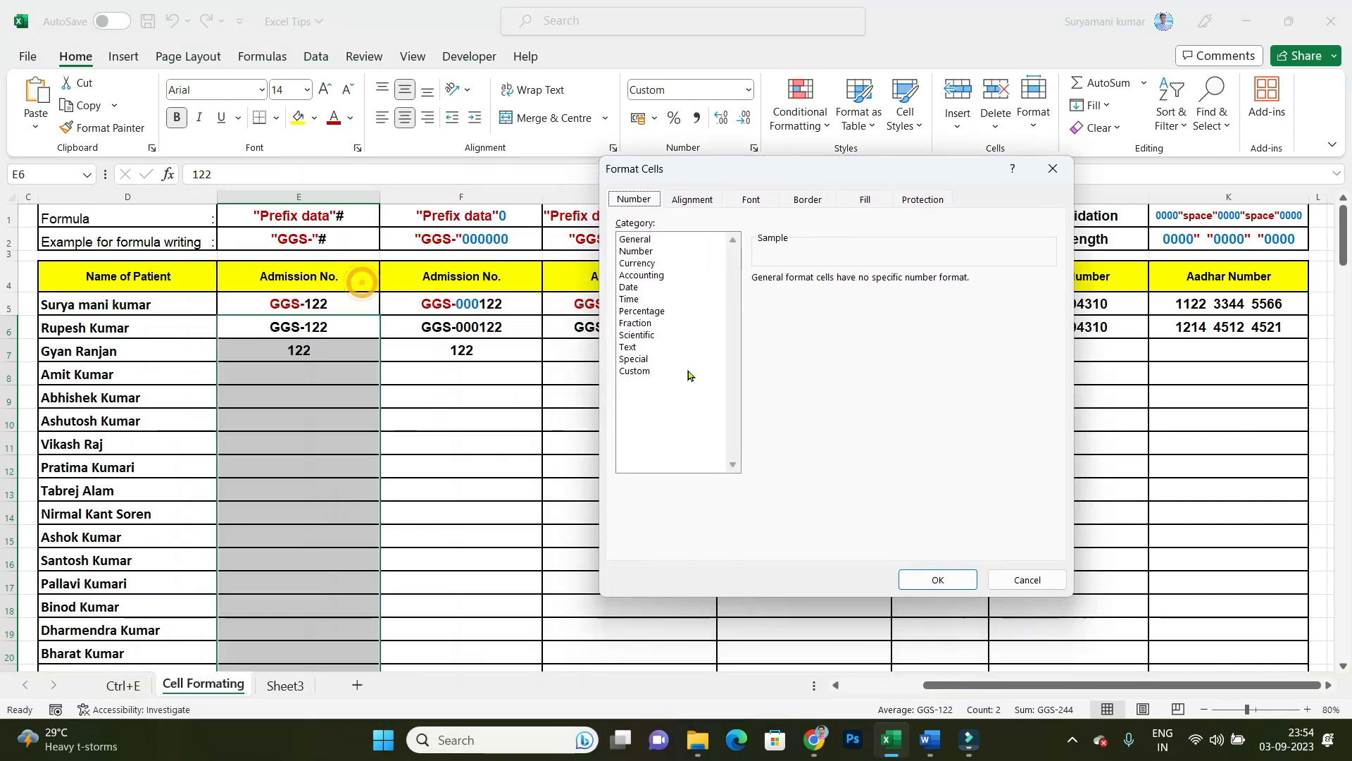
click(634, 371)
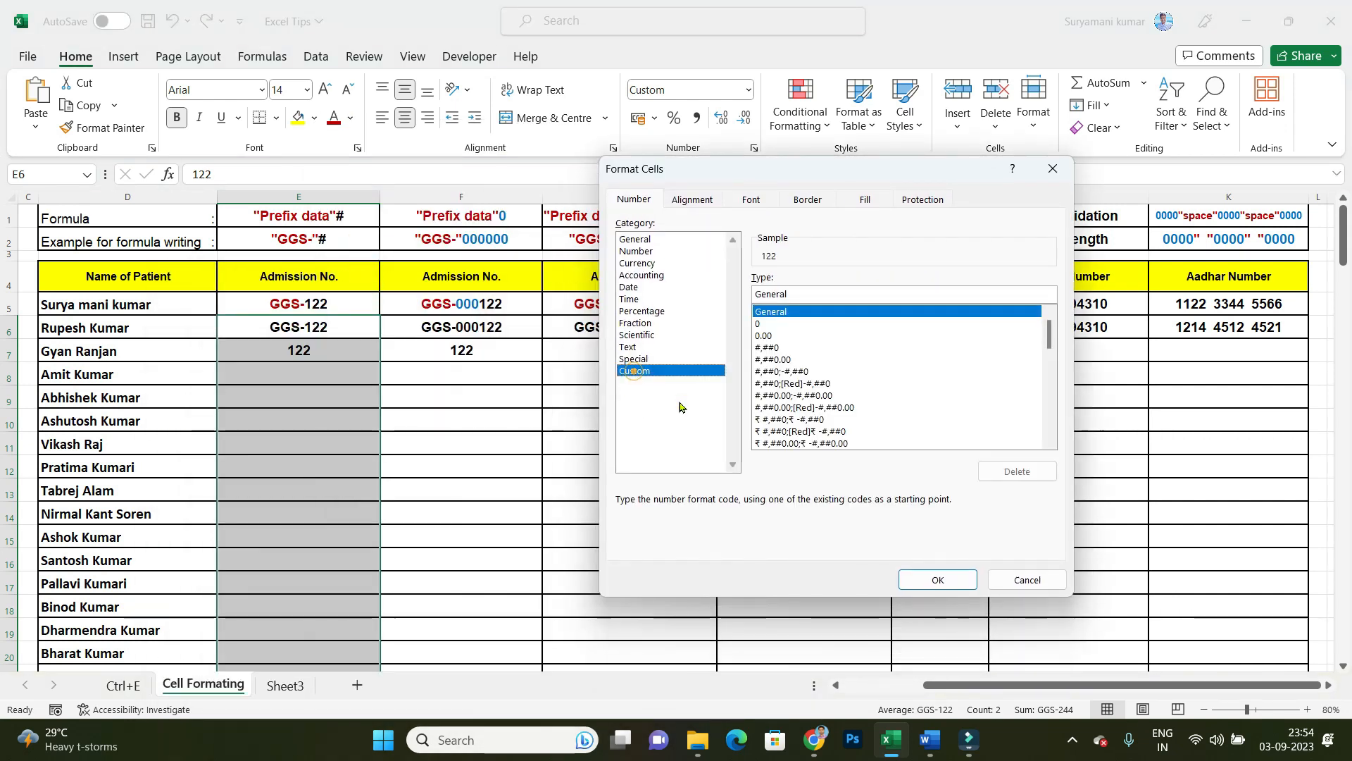
double_click(810, 293)
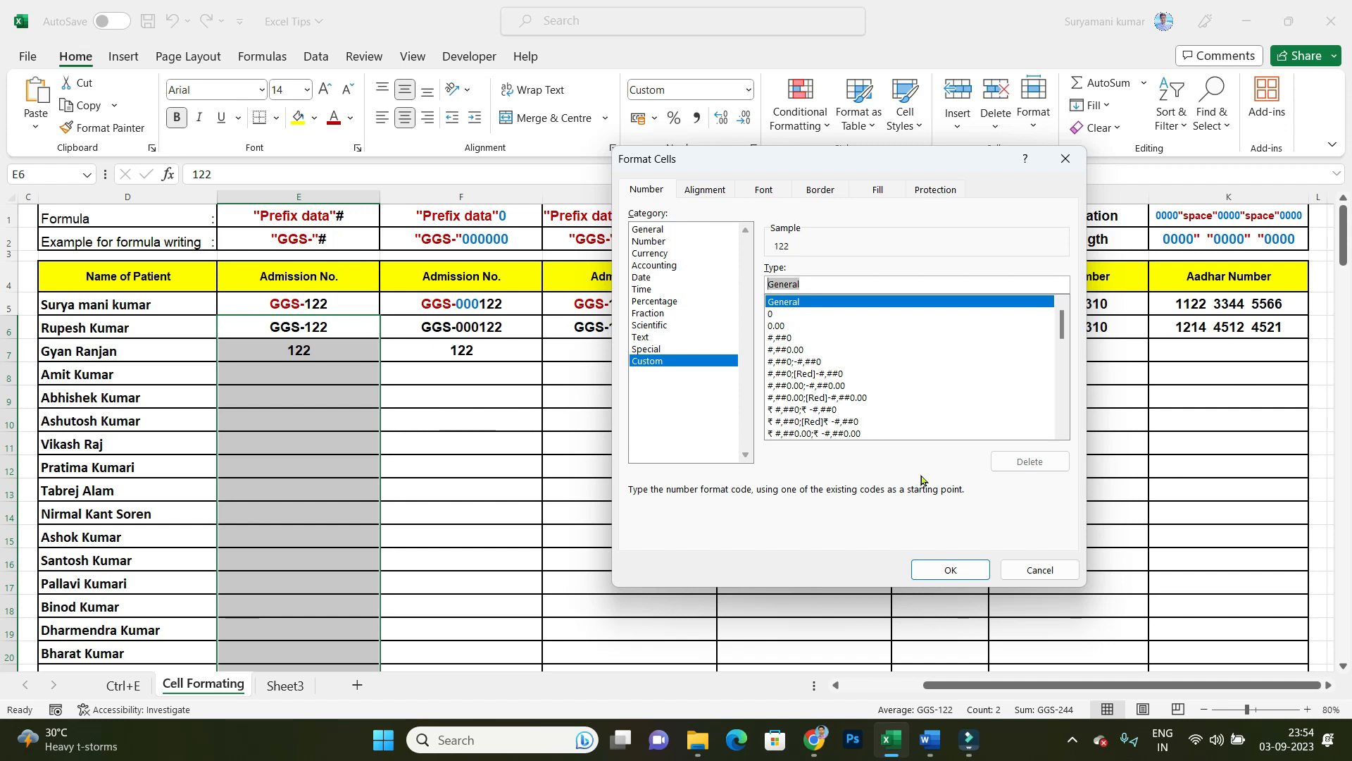
text(")
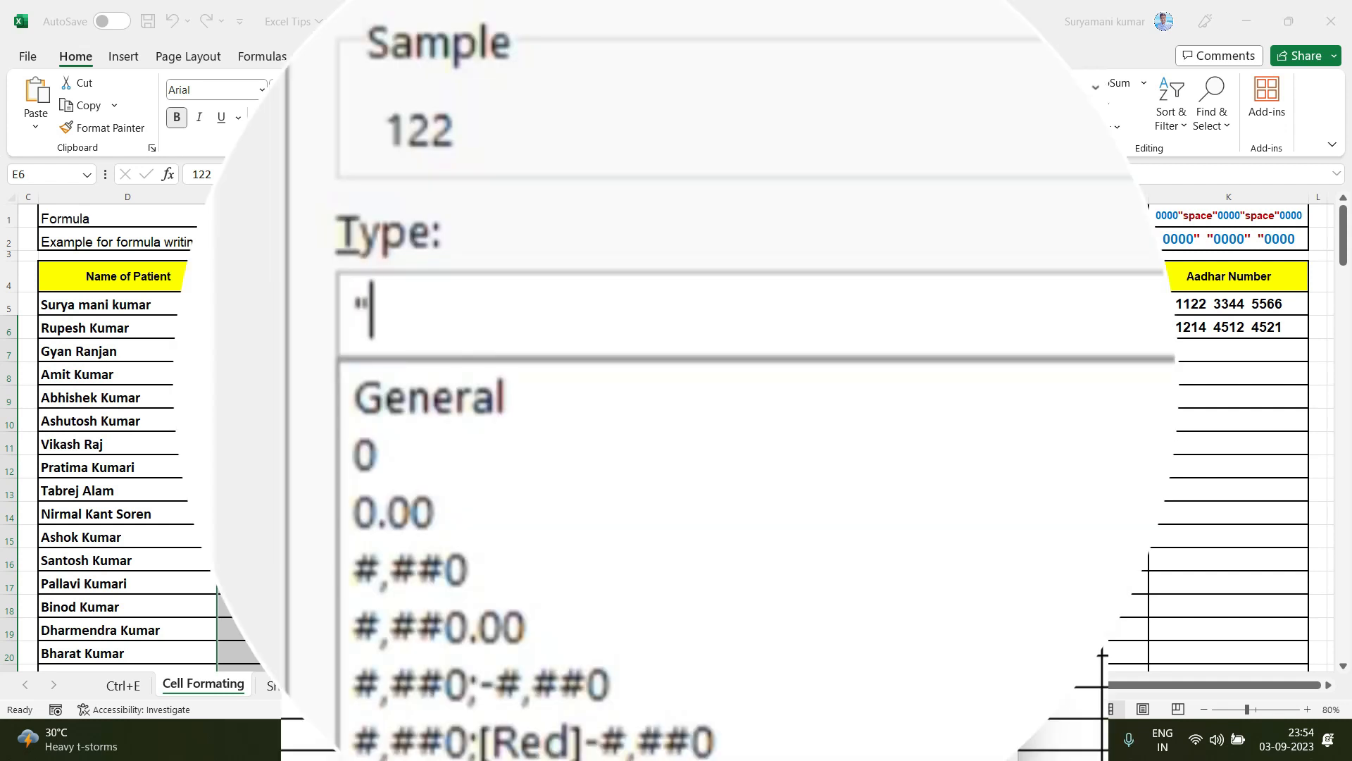
text(GGS-")
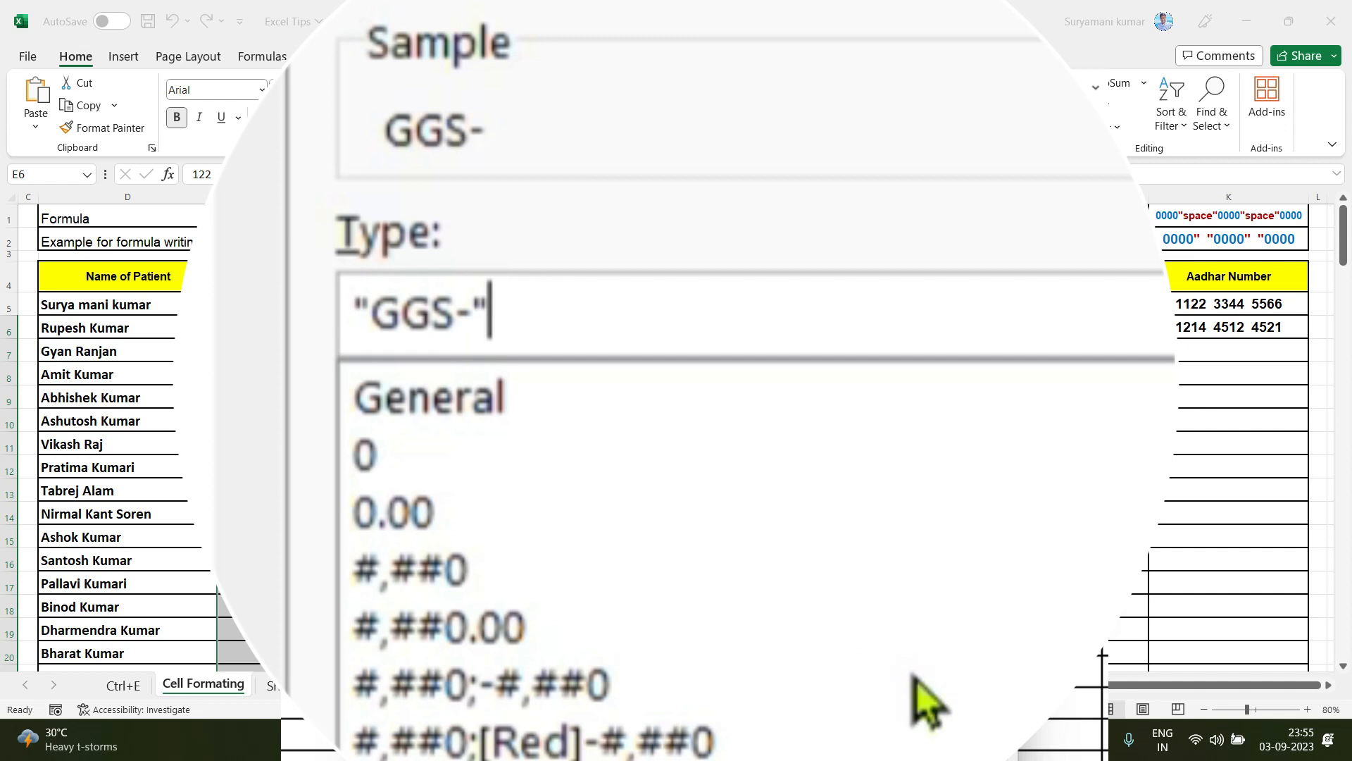
text(#)
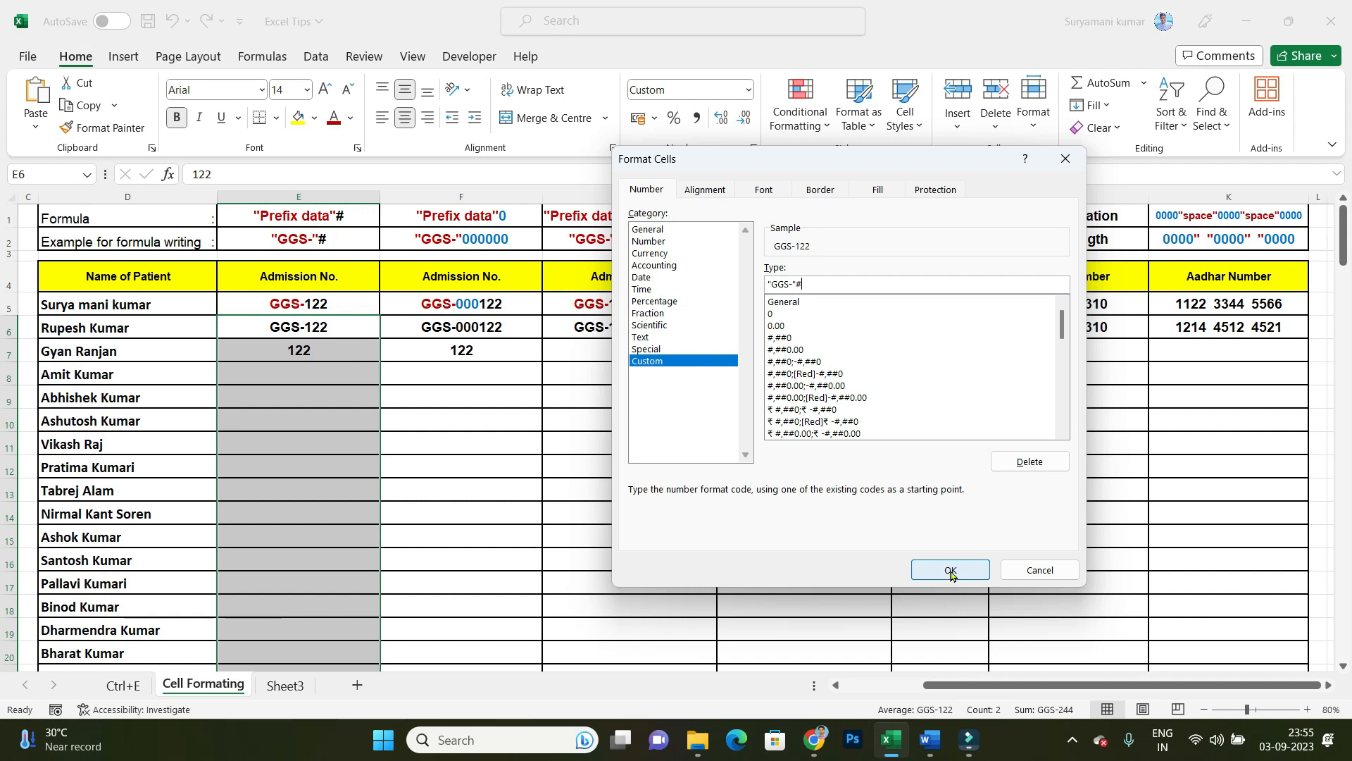
click(951, 568)
Step: Enter the admission numbers 124, 654, 2455 and 455588 in cells E8 to E11, without the prefix
click(366, 451)
click(328, 376)
text(124)
key(Return)
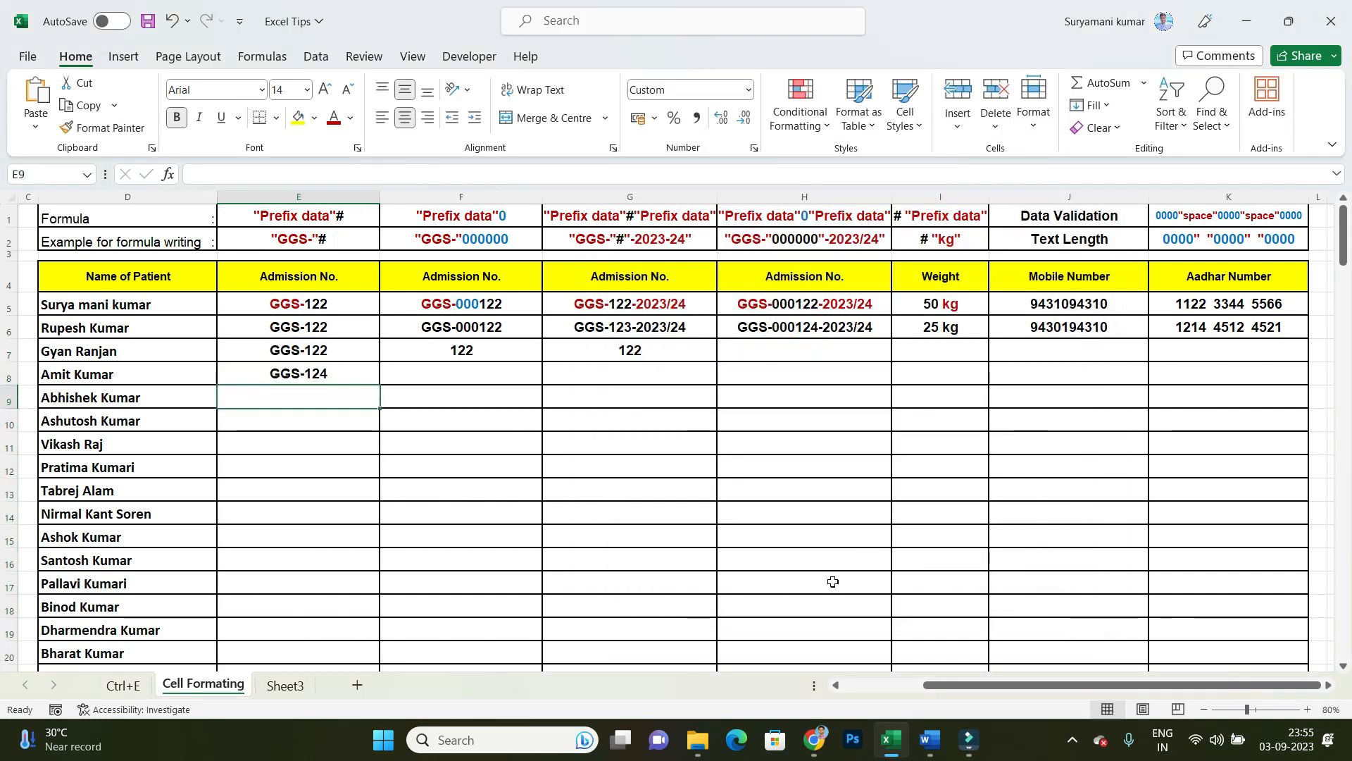
text(654)
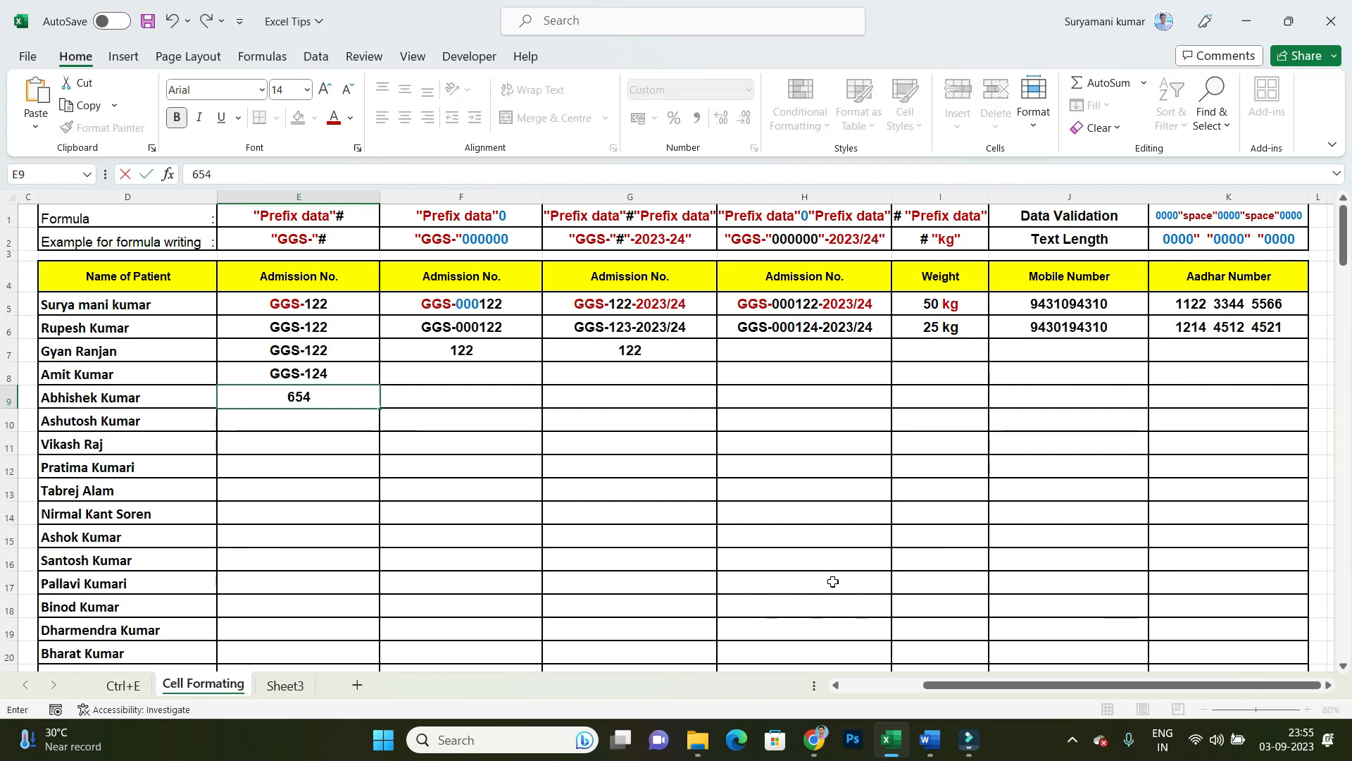
key(Return)
text(2455)
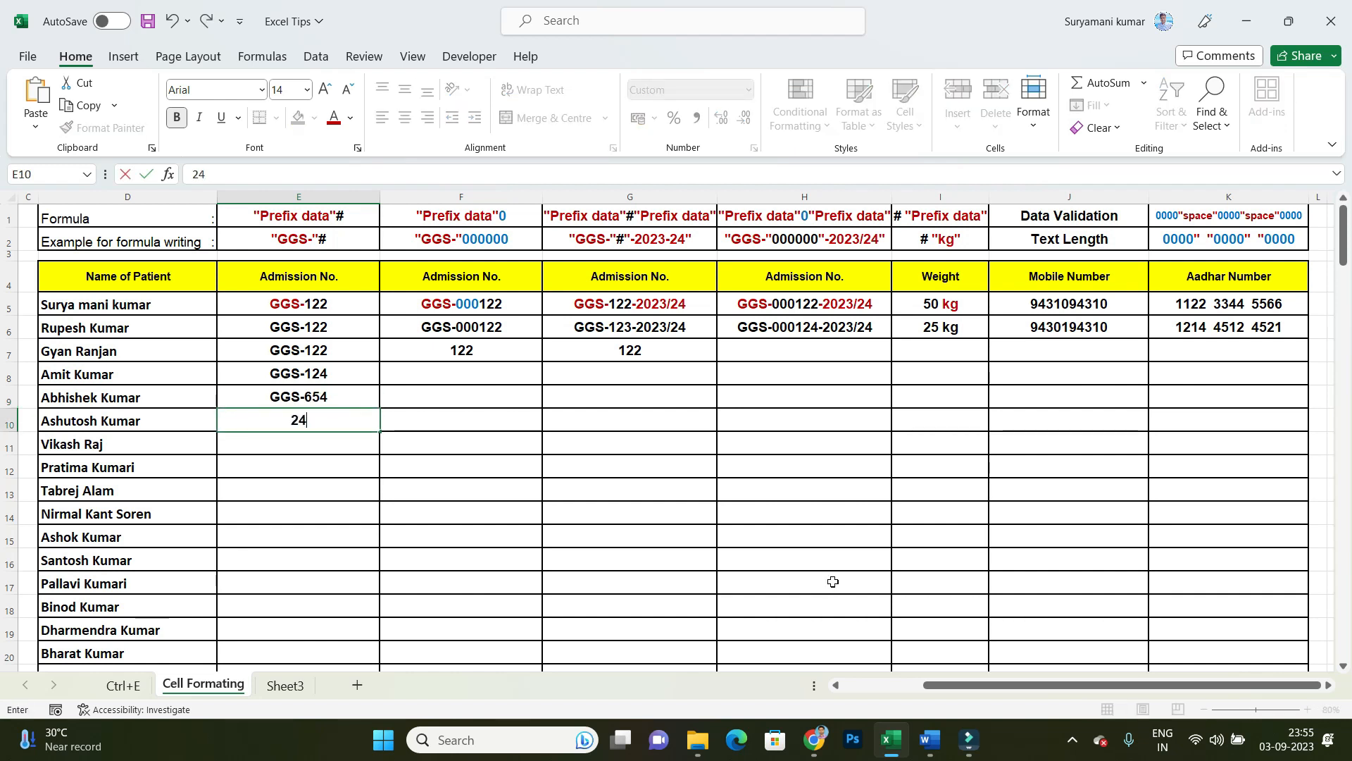
key(Return)
text(455588)
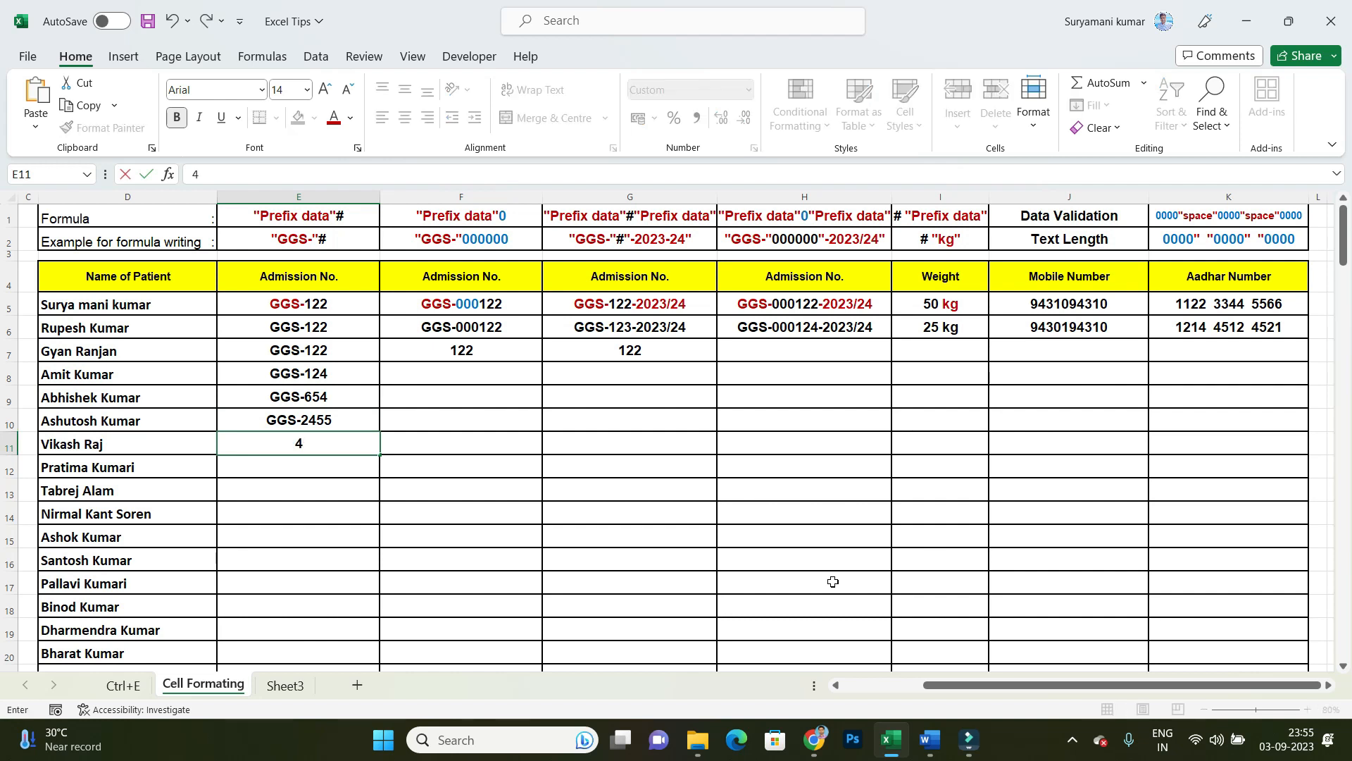
key(Return)
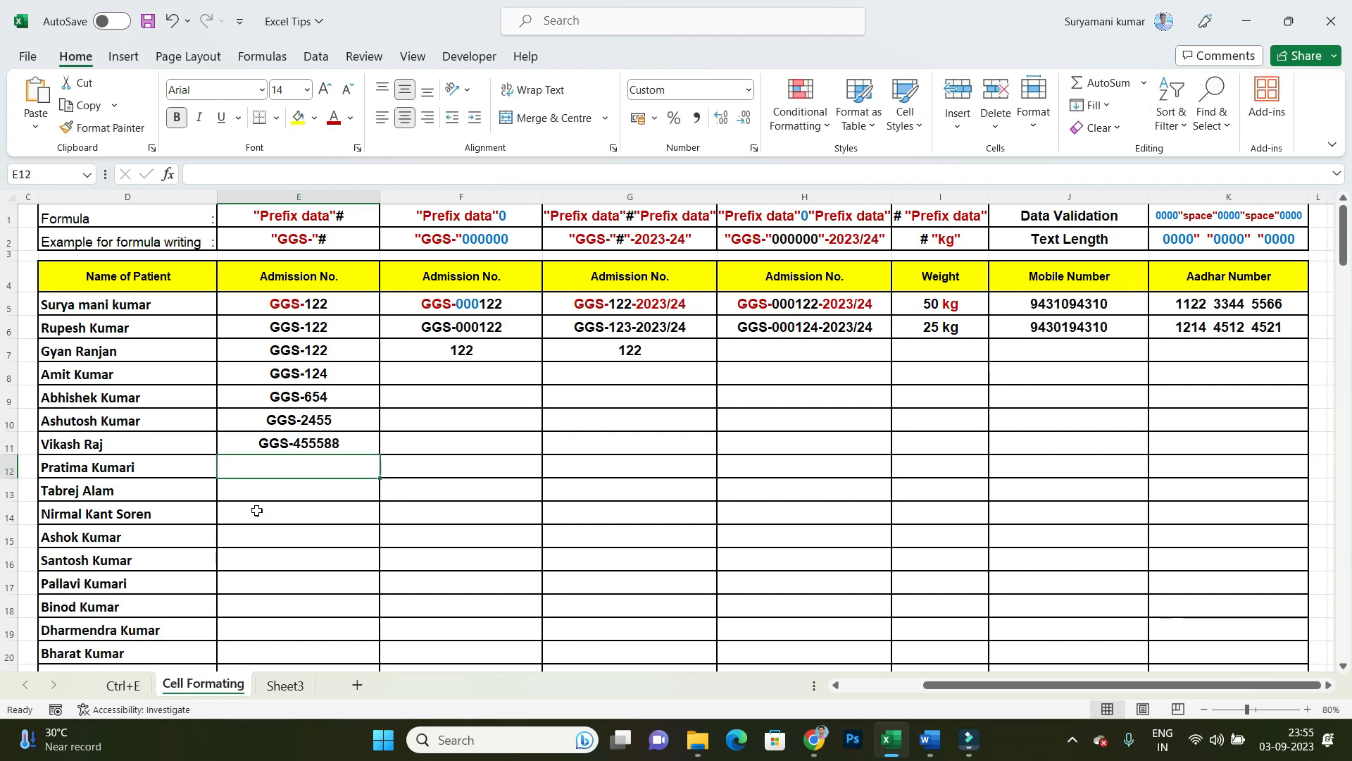
Step: Apply the custom number format "GGS-"000000 to the Admission No. cells in column F from F6 down through the patient list
click(446, 374)
click(459, 348)
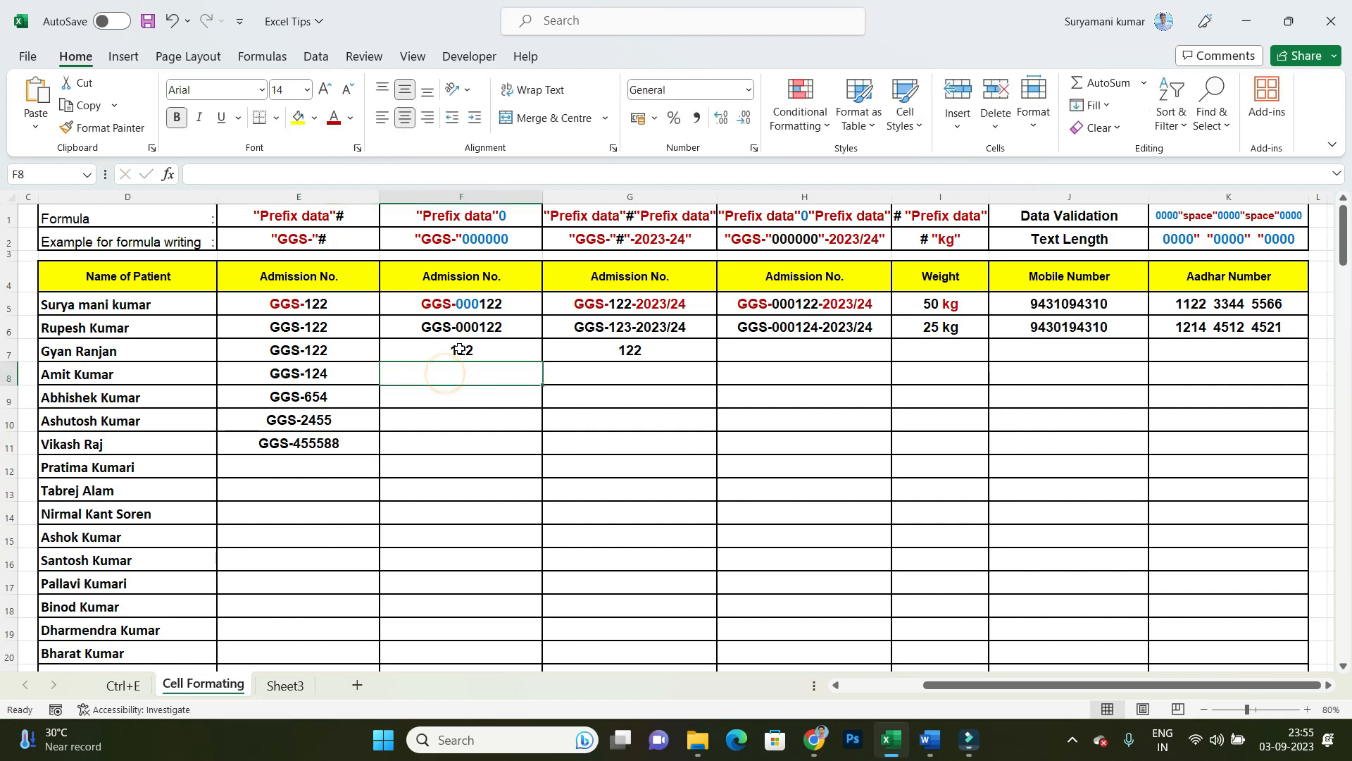
drag(461, 327, 472, 640)
scroll(486, 589, up, 17)
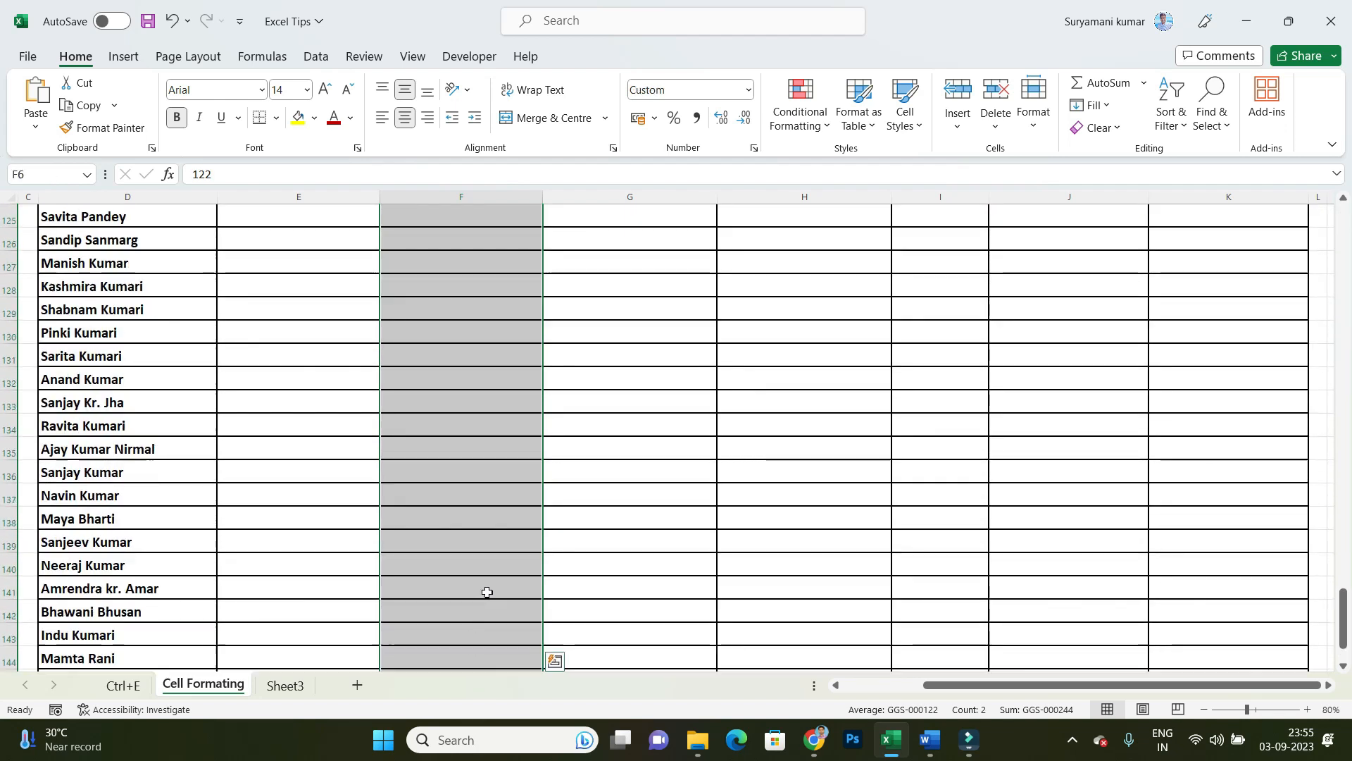
scroll(486, 507, up, 20)
right_click(461, 507)
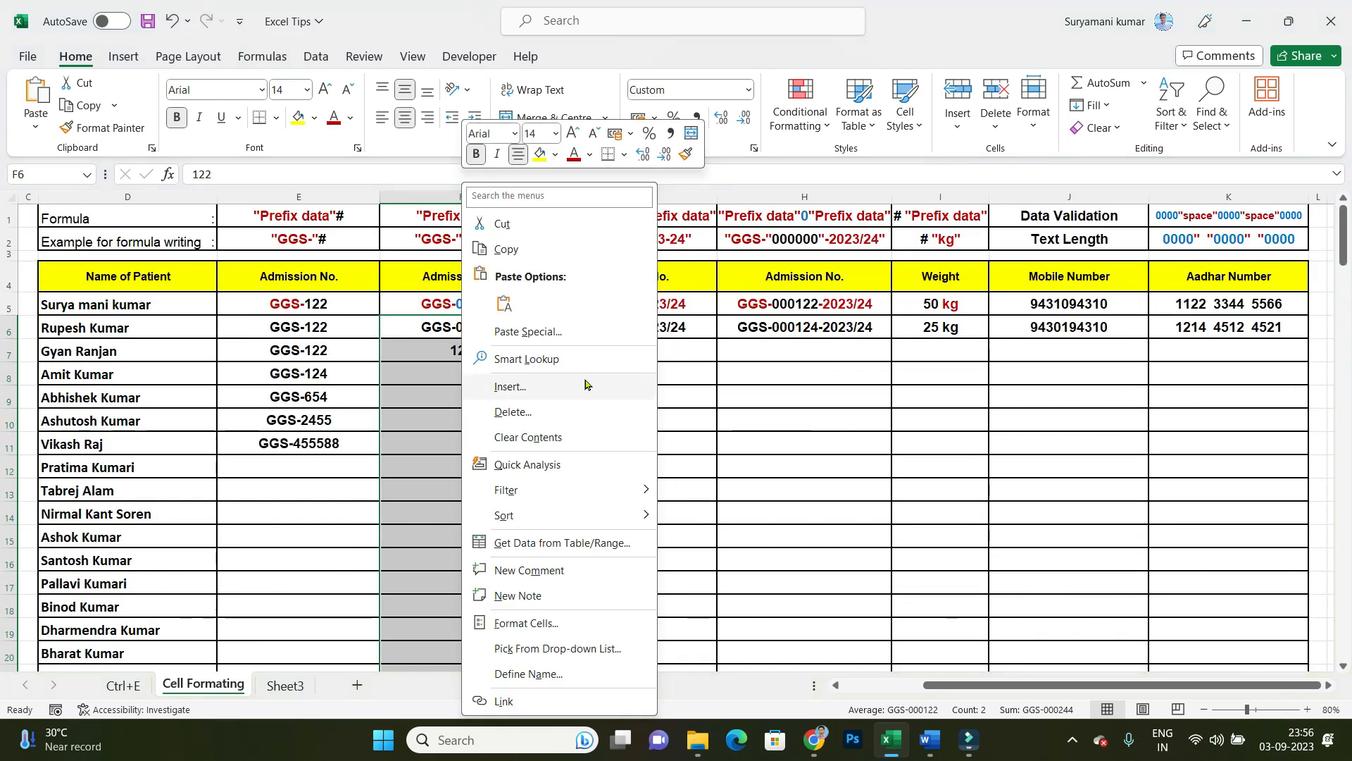
click(529, 623)
click(329, 485)
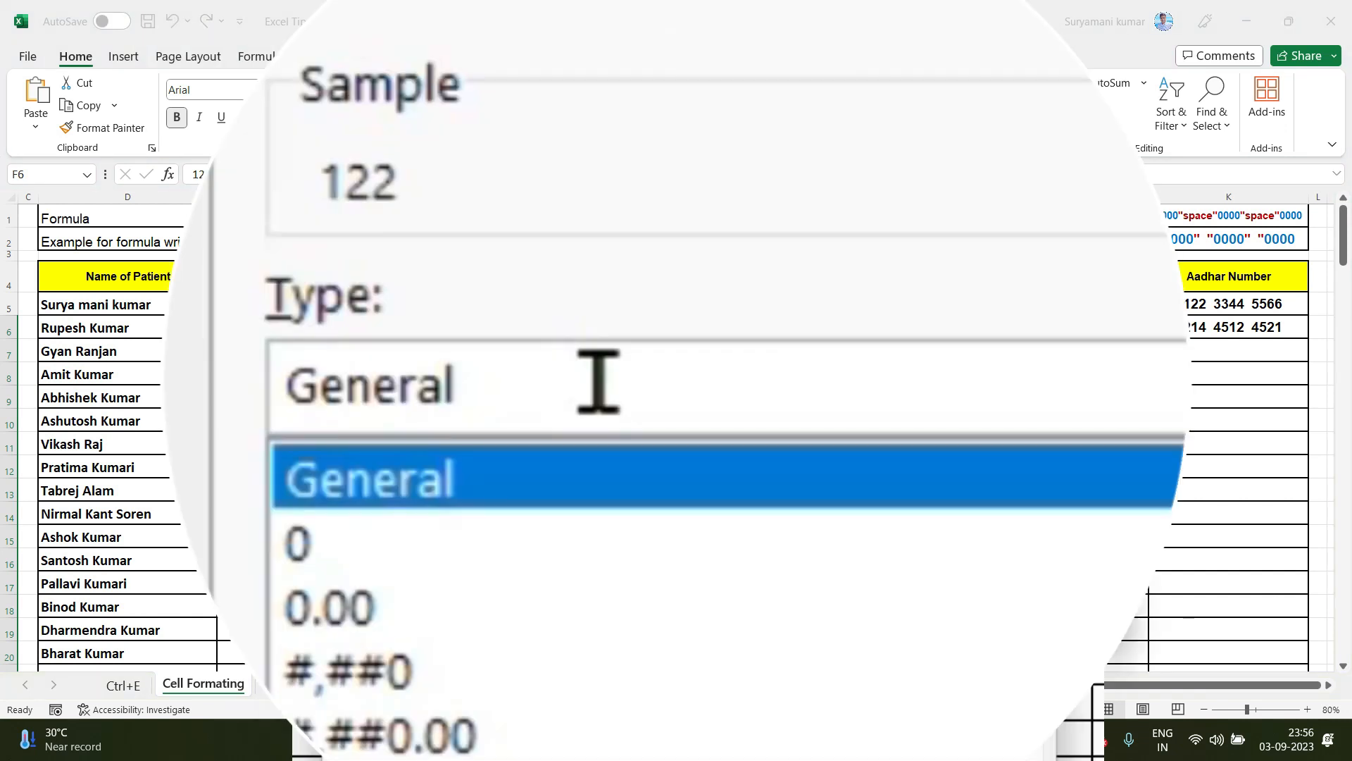
double_click(503, 408)
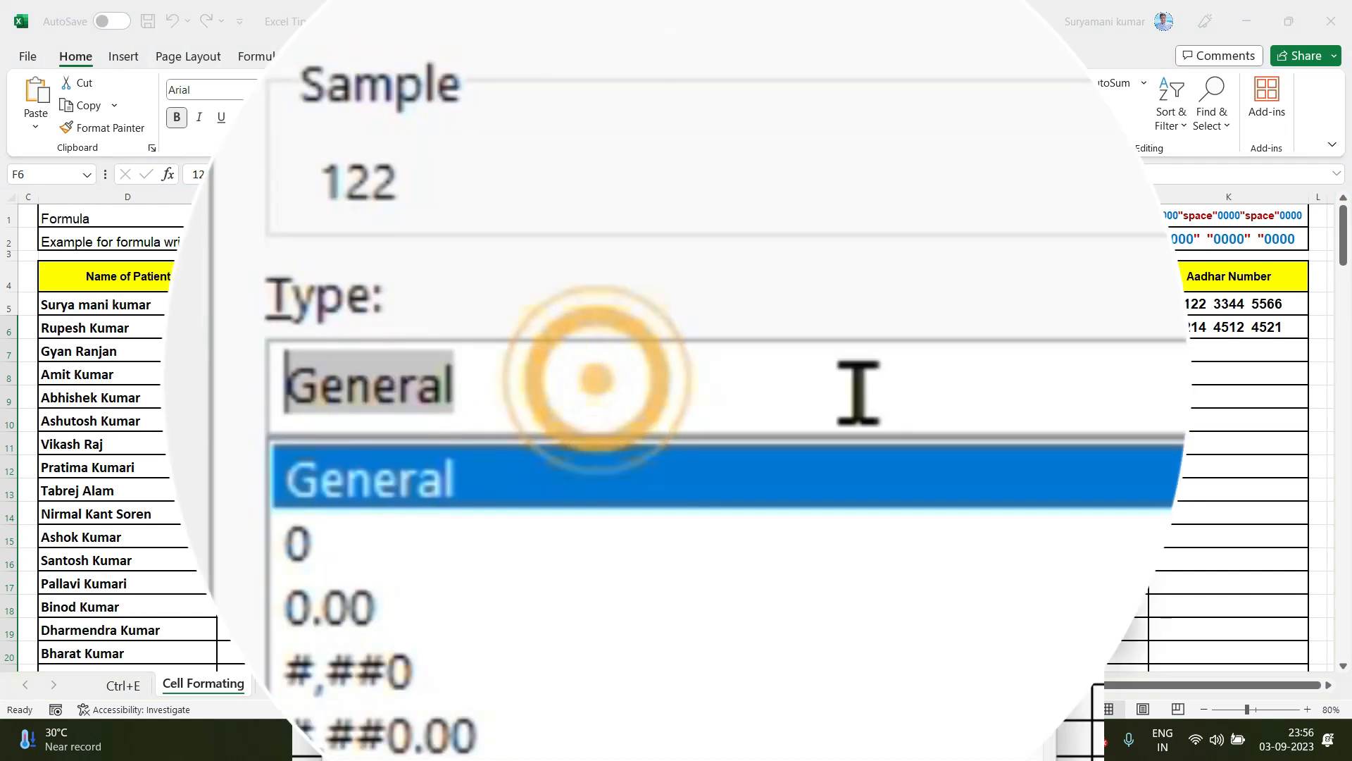
key(BackSpace)
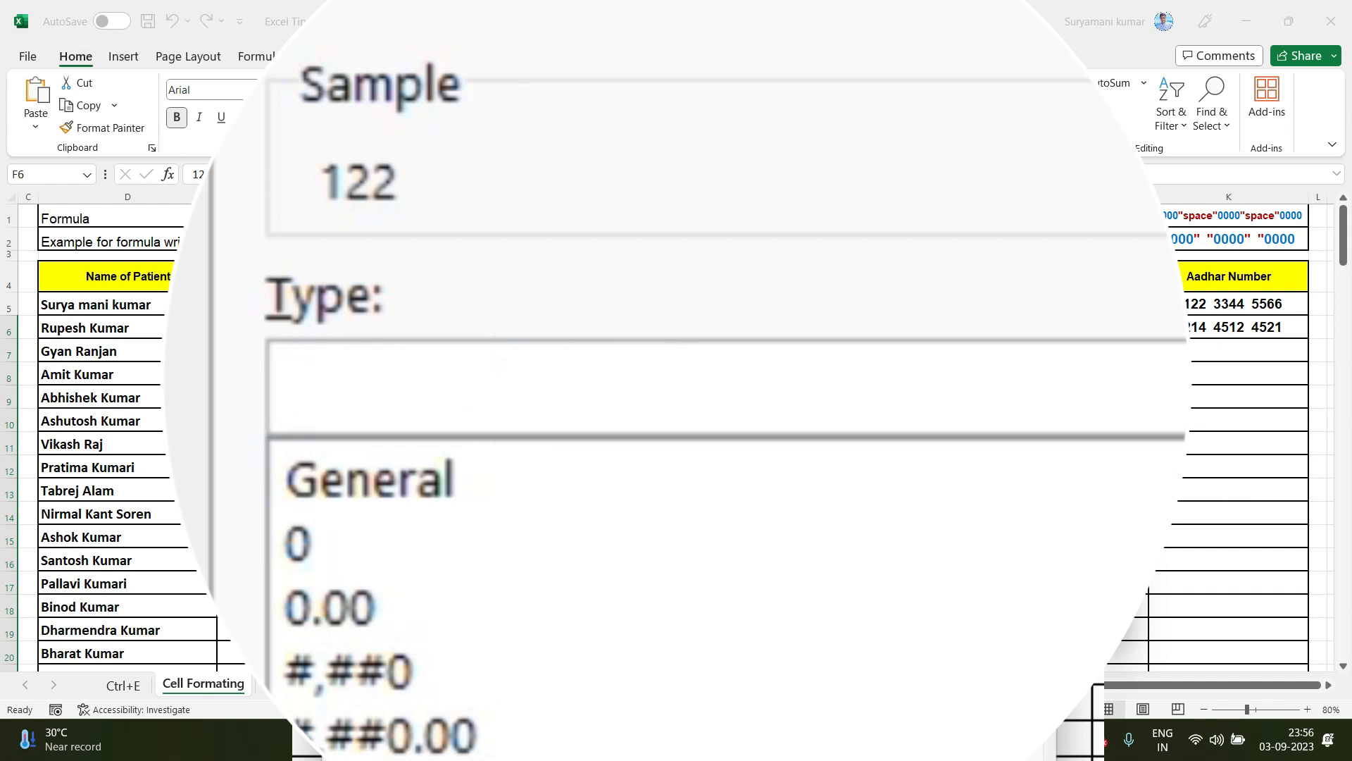
text("GGS-)
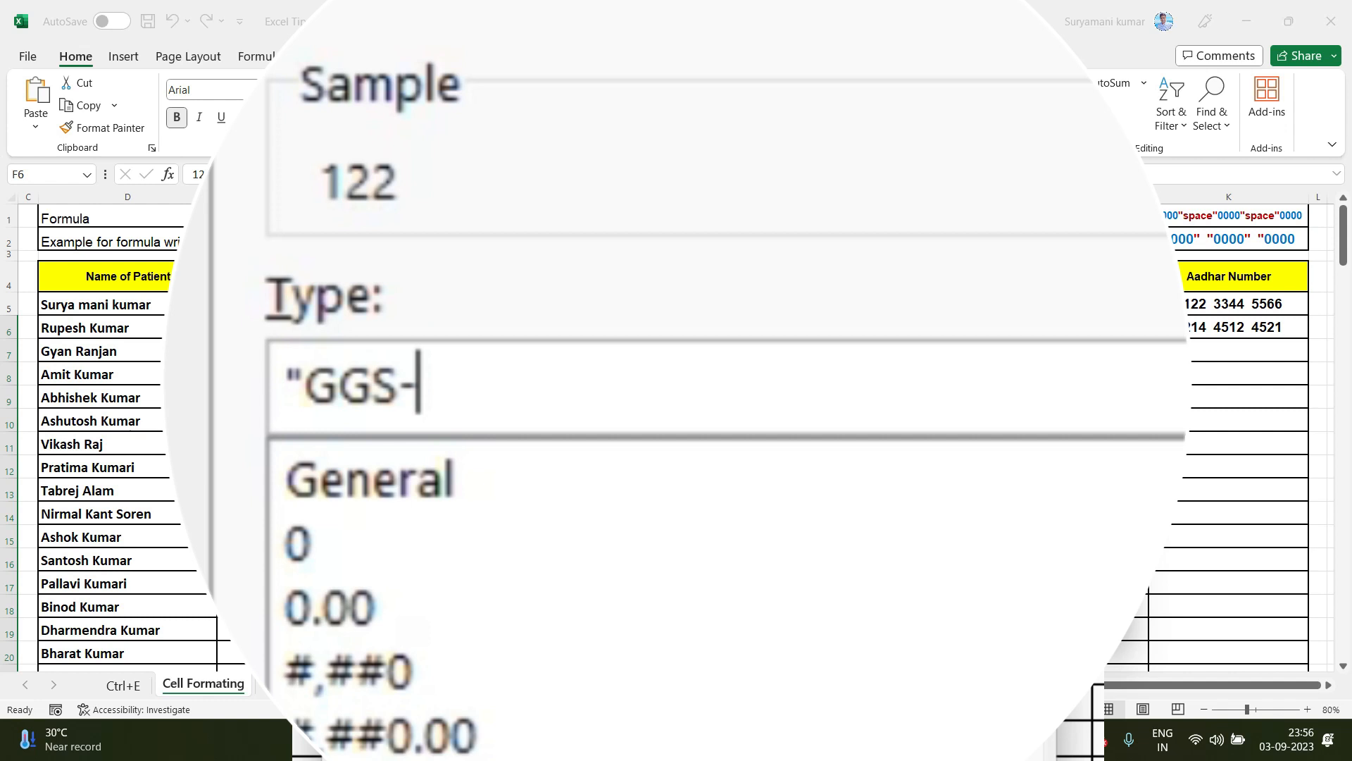
text(")
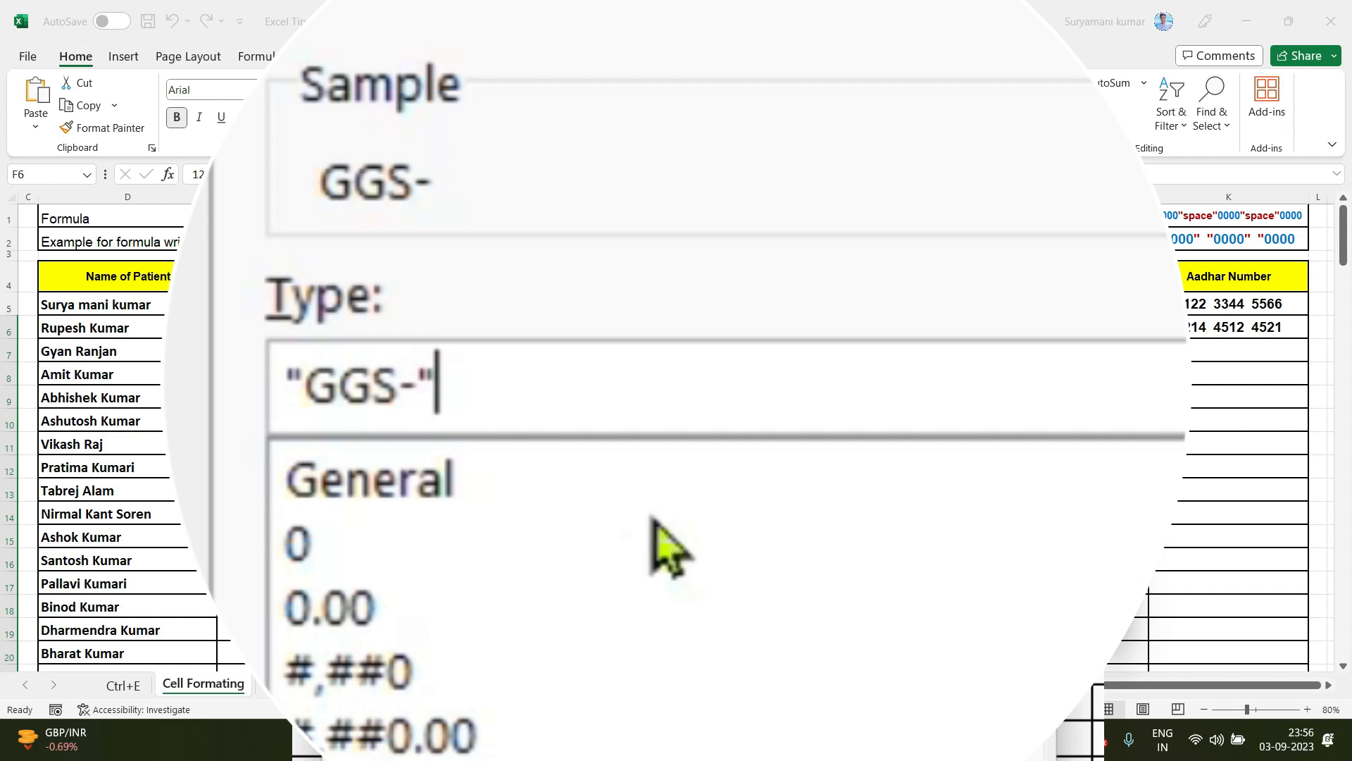
text(000)
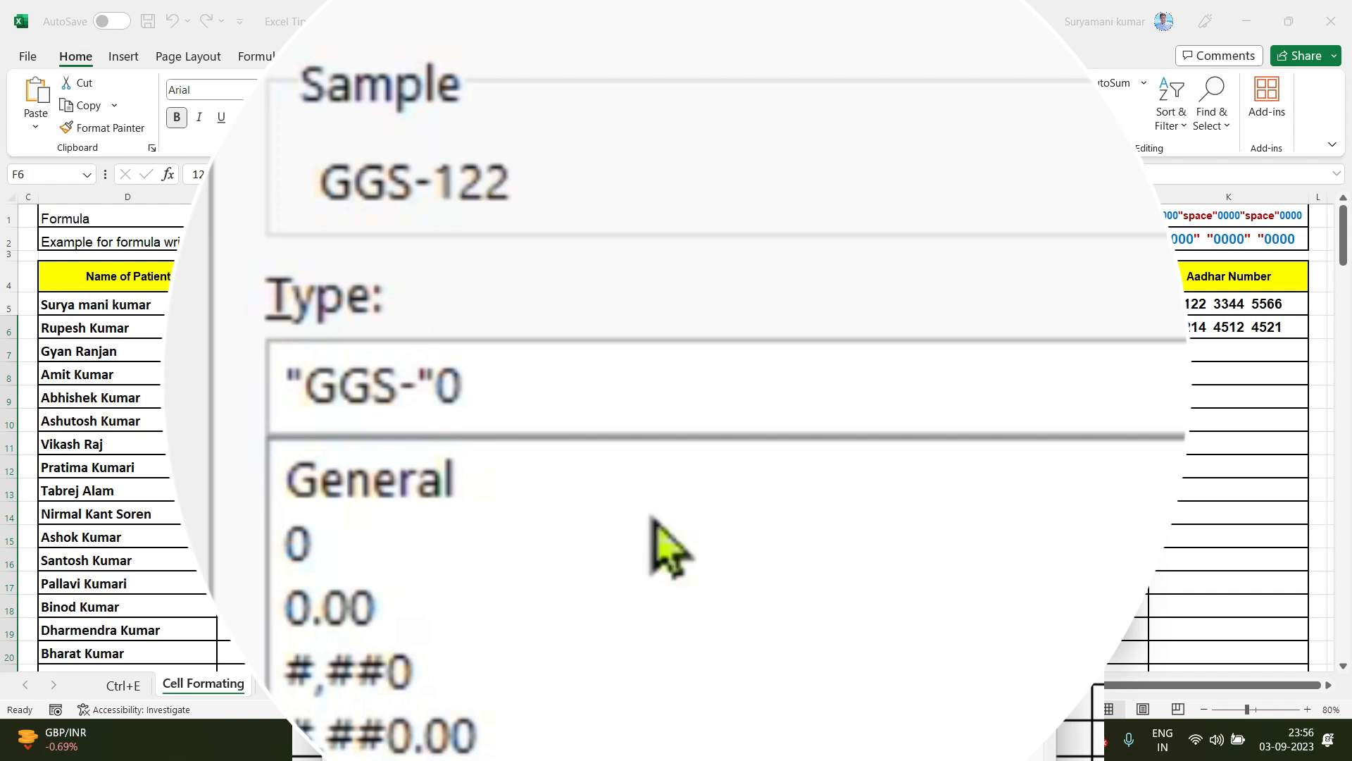
text(000)
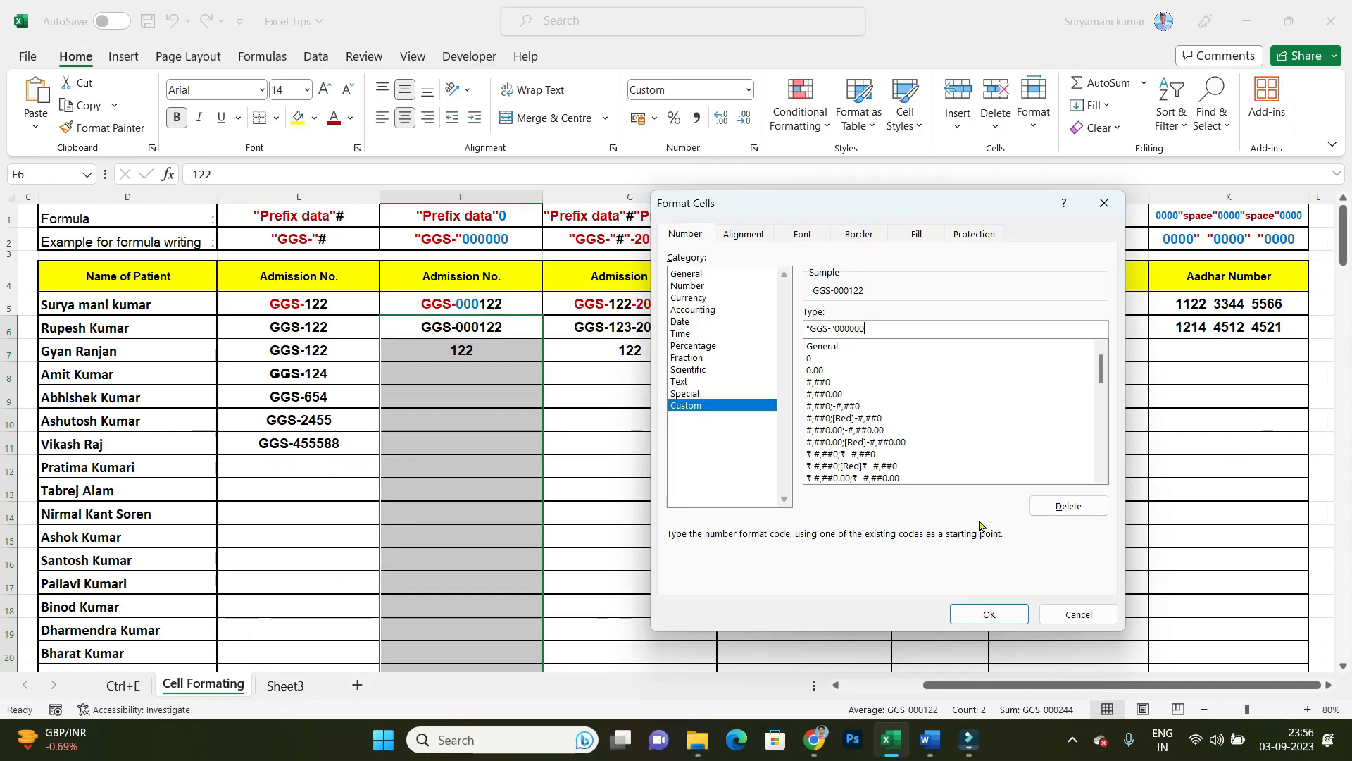
click(986, 615)
Step: Enter the admission numbers 2 in F8 and 101214 in F9, without prefix or leading zeros
click(487, 414)
click(474, 372)
text(2)
key(Return)
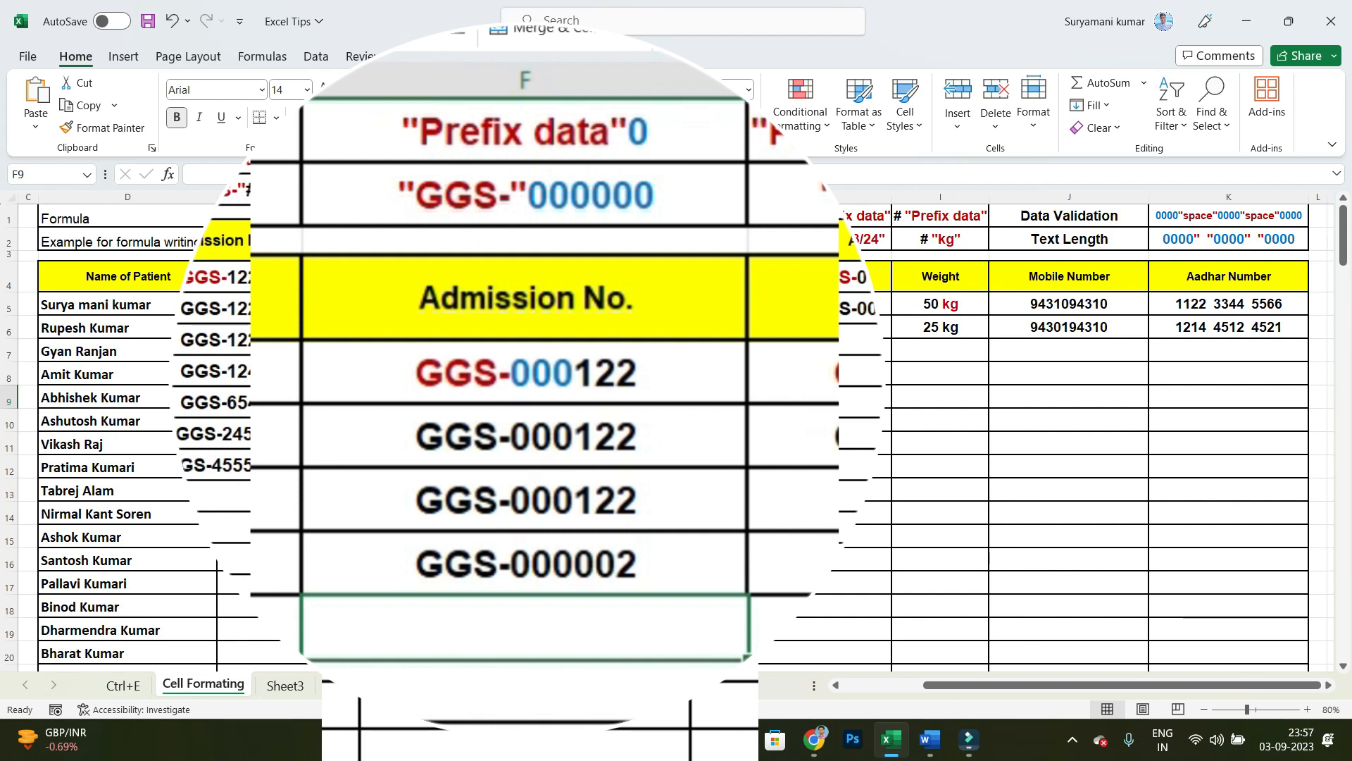
text(1012)
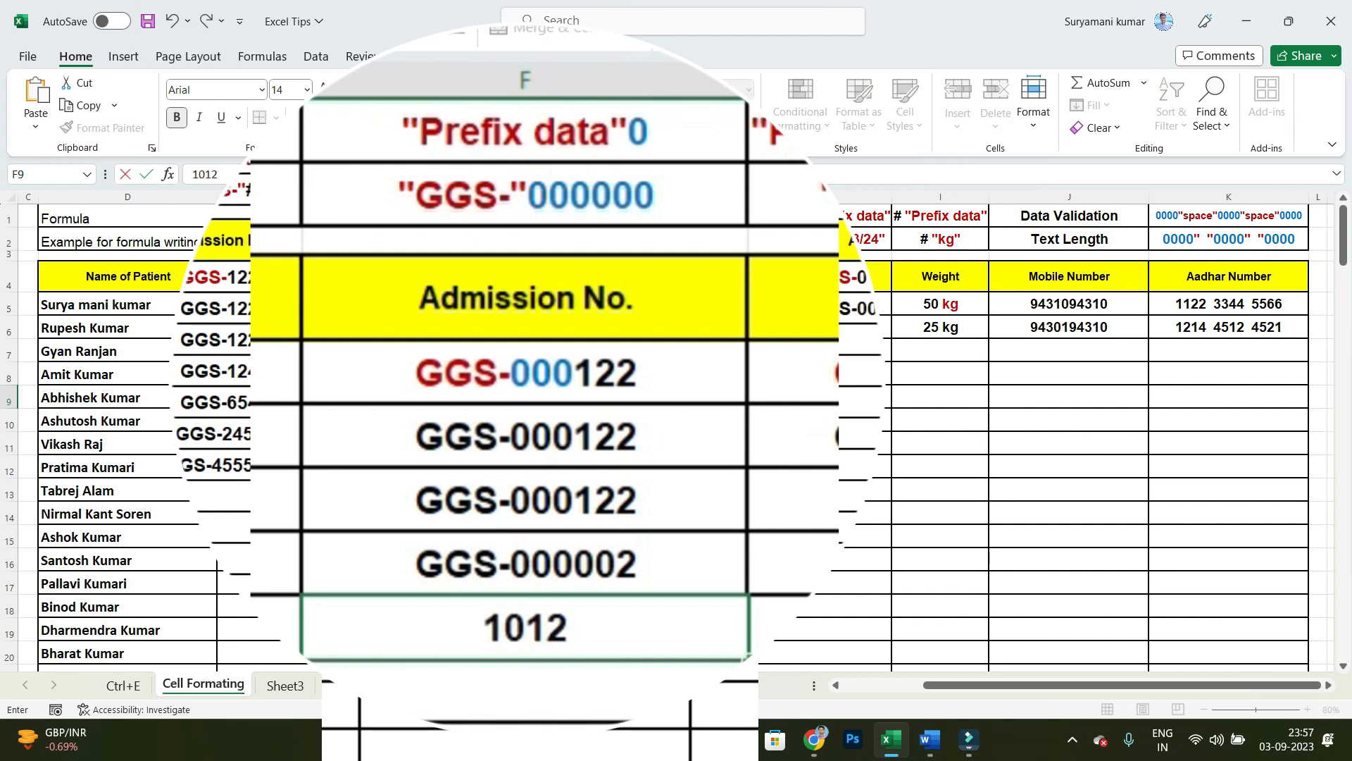
text(14)
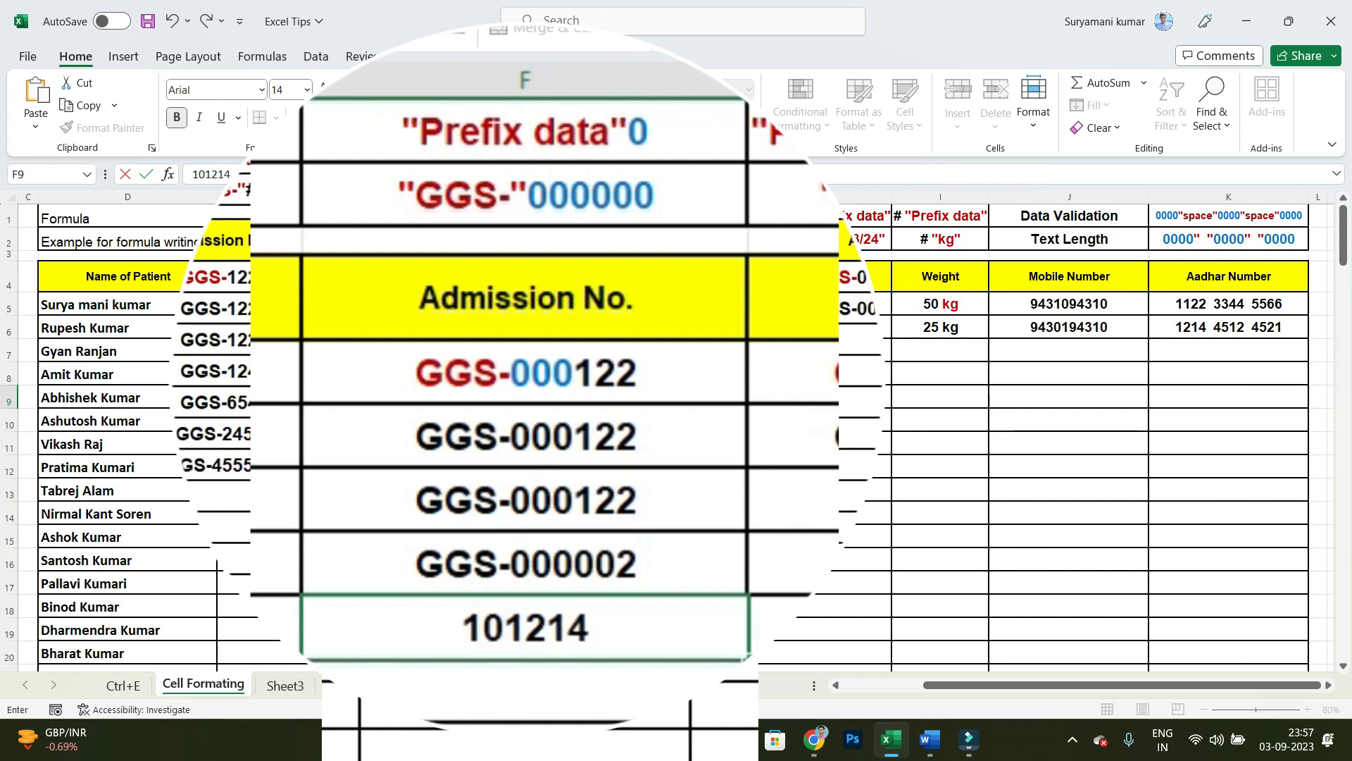
key(Return)
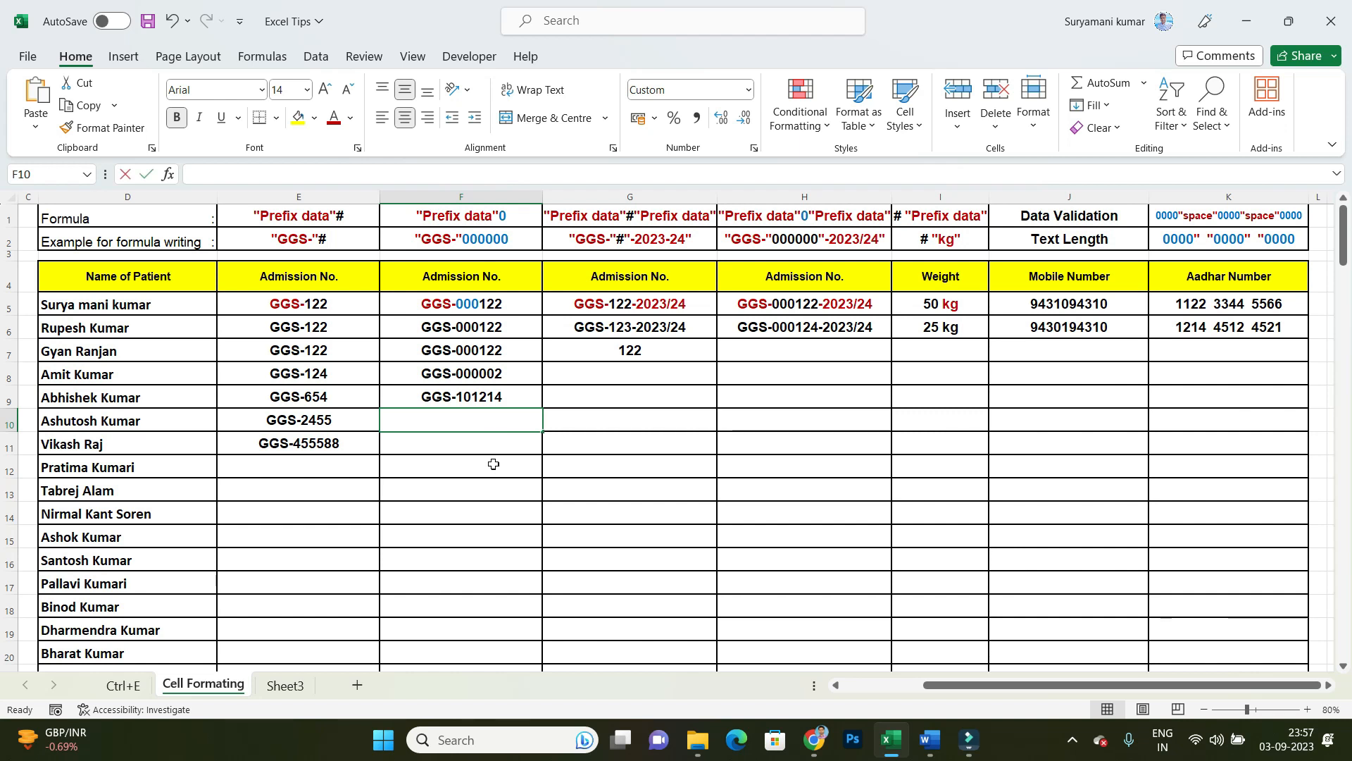
Step: Enter the admission numbers 254 in F10 and 54321 in F11, without prefix or leading zeros
text(254)
key(Return)
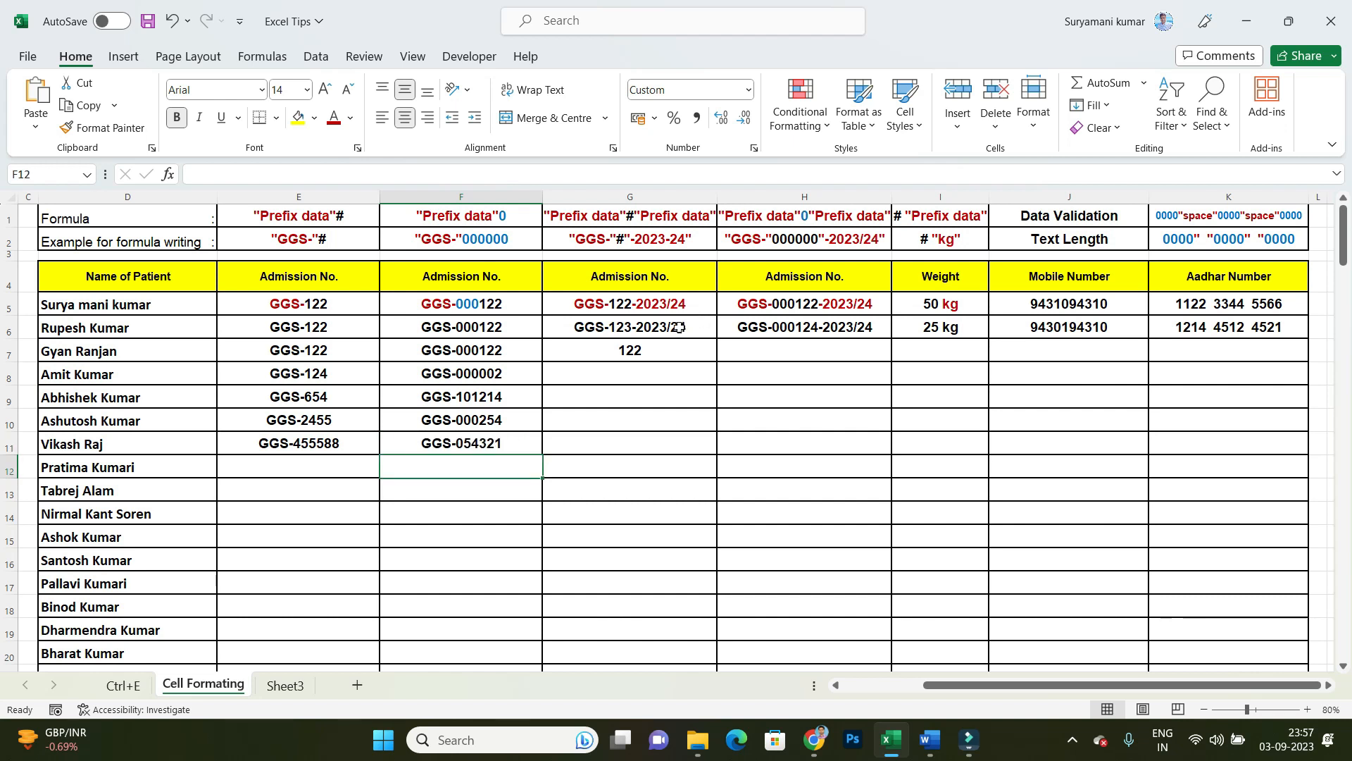
Step: Apply the custom number format "GGS-"#"-2023/24" to the Admission No. cells in column G from G6 down through the patient list
drag(678, 328, 662, 662)
scroll(655, 486, up, 8)
scroll(656, 490, up, 9)
right_click(606, 486)
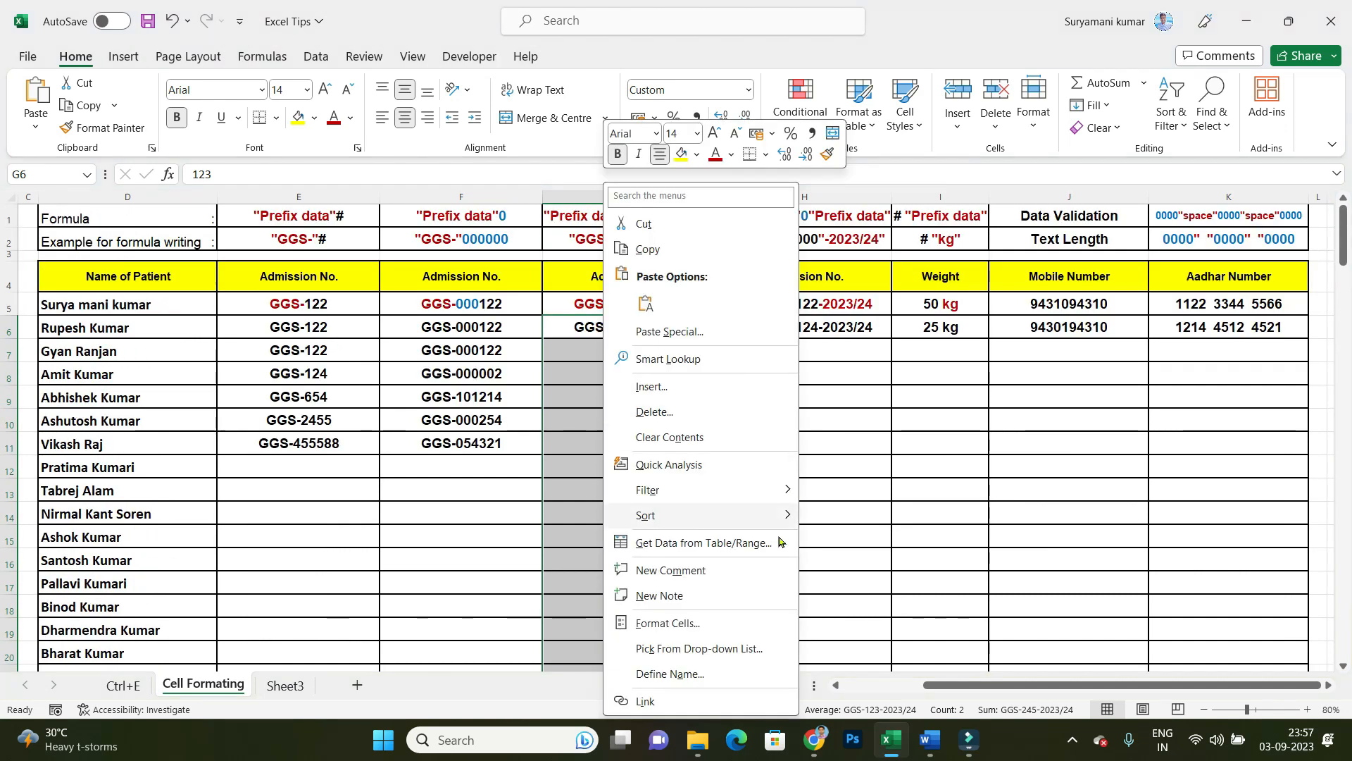
click(664, 623)
drag(679, 285, 926, 201)
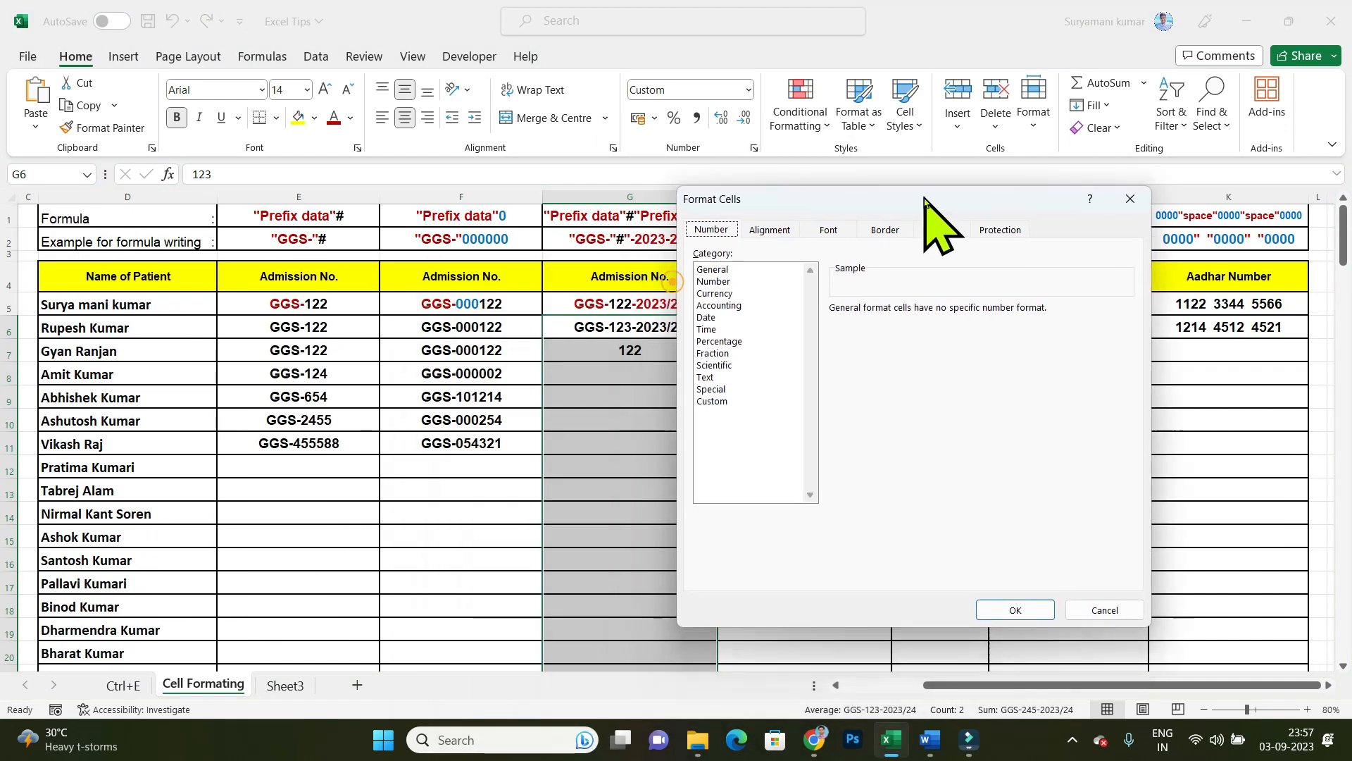
click(711, 398)
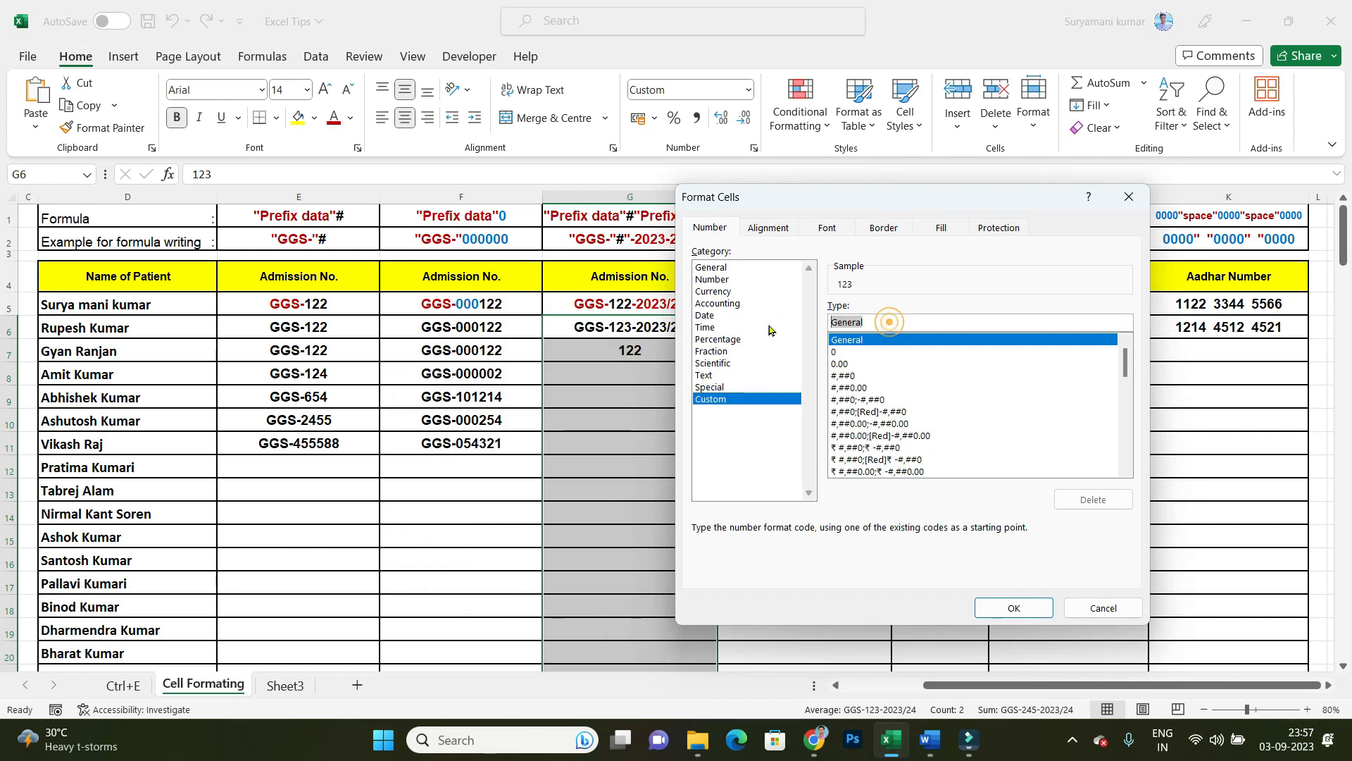
key(BackSpace)
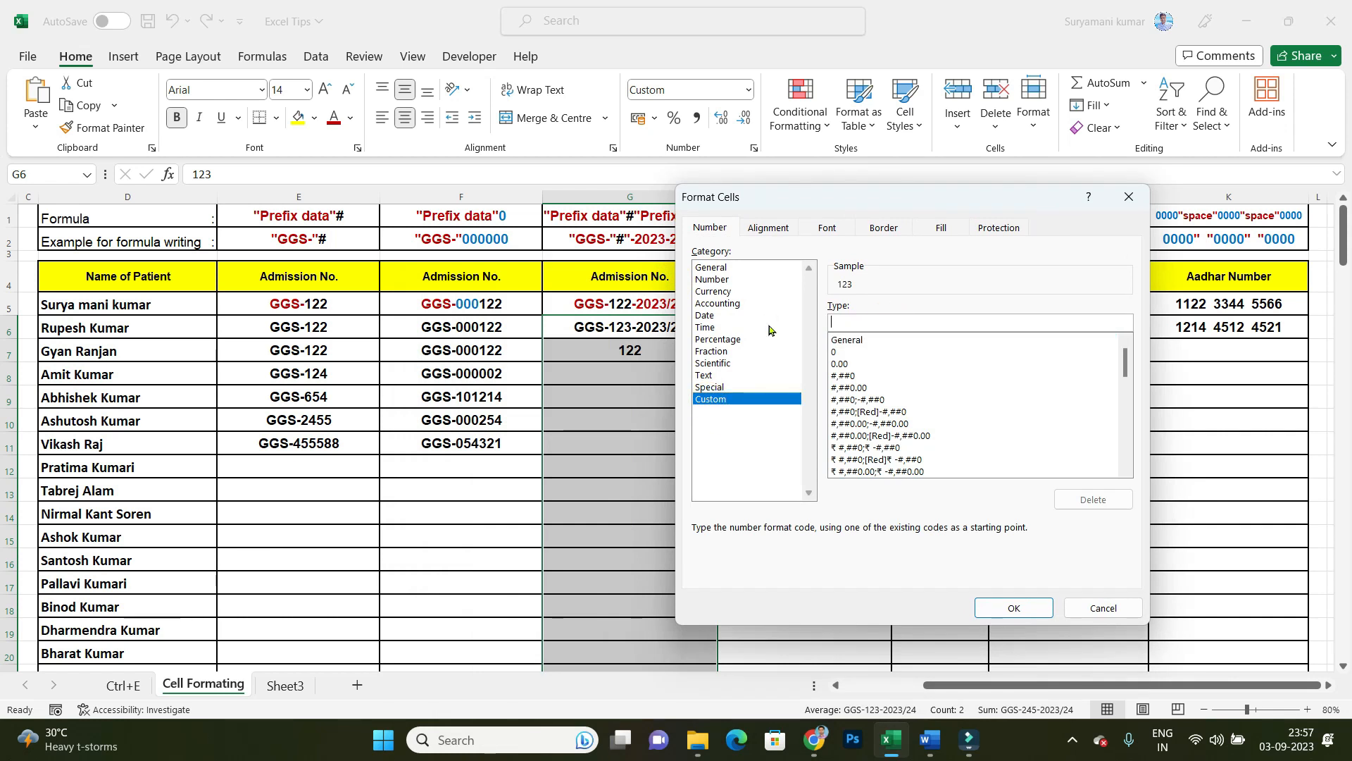
drag(870, 205, 258, 218)
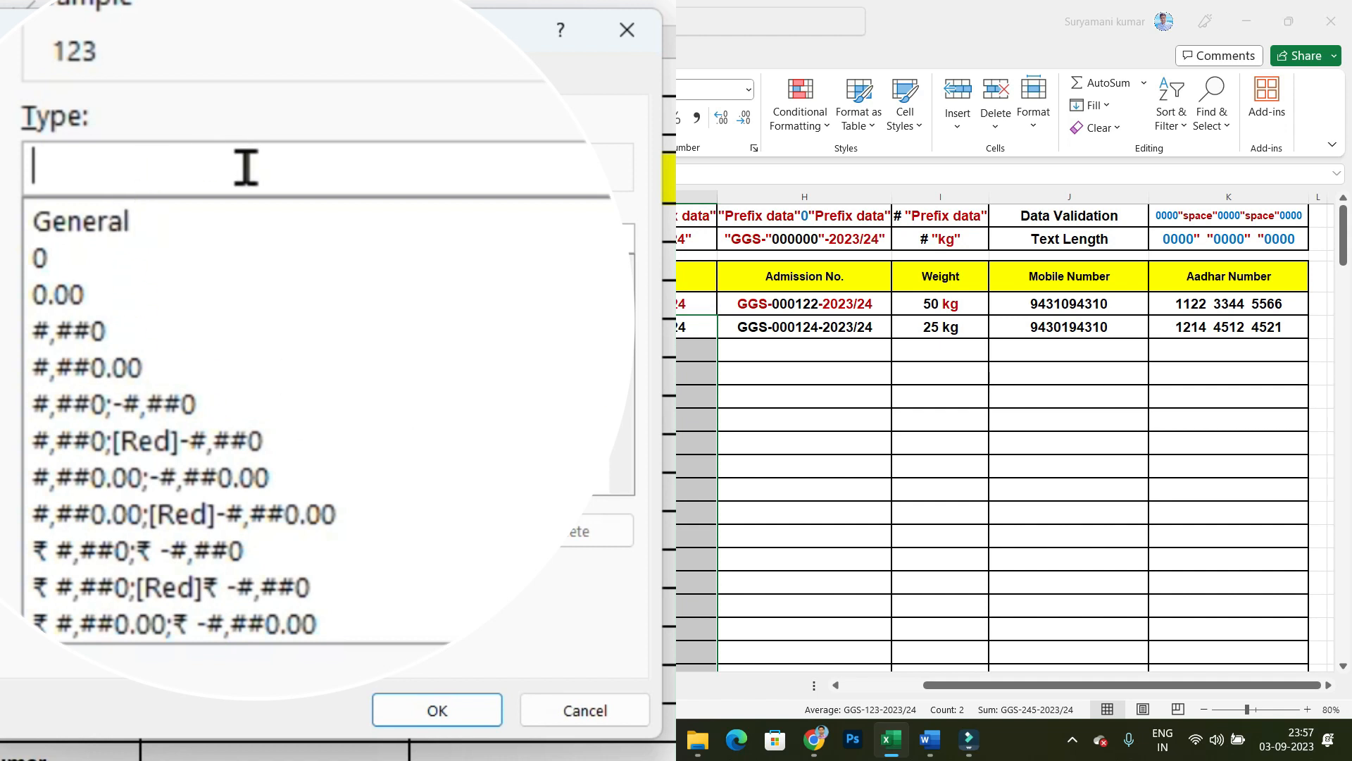
text(")
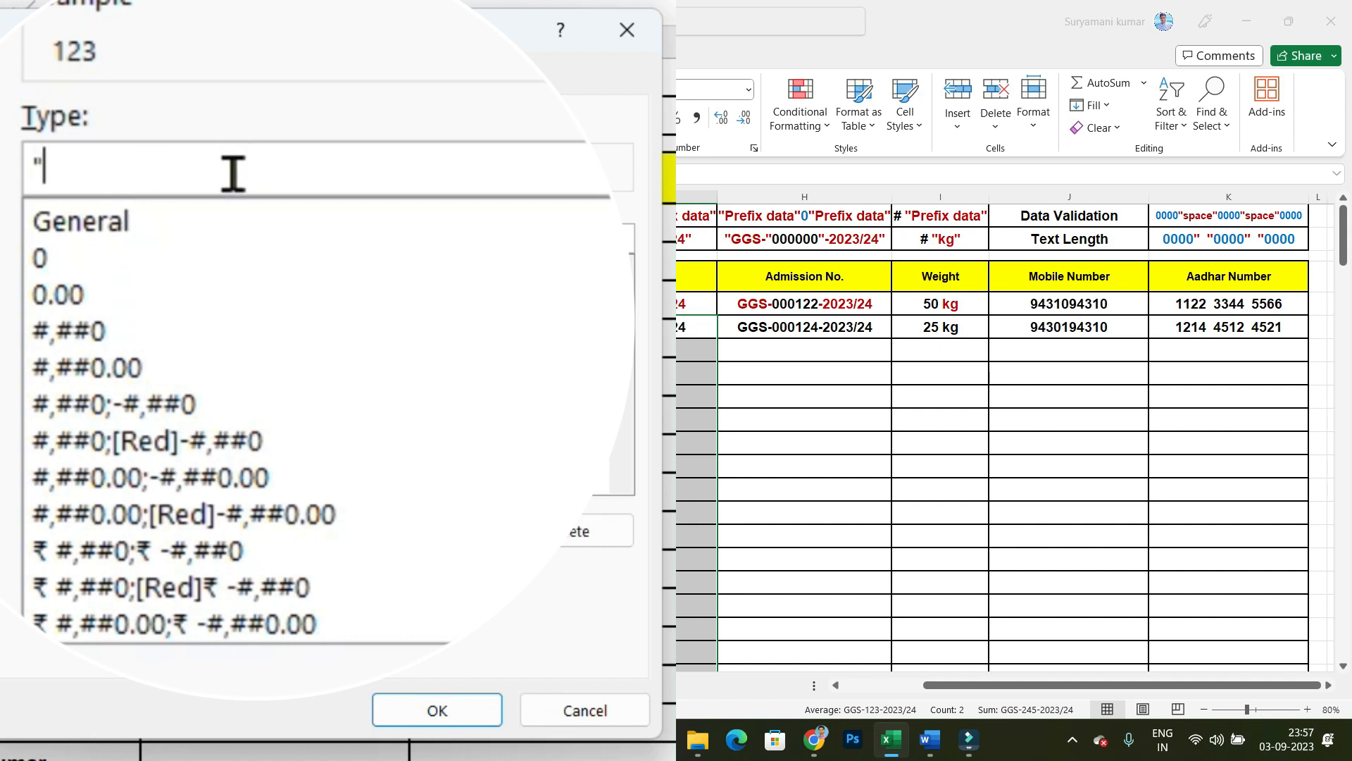
text(GGS-")
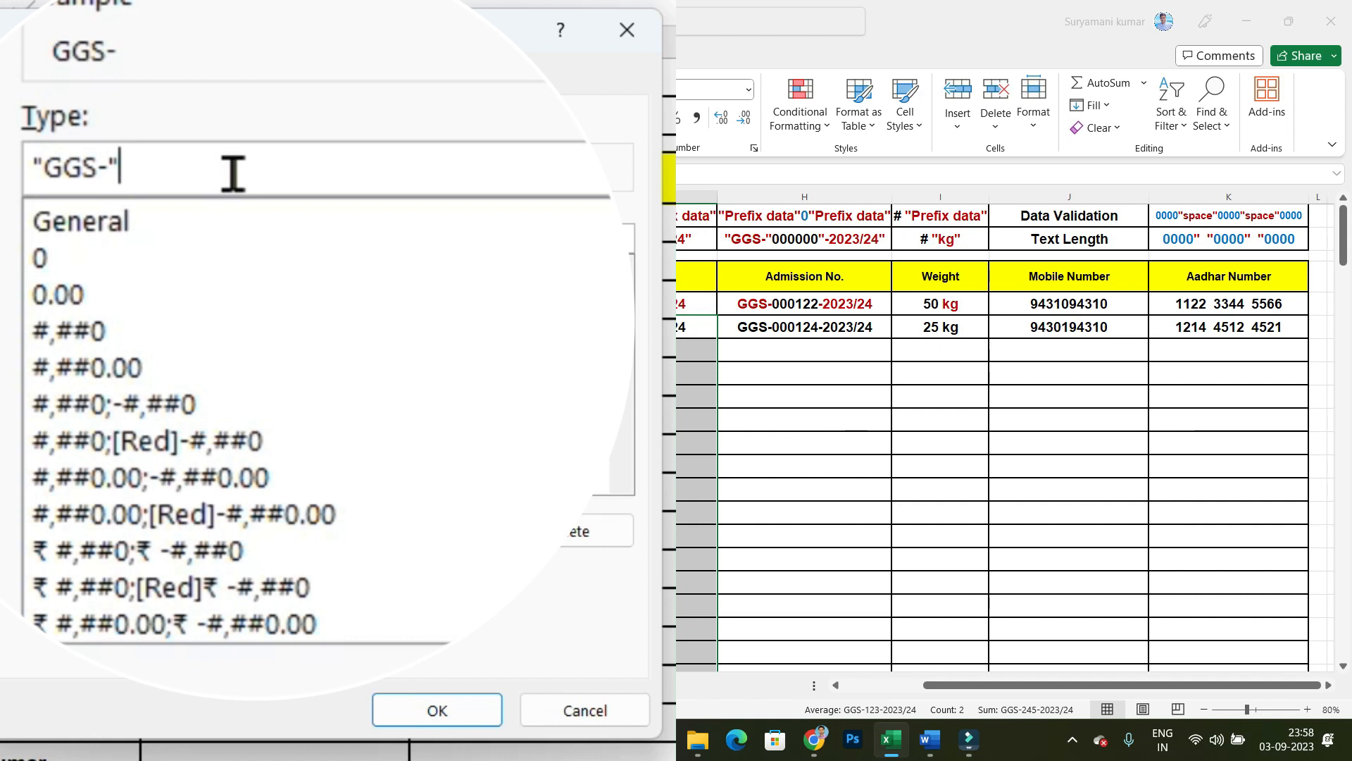
text(#)
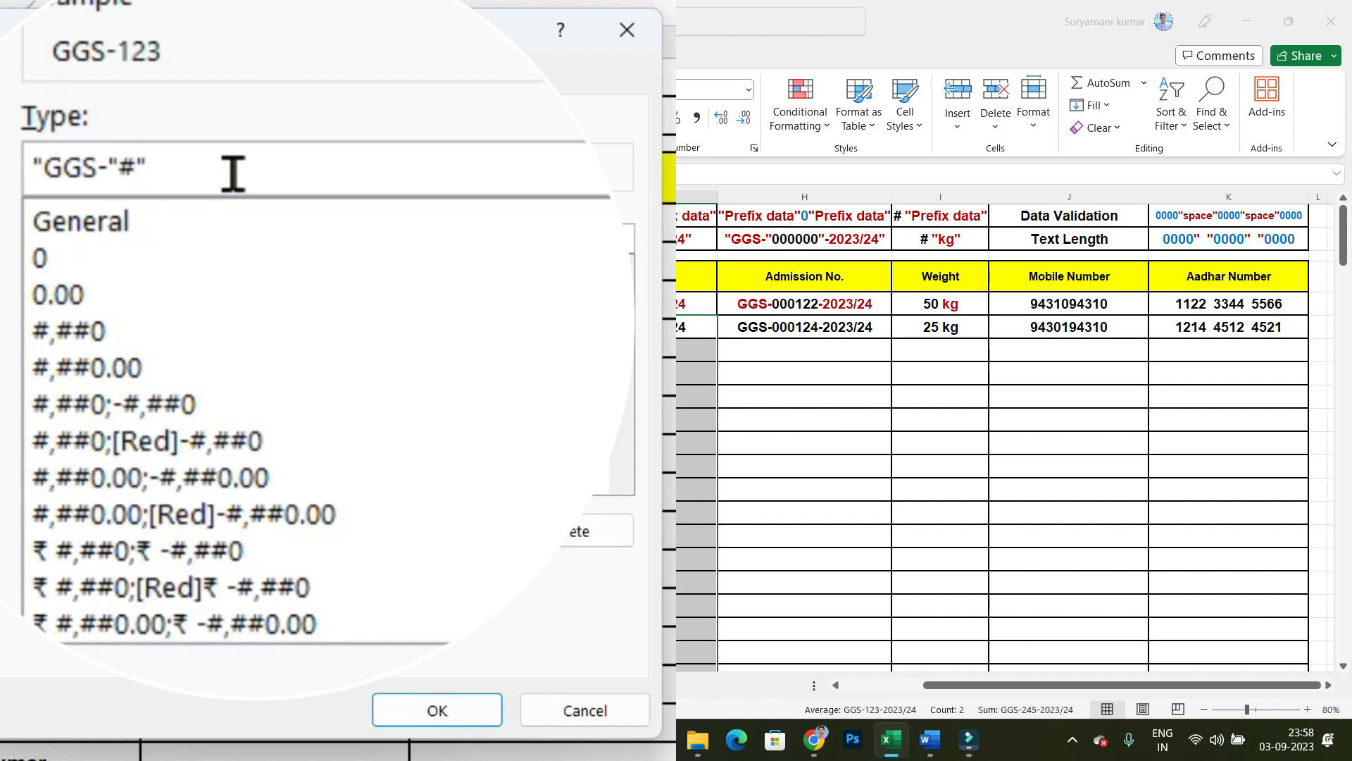
text("-2023/24")
click(437, 710)
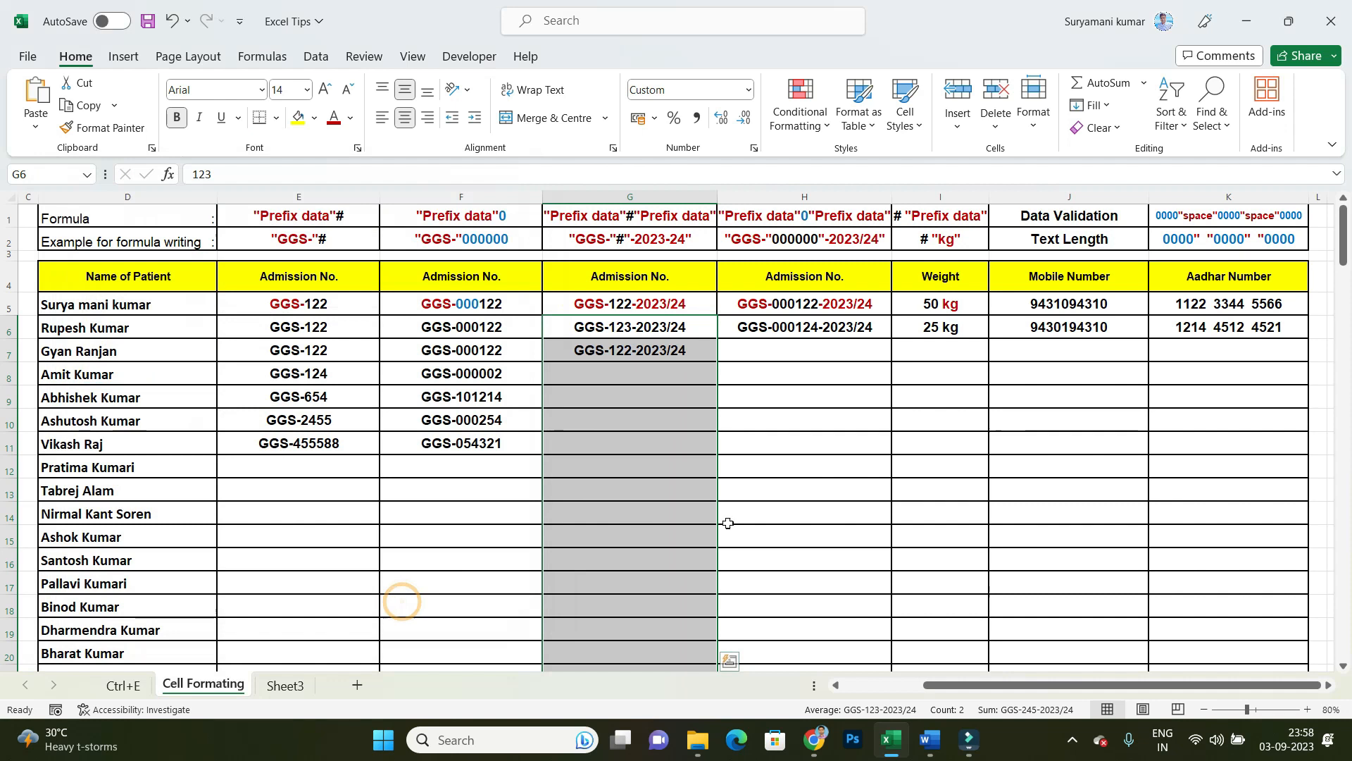
Step: Enter the admission numbers 255, 244 and 2255 in cells G8 to G10, without prefix or suffix
click(726, 376)
key(Left)
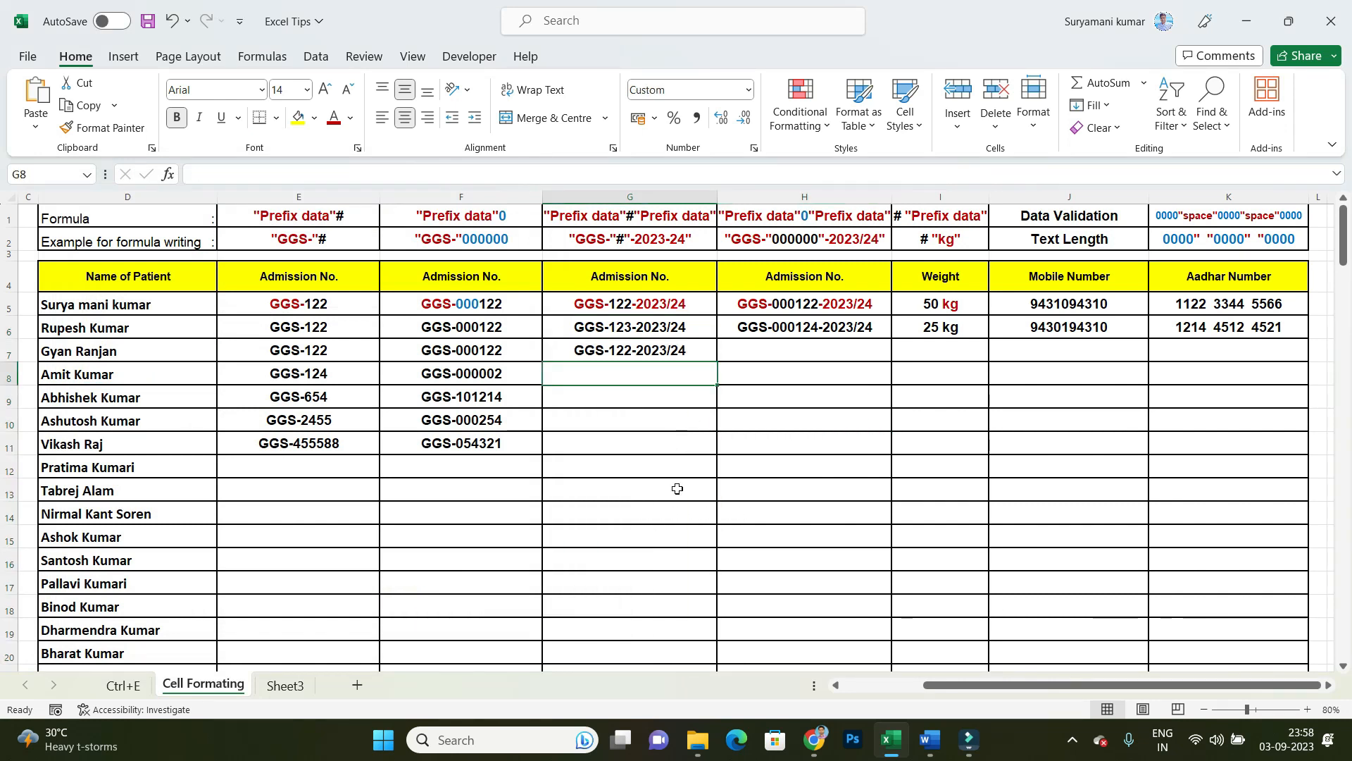
text(255-2023/24)
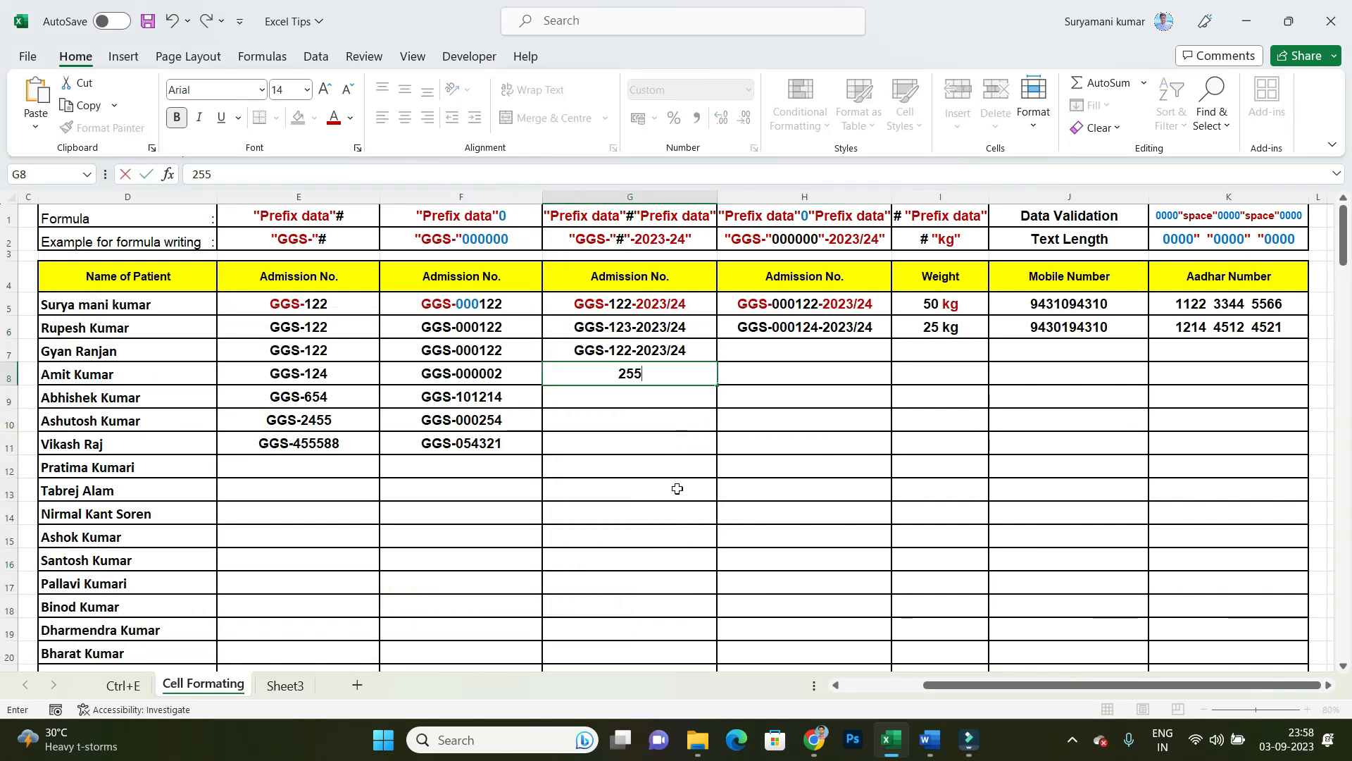
key(Return)
text(244-2023/24)
key(Return)
text(2255)
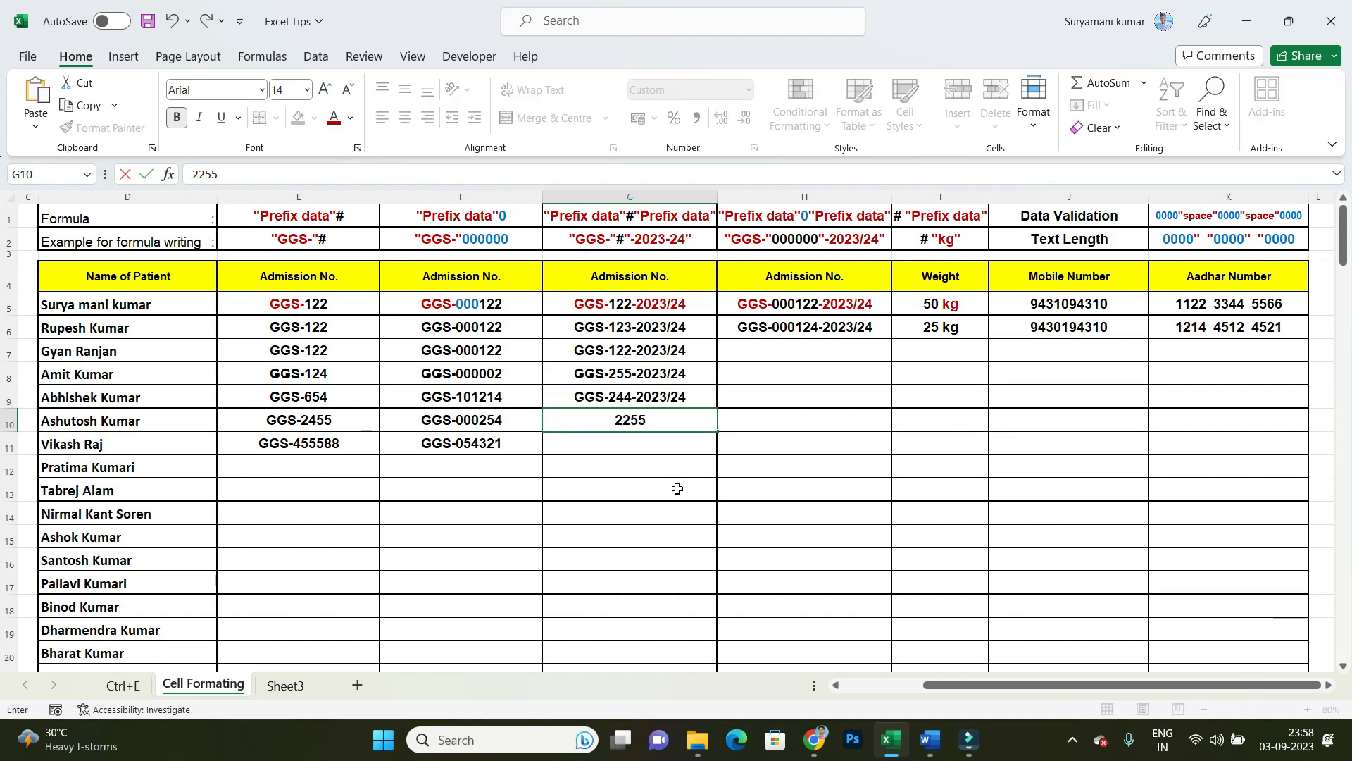
key(Return)
Step: Apply the custom number format "GGS-"000000"-2023/24" to the Admission No. cells in column H from H6 down to the last patient row
drag(821, 331, 826, 757)
scroll(821, 609, up, 20)
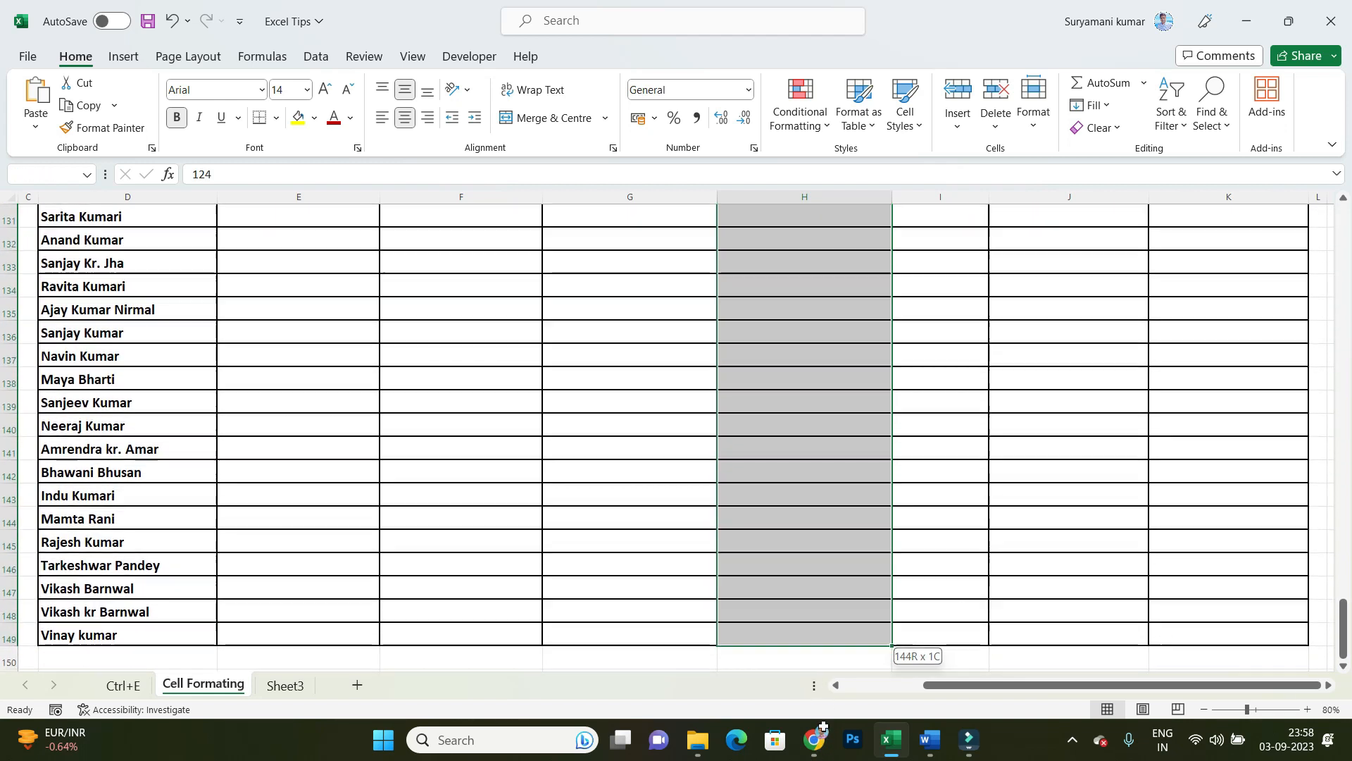
scroll(823, 611, up, 15)
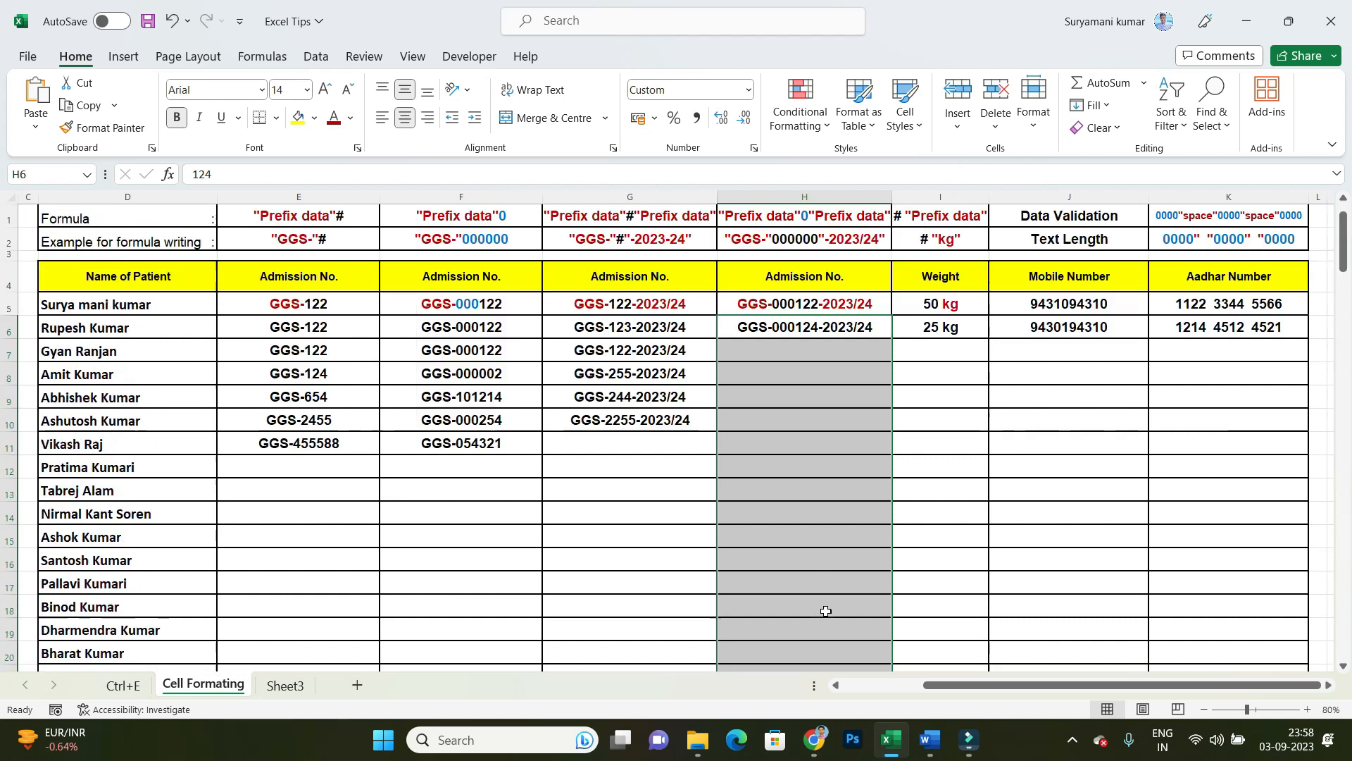
right_click(824, 611)
click(886, 617)
drag(873, 285, 397, 178)
click(191, 373)
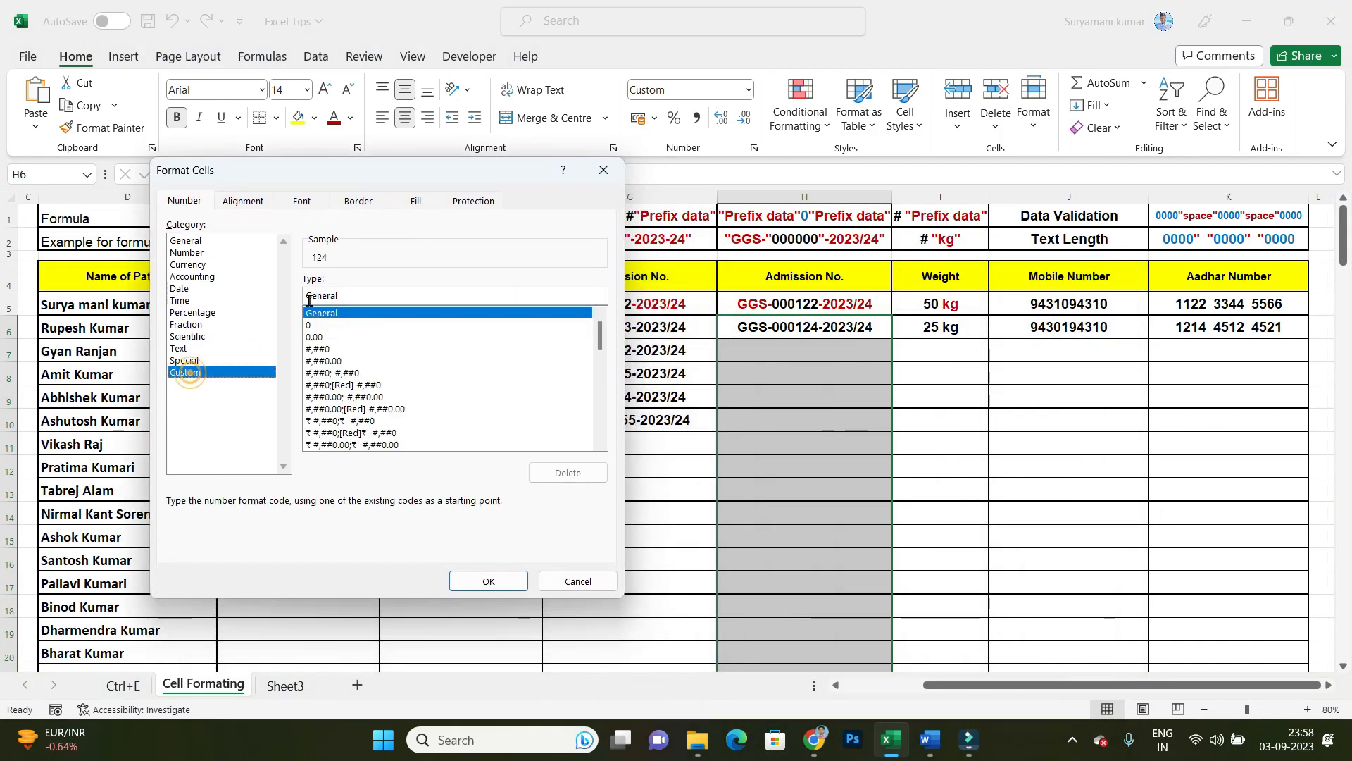
drag(369, 291, 254, 290)
key(BackSpace)
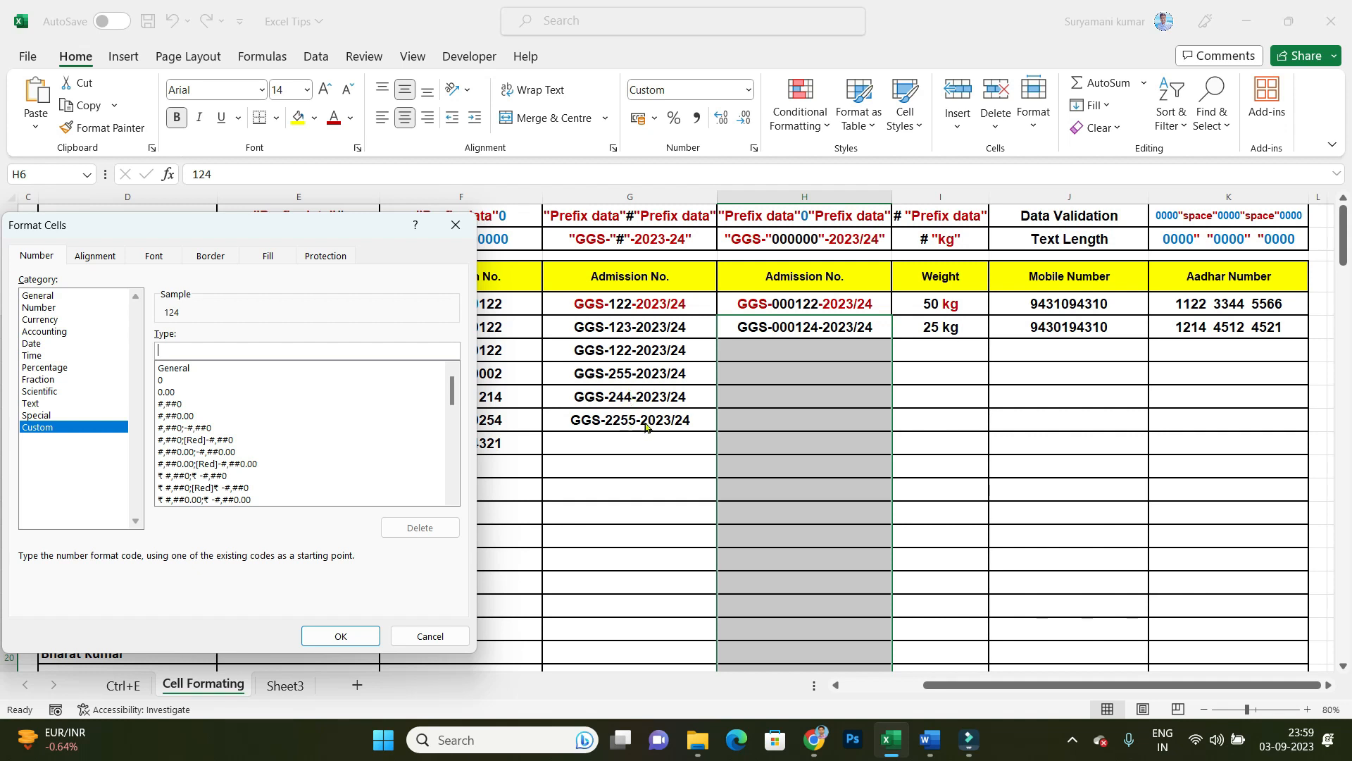
text("GGS-"#)
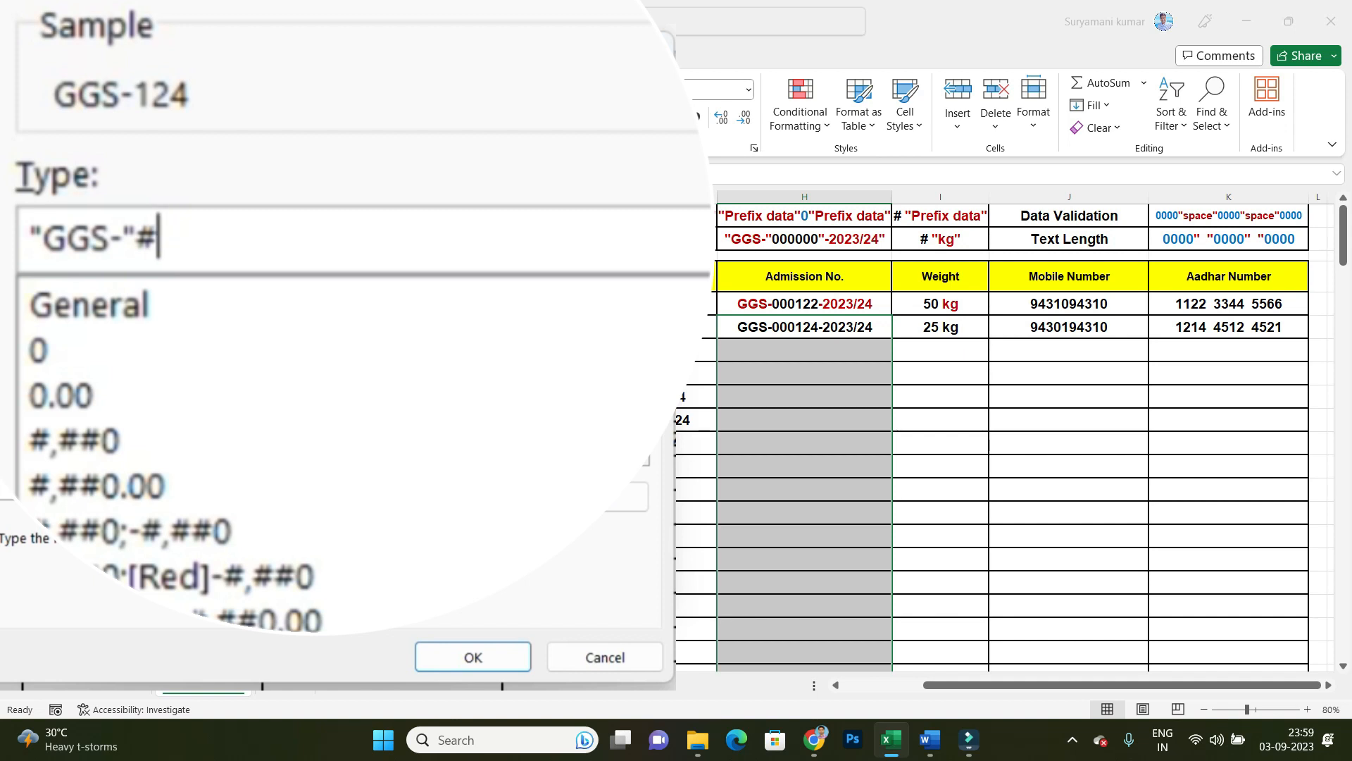
key(BackSpace)
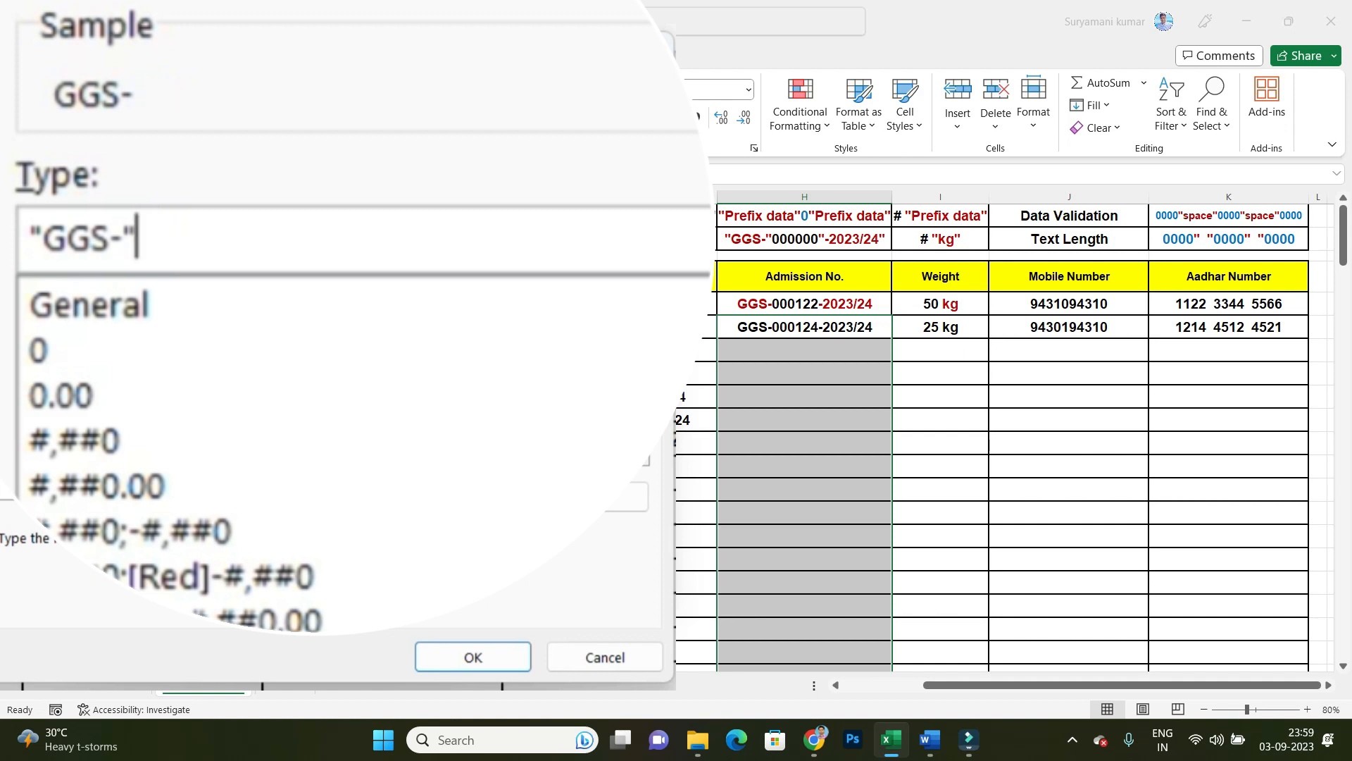
text(000000)
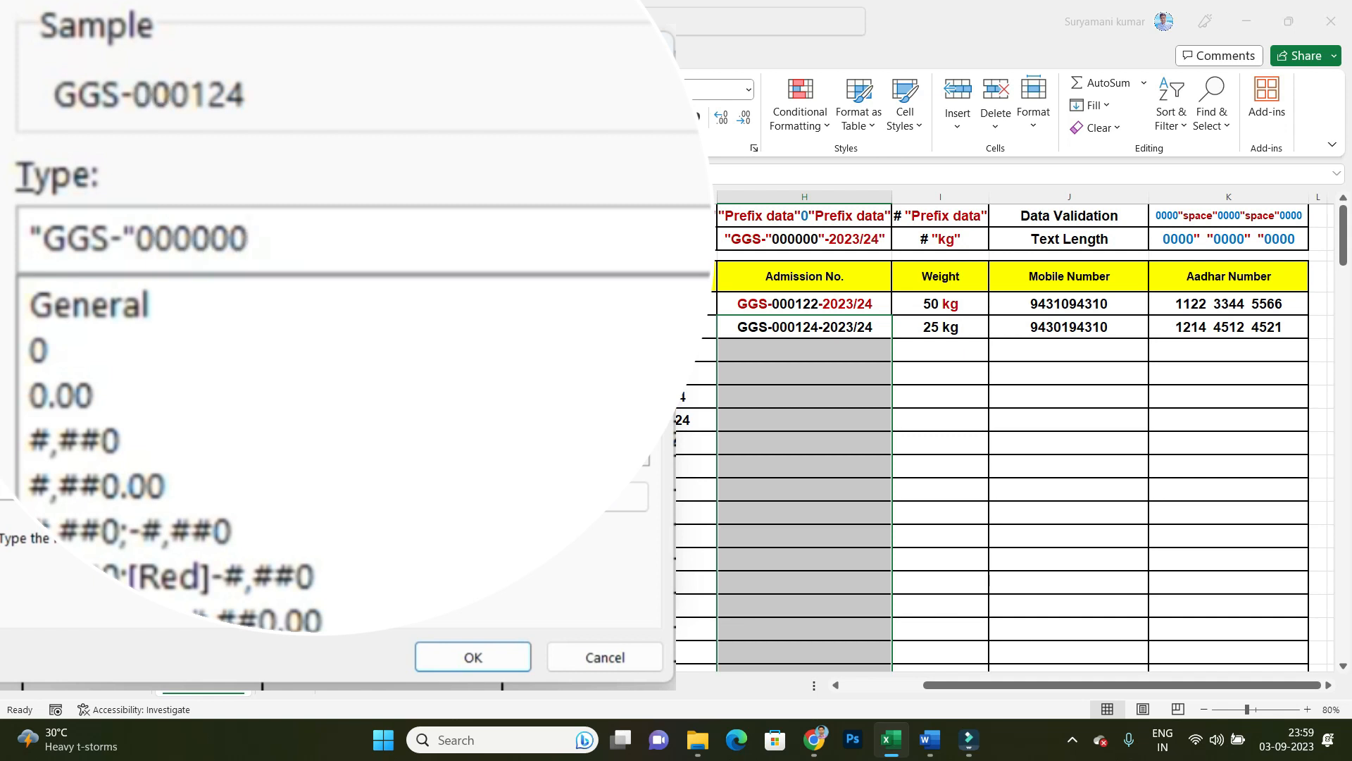
text("-2023)
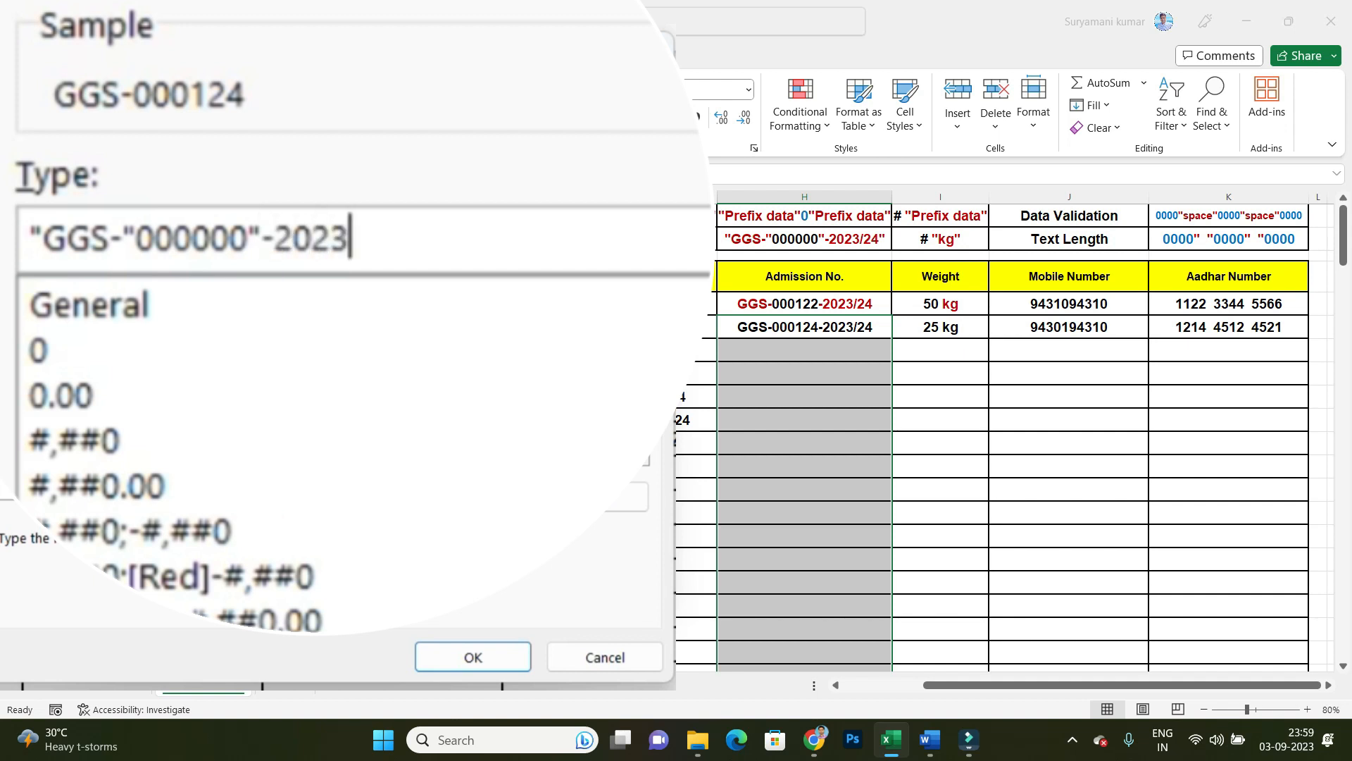
text(/24)
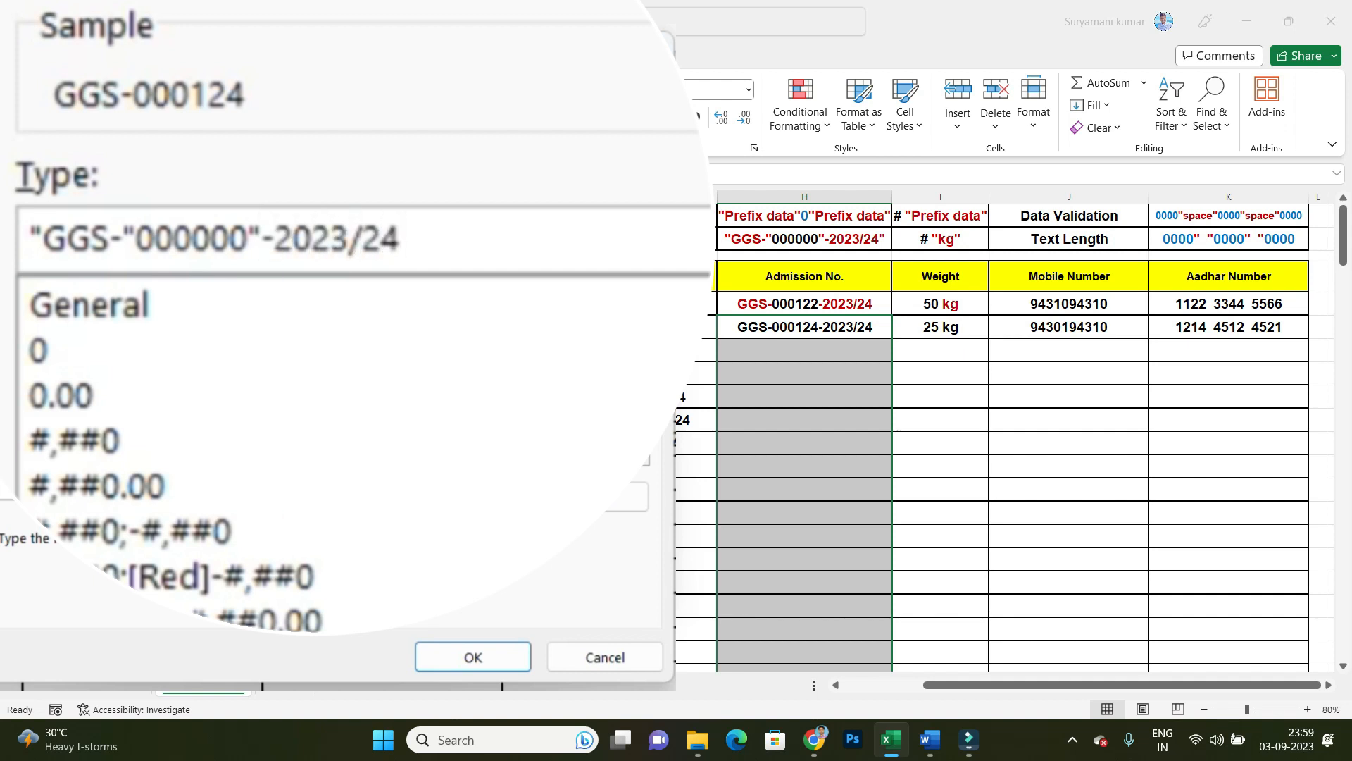
text(")
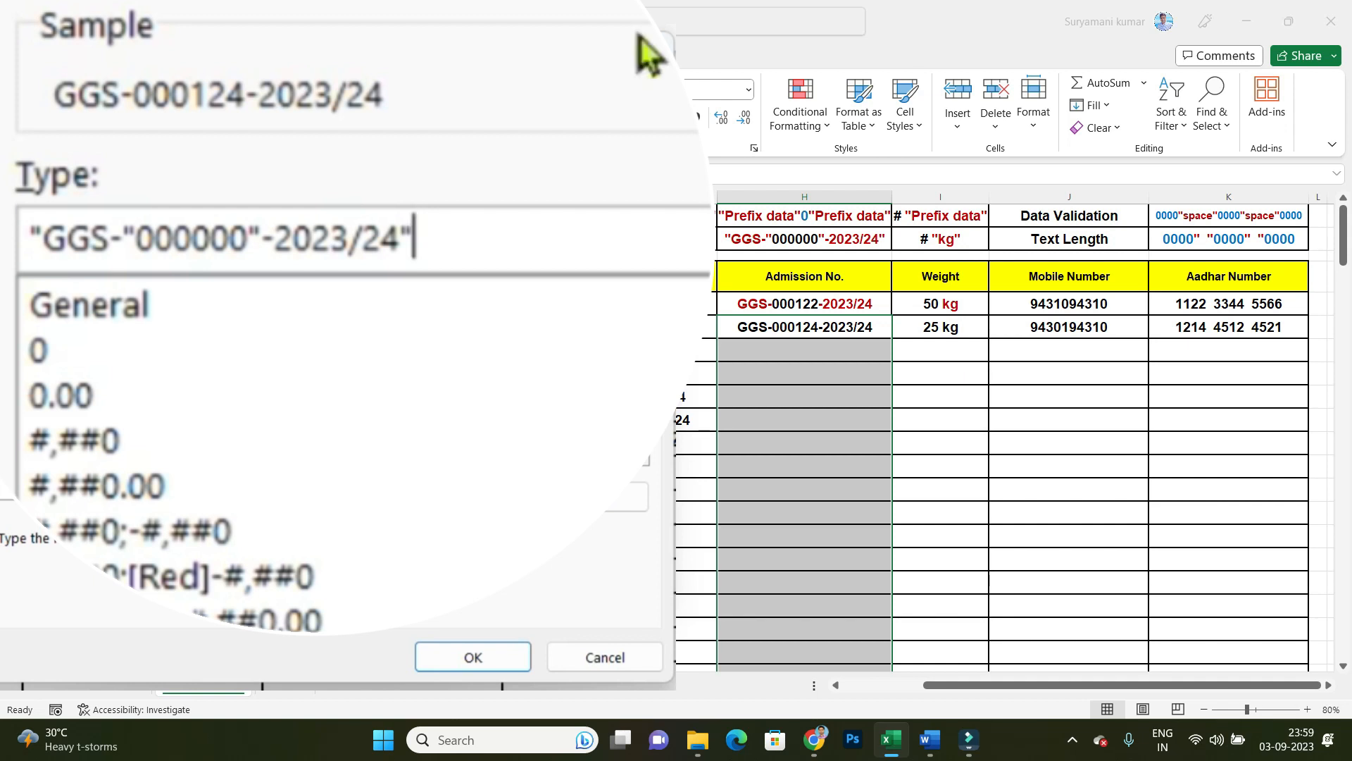
click(485, 653)
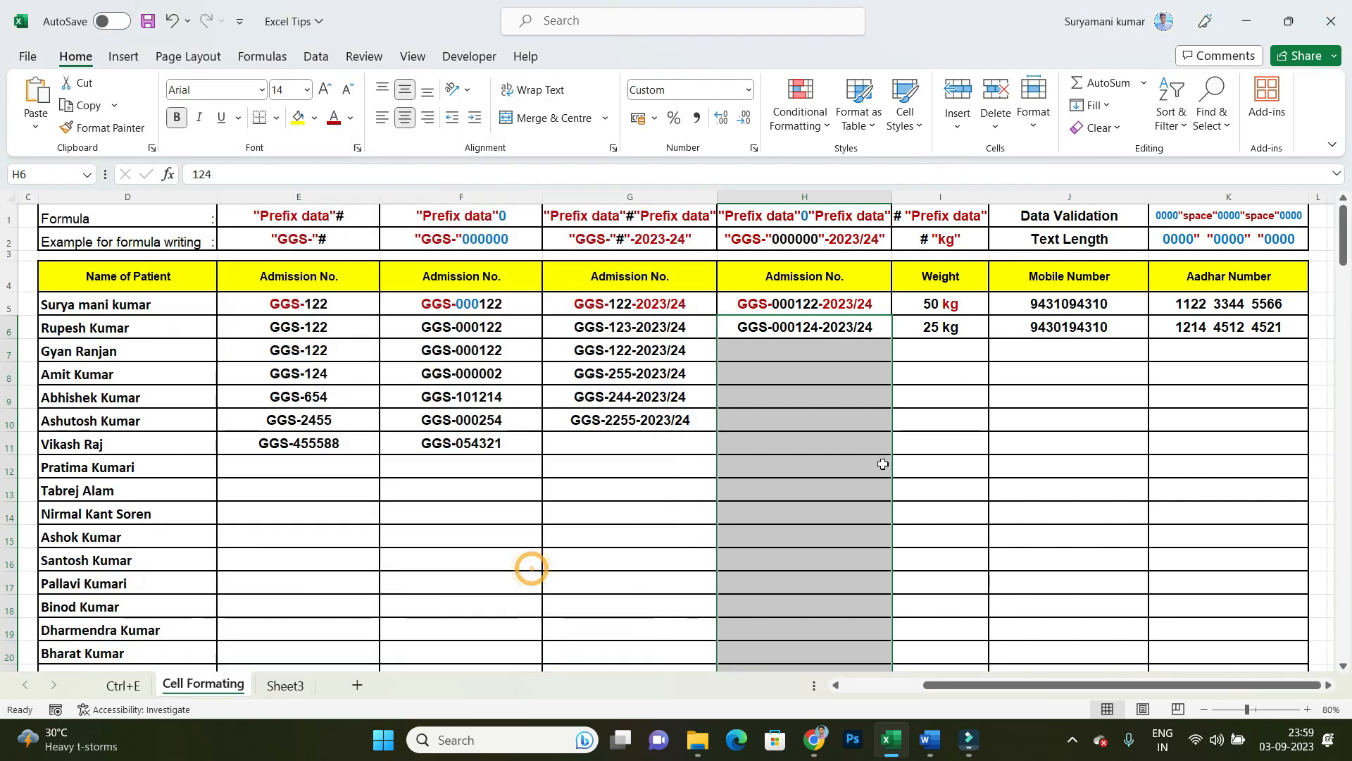
Step: Enter the admission numbers 4554, 2445 and 2 in cells H6 to H8, without prefix, leading zeros or suffix
click(899, 426)
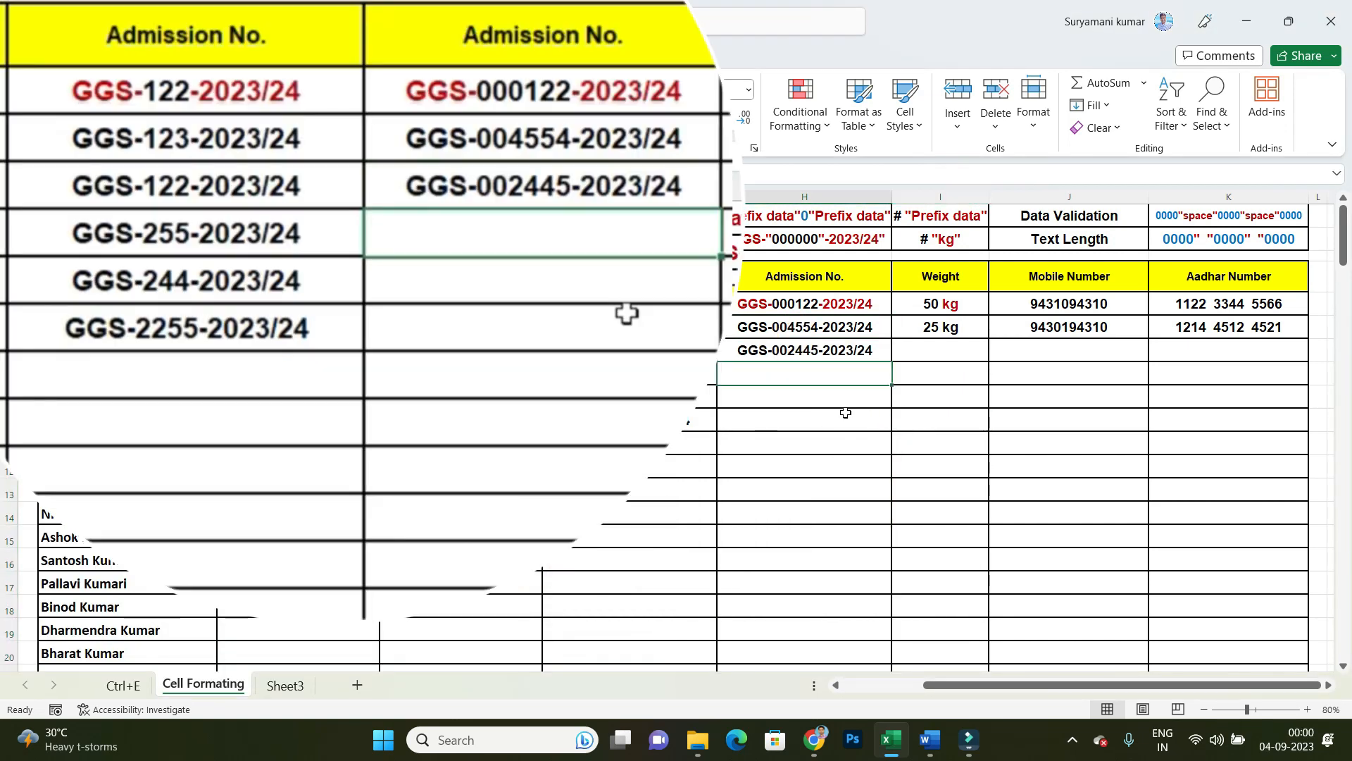
text(2)
key(Return)
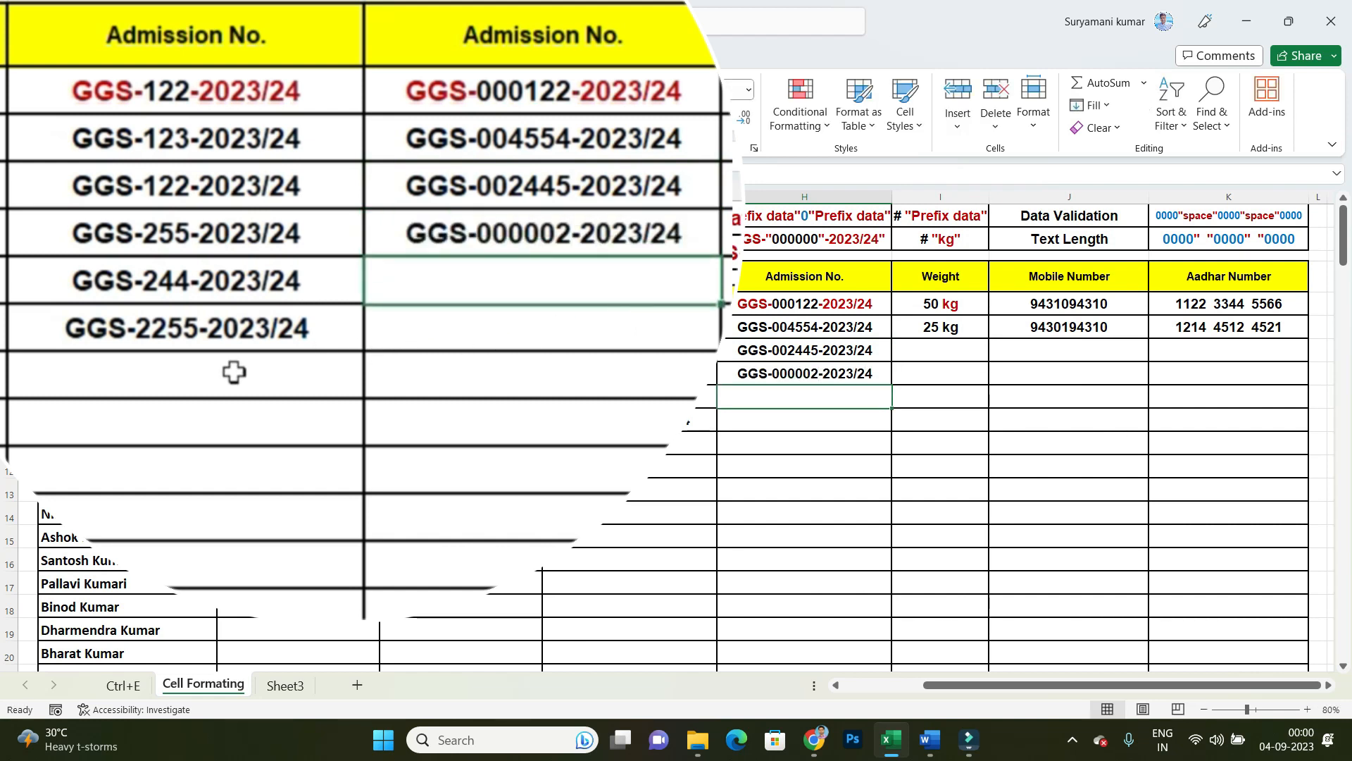
Step: Enter the admission numbers 1 in G11 and 21 in G12, without prefix or suffix
click(202, 373)
text(1)
key(Return)
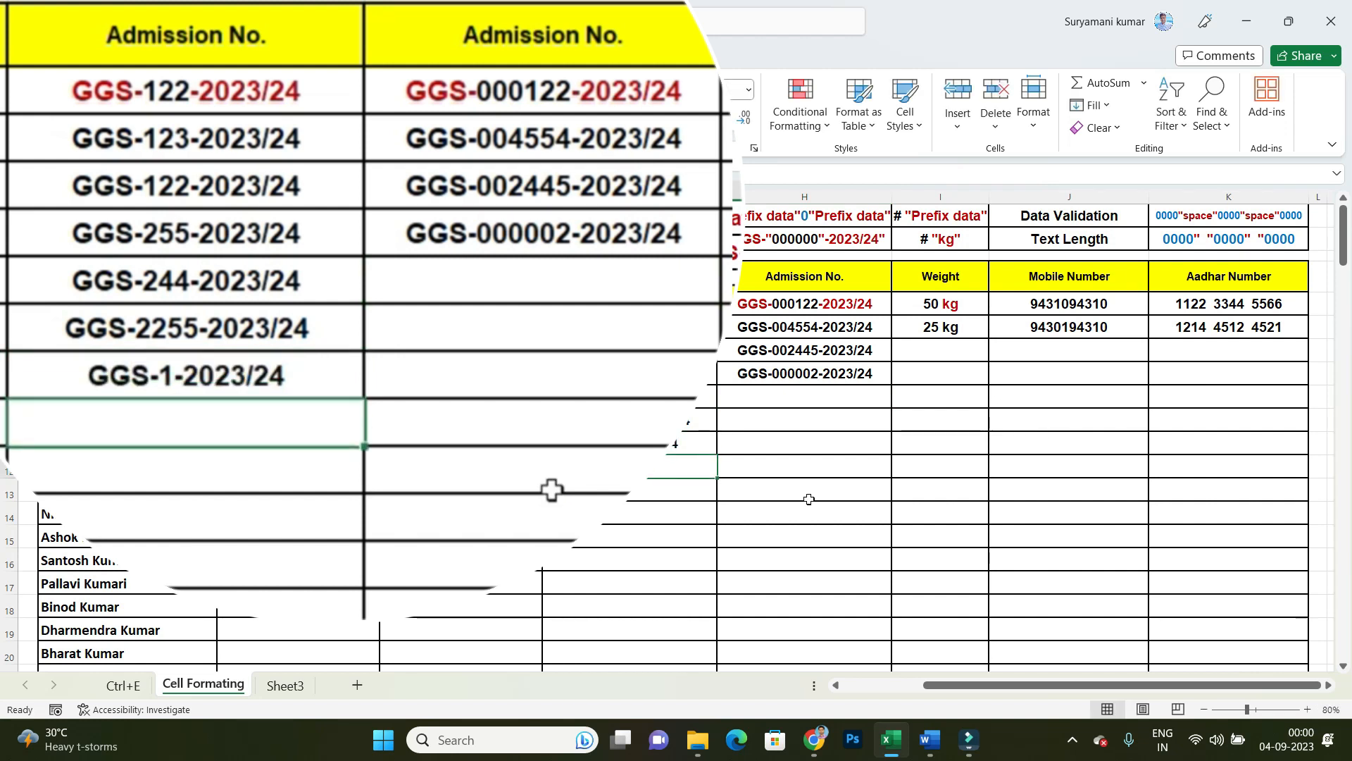
click(162, 432)
text(21)
key(Return)
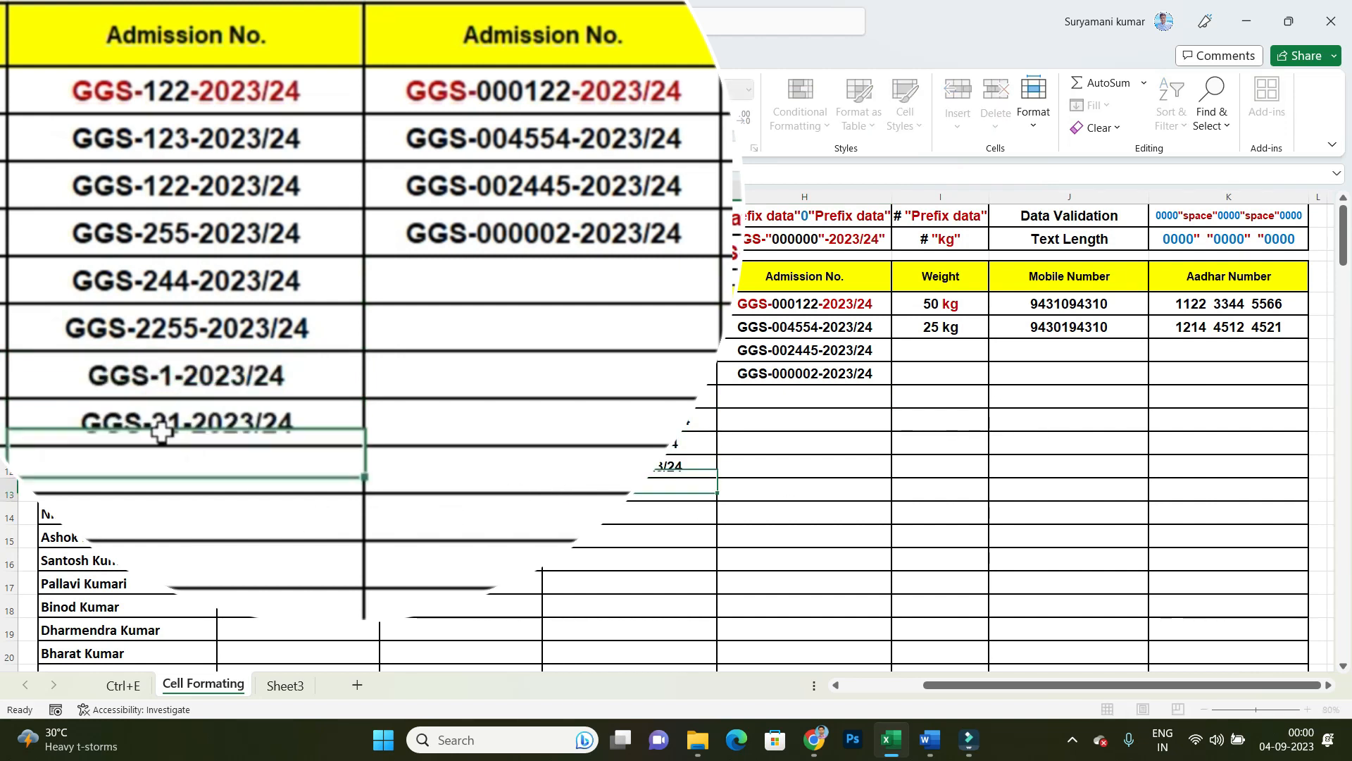
click(483, 277)
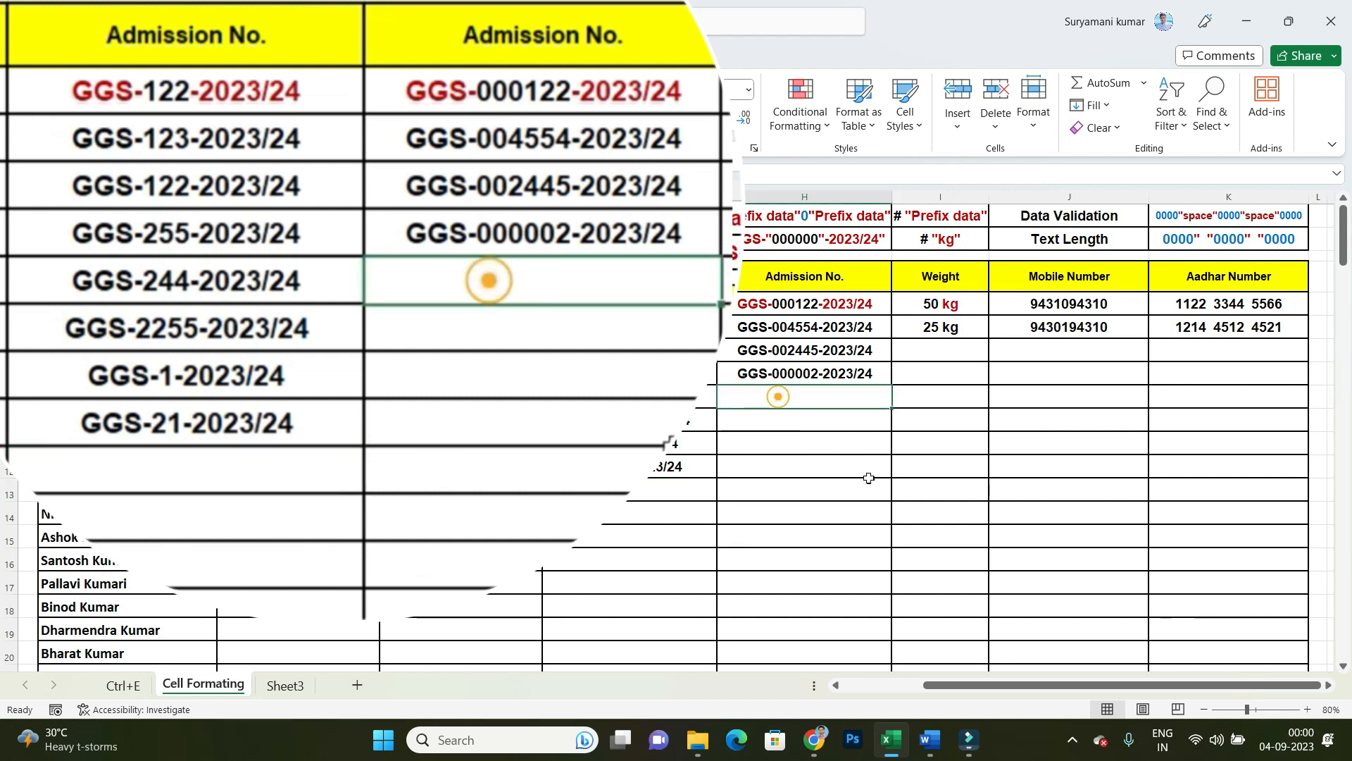
Step: Enter the weight 25 in cell I7 of the Weight column, without a unit
click(962, 360)
text(25)
key(Return)
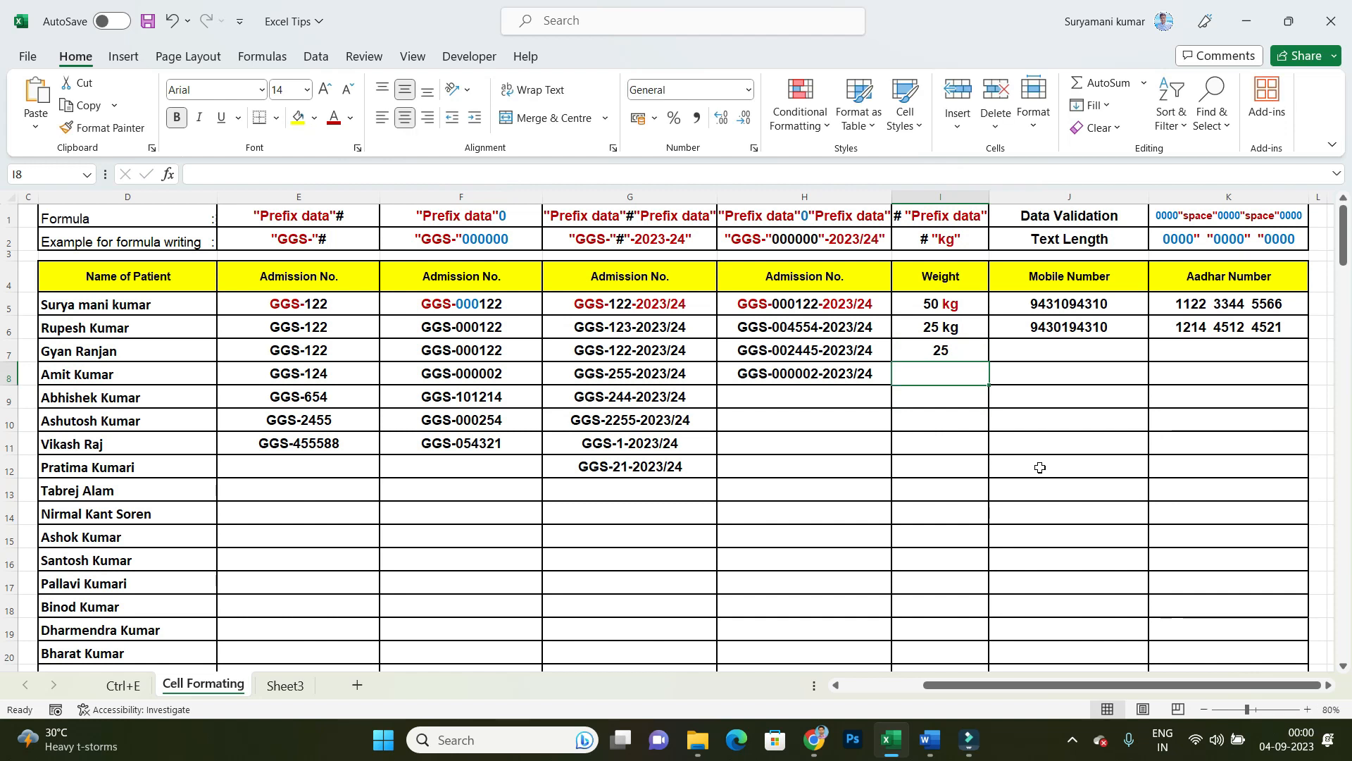
Step: Apply the custom number format #" kg" to the Weight cells in column I from I6 down through the patient rows
click(944, 348)
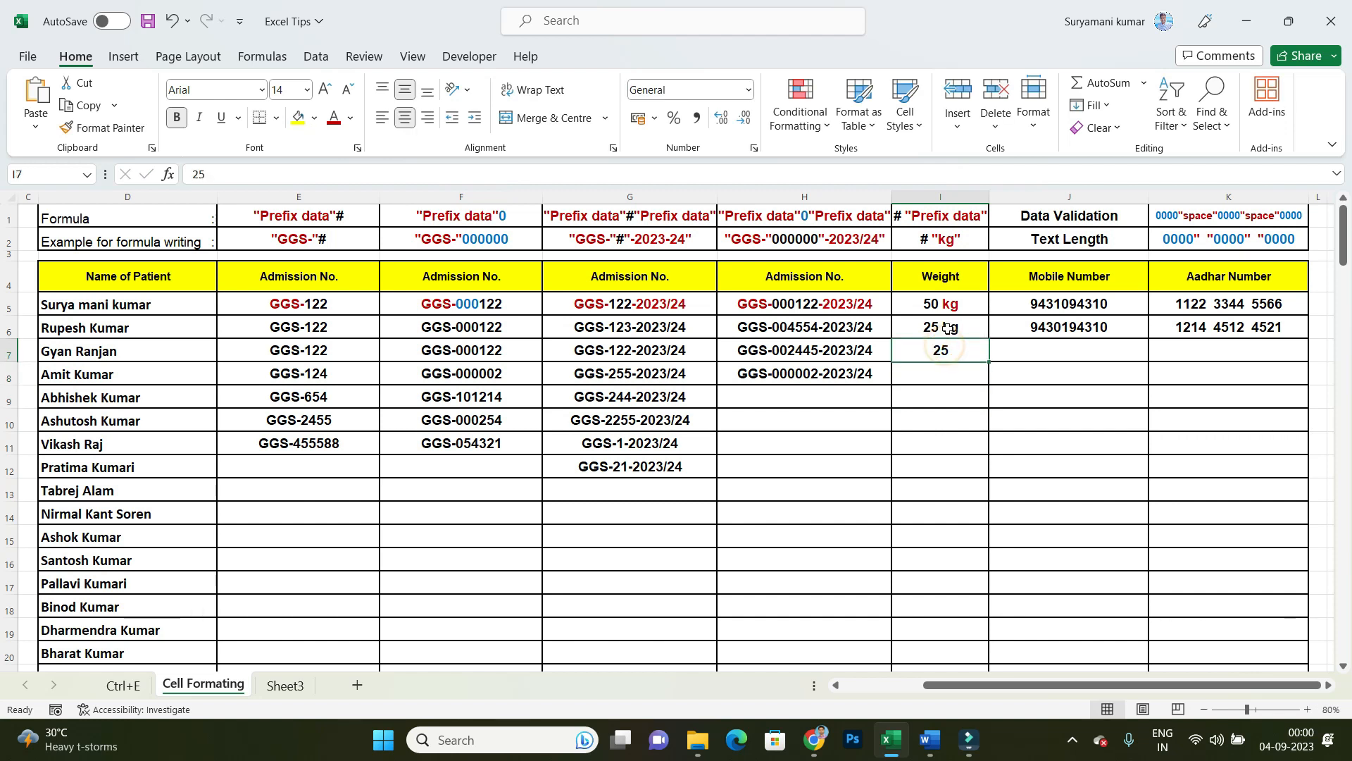
drag(950, 329, 950, 661)
right_click(949, 400)
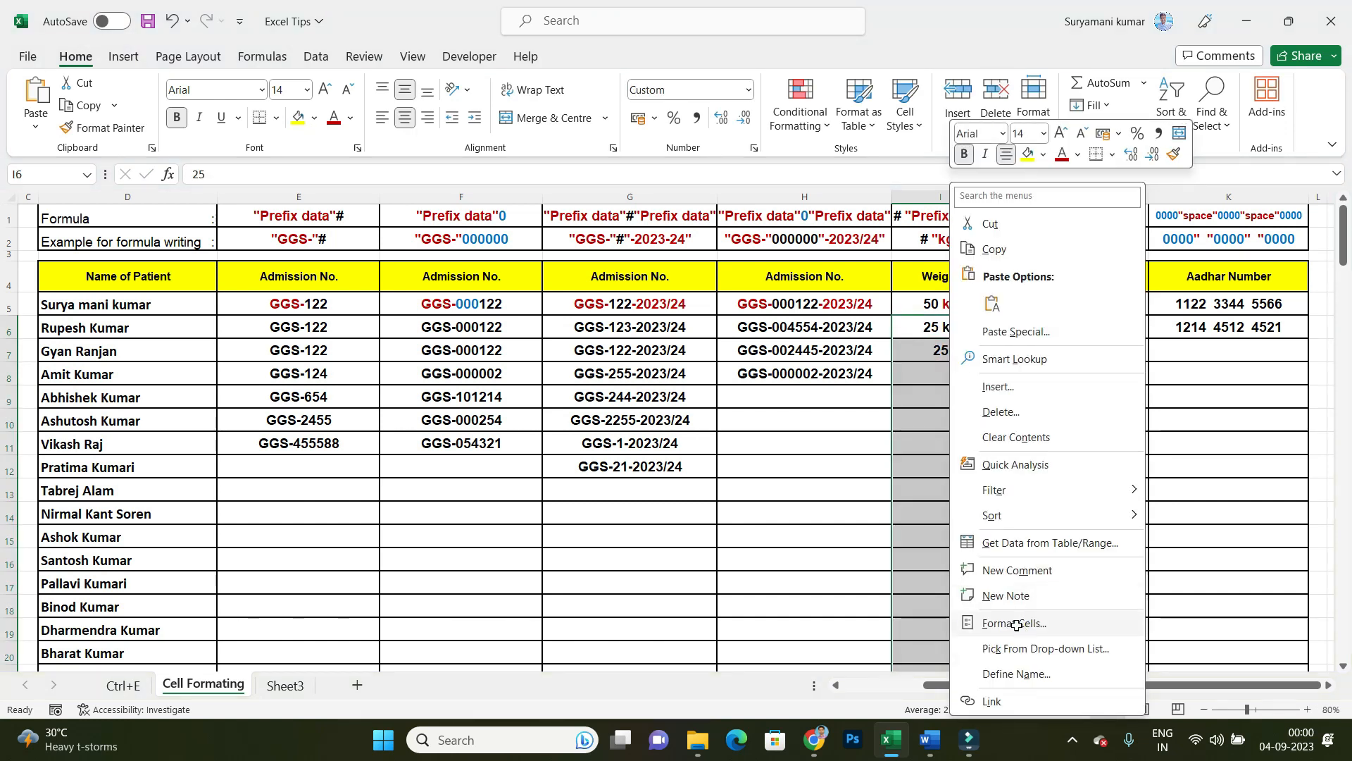
click(1015, 625)
drag(996, 278, 330, 106)
click(174, 305)
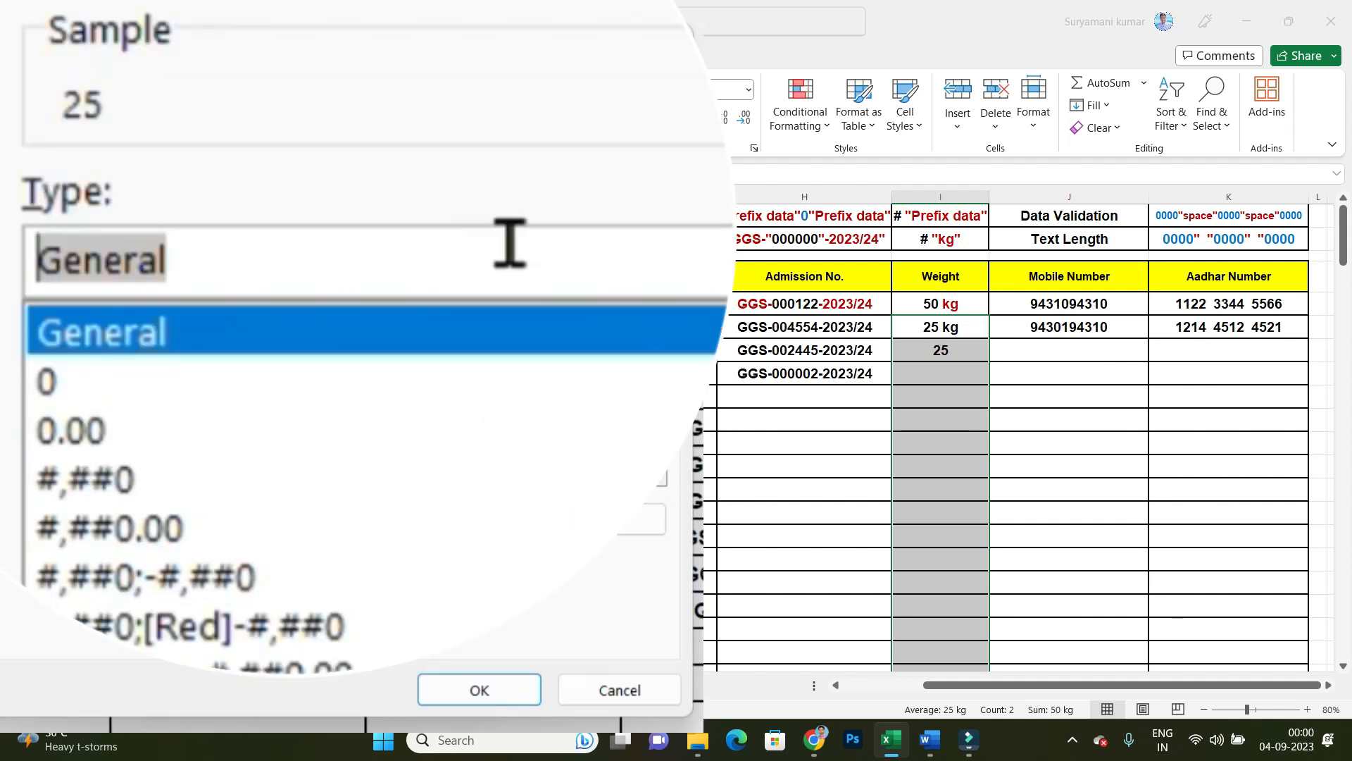
text(#)
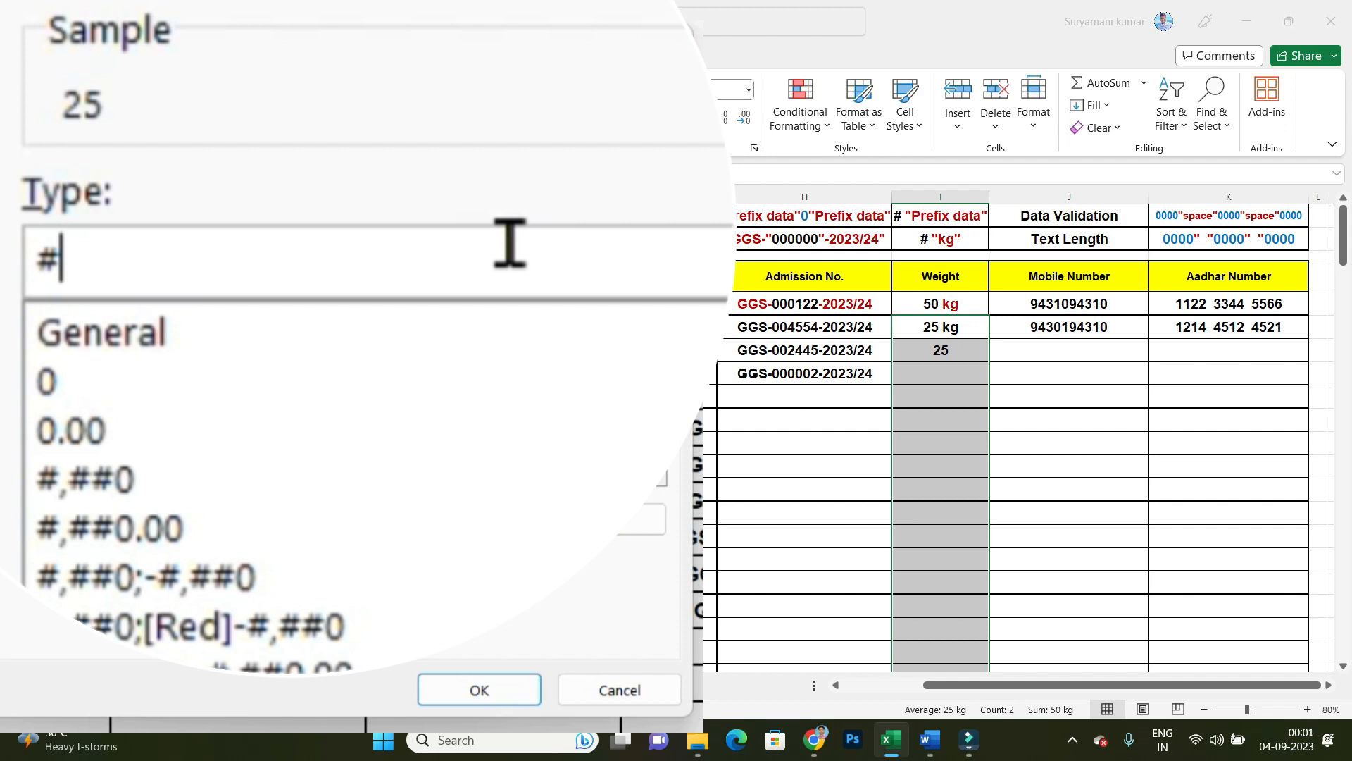
text(" kg)
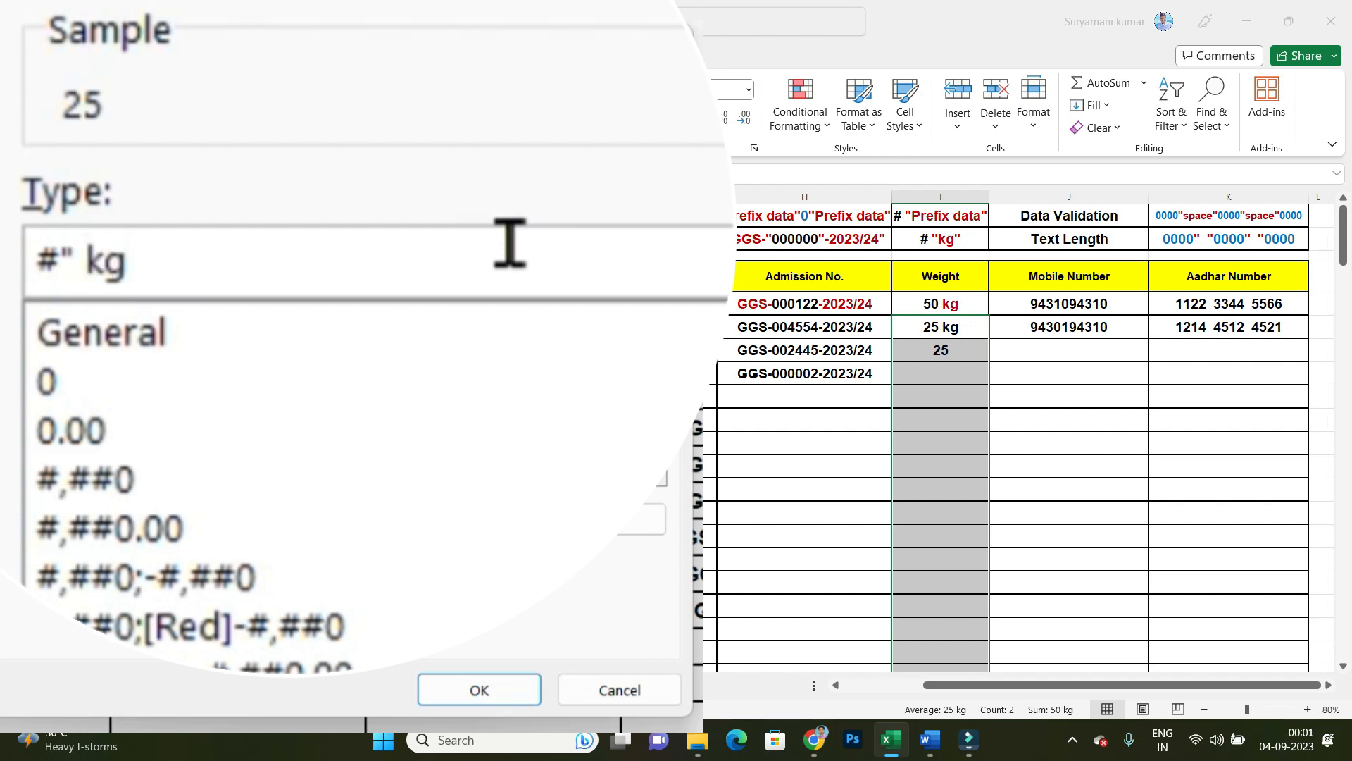
text(")
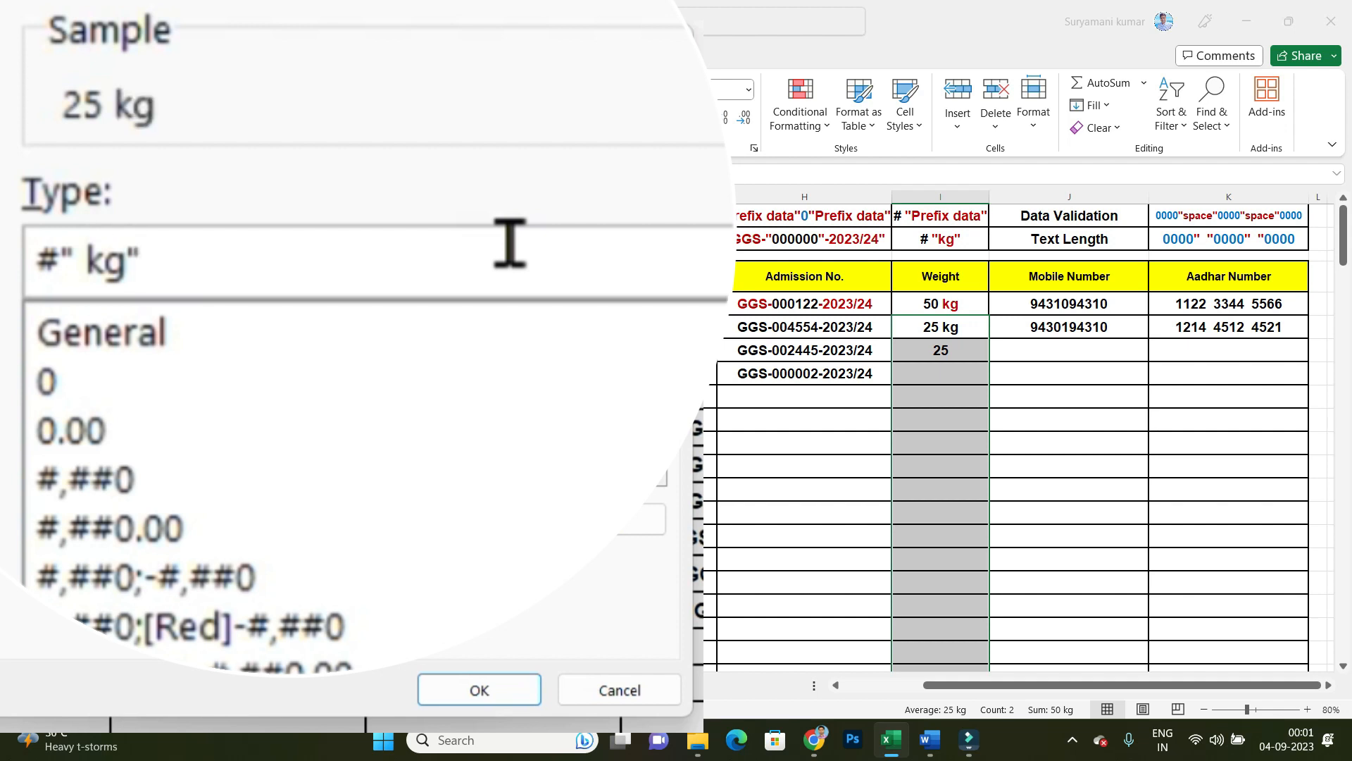
click(499, 695)
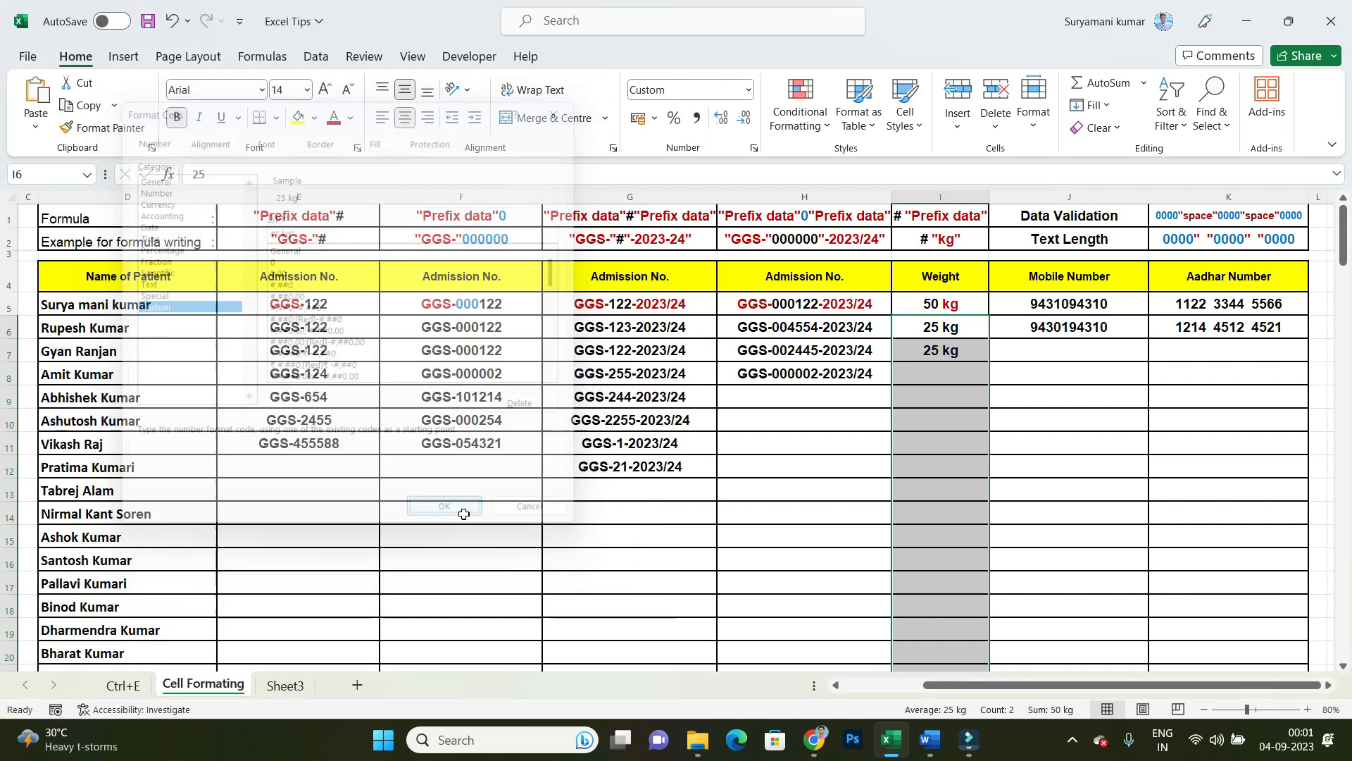
Step: Enter the weights 4, 25, 25 and 50 in cells I8 to I11, without a unit
key(Down)
text(4)
key(Return)
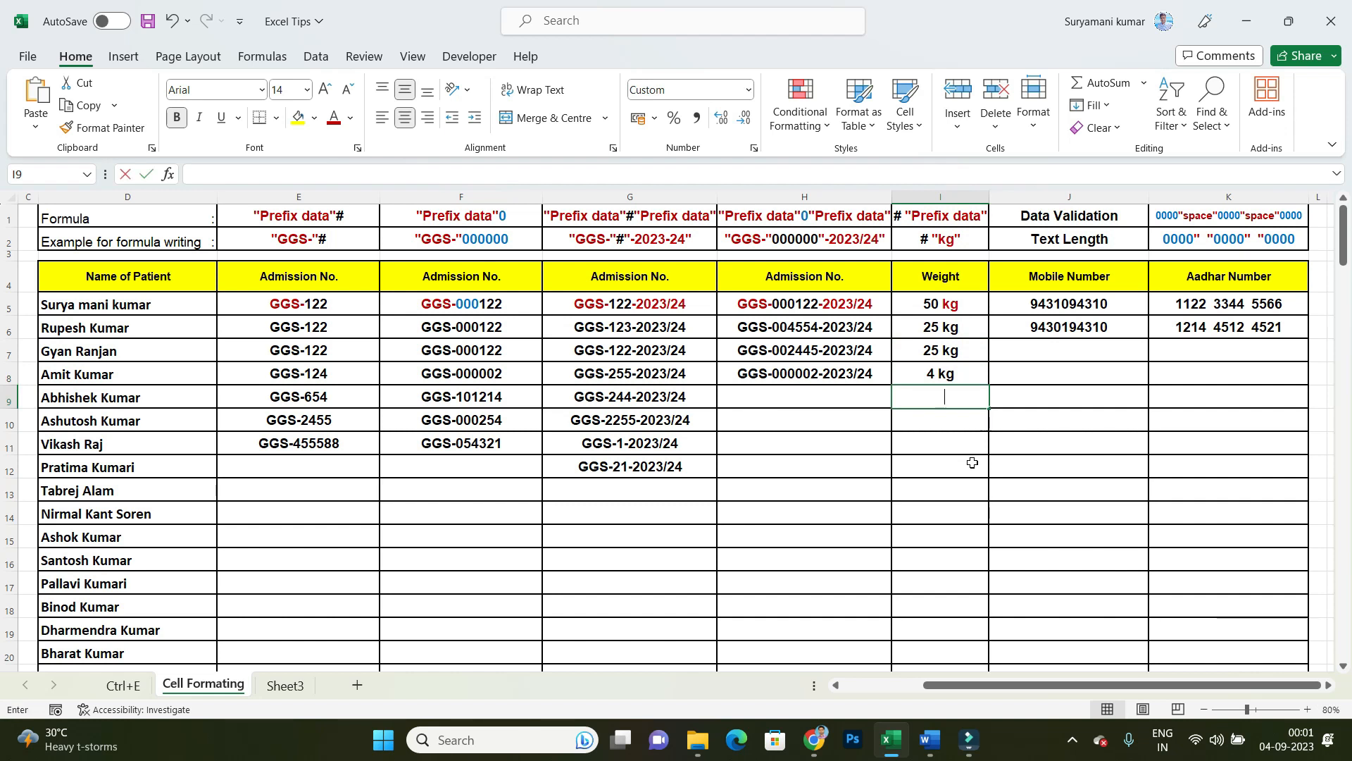
text(25)
key(Return)
click(944, 488)
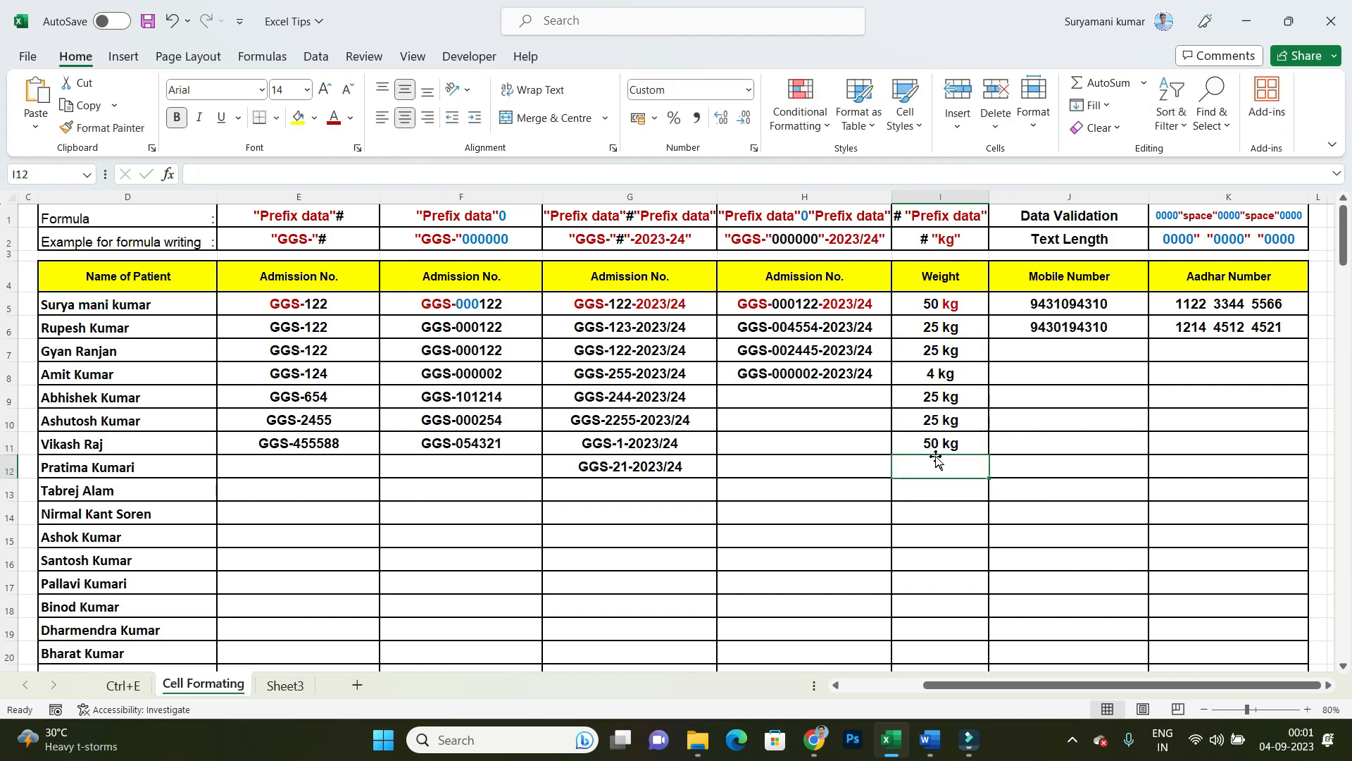
Step: Try a custom number format with the suffix " KM" on the Weight cells from I6 down, and undo it
click(942, 529)
drag(946, 322, 943, 666)
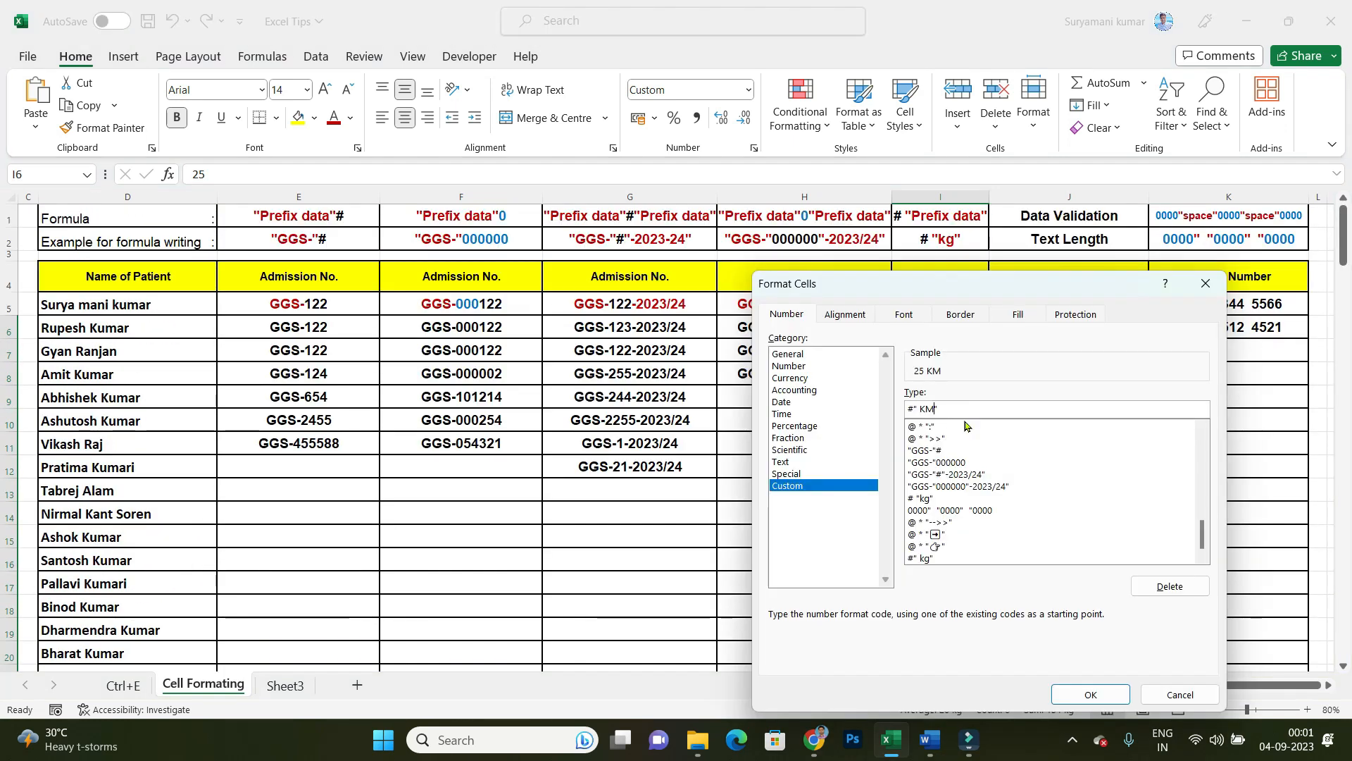
key(Return)
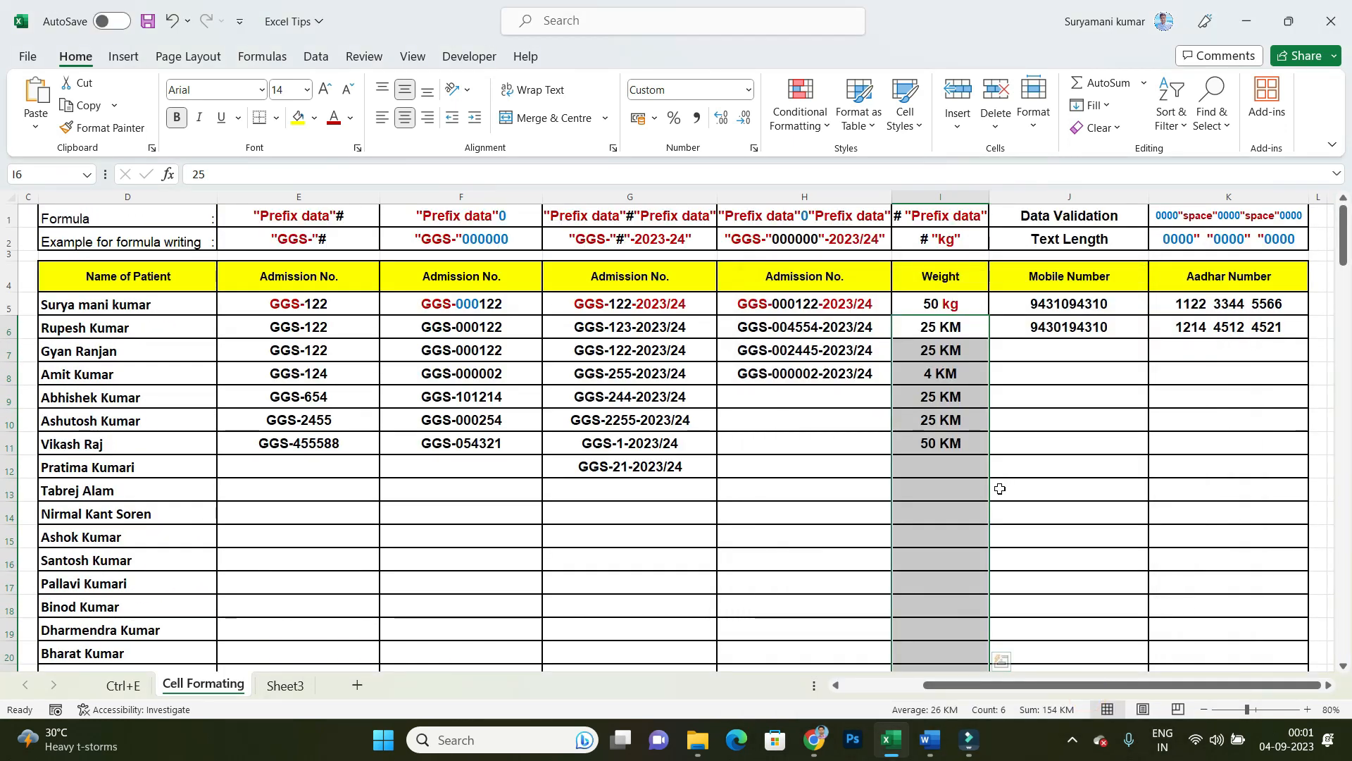
key(ctrl+z)
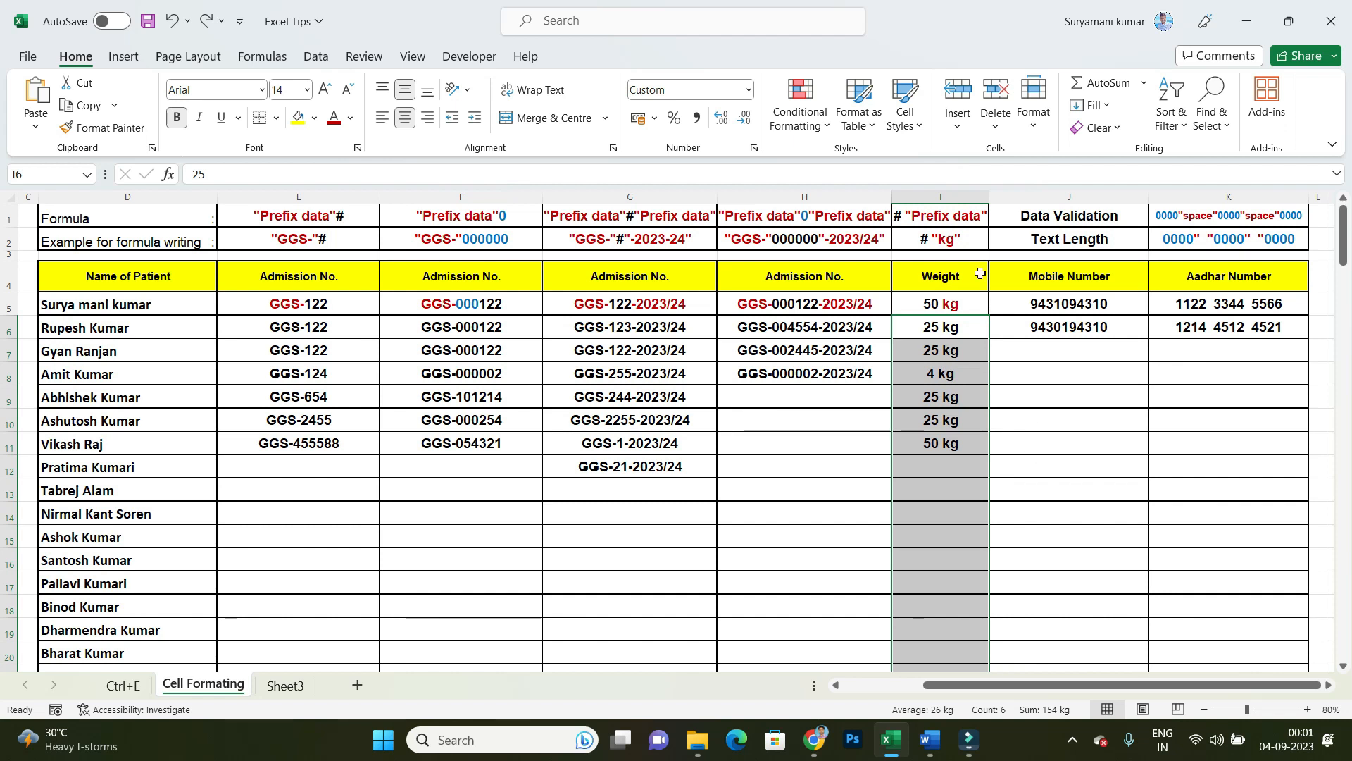
click(1100, 527)
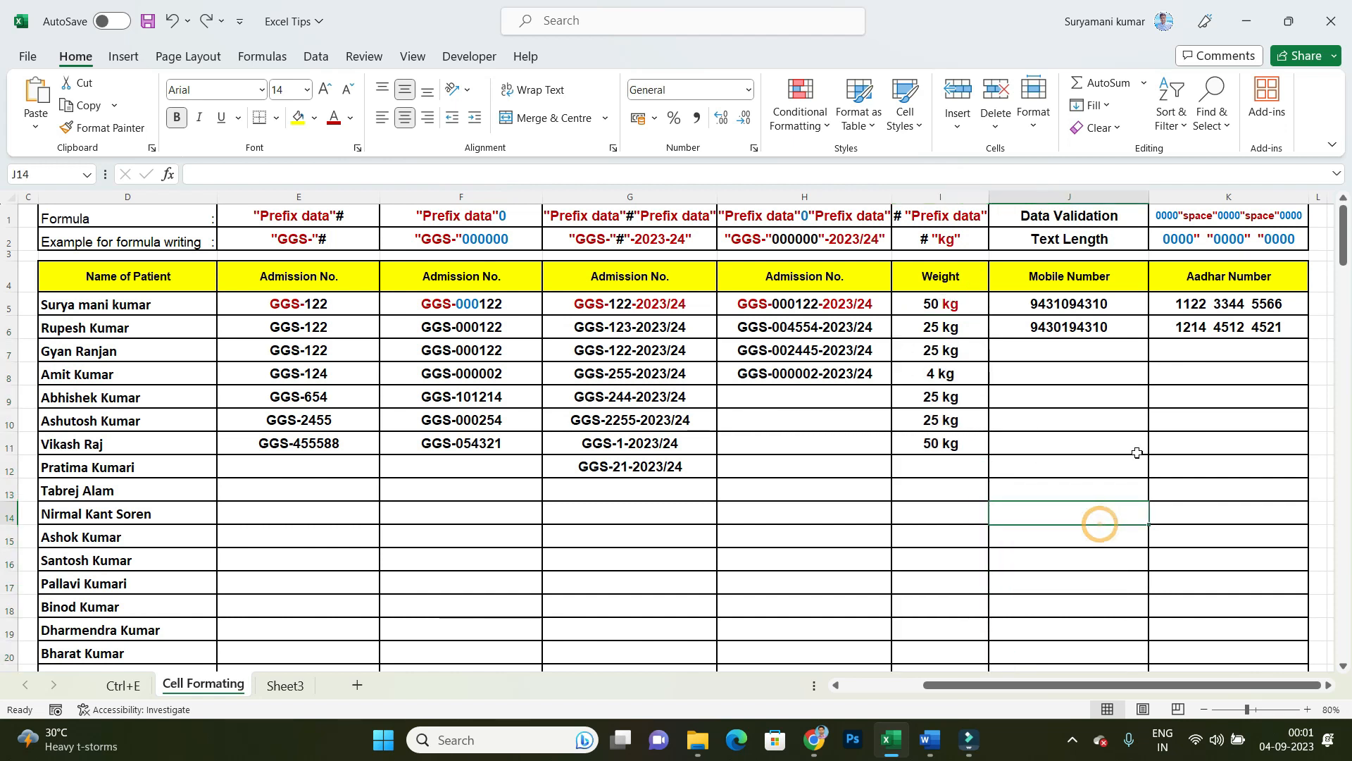
click(1056, 357)
text(111)
key(Escape)
click(1116, 427)
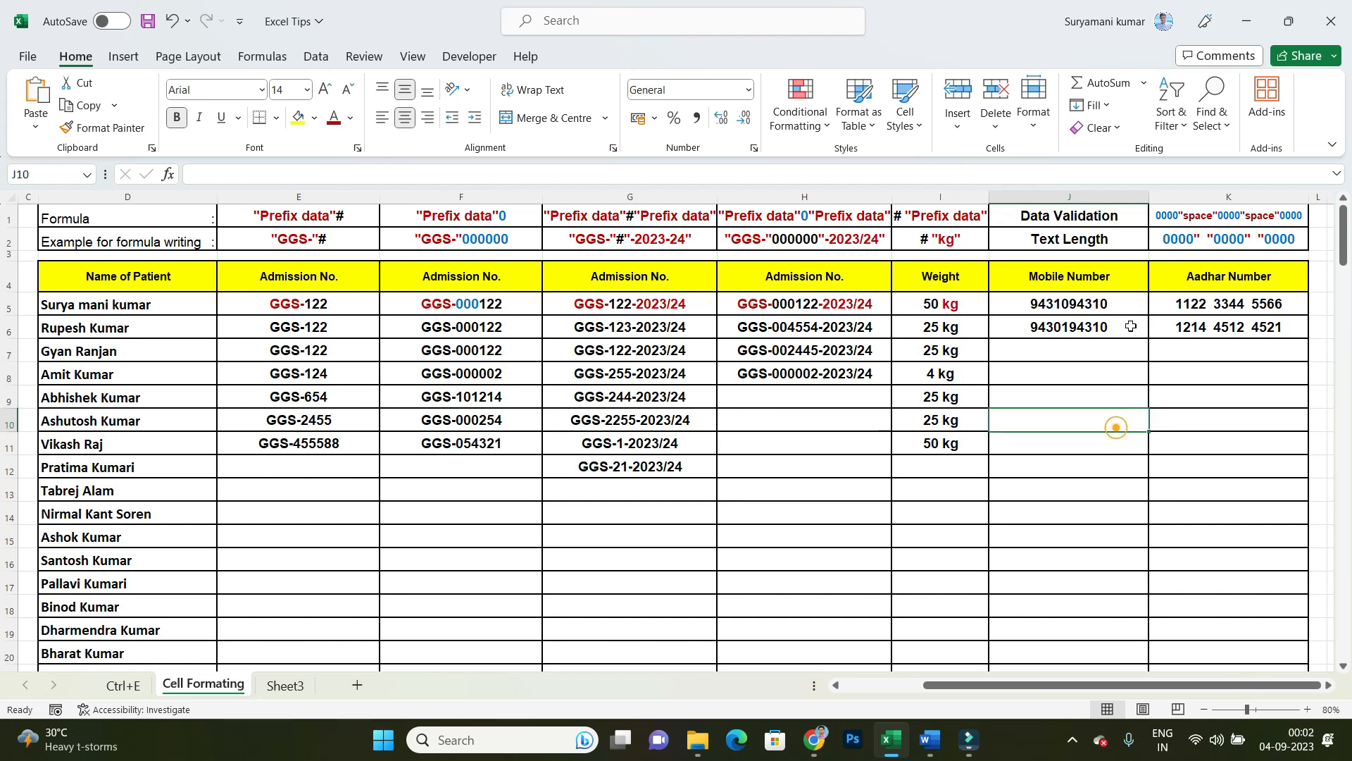
click(1094, 403)
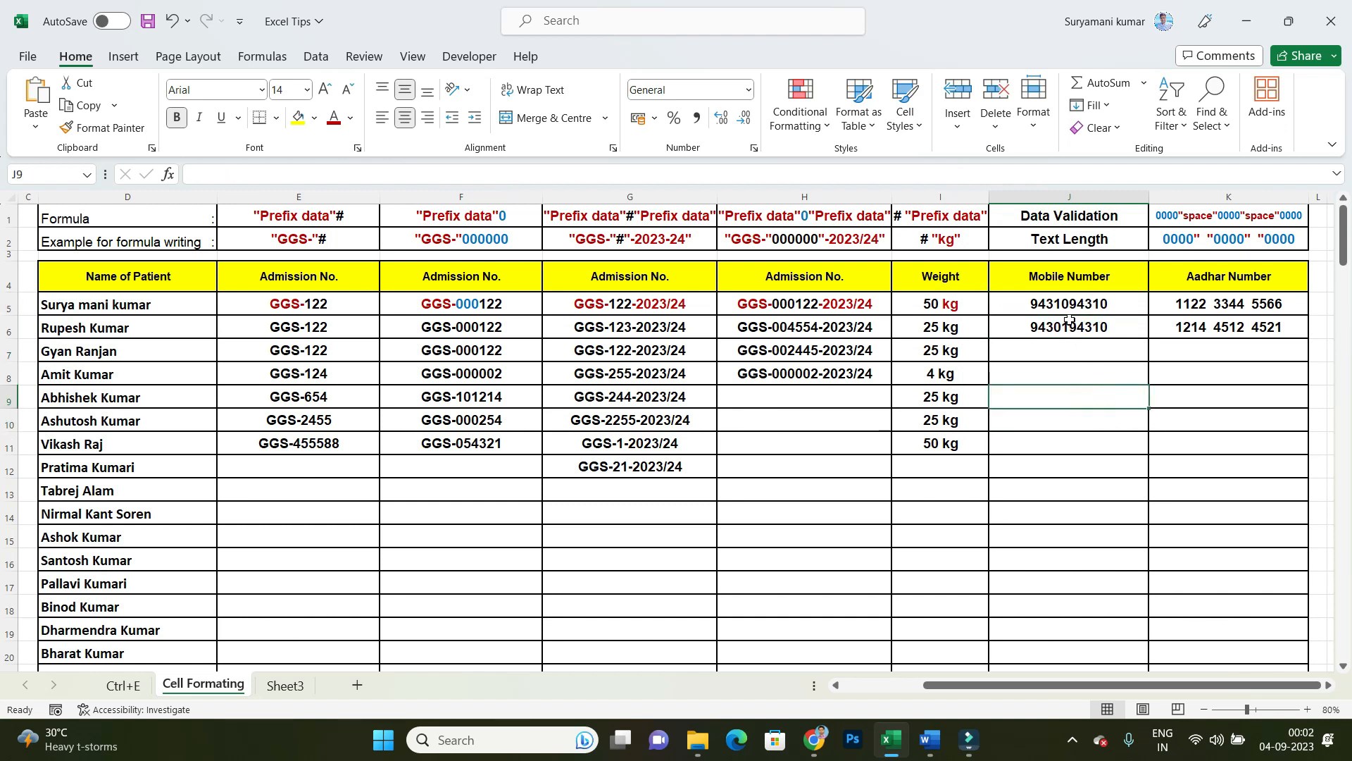
Step: Set data validation on the Mobile Number cells from J6 down to allow only a text length equal to 10
drag(1065, 327, 1084, 627)
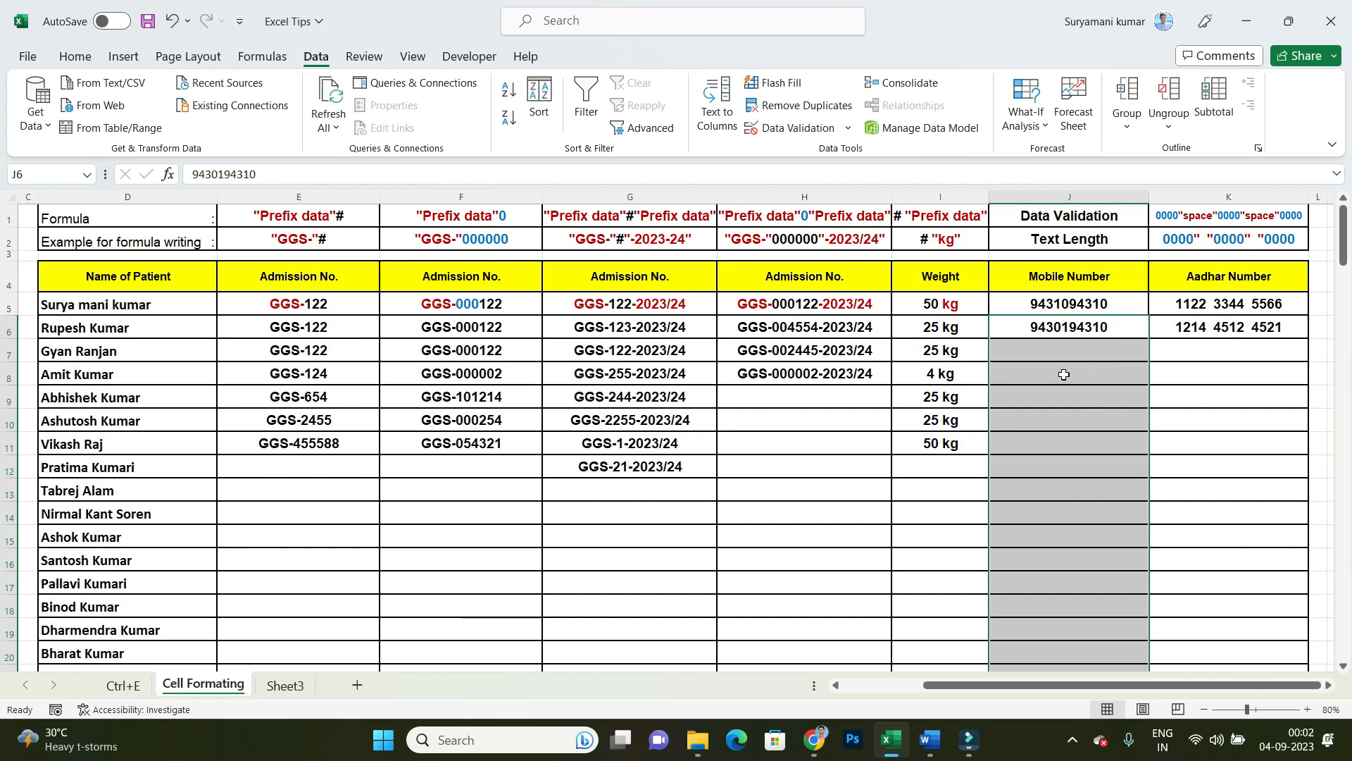
click(75, 57)
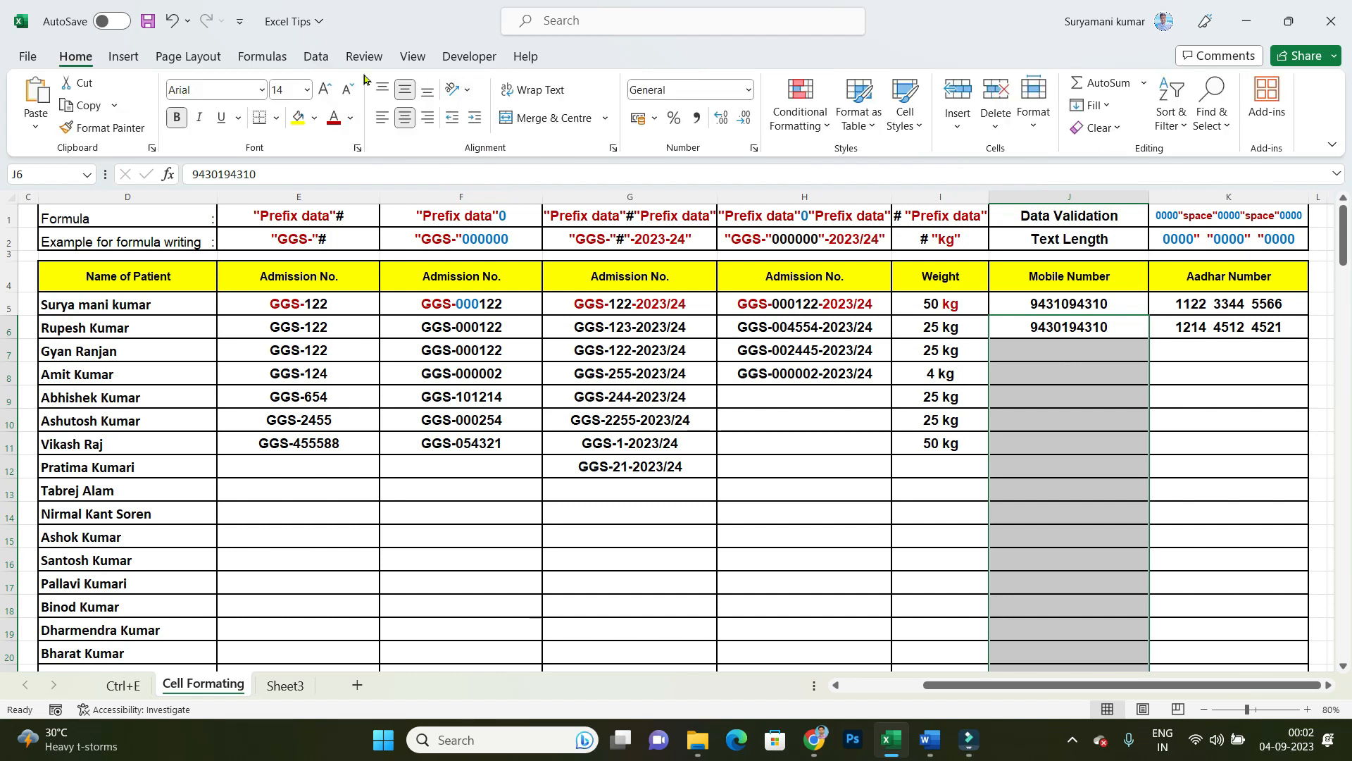
click(322, 64)
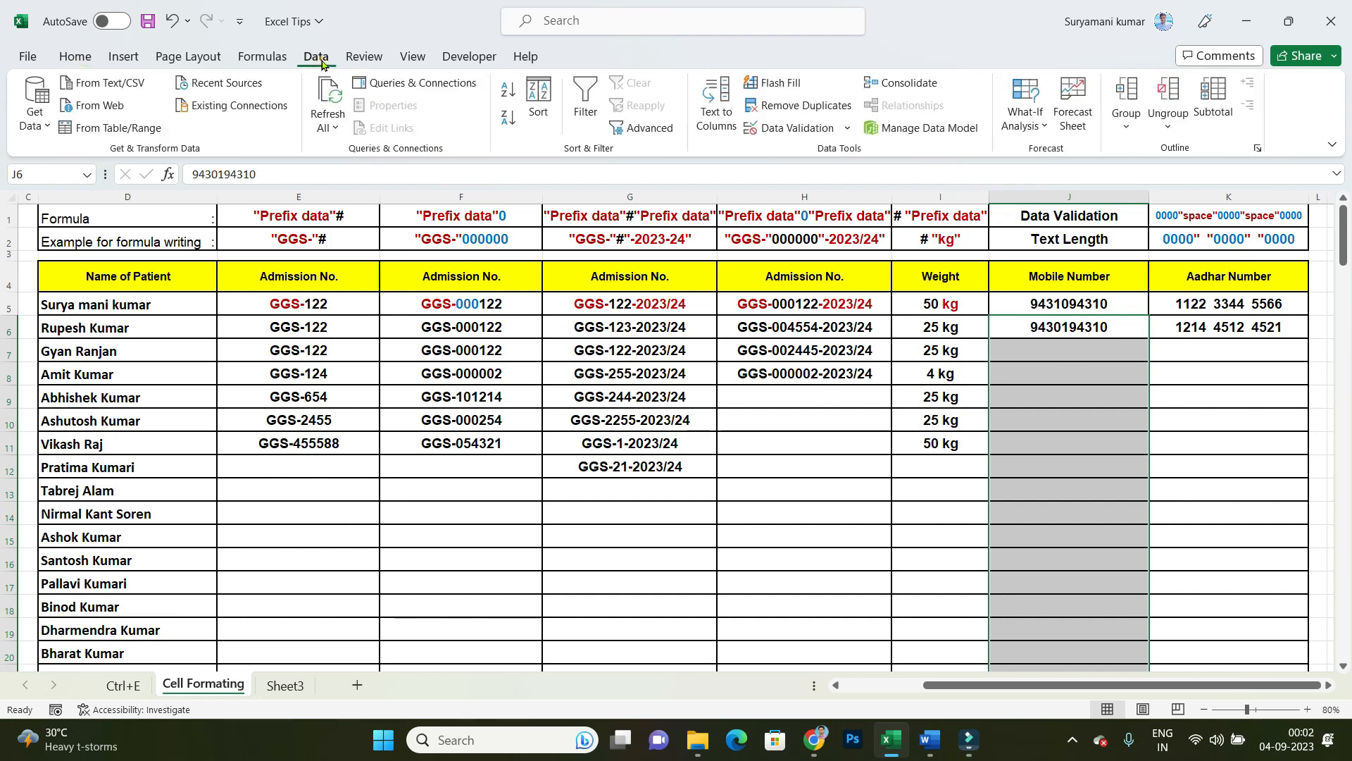
click(804, 128)
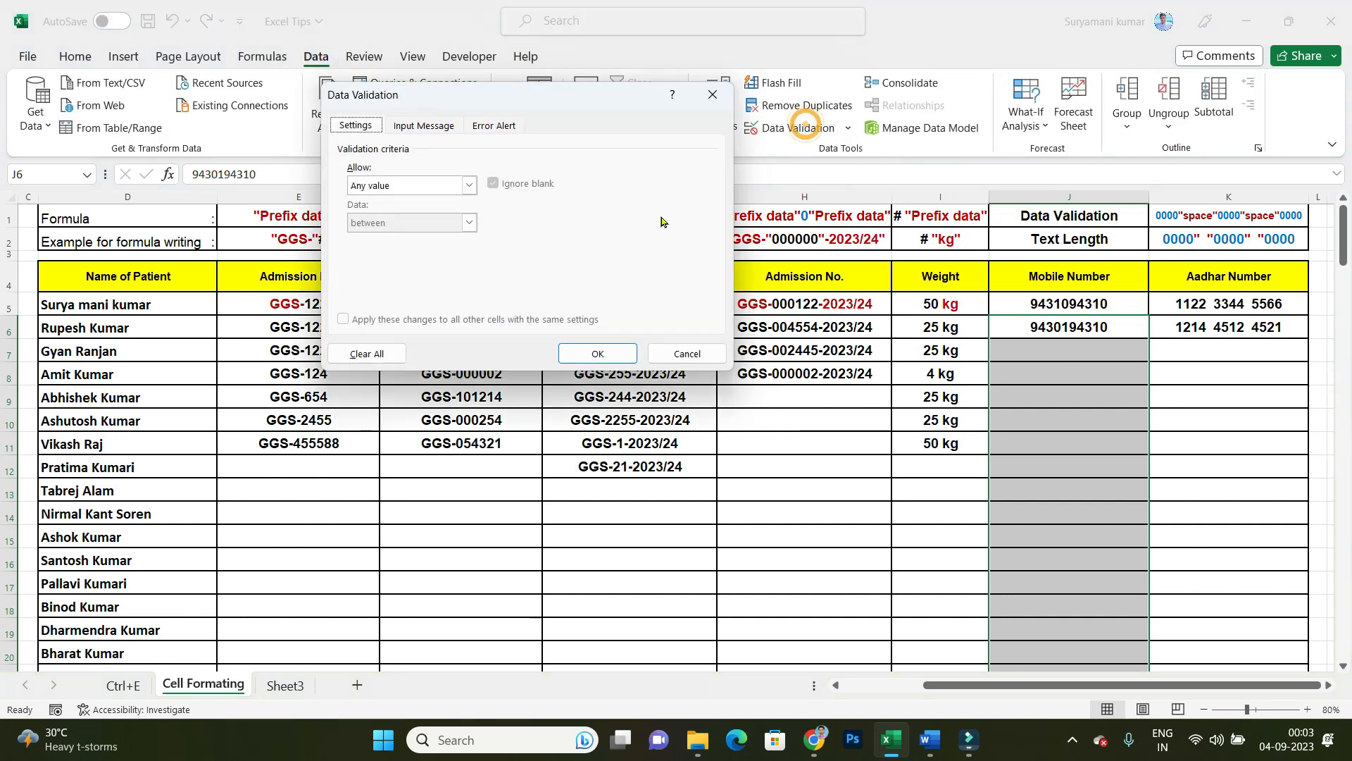
click(407, 187)
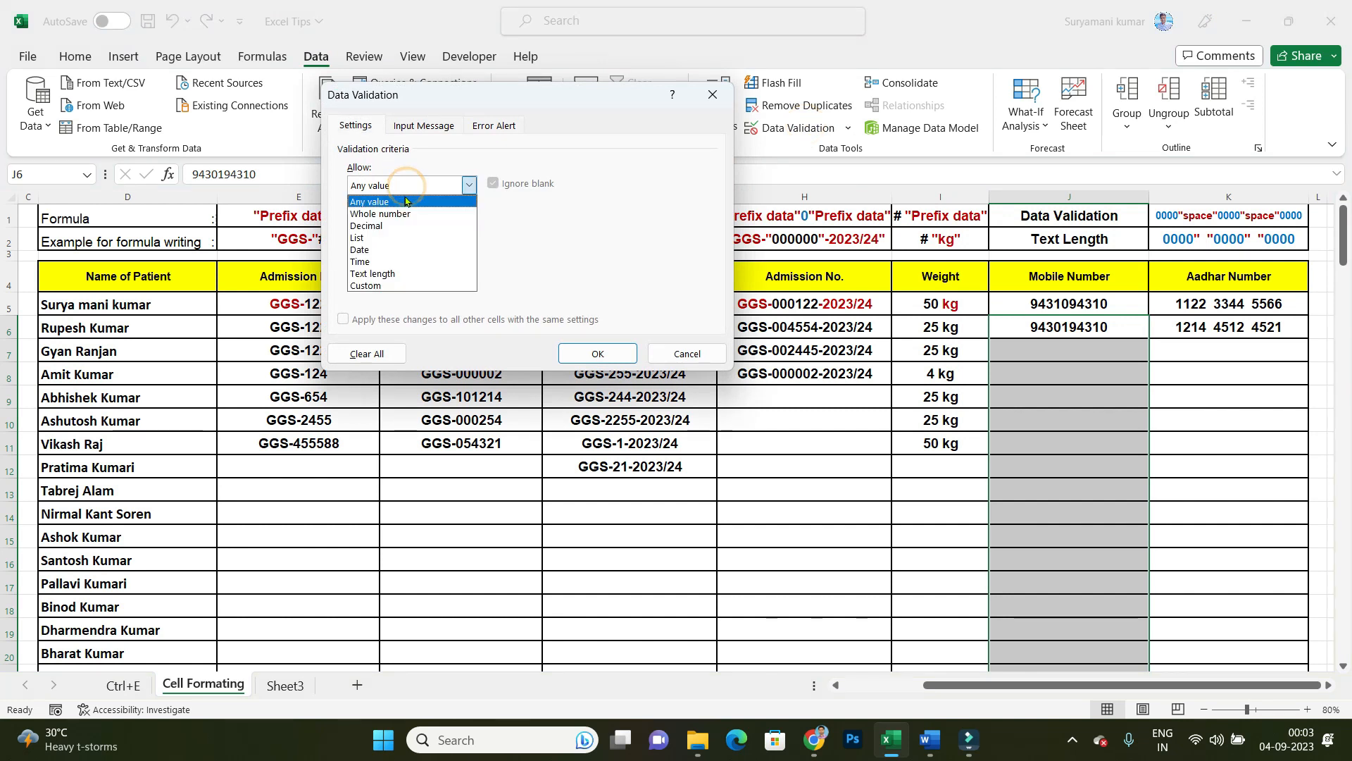
click(407, 275)
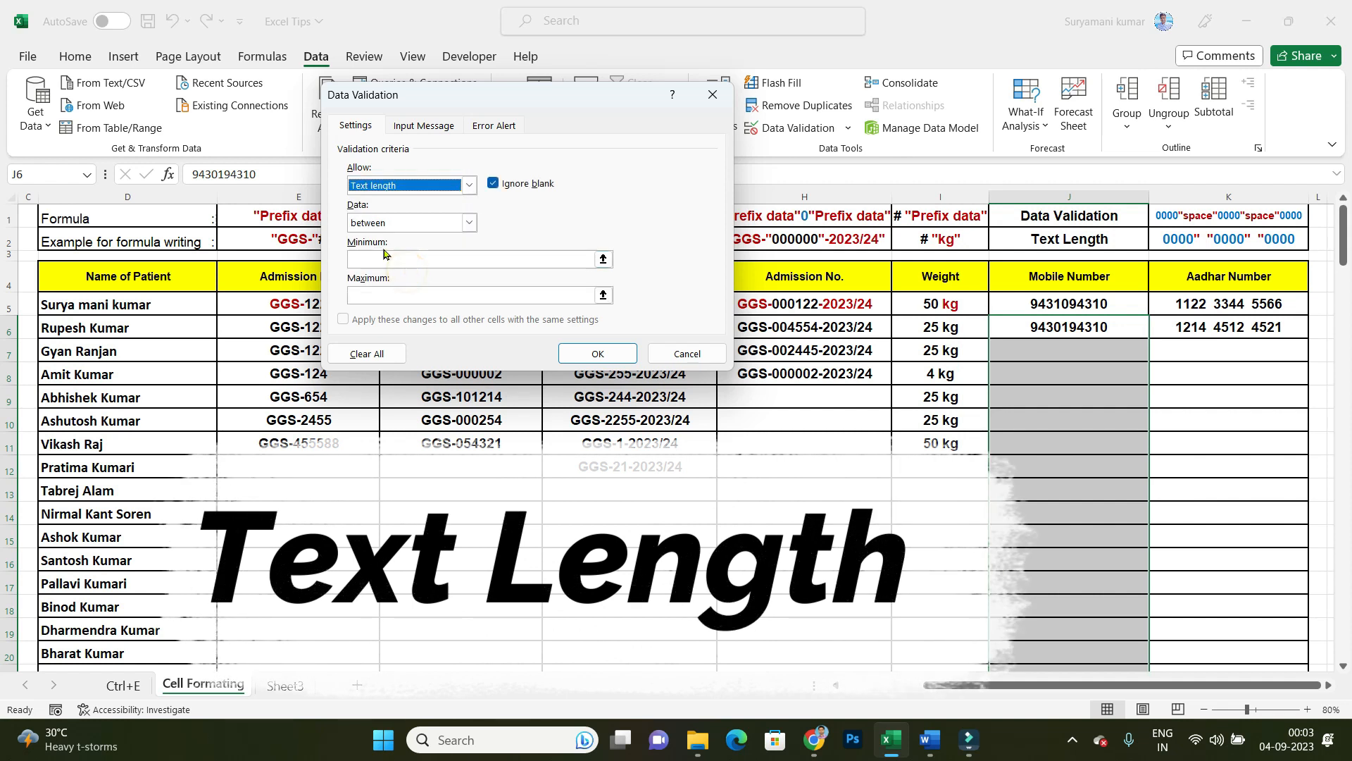
click(414, 224)
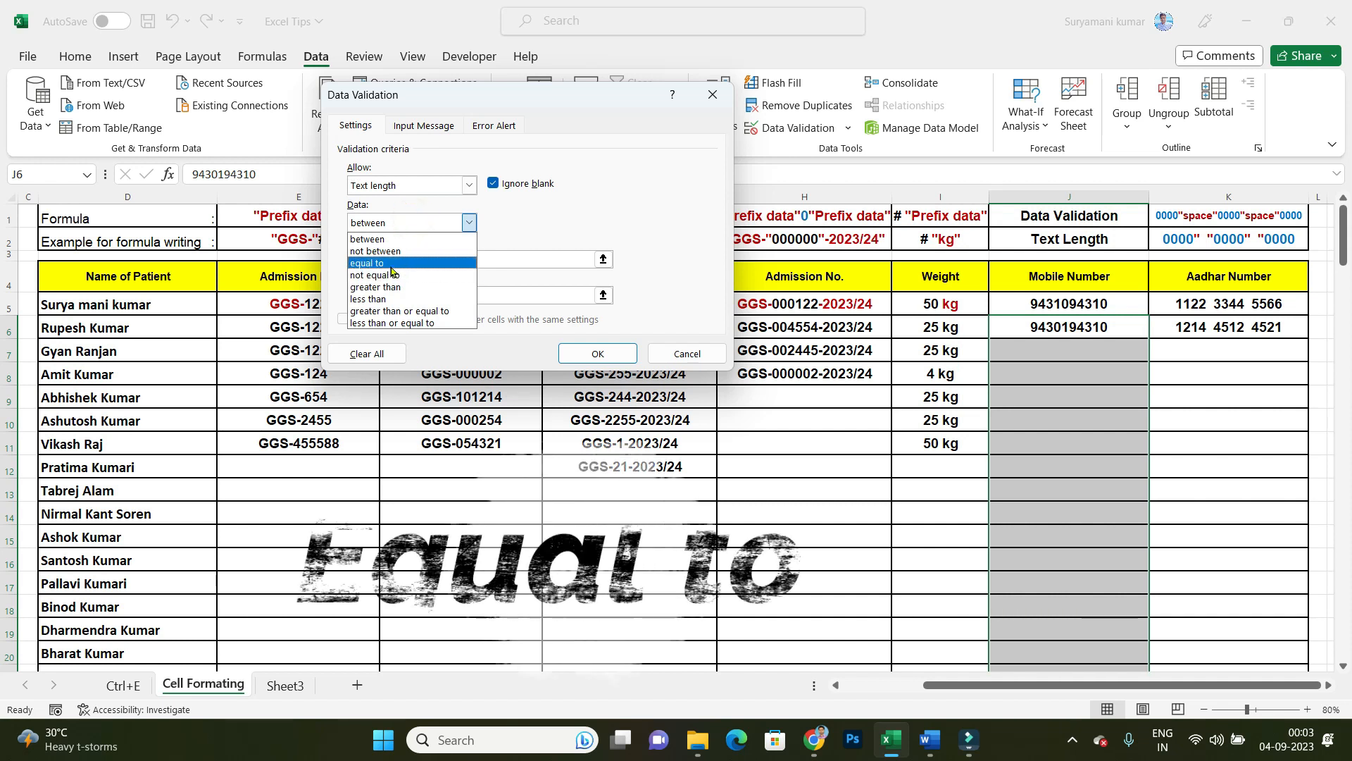
click(391, 269)
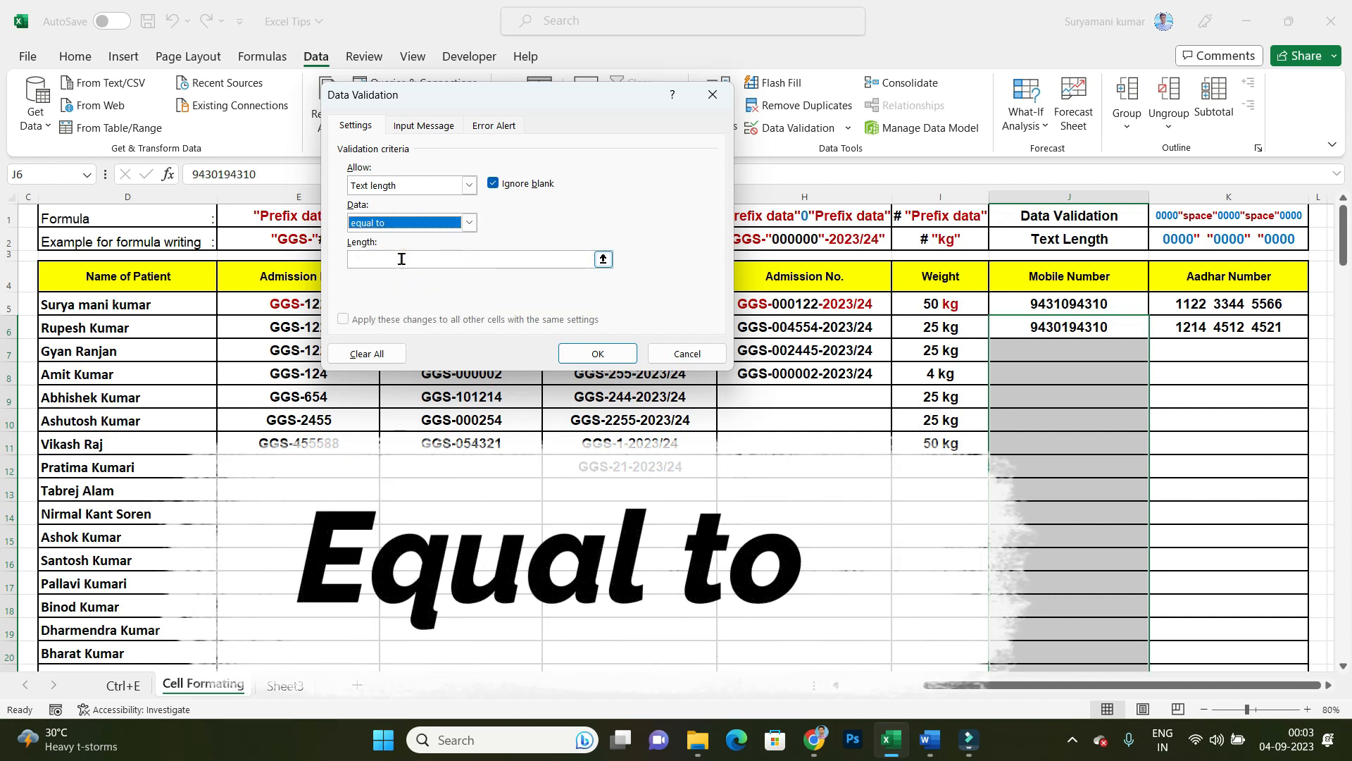
click(402, 259)
text(10)
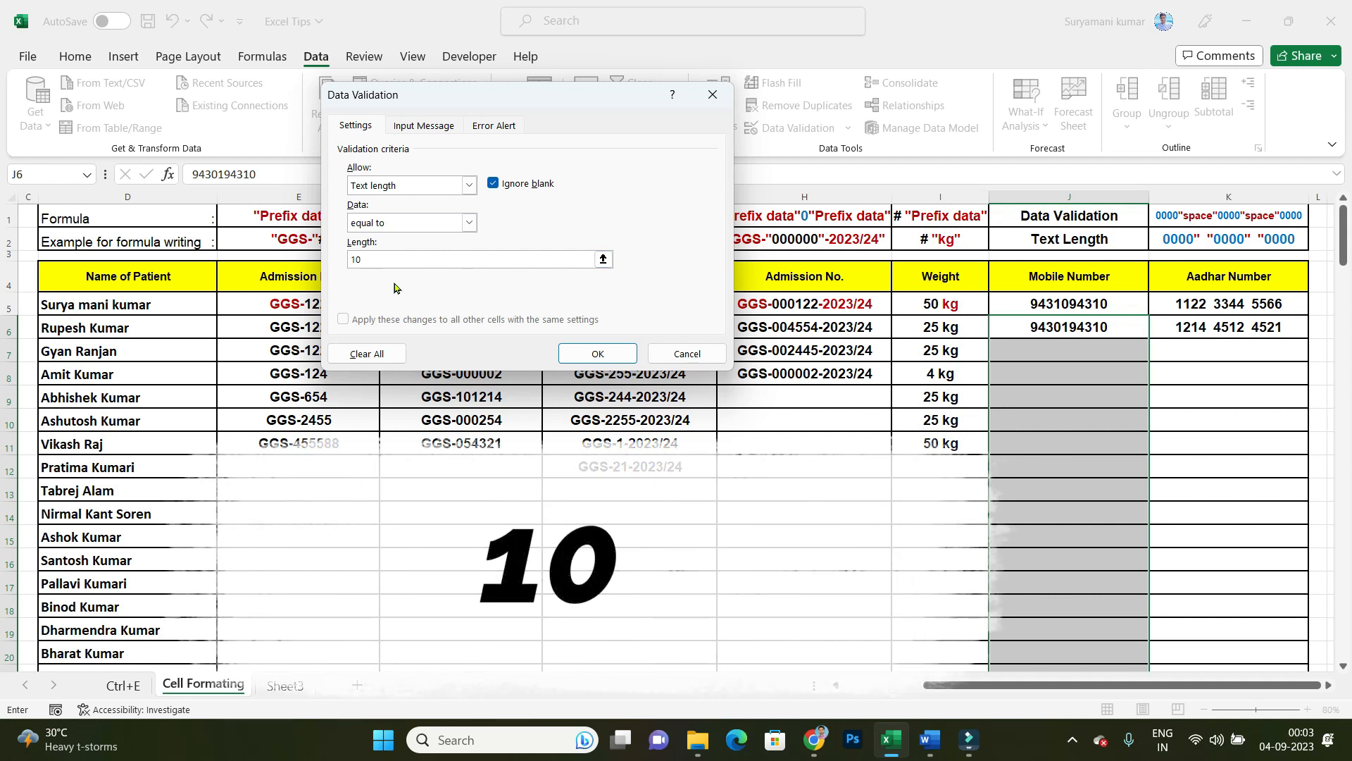
Step: Give the validation an error alert titled "Wrong Mobile Number" with the message "Please Enter 10 Digit Mobile Number", and apply the rule
click(494, 127)
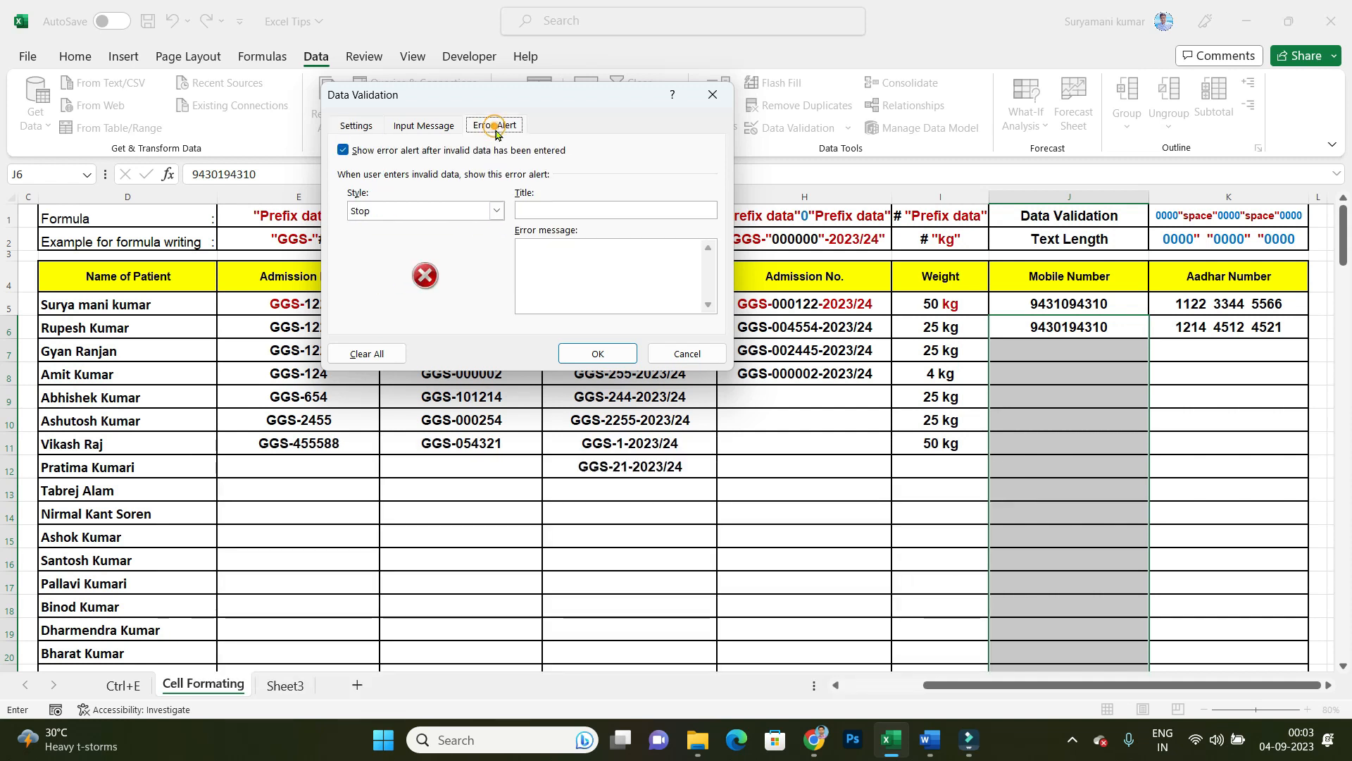
click(560, 212)
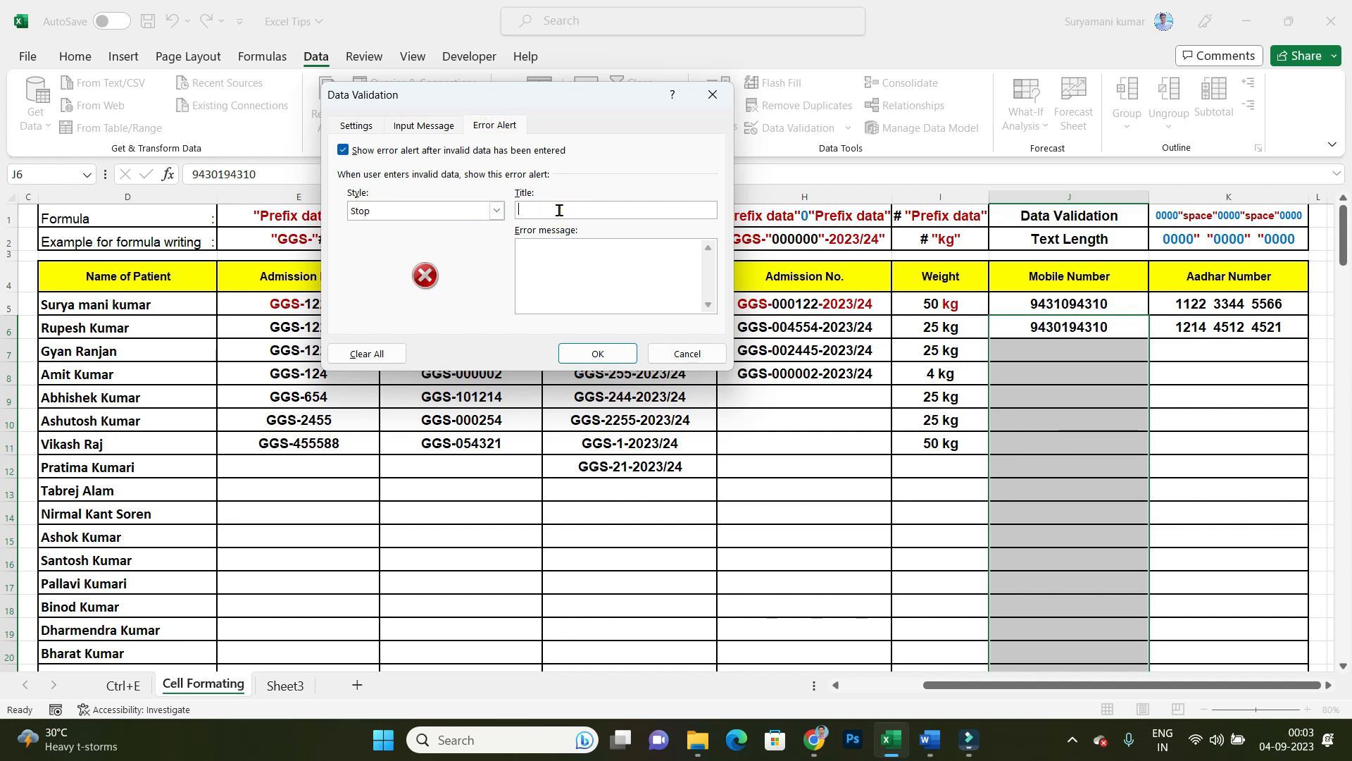
text(Wron)
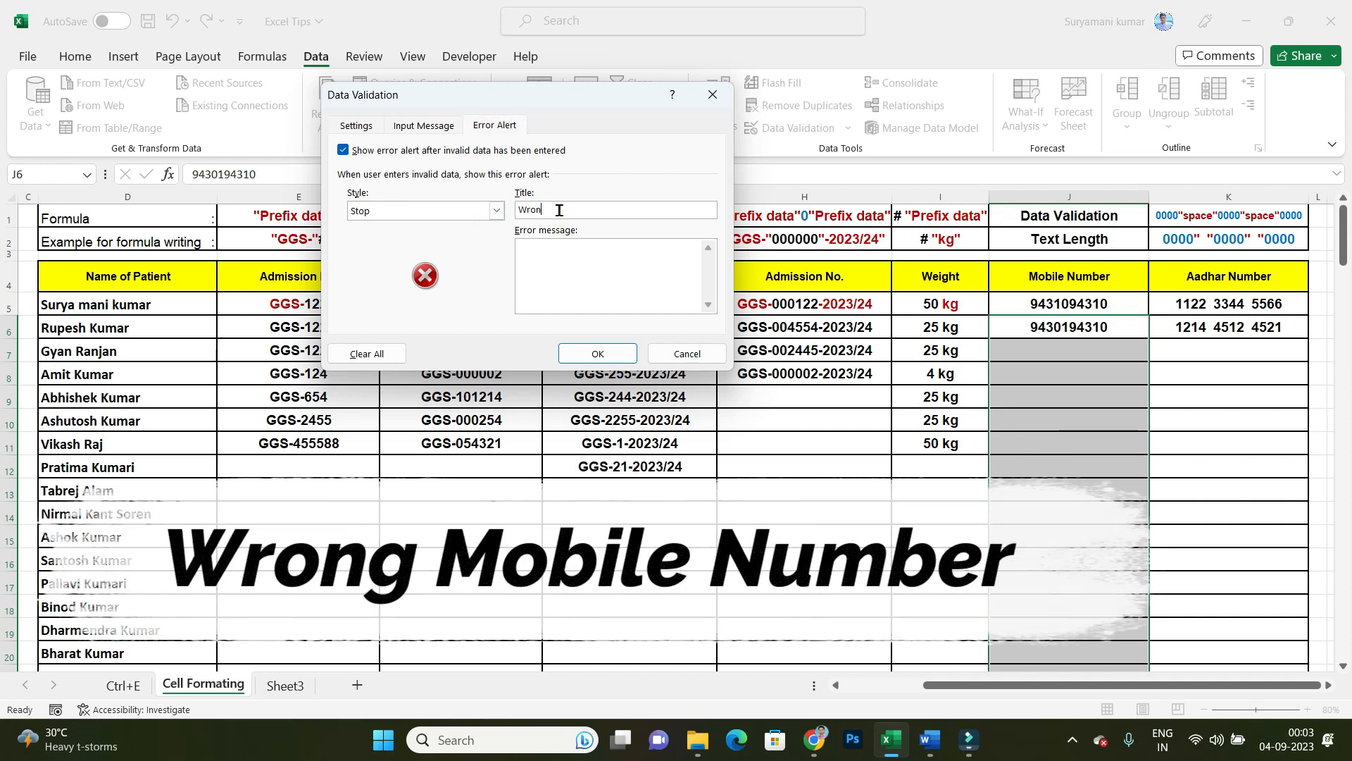
text(g Mobile Number)
key(Tab)
text(Please Enter 10 Digit Mobile N)
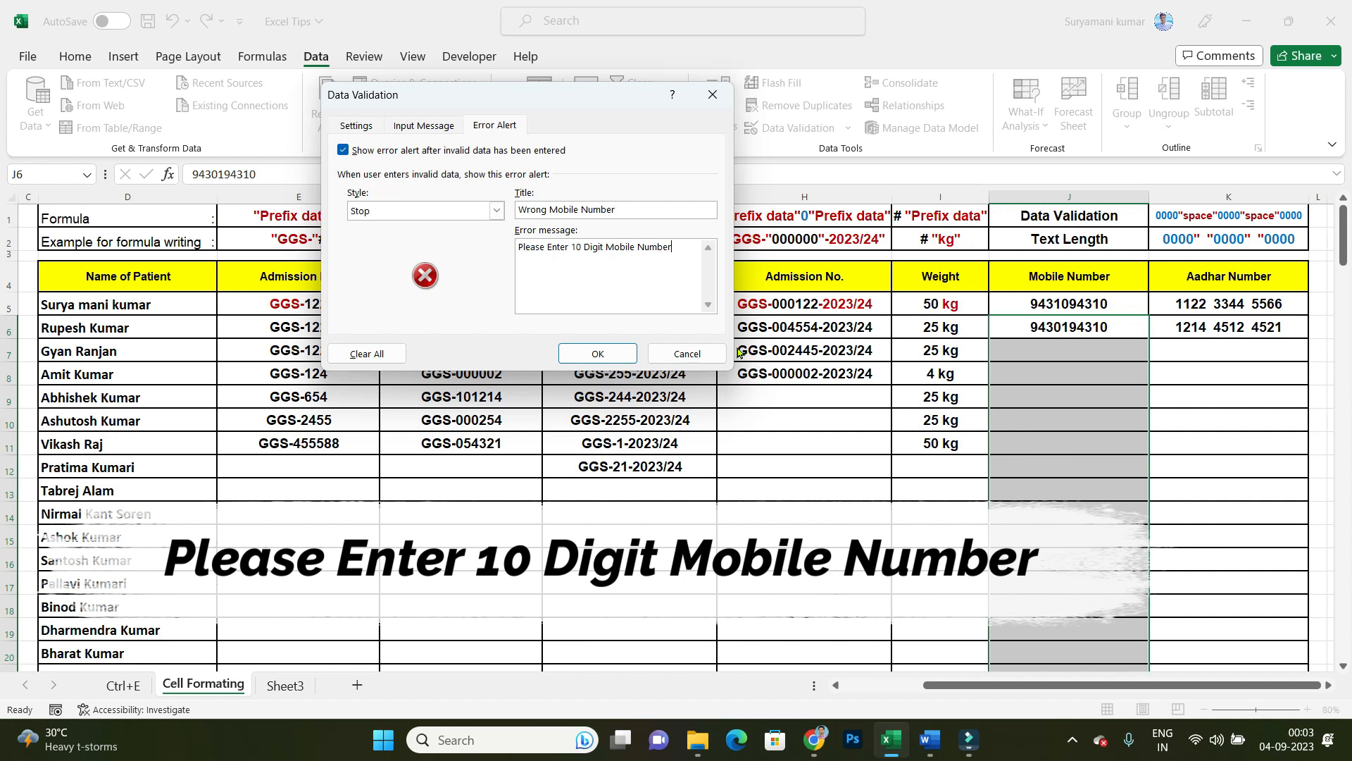
click(598, 353)
Step: Test the validation by entering a seven-digit number in Mobile Number cell J7
click(1090, 352)
text(2152445)
key(Return)
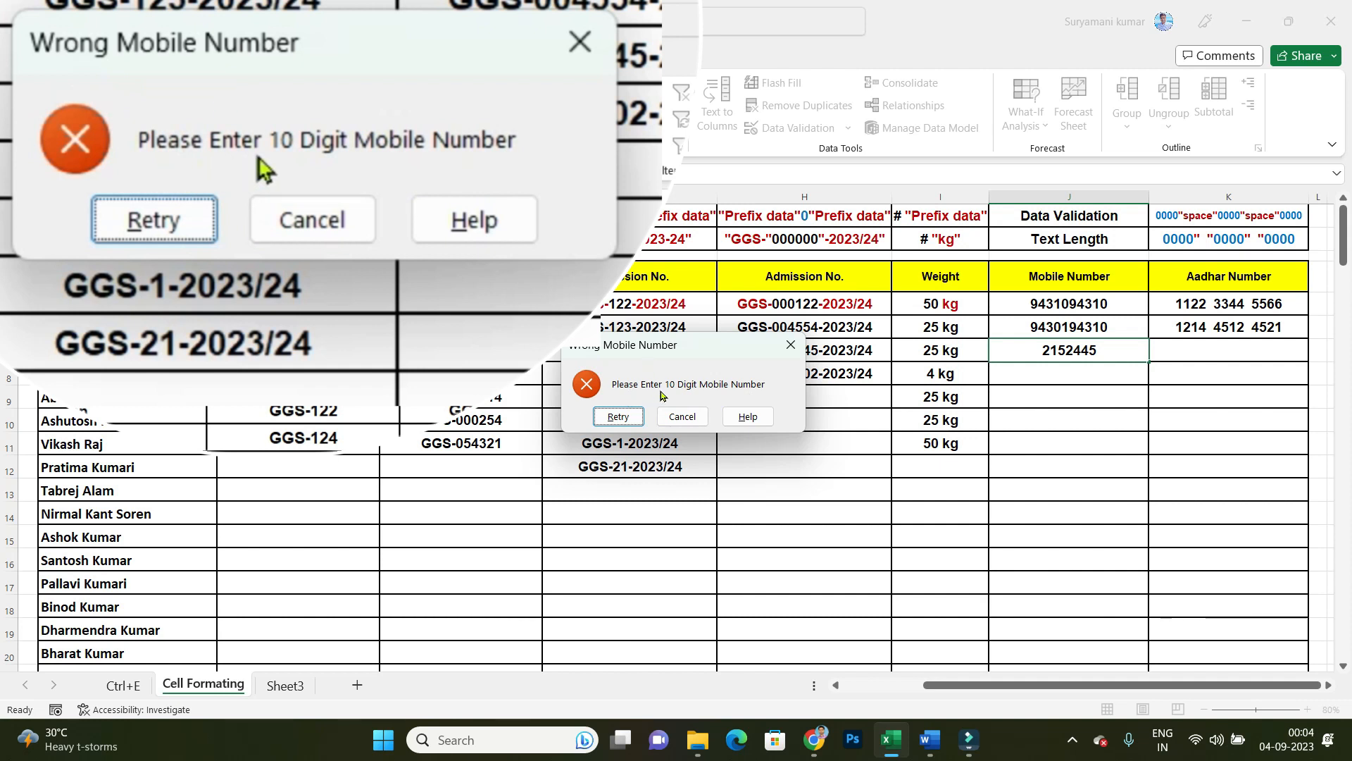
Step: Retry the entry in cell J7 with a ten-digit mobile number
click(623, 418)
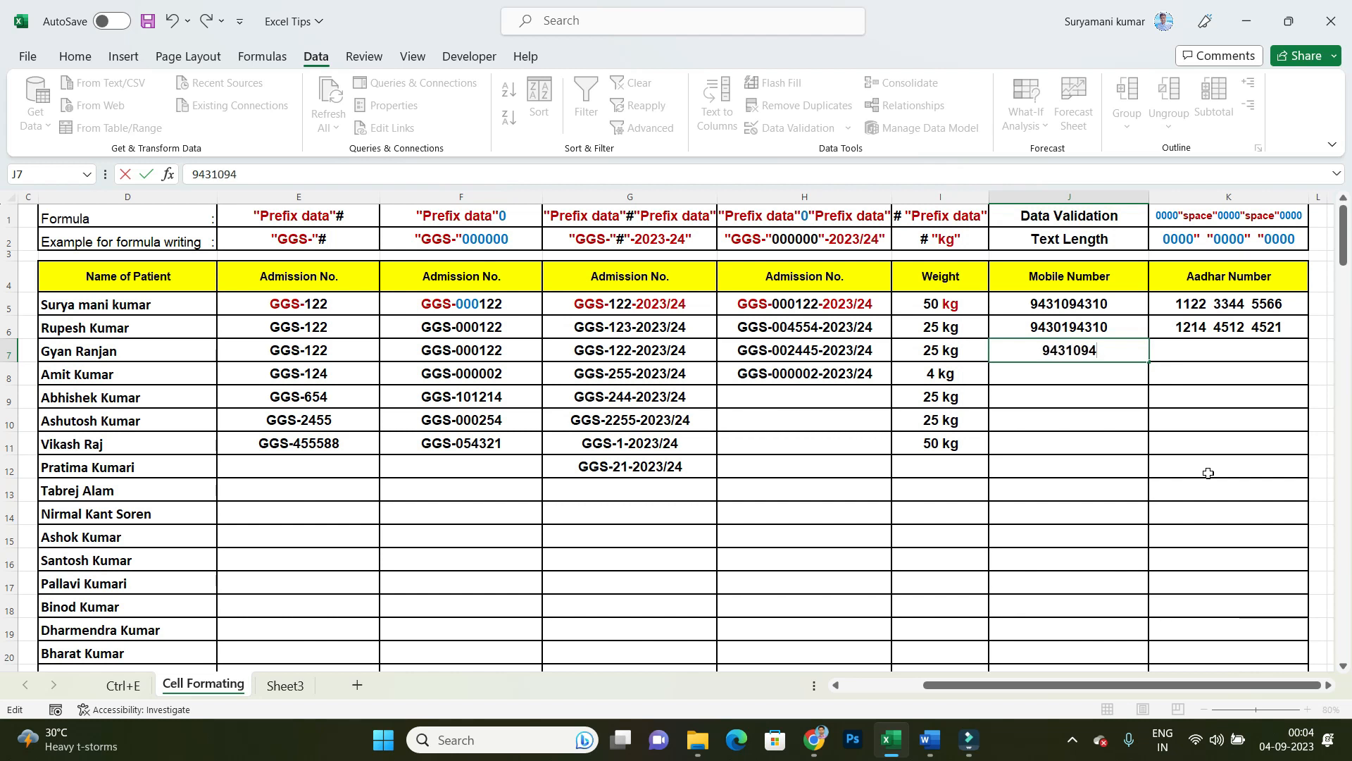
key(Return)
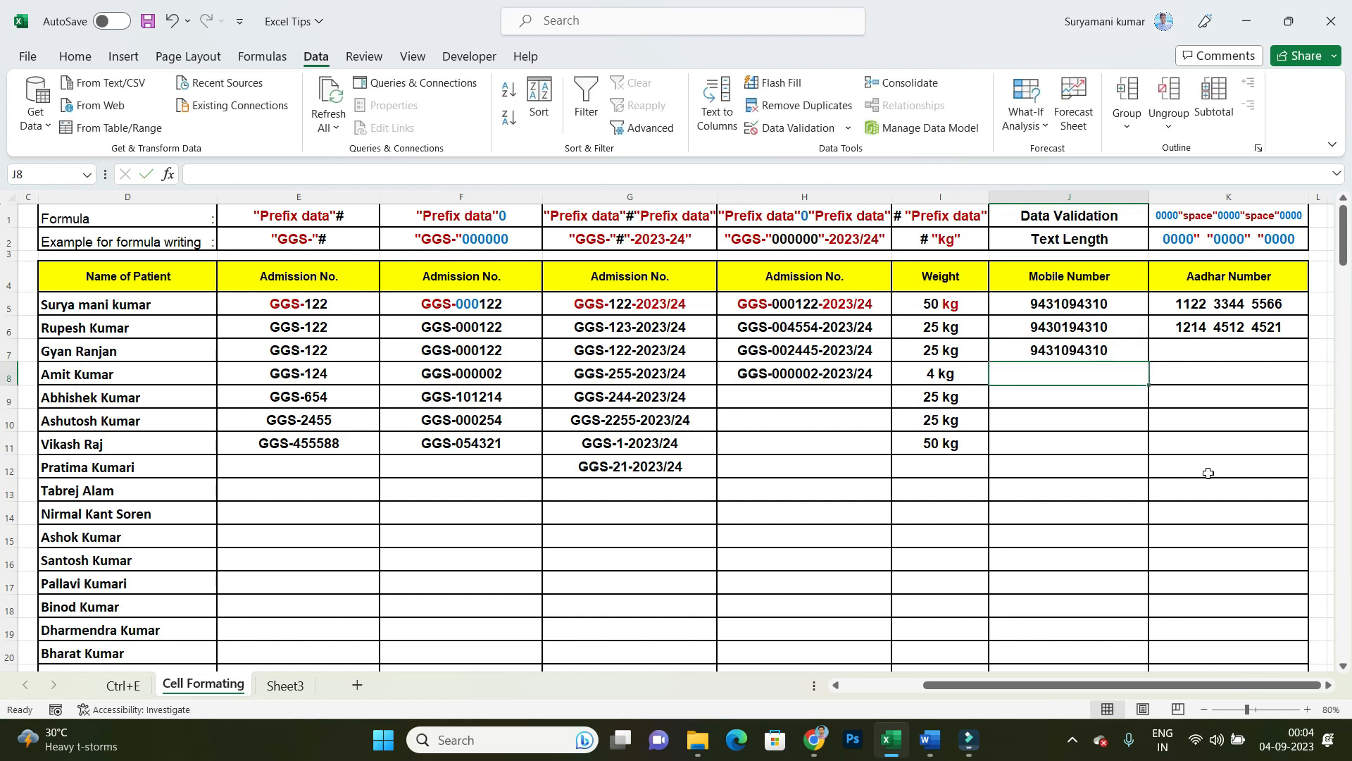
Step: Try adding an eleventh digit, 1, to the mobile number in J7, and restore the ten-digit number
click(1111, 352)
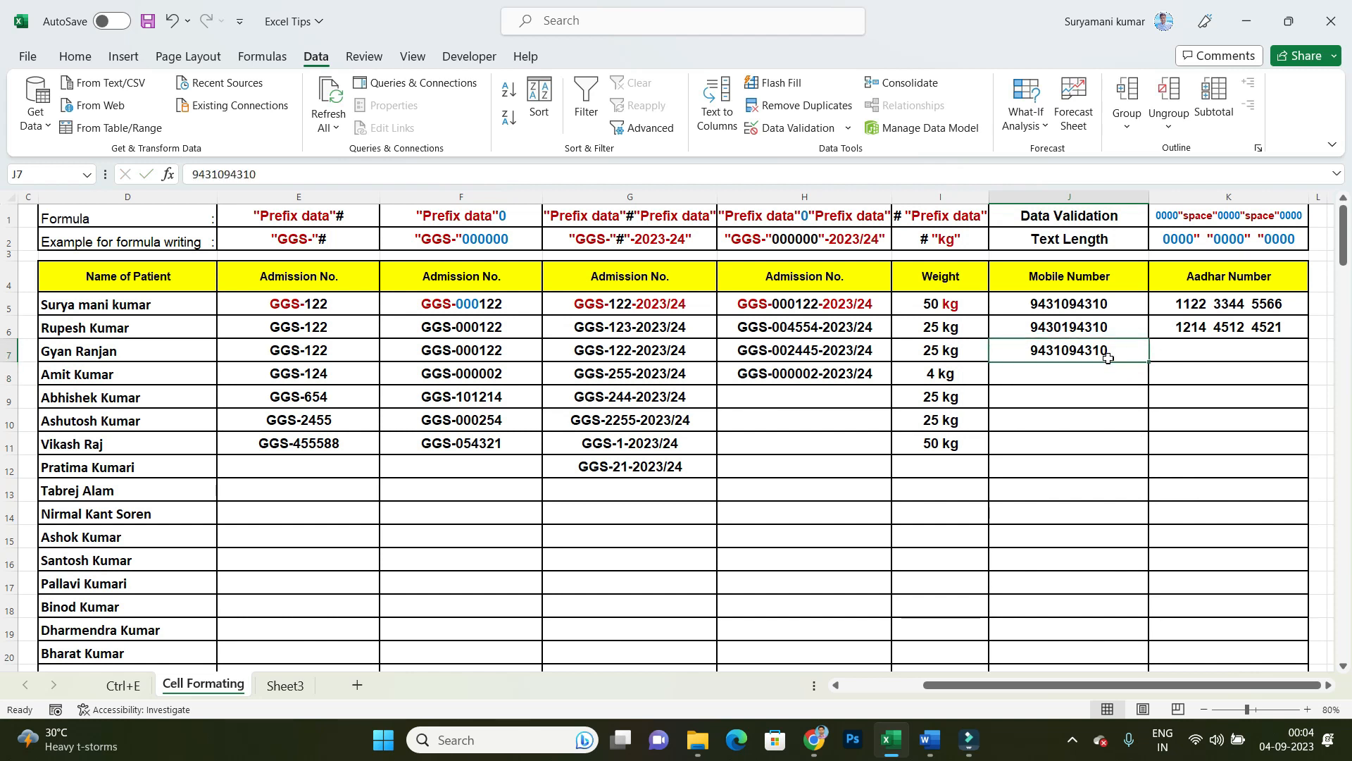
double_click(1110, 348)
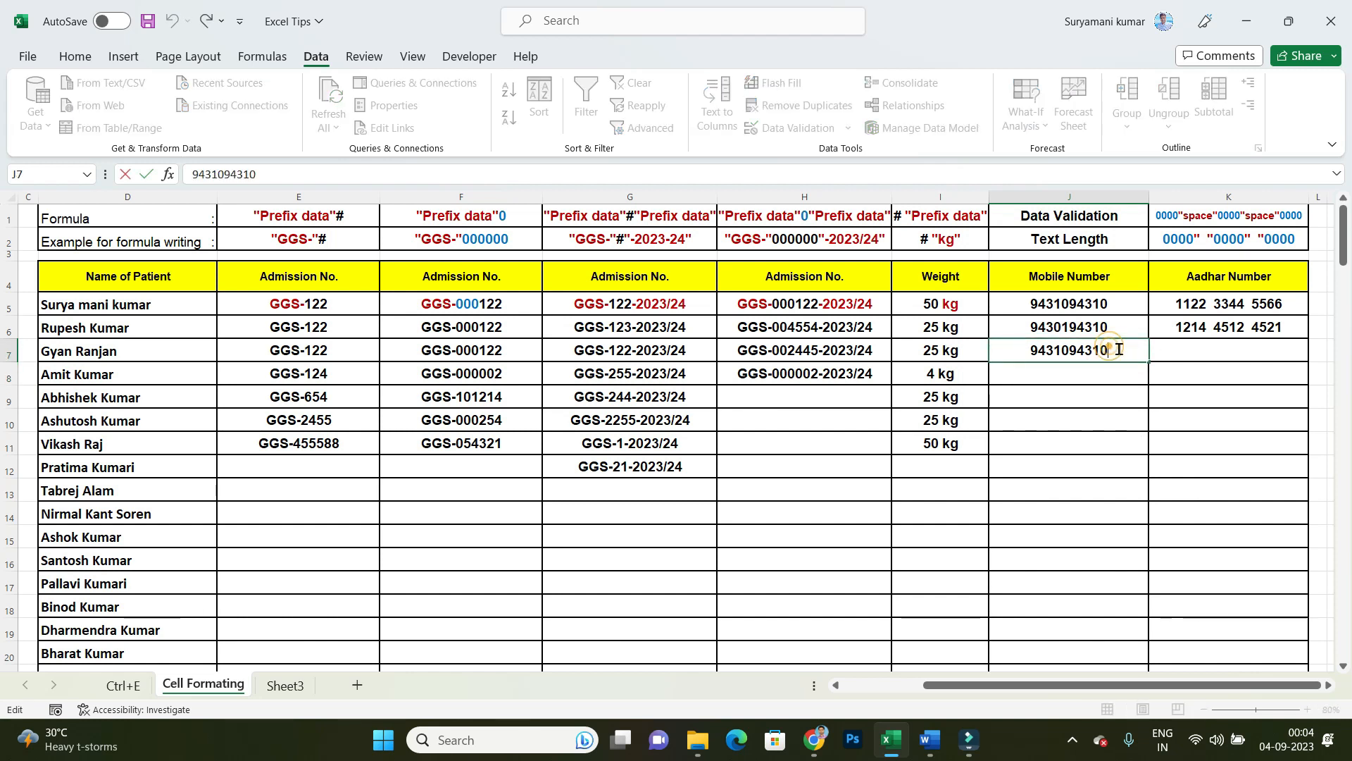
text(1)
key(Return)
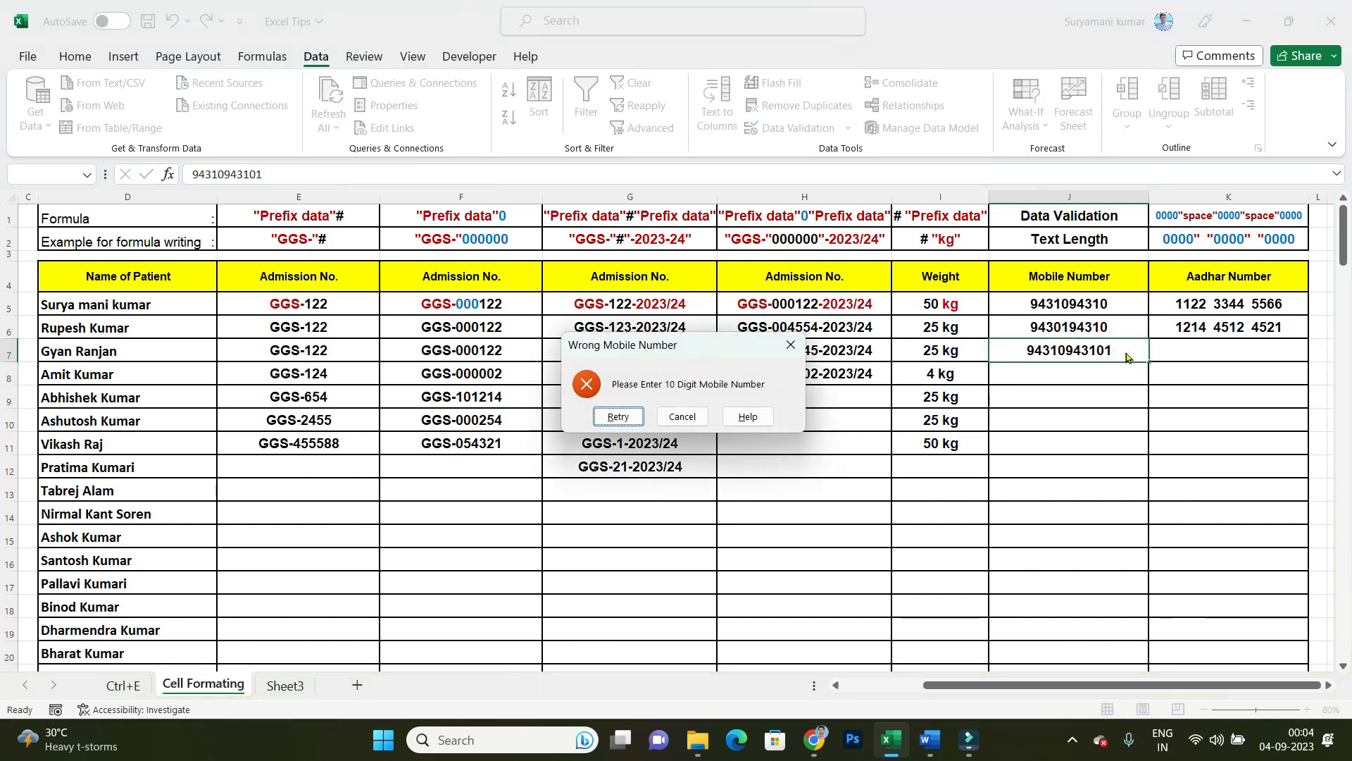
click(619, 418)
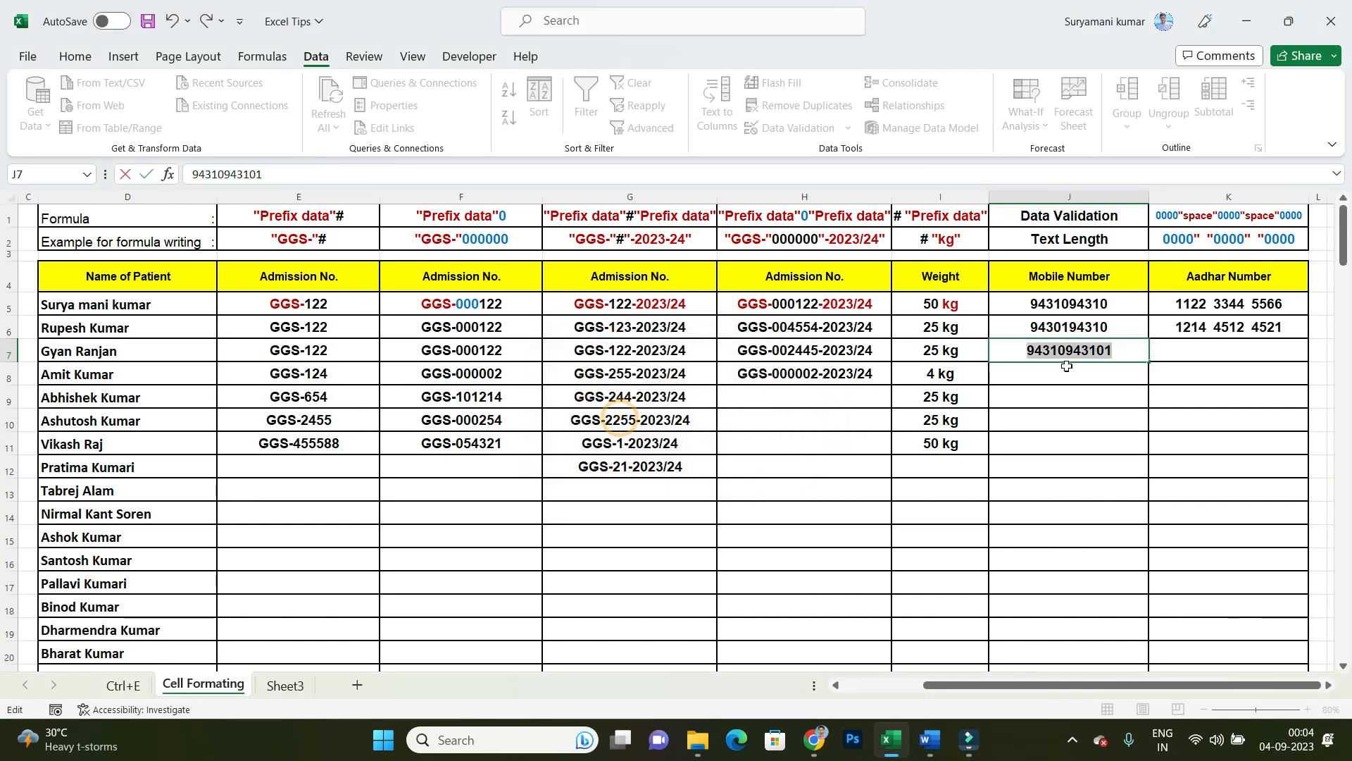
key(ctrl+v)
key(Tab)
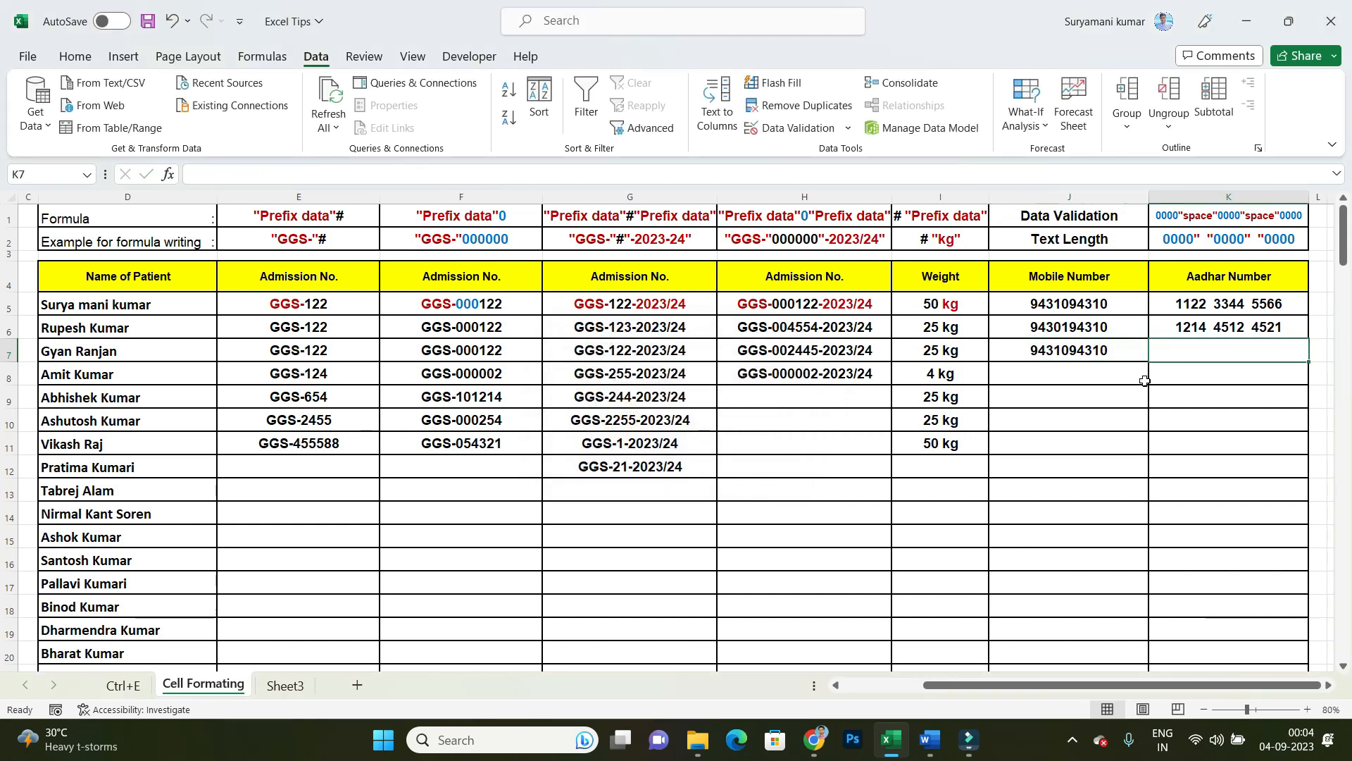
Step: Enter a ten-digit mobile number in Mobile Number cell J9
click(1127, 395)
text(12)
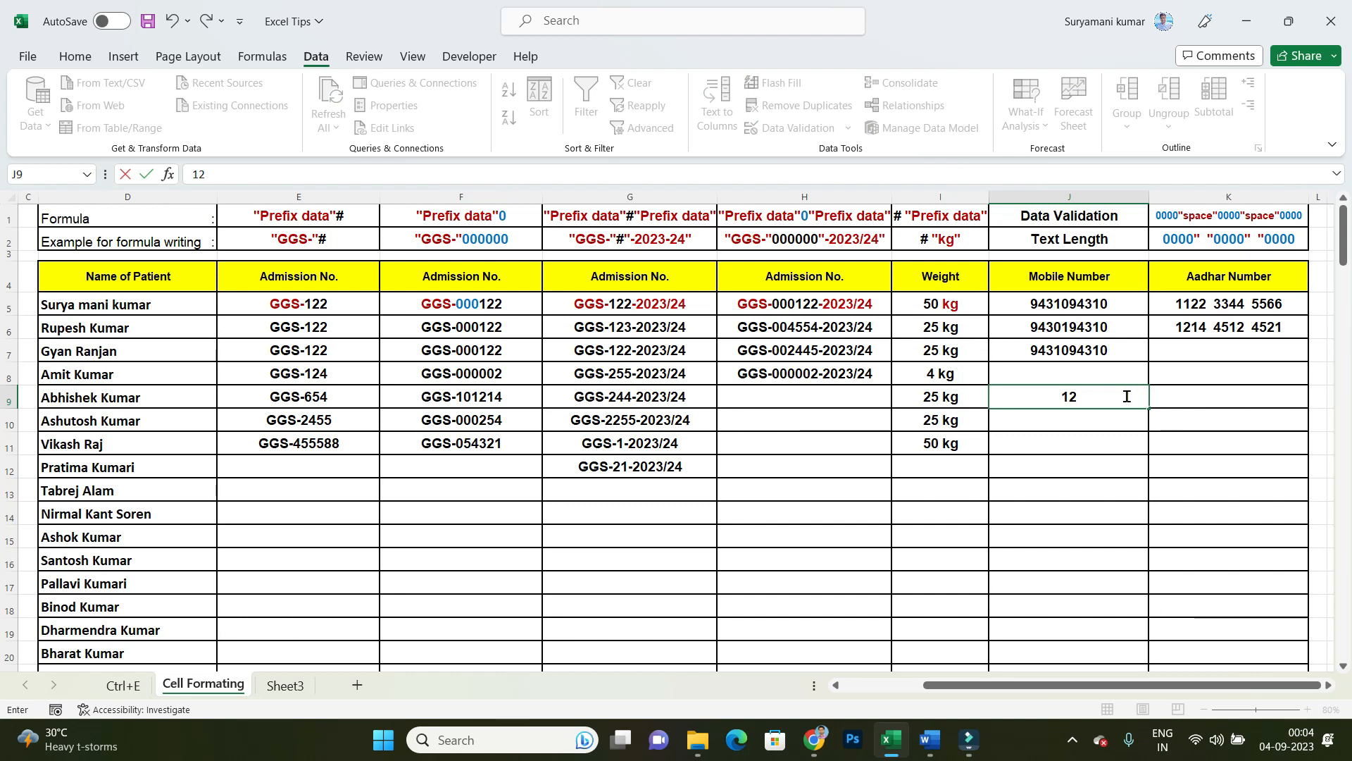
text(42294422)
key(Return)
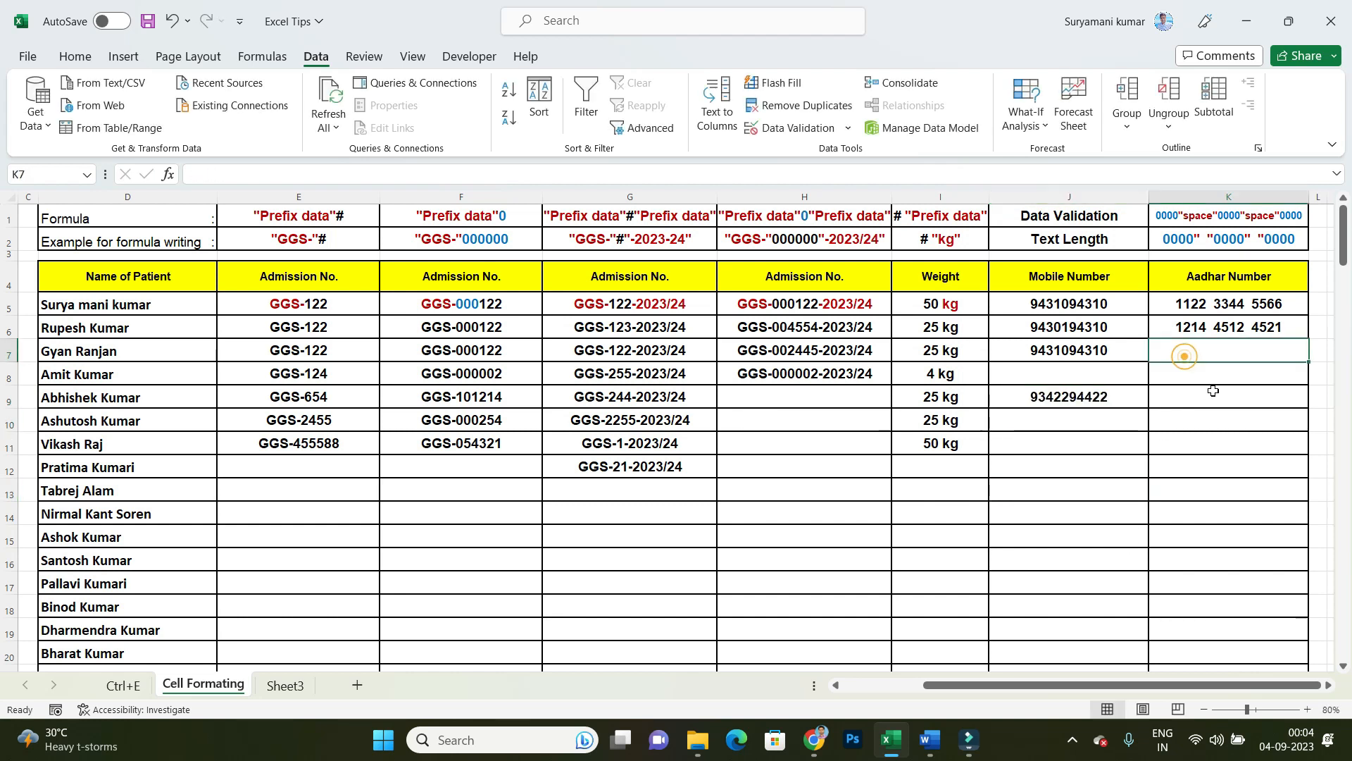
Step: Enter a twelve-digit Aadhar number without spaces in cell K7
click(1216, 476)
click(1212, 358)
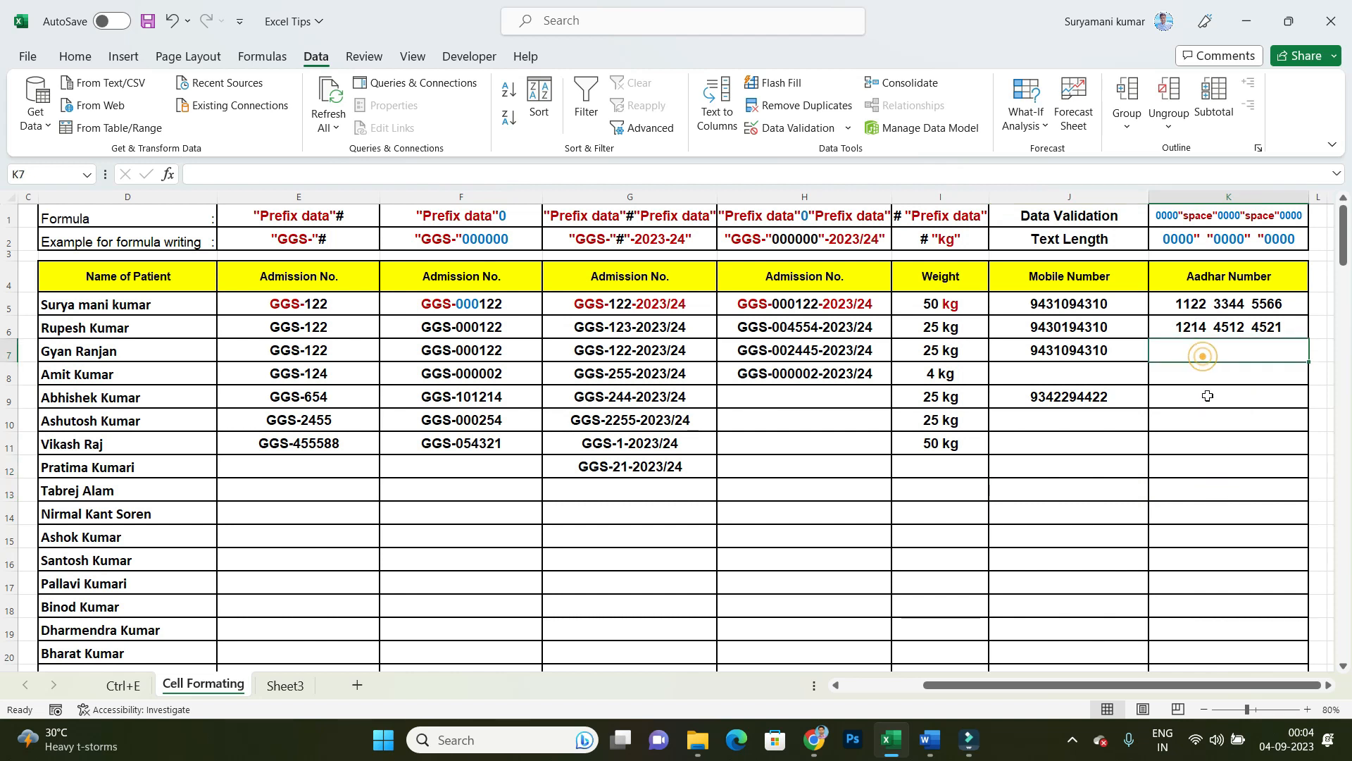
click(1210, 388)
click(1211, 331)
click(1217, 349)
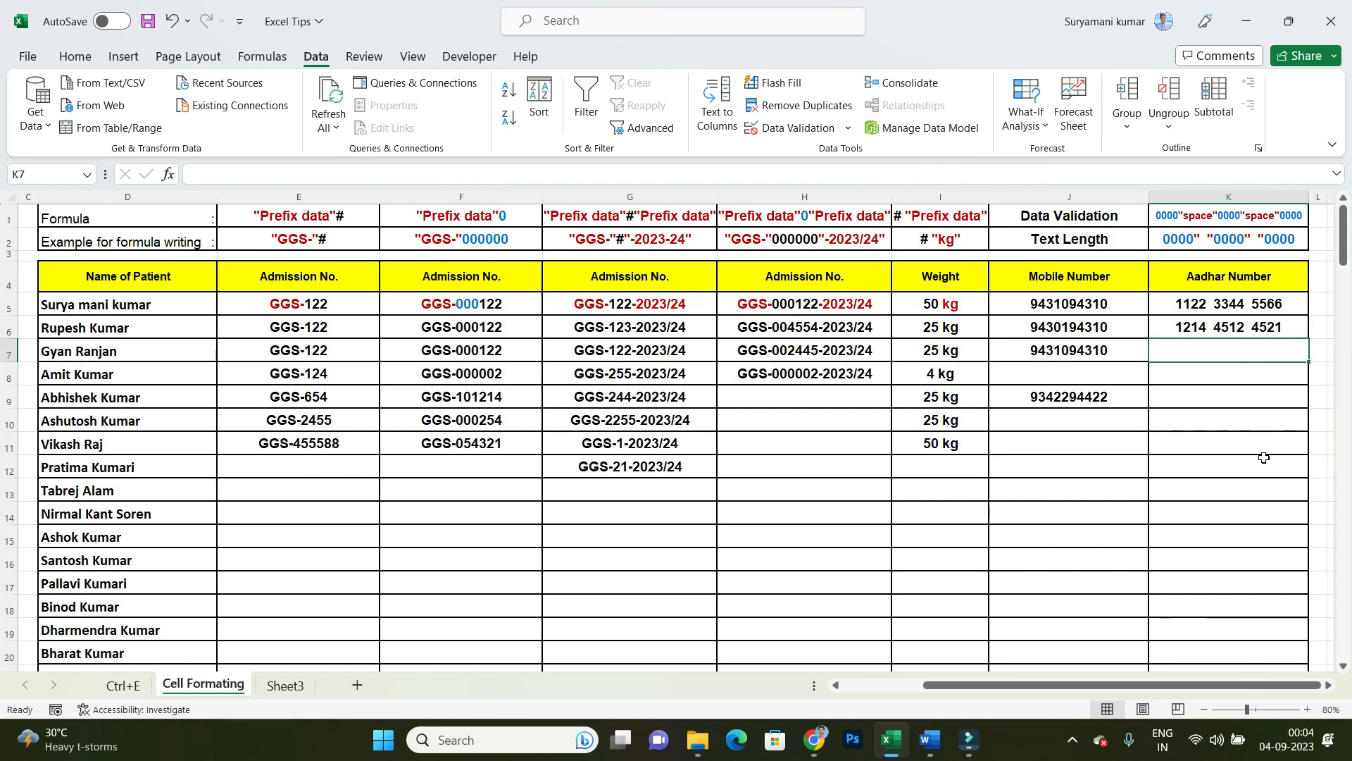
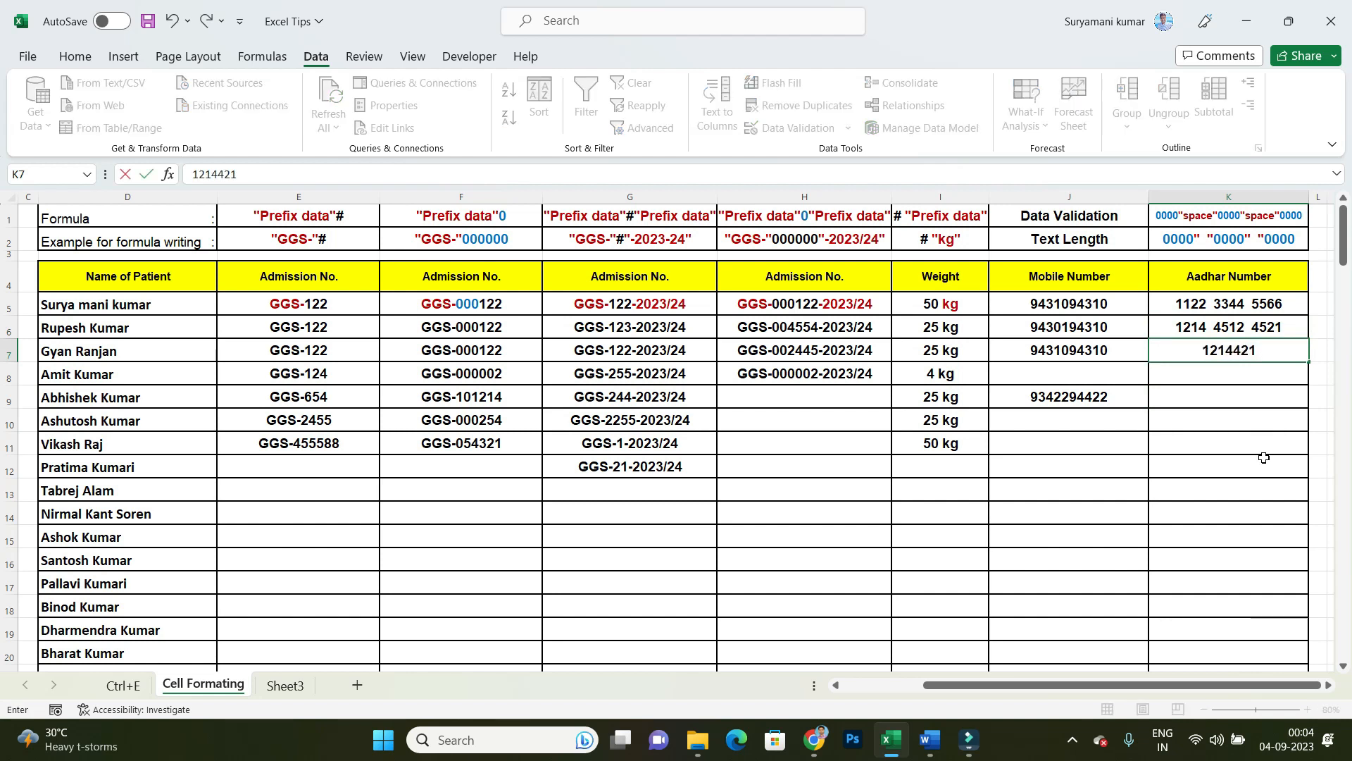
key(Return)
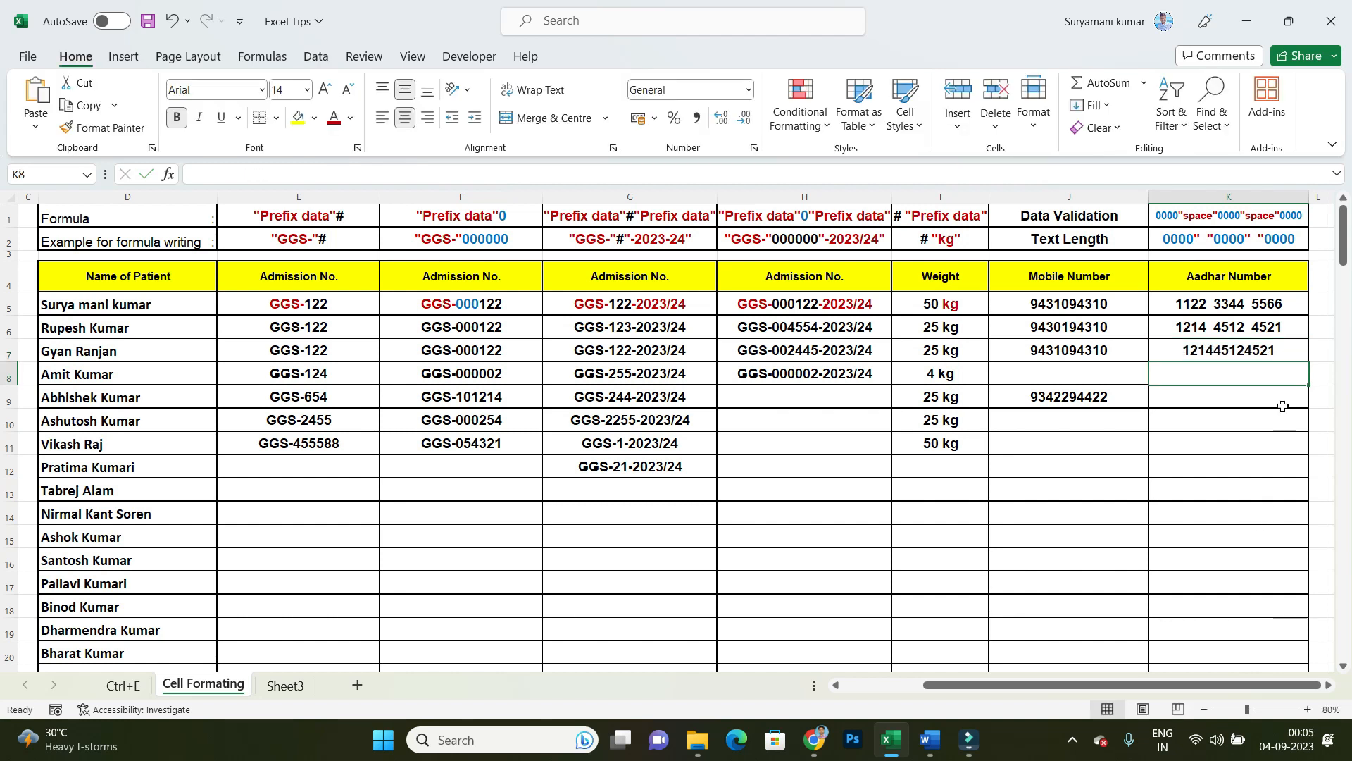
Step: Apply the custom number format 0000" "0000" "0000 to the Aadhar Number cells from K7 downward
click(1235, 356)
click(1233, 381)
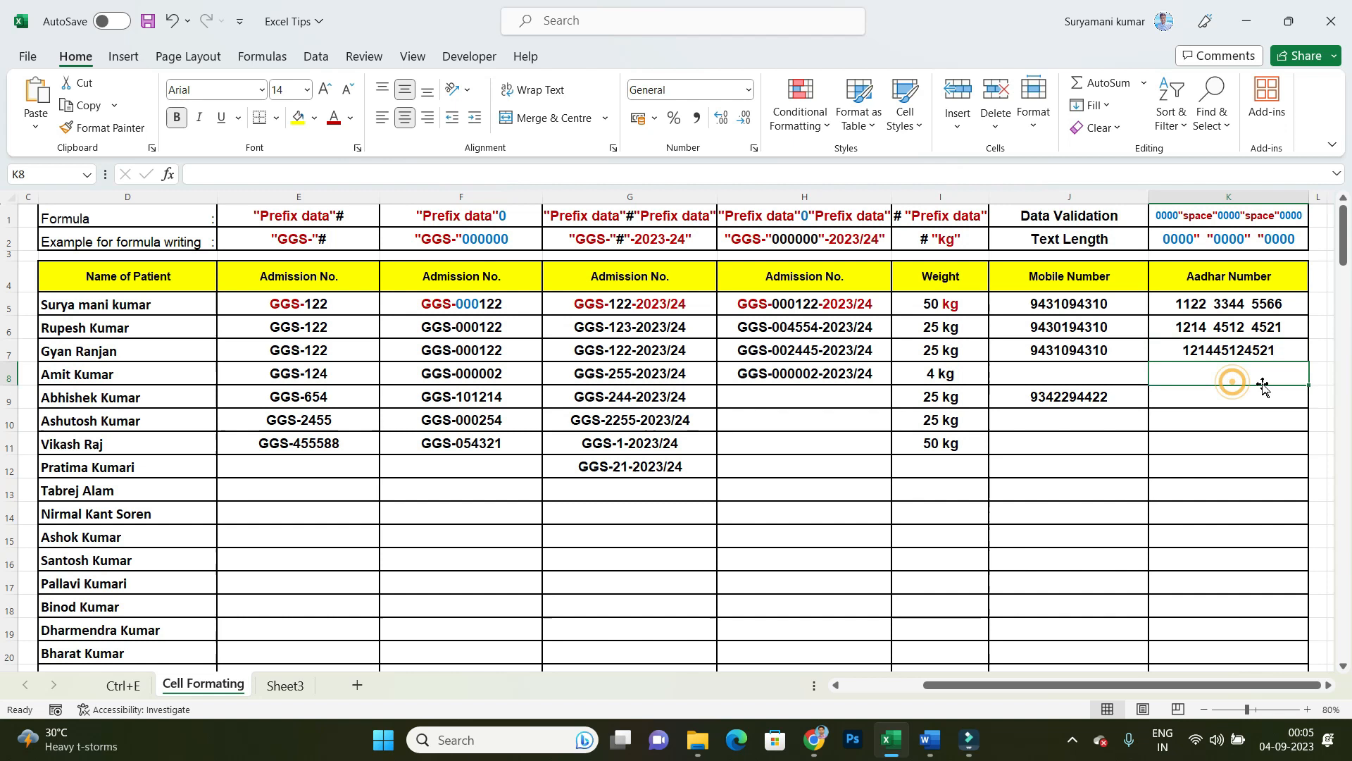
drag(1229, 350, 1223, 636)
scroll(1198, 521, up, 20)
right_click(1231, 402)
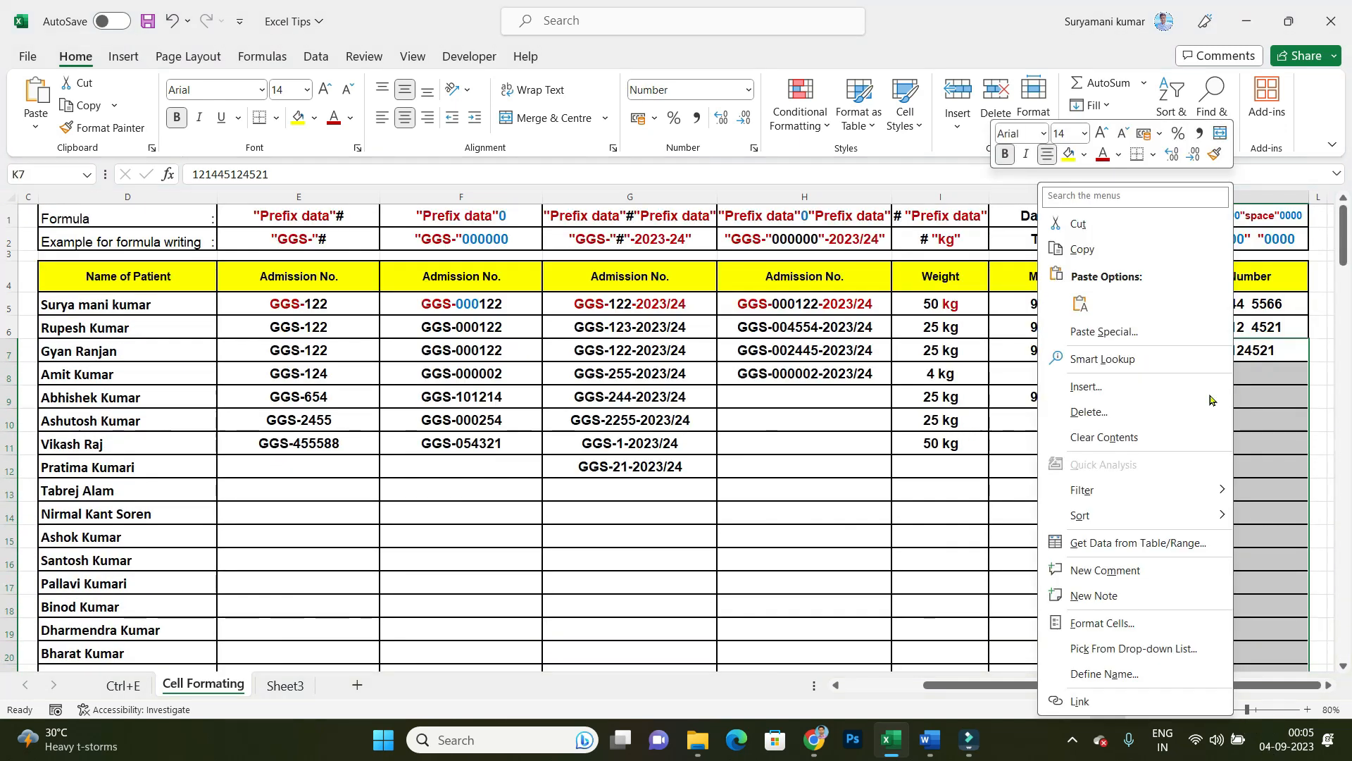
click(1107, 634)
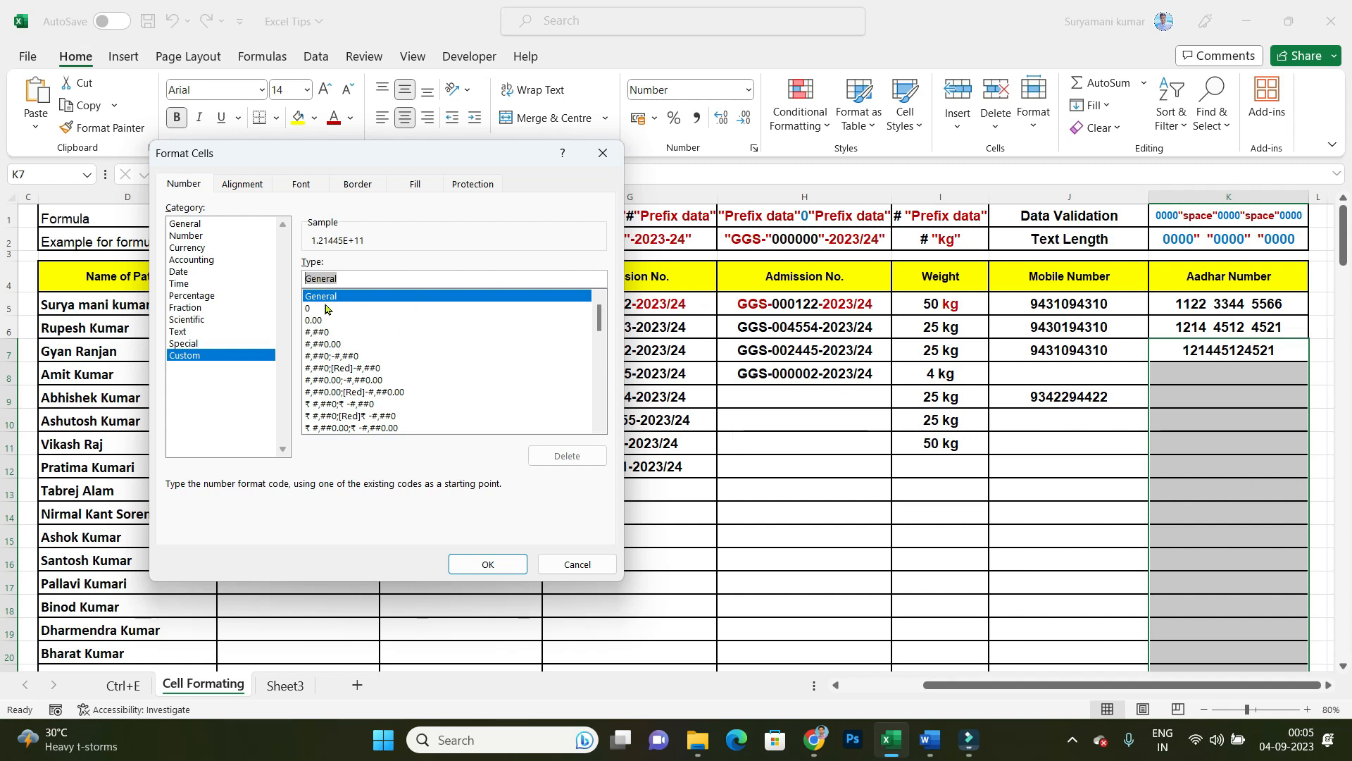
text(00)
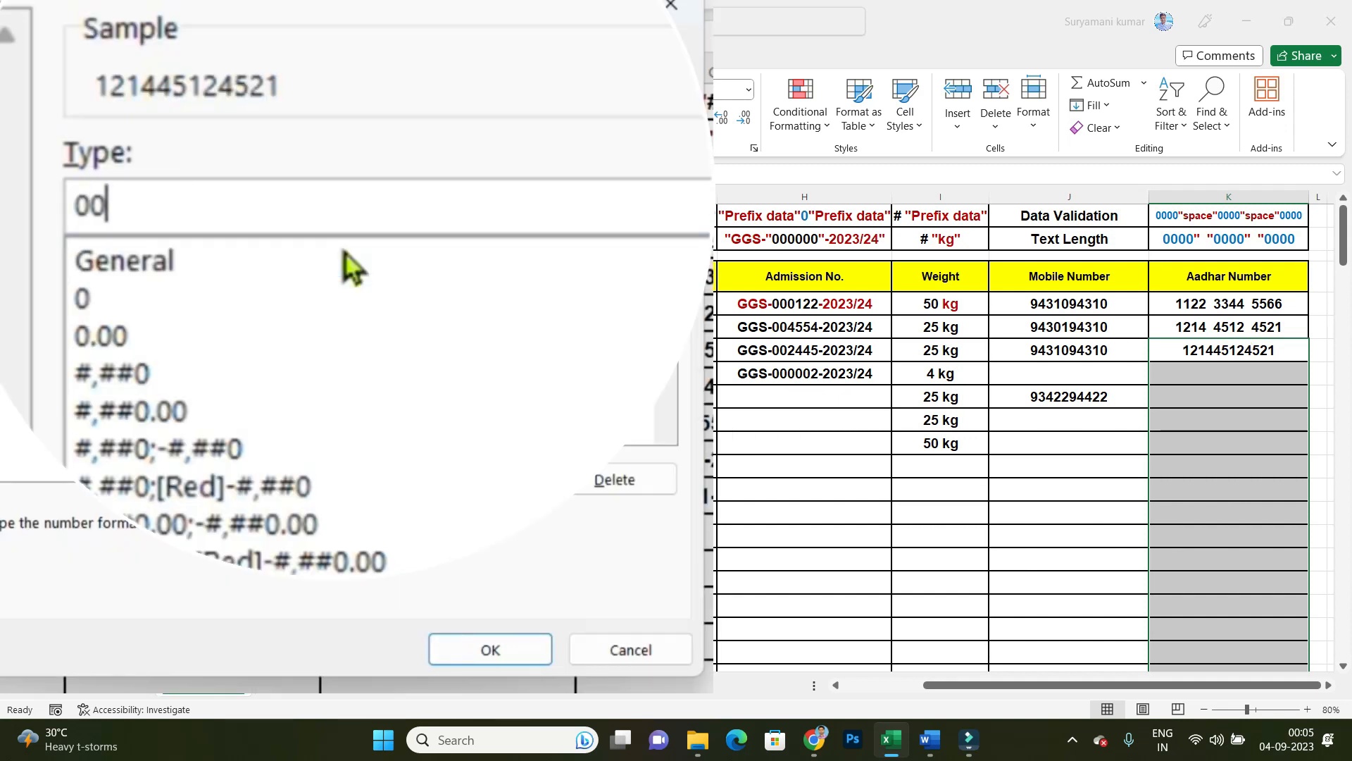
text(00)
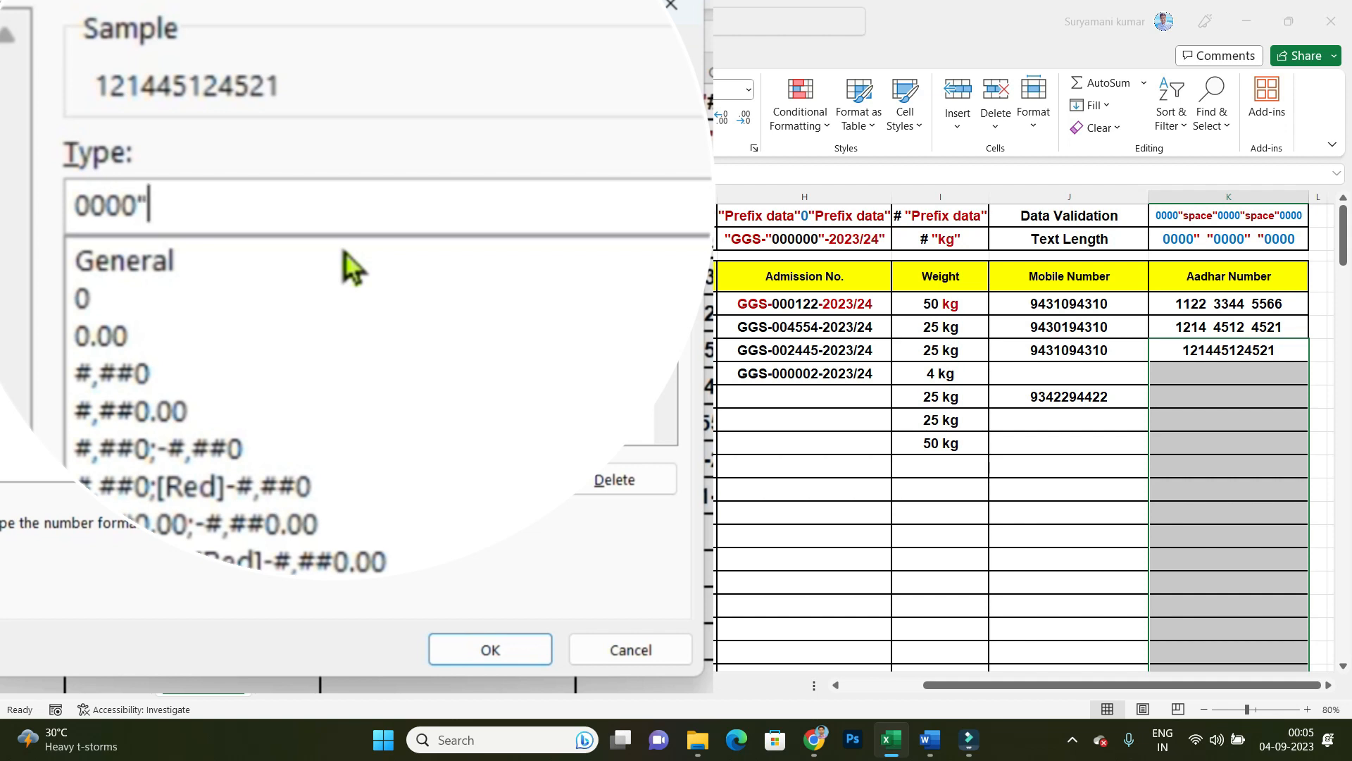
text("  ")
text(0000)
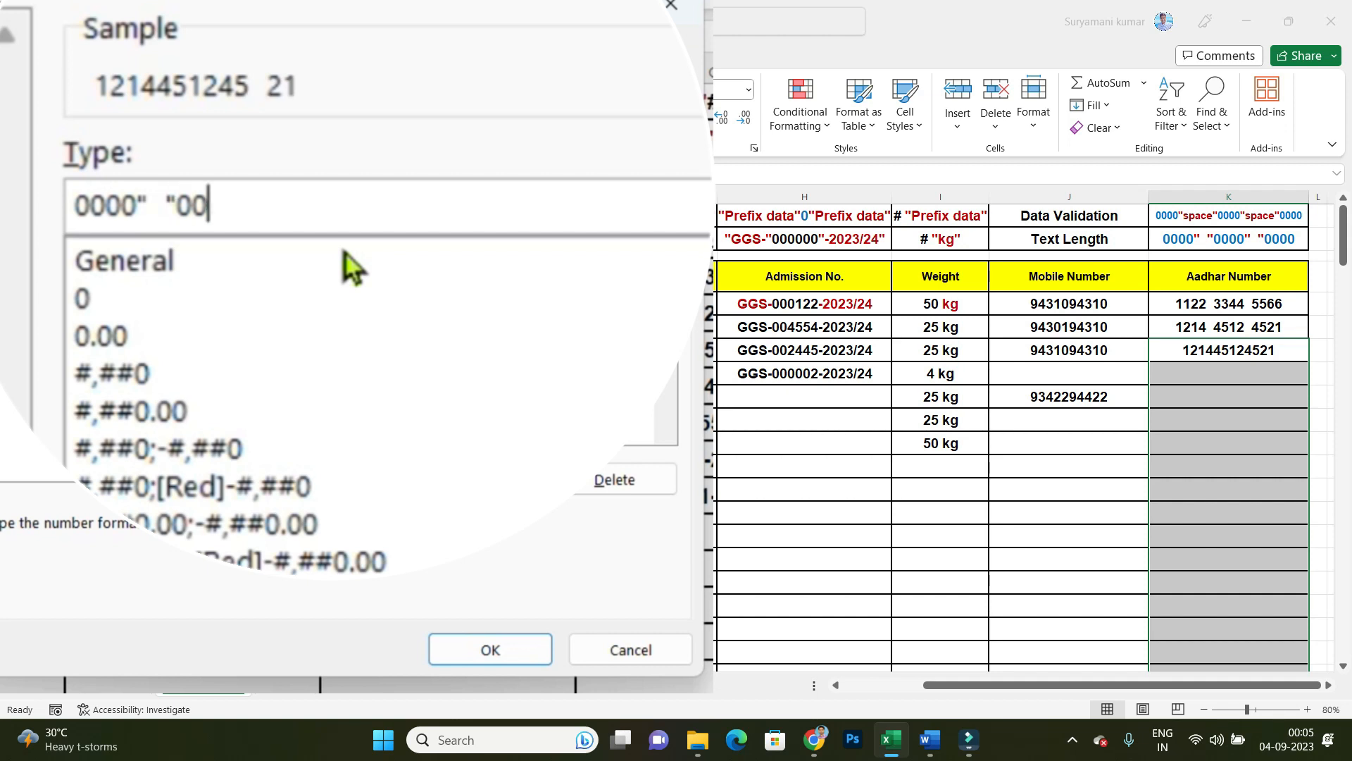
text(")
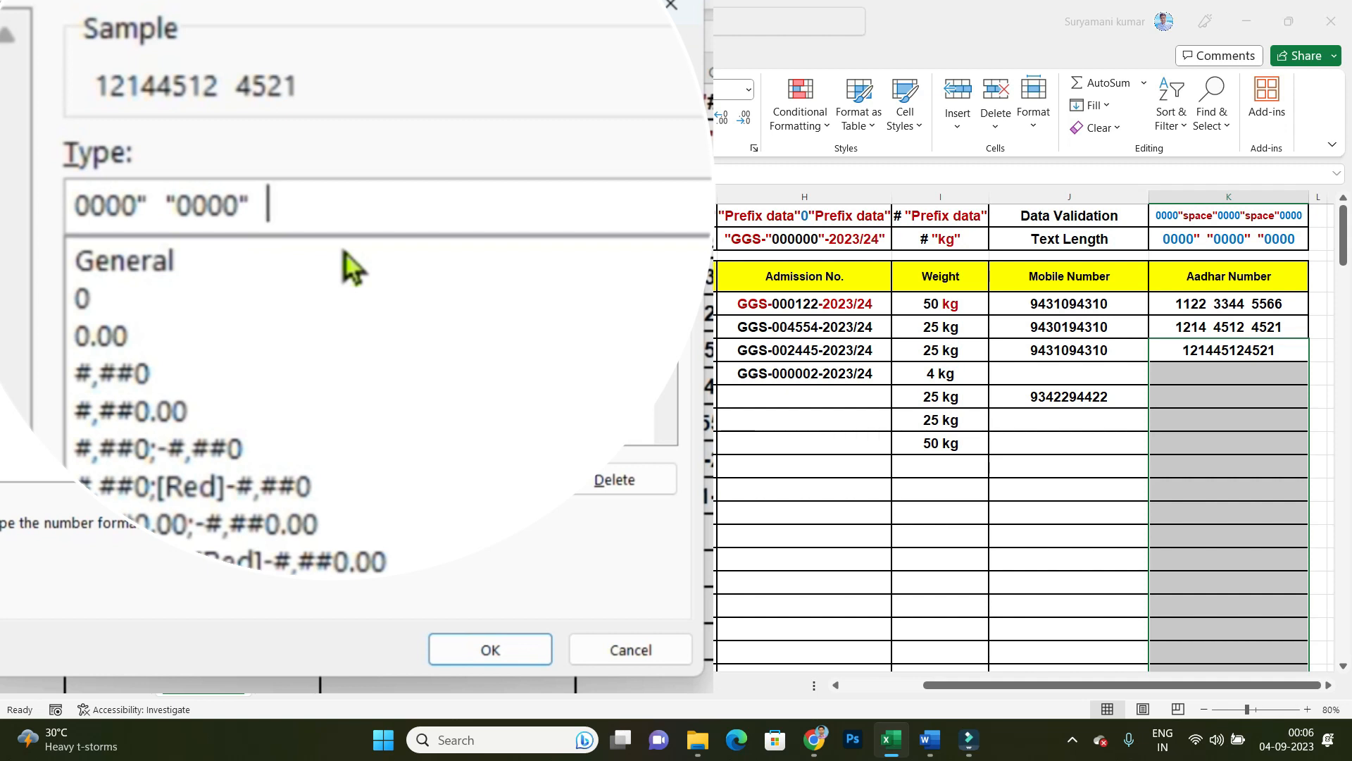
text(  "0)
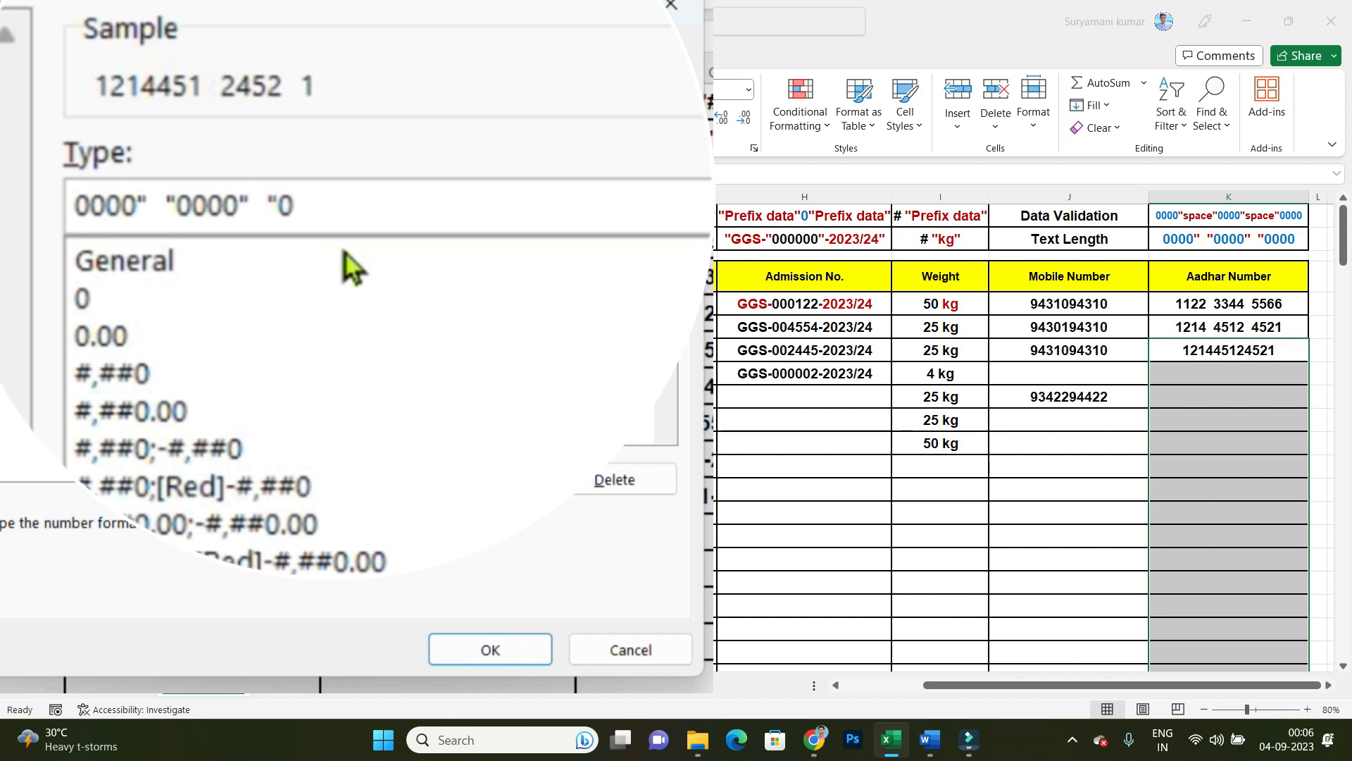
text(00)
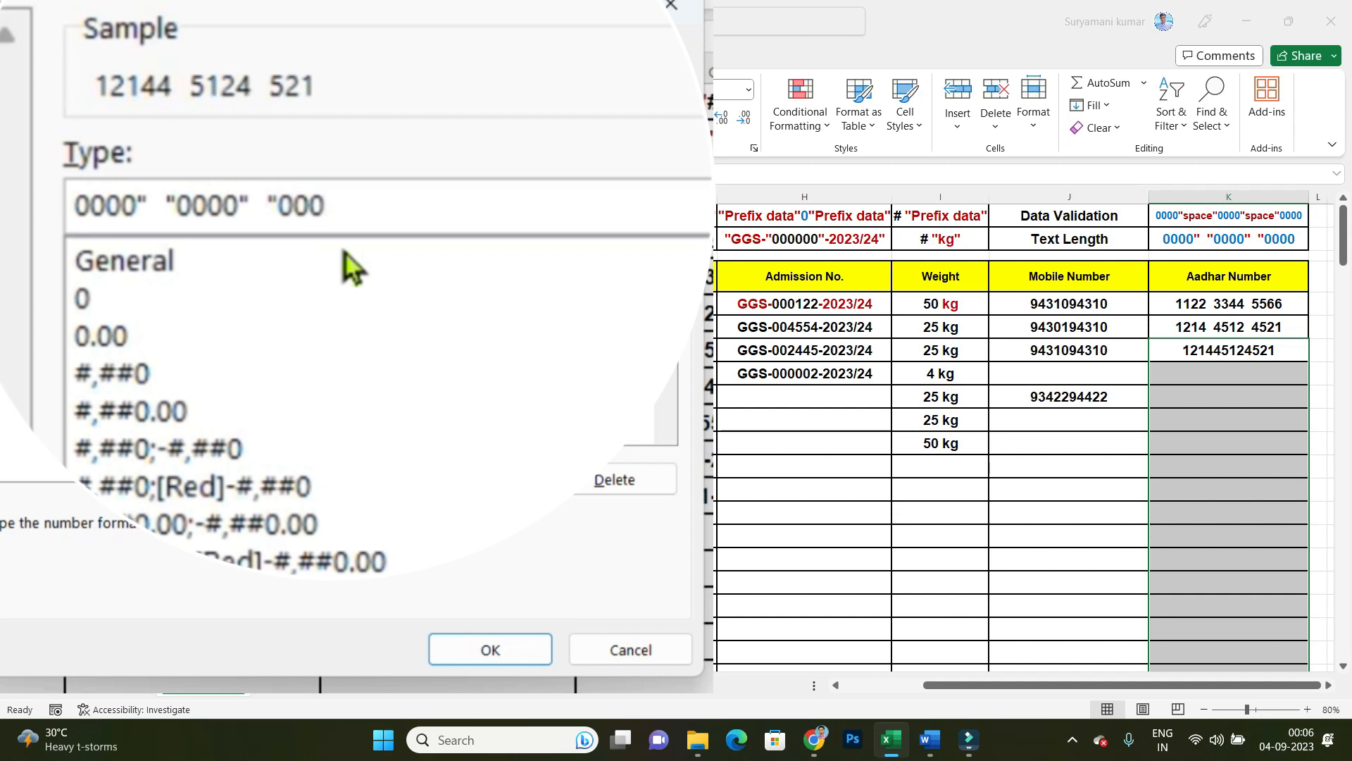
text(0)
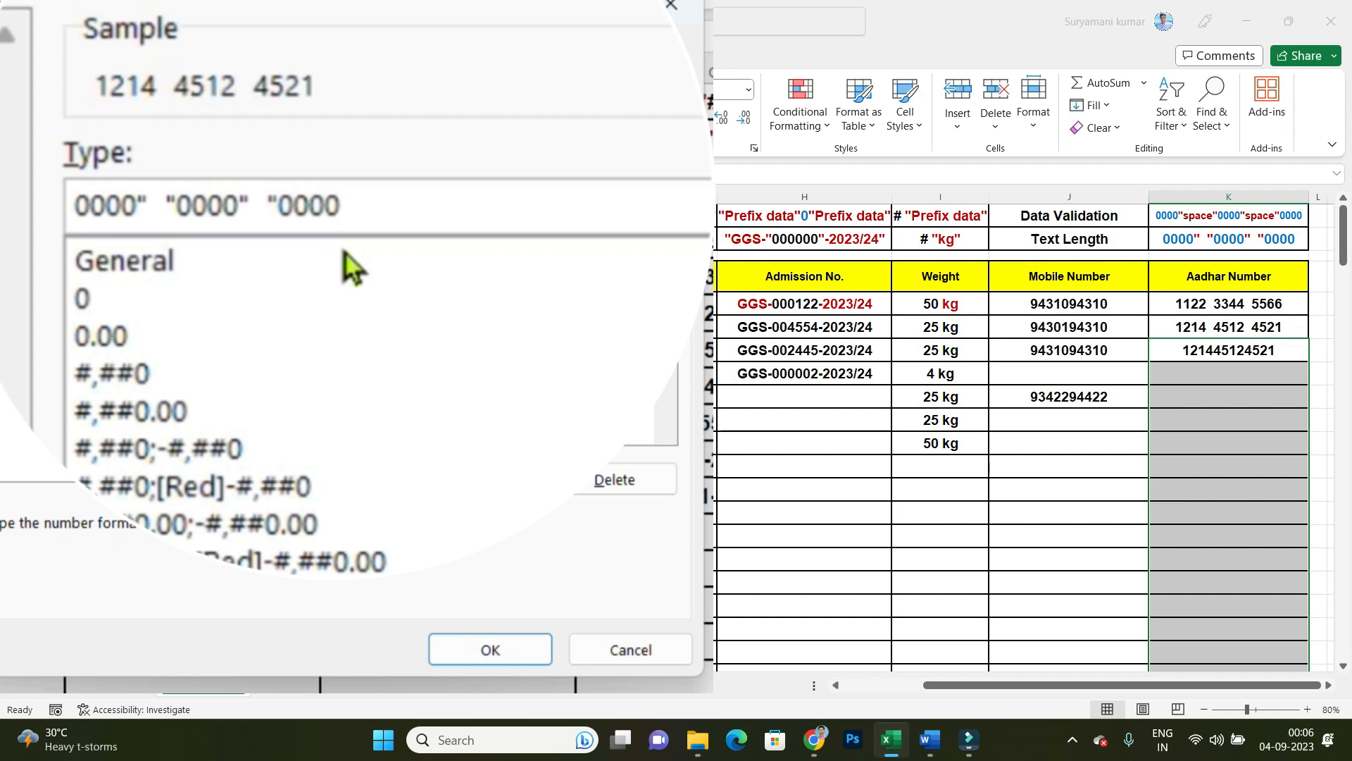
click(519, 651)
Step: Try the new grouping format by entering an eleven-digit Aadhar number in K8 and the value 12 in K9
click(1264, 422)
click(1229, 375)
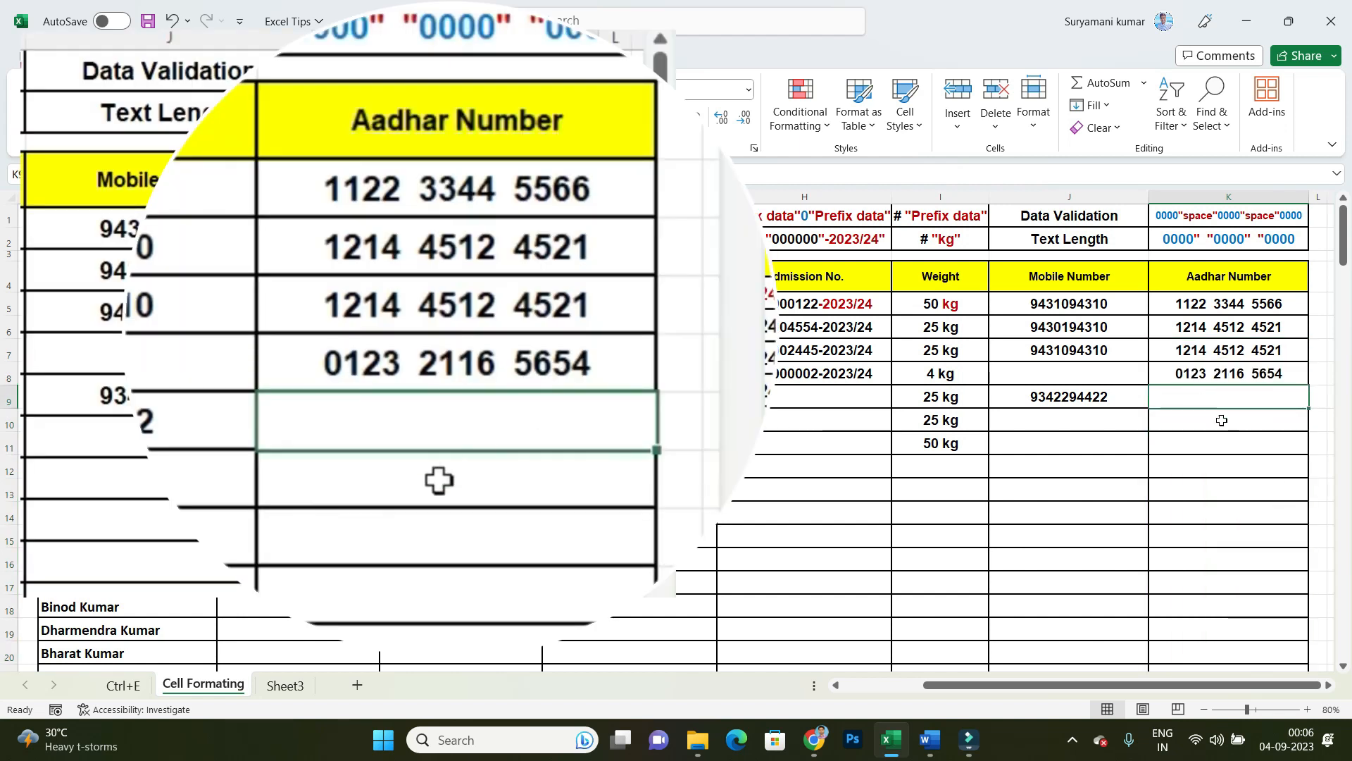
text(12)
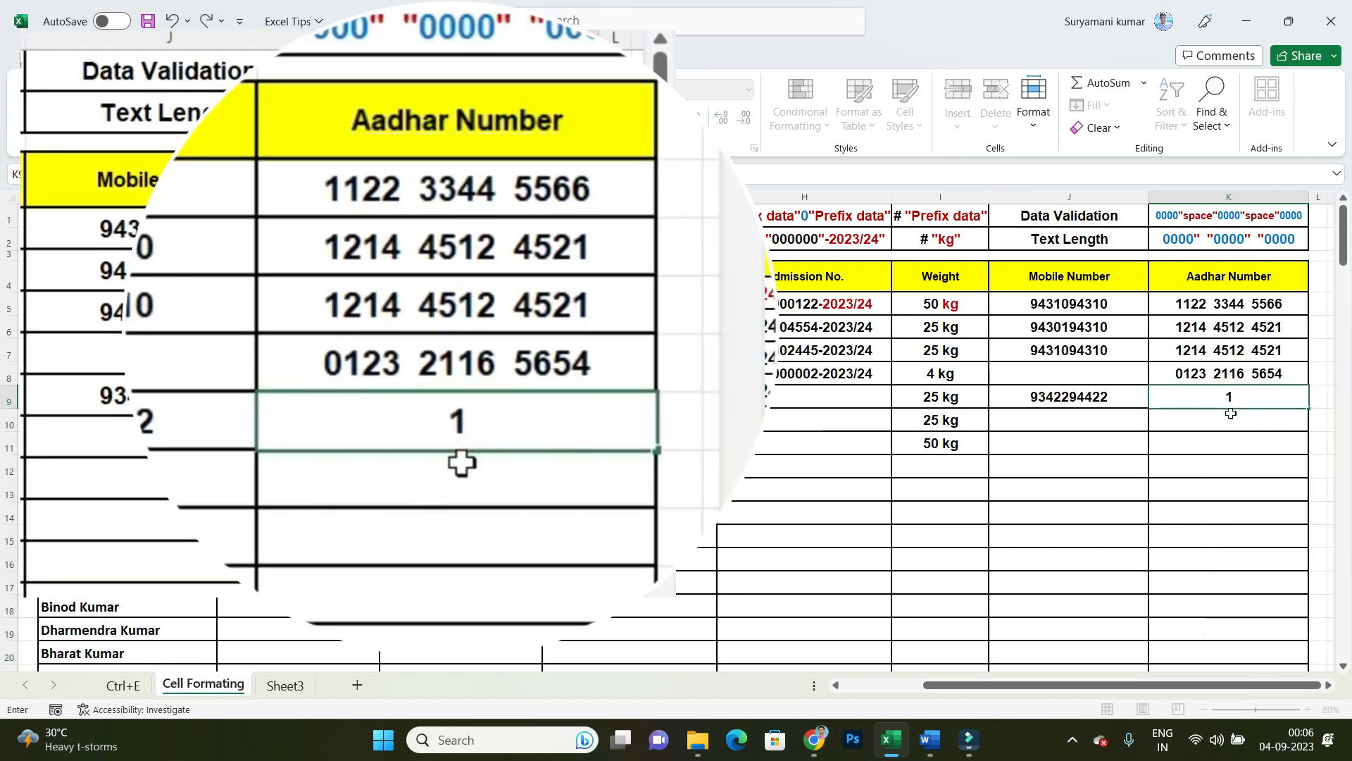
key(Return)
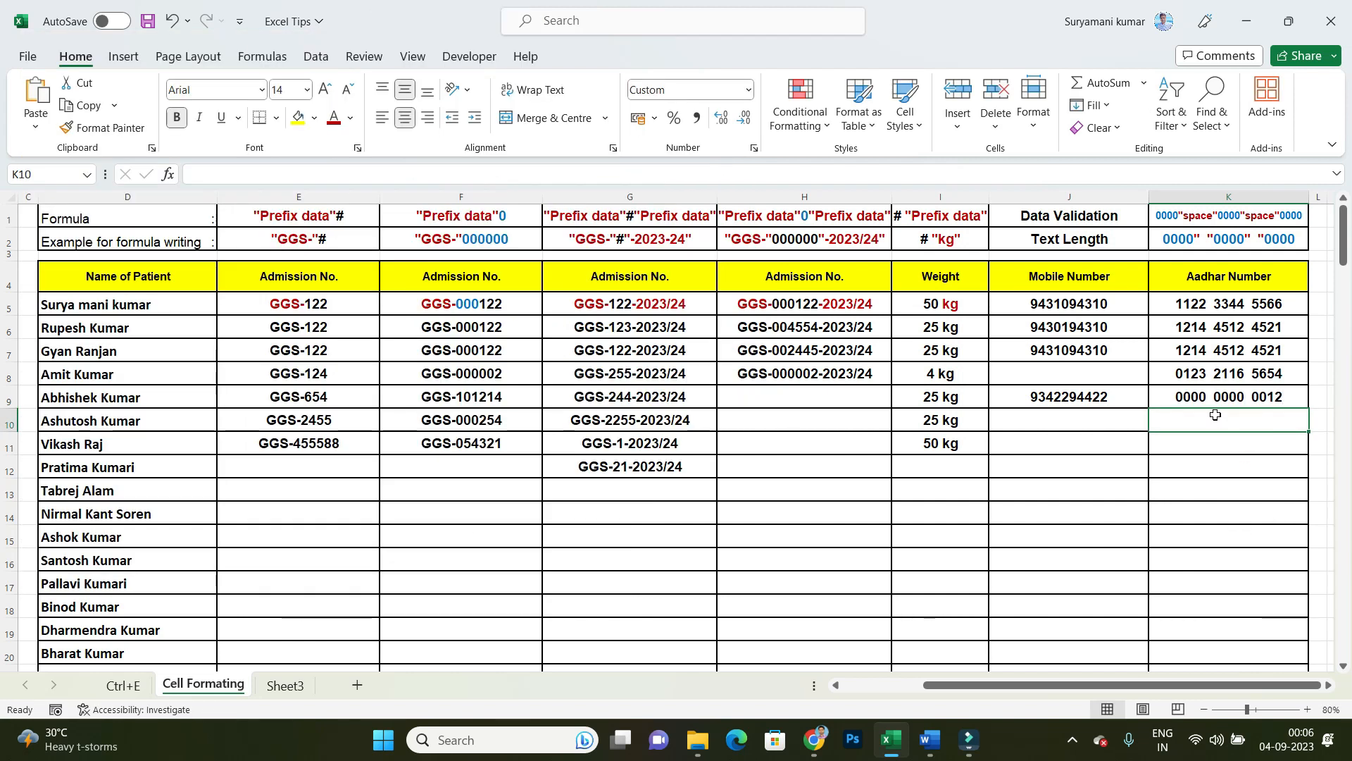
Step: Apply data validation to the Aadhar Number cells from K7 downward, allowing only a text length equal to 12
click(1224, 326)
drag(1224, 327, 1226, 420)
click(1218, 345)
drag(1219, 345, 1222, 658)
scroll(1207, 568, up, 12)
scroll(1212, 576, up, 20)
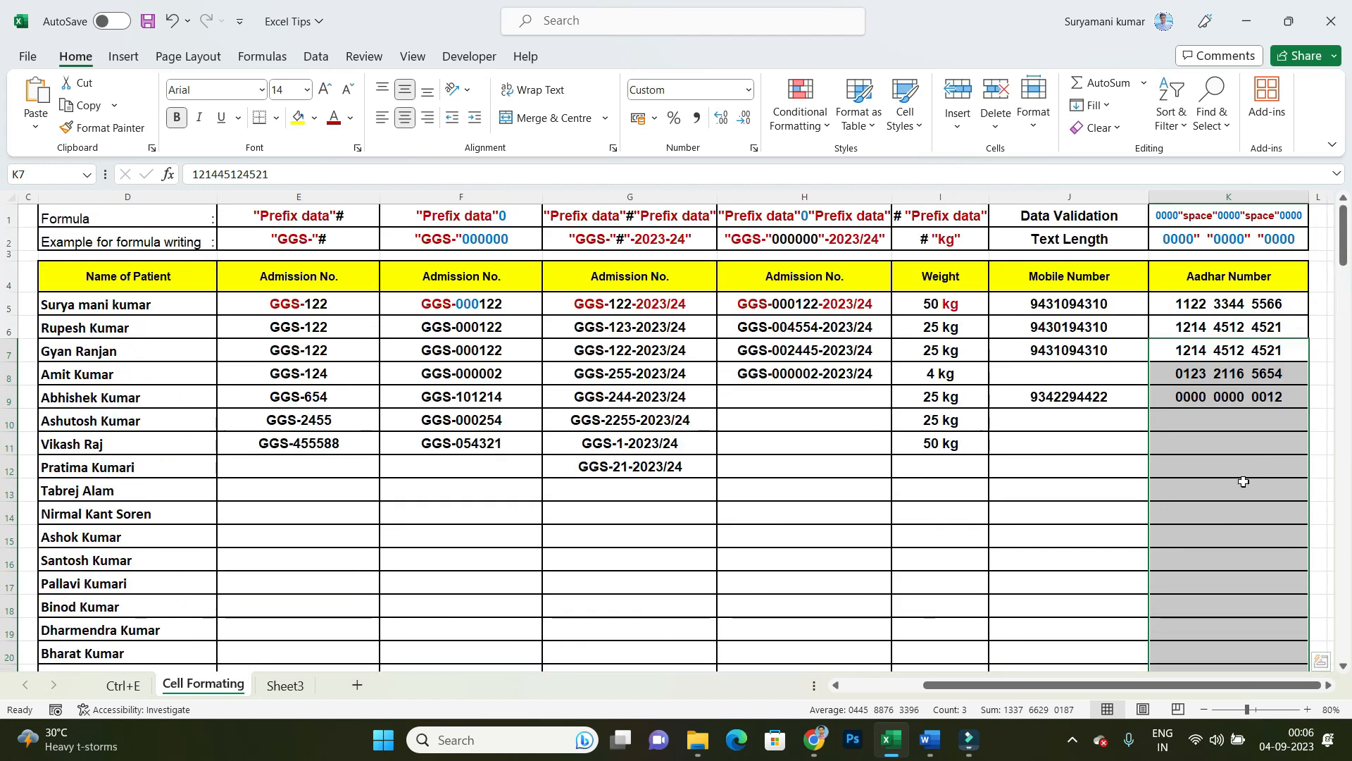
click(317, 57)
click(798, 128)
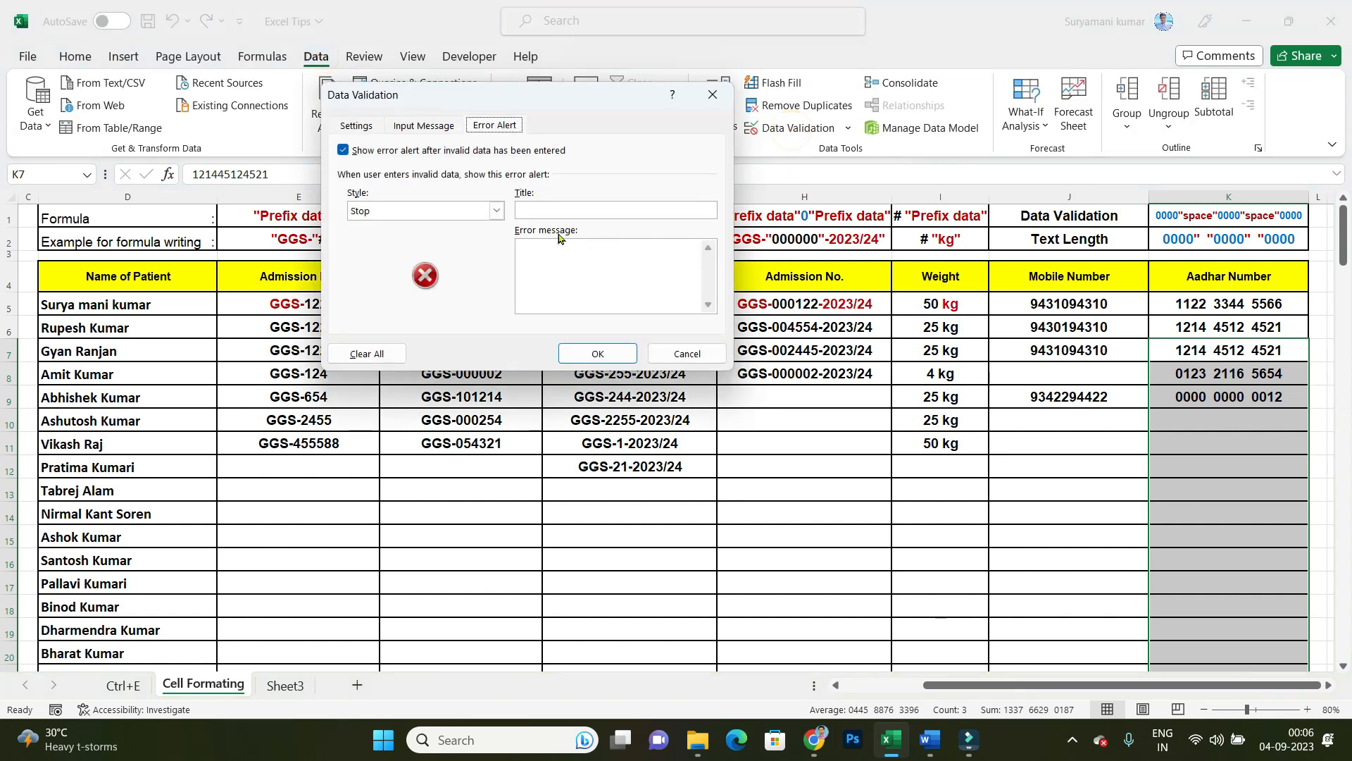
click(357, 126)
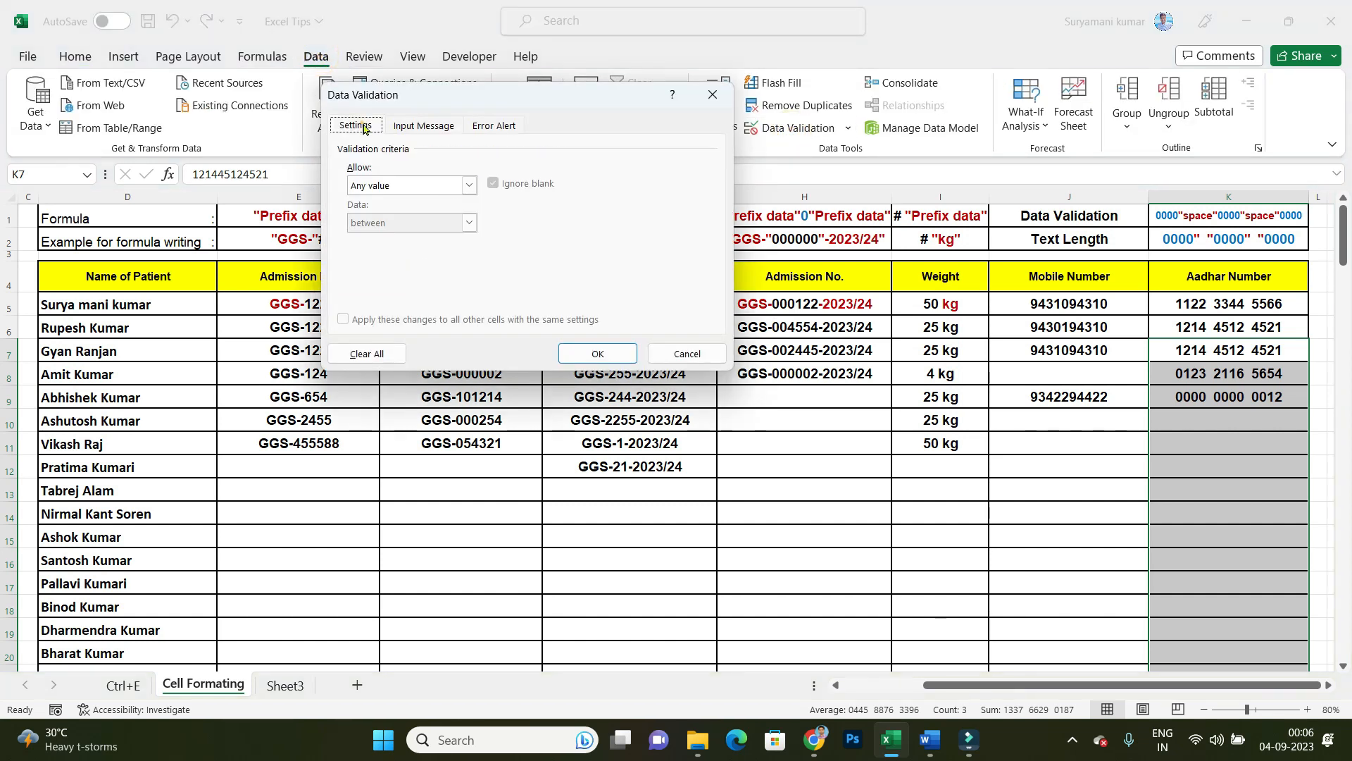
click(431, 185)
click(392, 269)
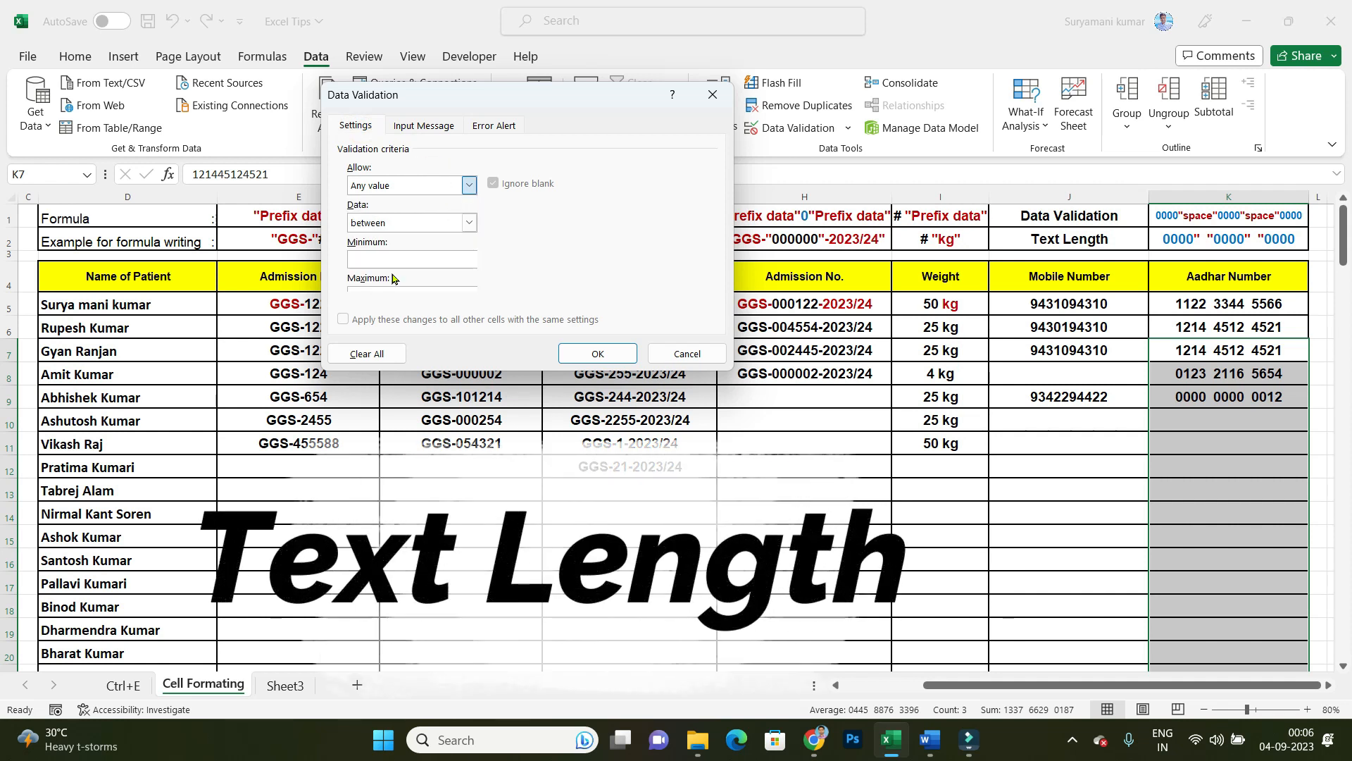
click(468, 223)
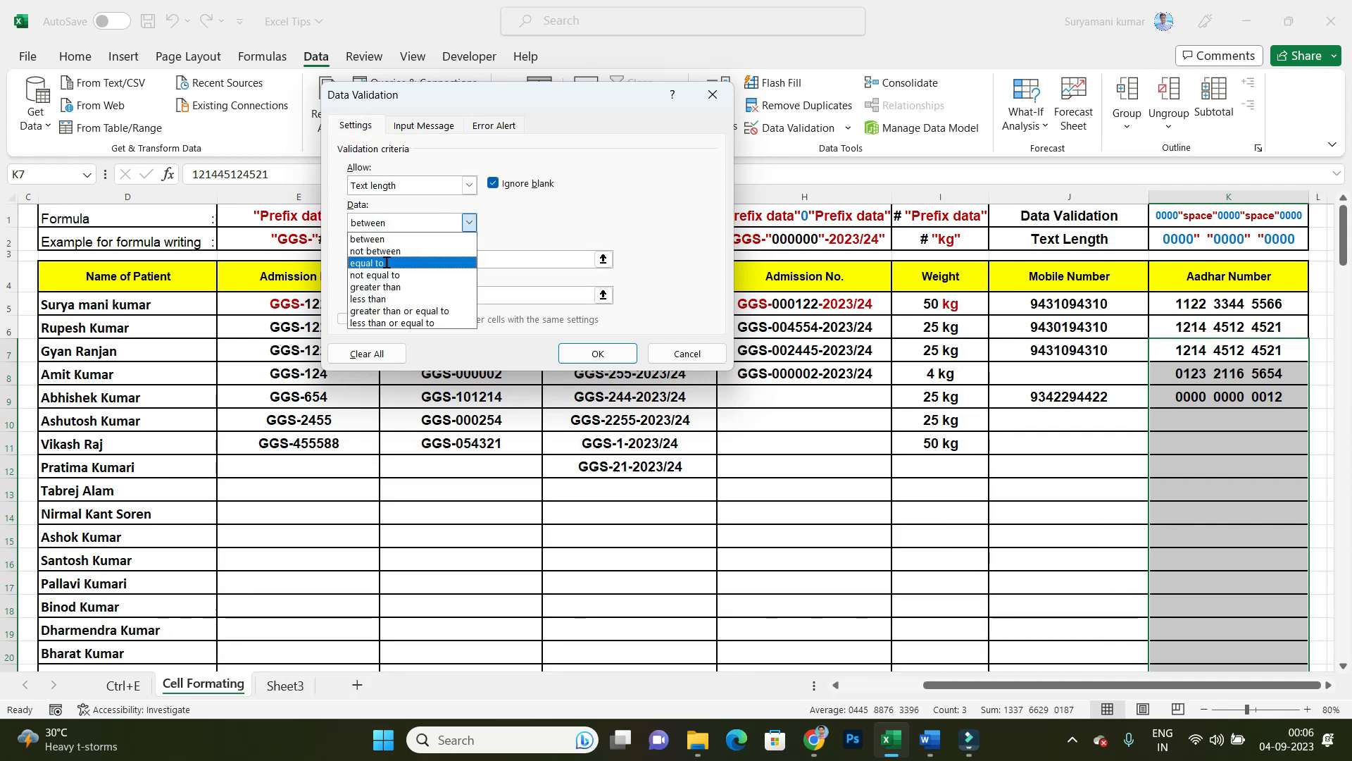
click(387, 261)
click(424, 259)
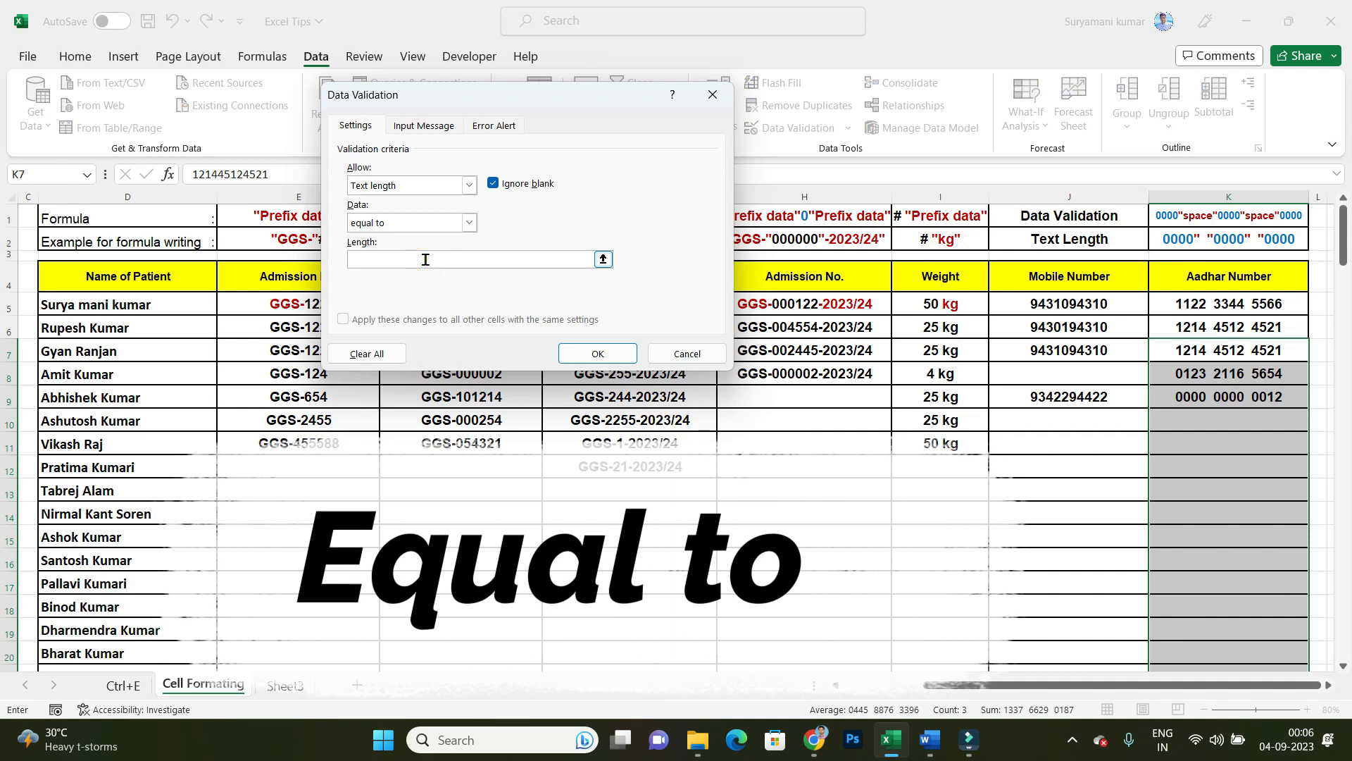
text(12)
key(Return)
Step: Test the length rule by entering a six-digit number in Aadhar Number cell K10, and discard the entry
click(1204, 429)
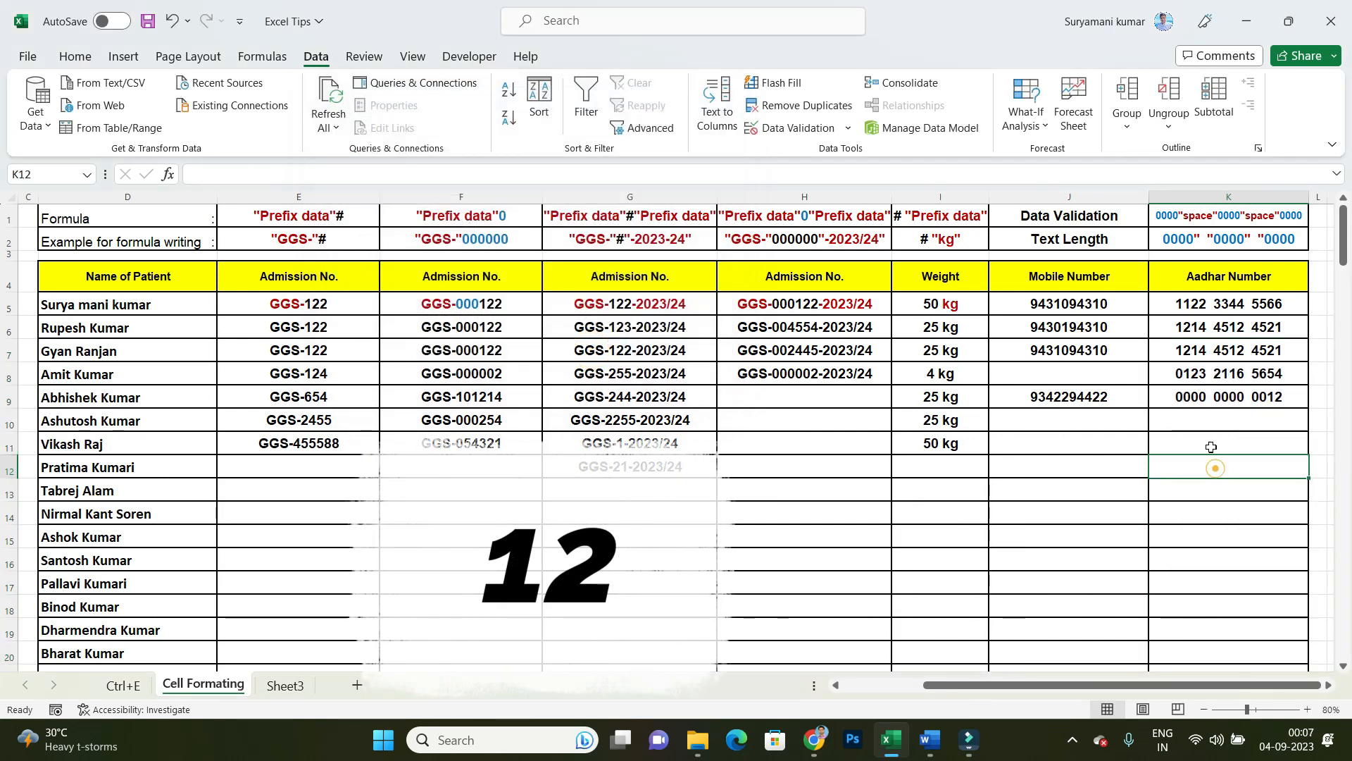
text(212112)
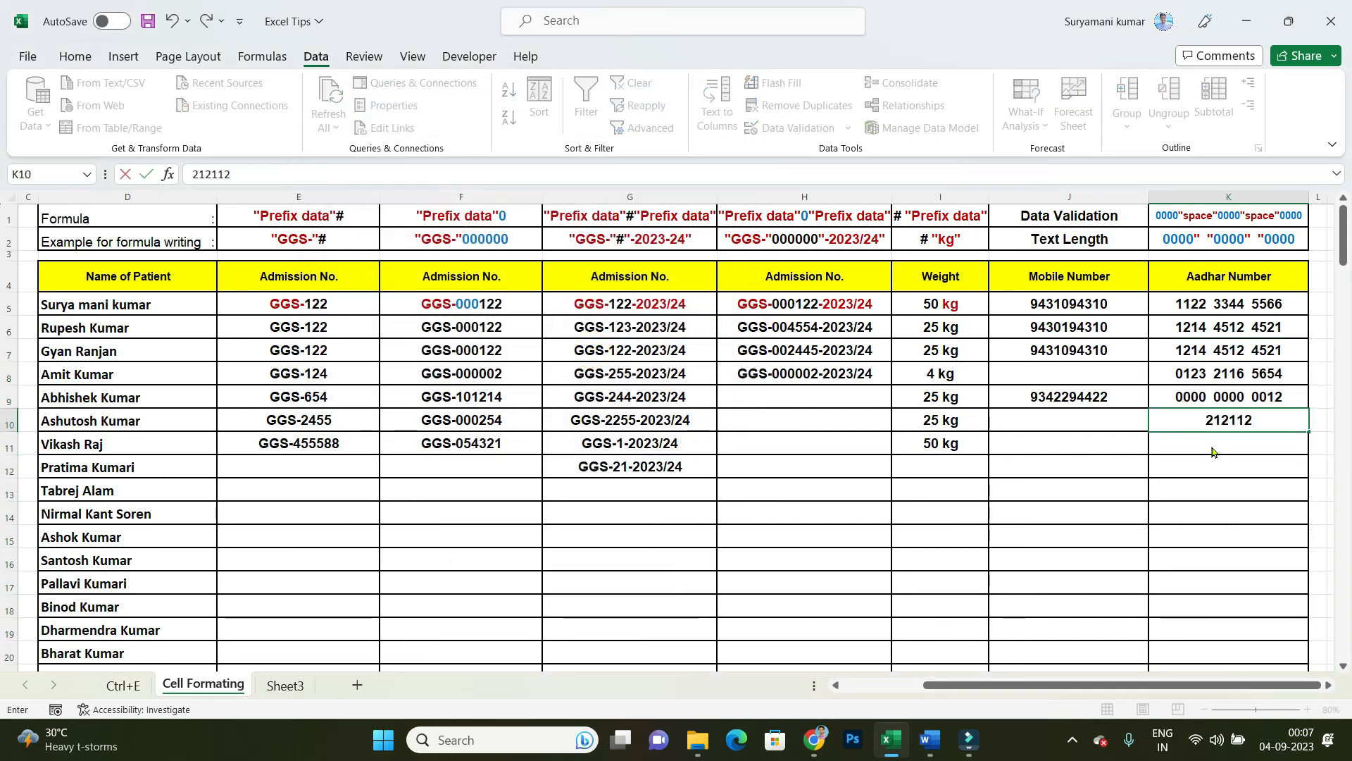
key(Return)
key(Return)
key(BackSpace)
key(Escape)
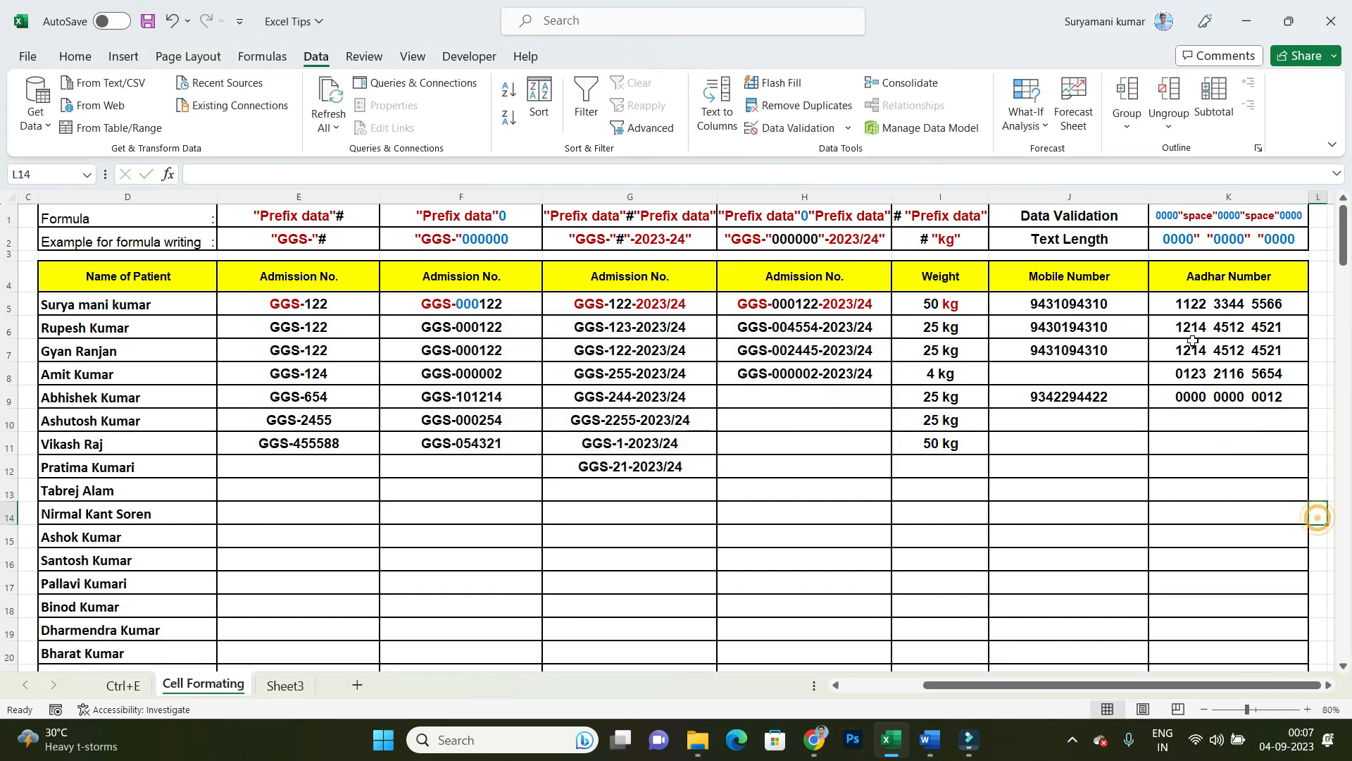
Step: Give the Aadhar Number validation from K7 downward an error alert titled "Aadhar Not Match" with the message "Please Enter 12 Digit Aadhar Number"
drag(1189, 328, 1195, 438)
click(1198, 375)
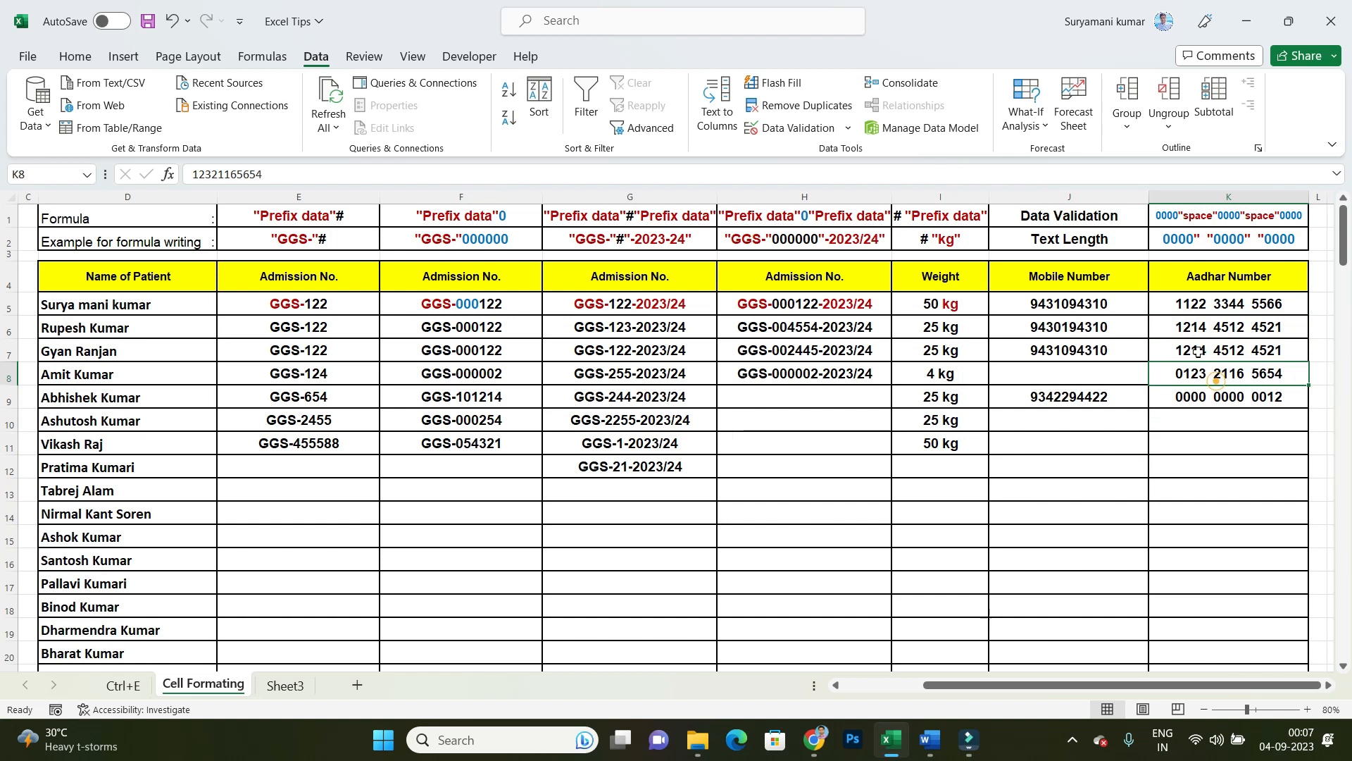
click(1198, 354)
key(ctrl+shift+End)
click(795, 129)
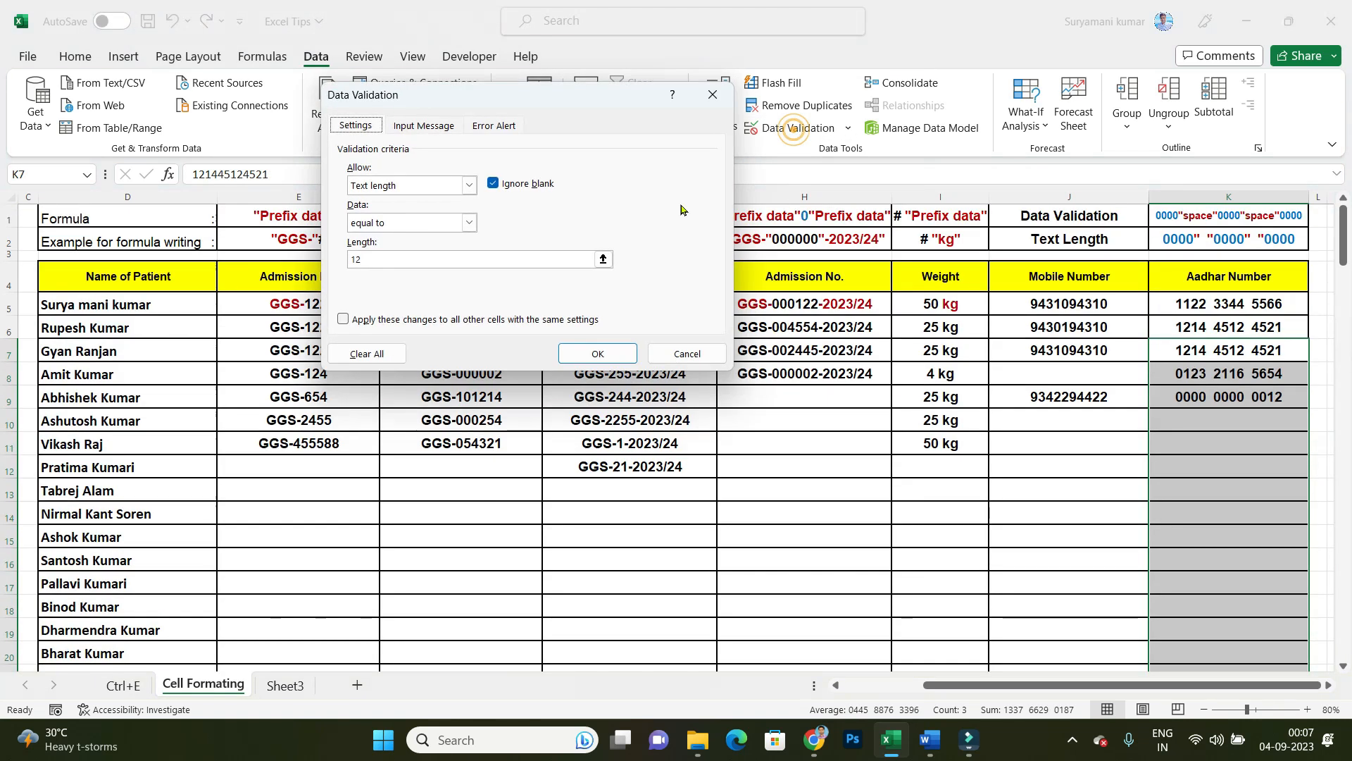
click(496, 125)
click(568, 210)
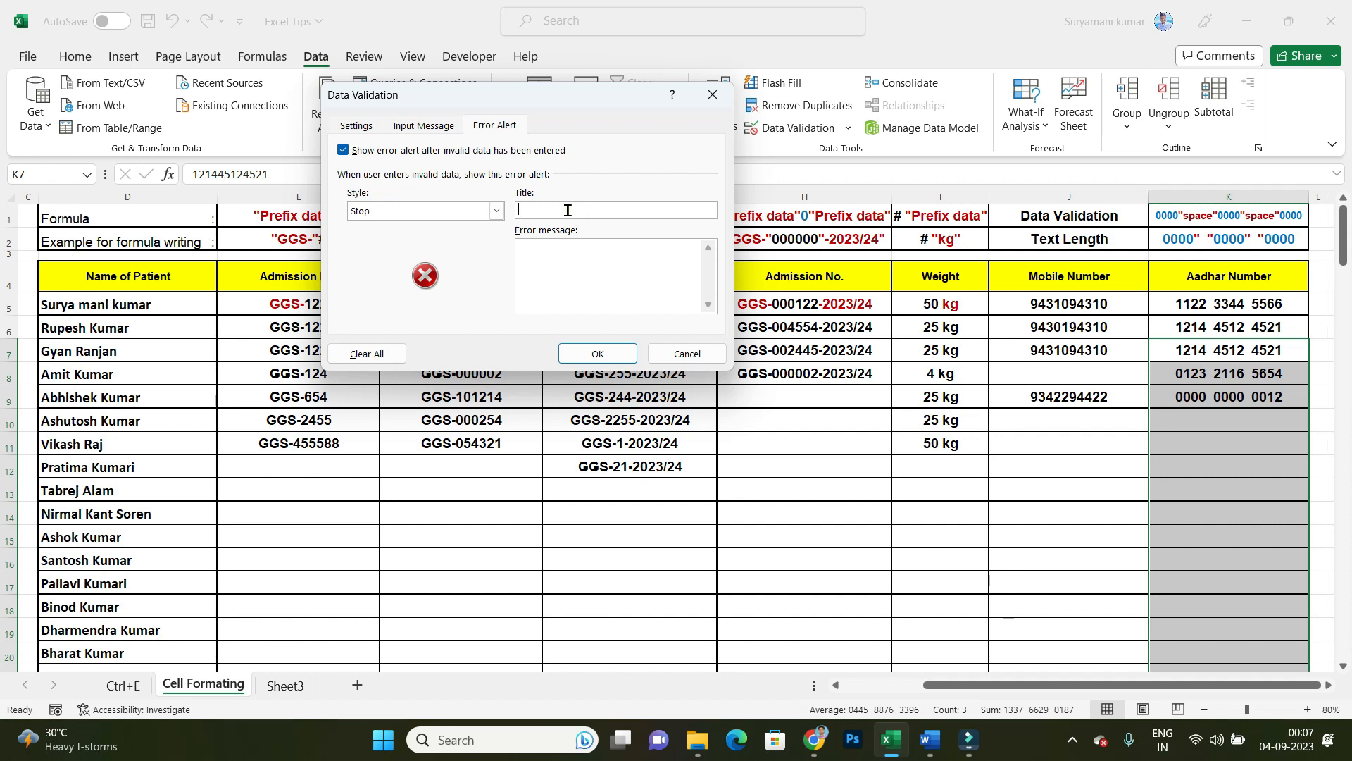
text(Aadhar Not)
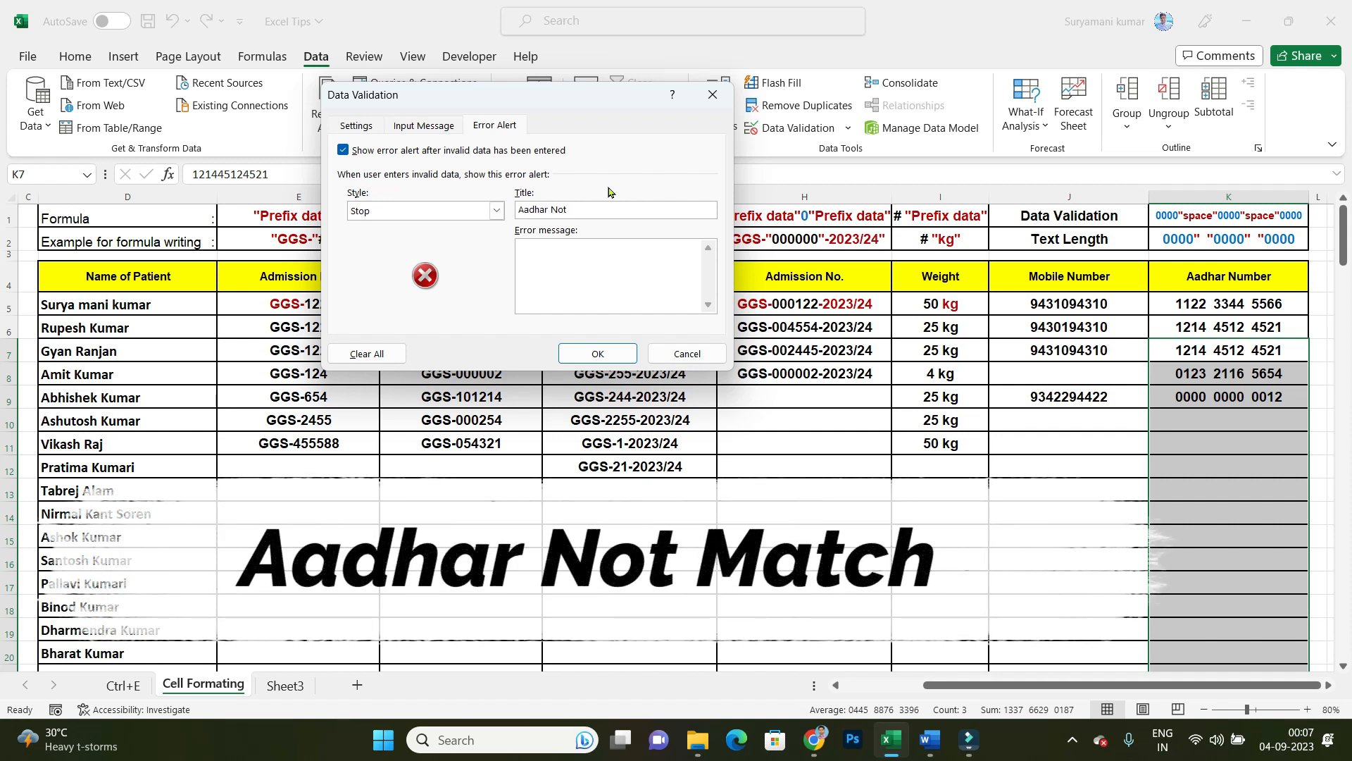
text(e)
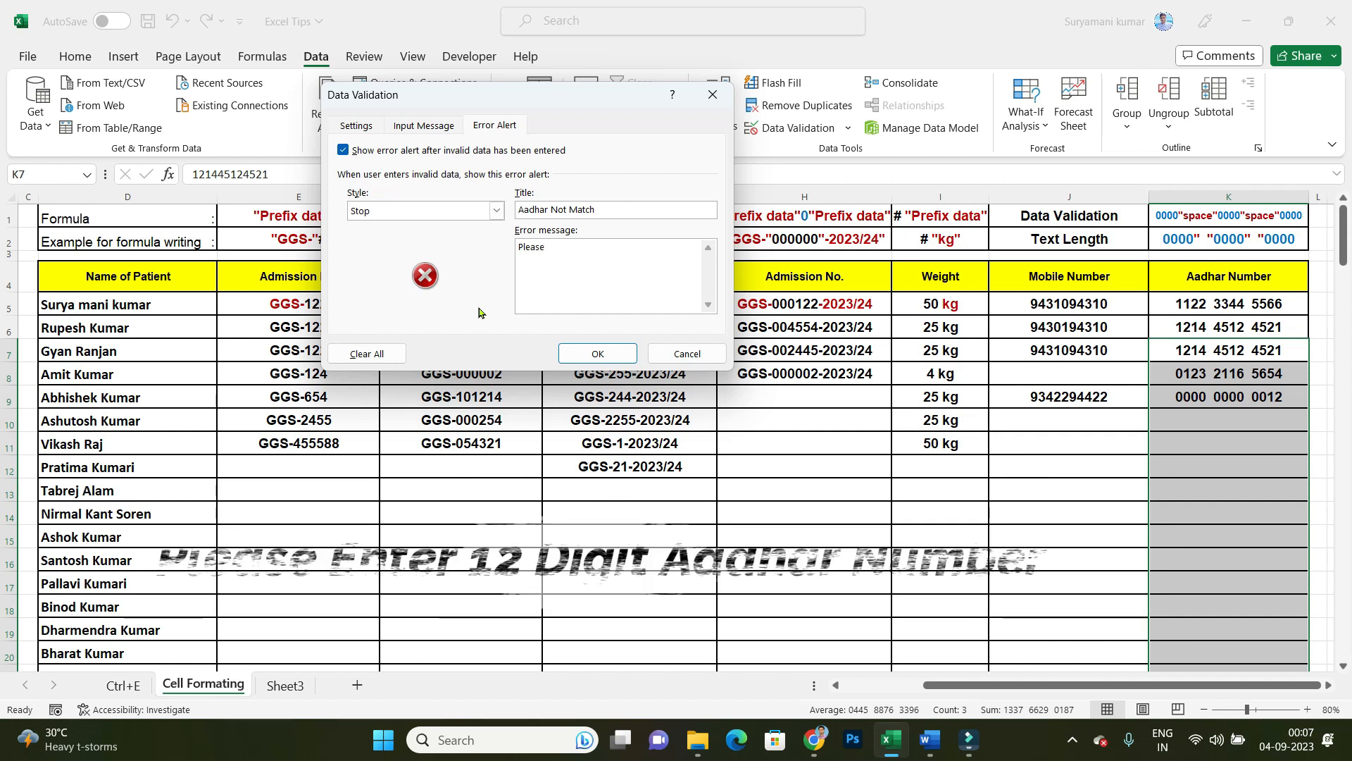
text( Enter 12 Digit Aadhar Number)
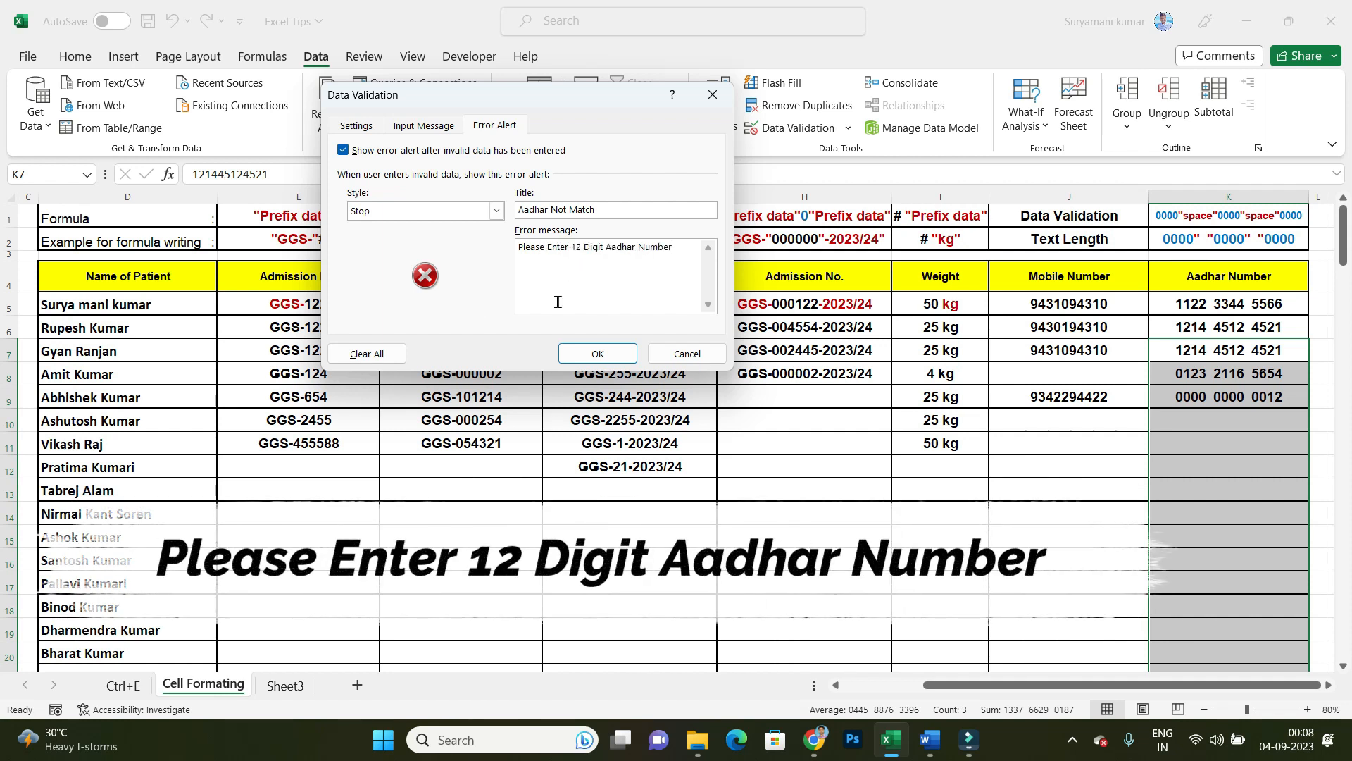
click(597, 353)
Step: Test the Aadhar error alert by entering a five-digit number in Aadhar Number cell K10, and choose to retry the entry
click(1234, 470)
click(1225, 422)
text(21545)
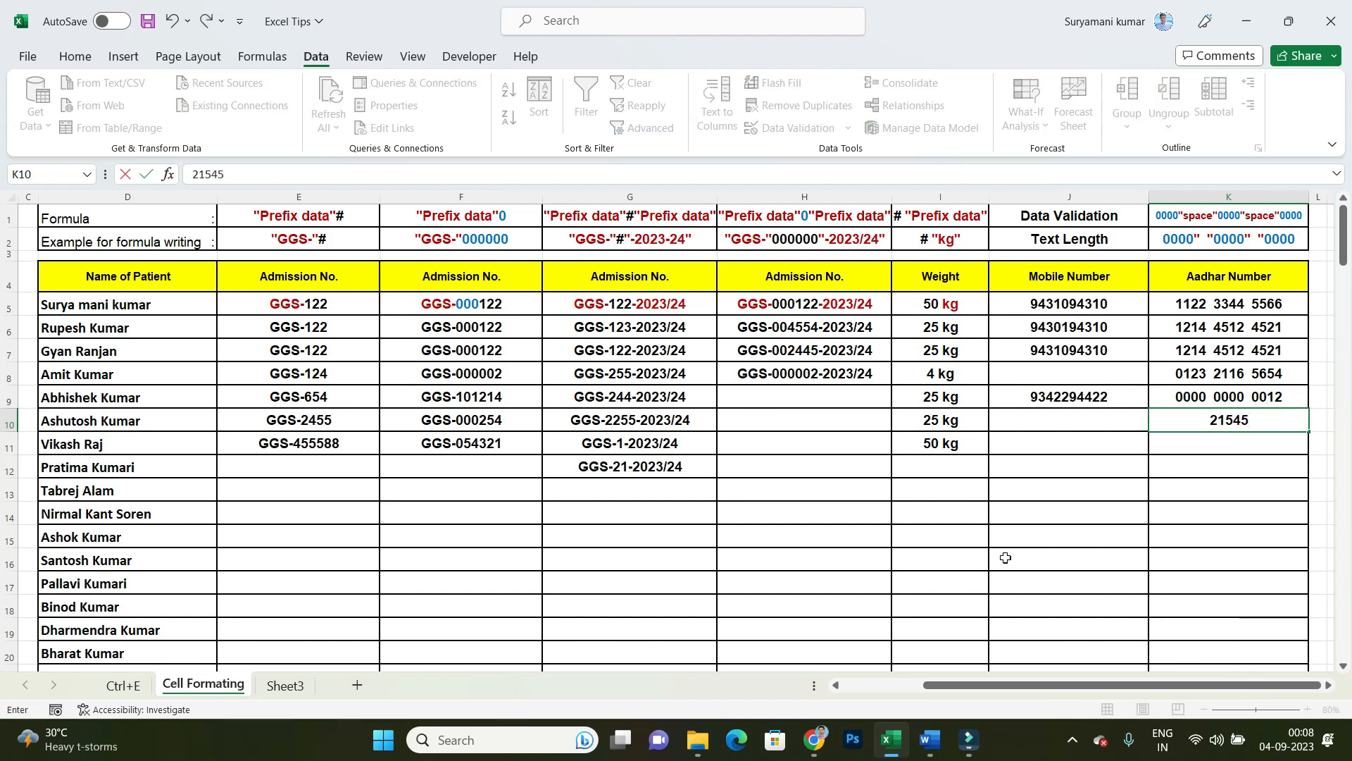
key(Return)
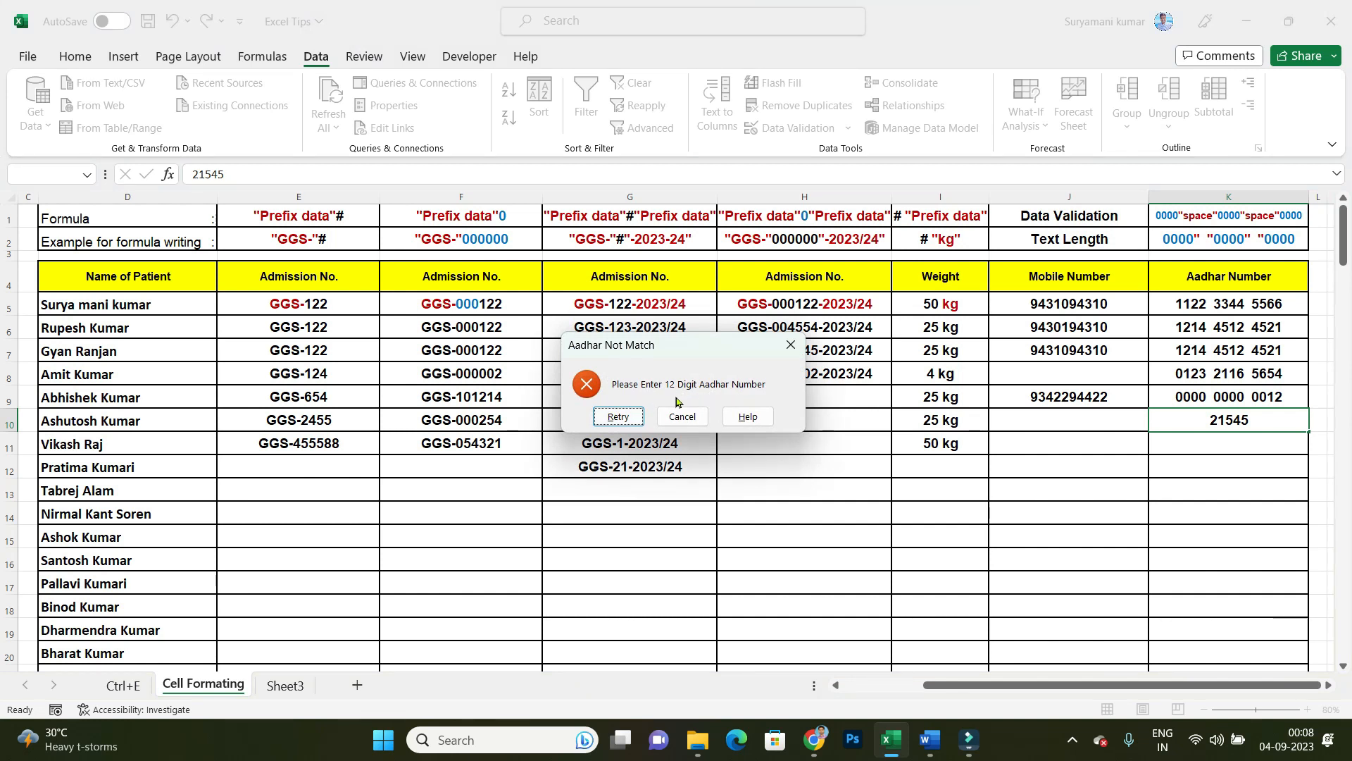
click(619, 416)
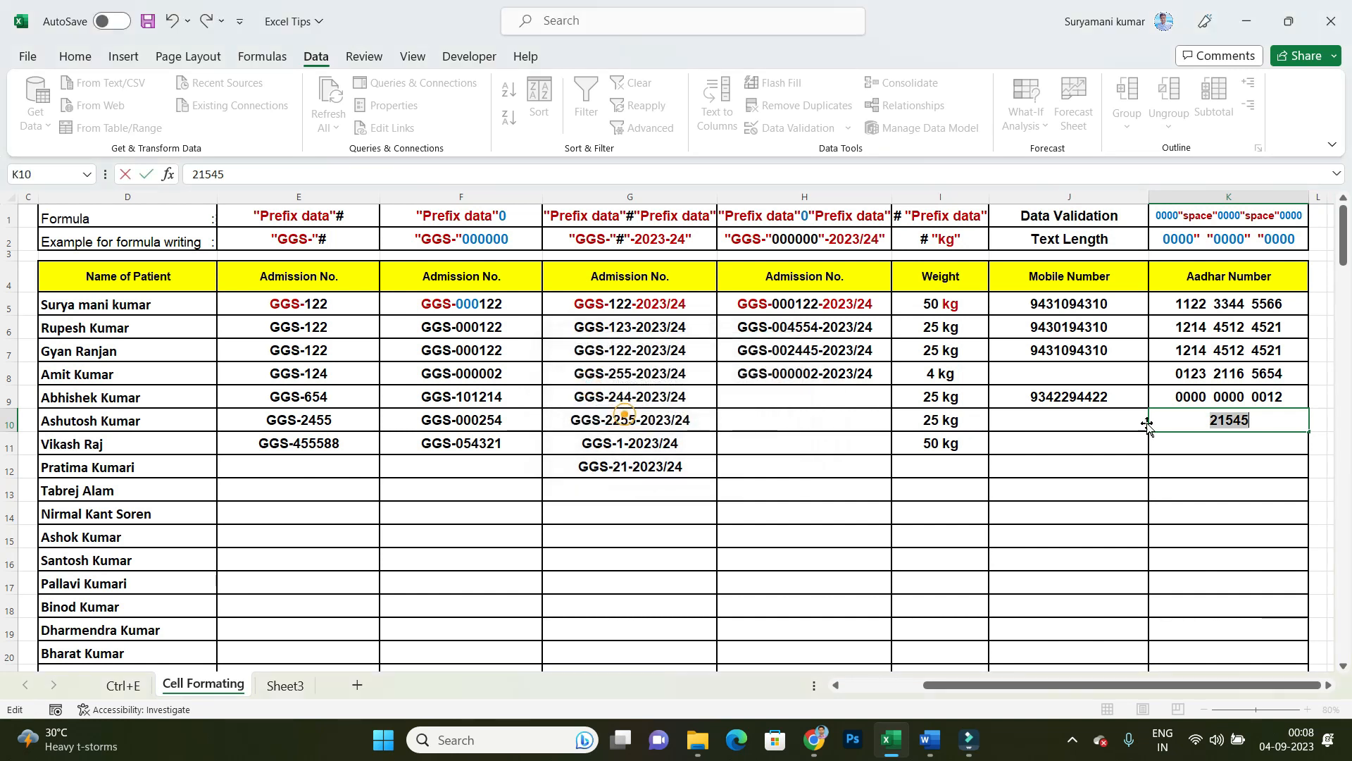
Step: Replace the entry in K10 with a fourteen-digit number to test the length rule, and choose to retry
text(12344656783214)
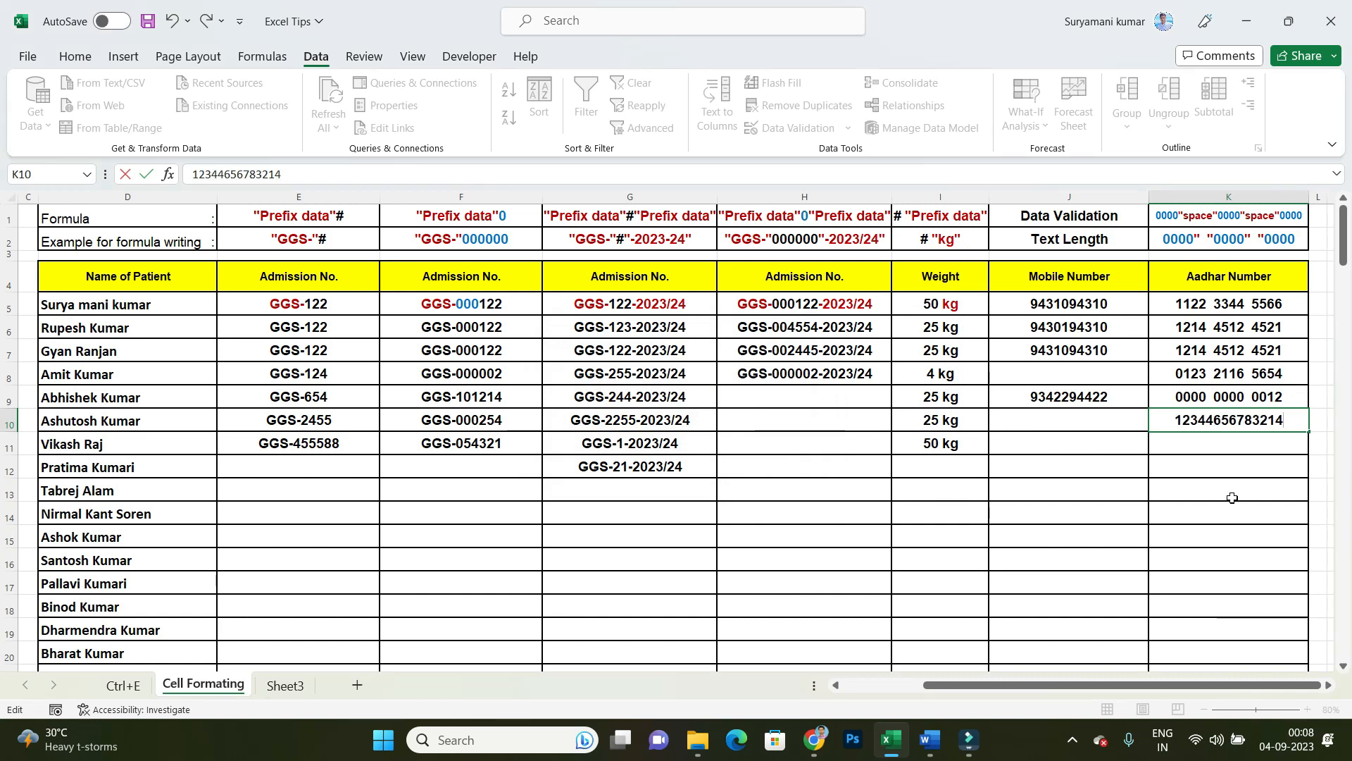
key(Return)
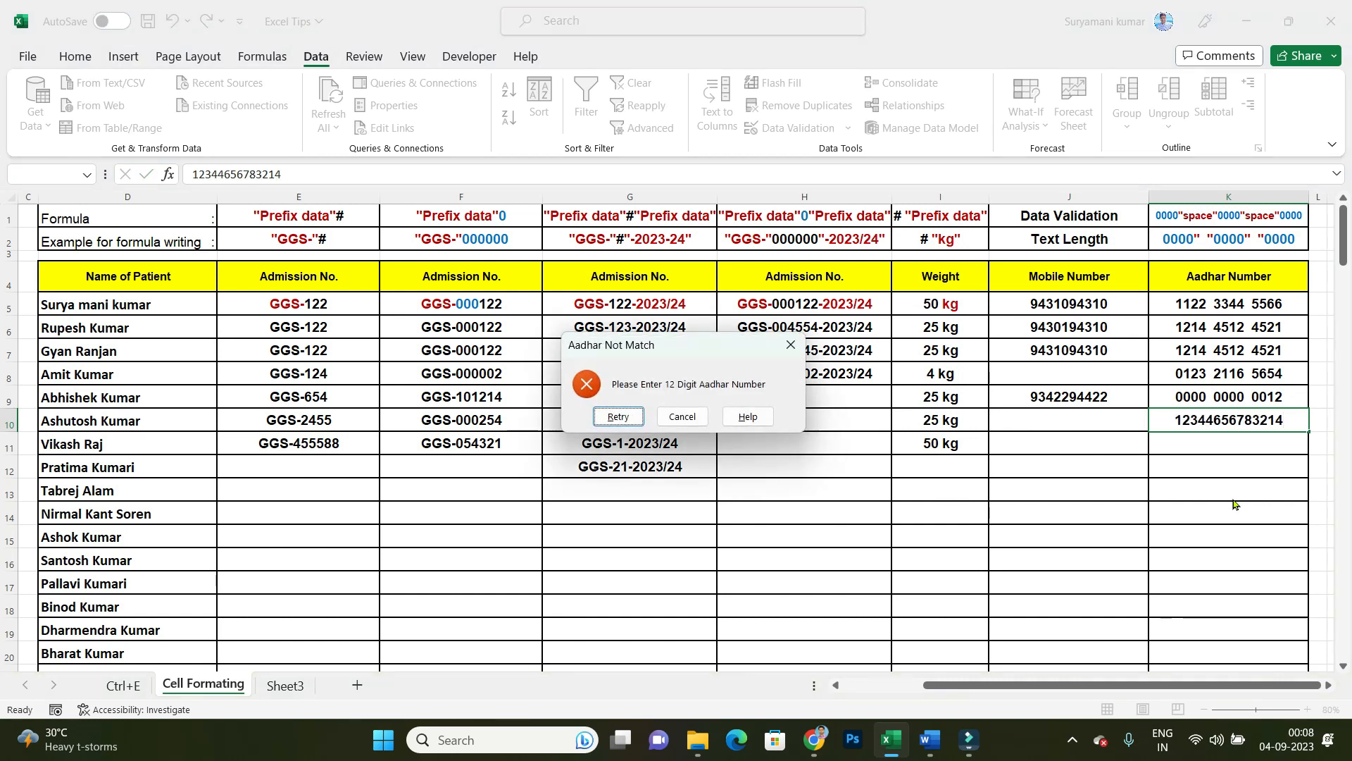
click(629, 419)
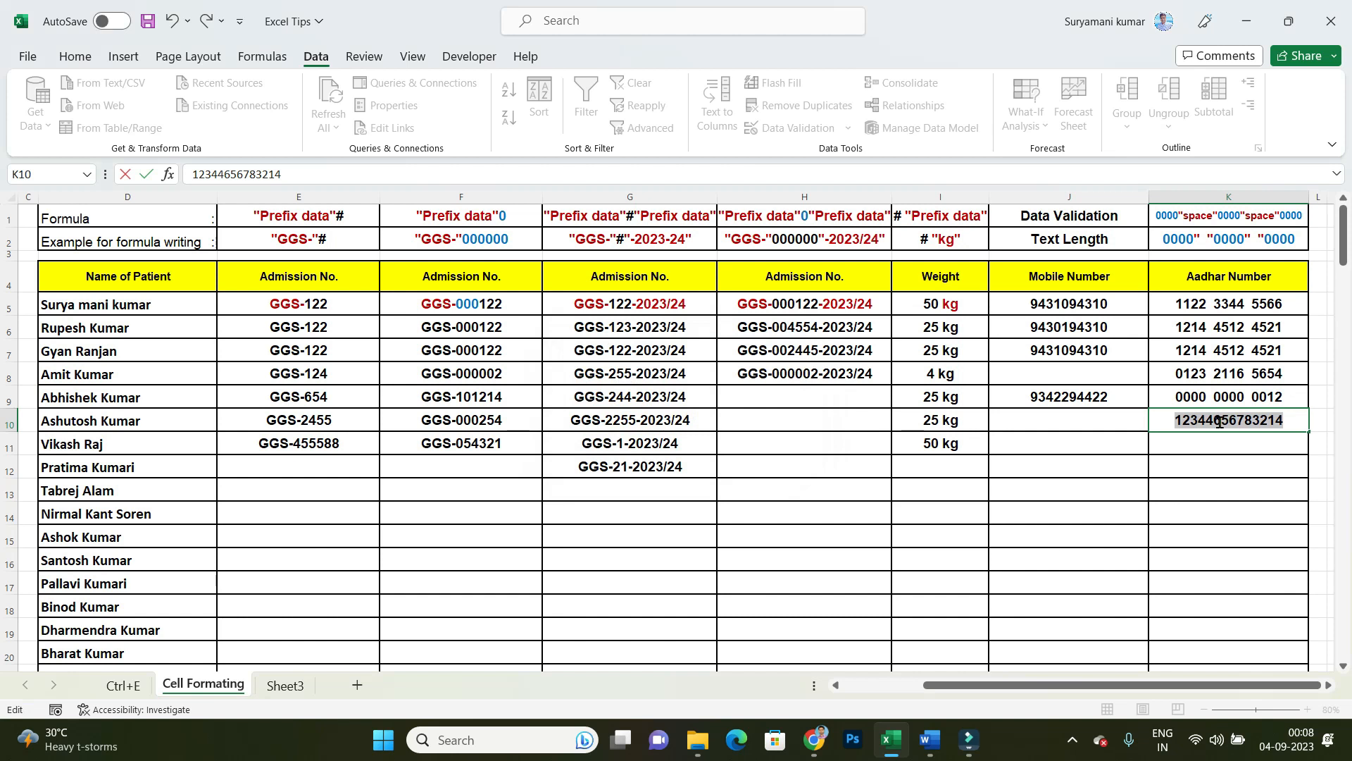
Step: Shorten the Aadhar number in K10 by removing its trailing digits until it has twelve digits, and commit the entry
key(End)
key(BackSpace)
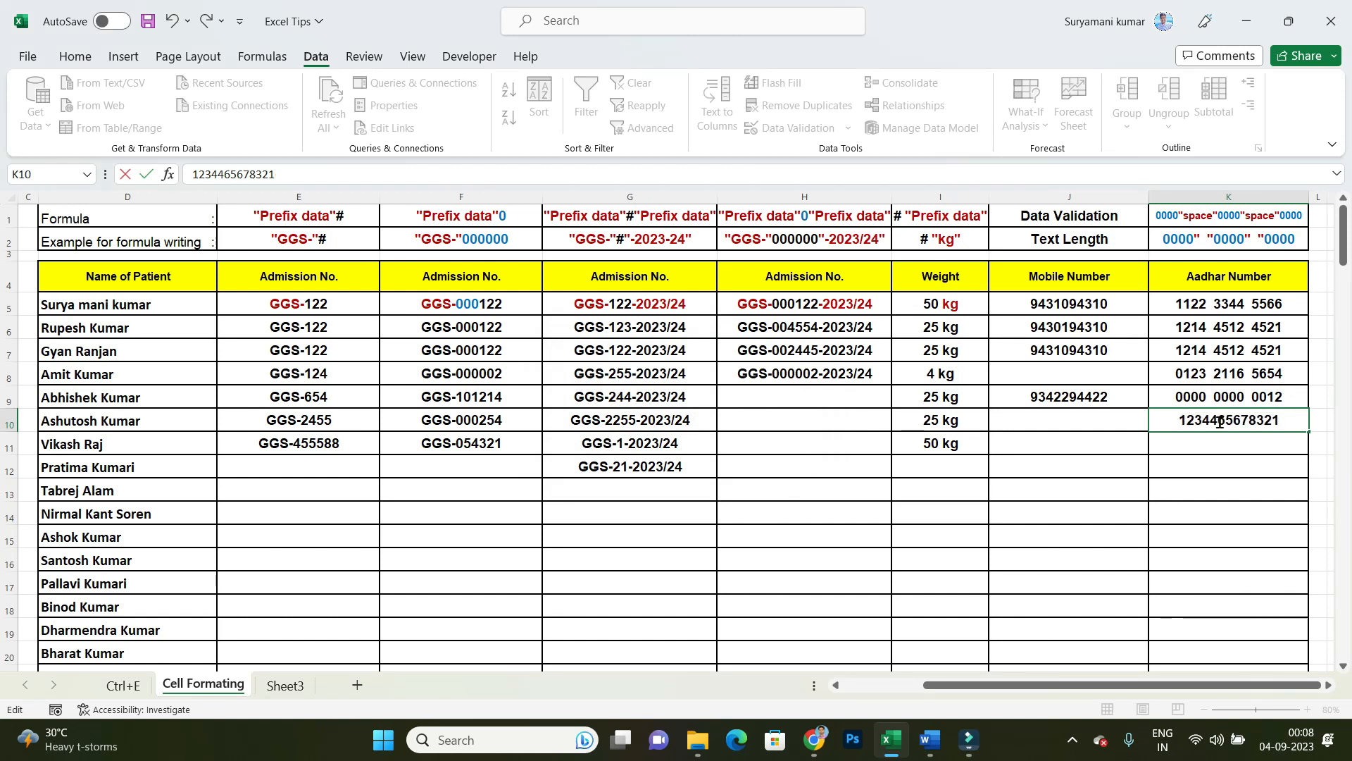
key(Return)
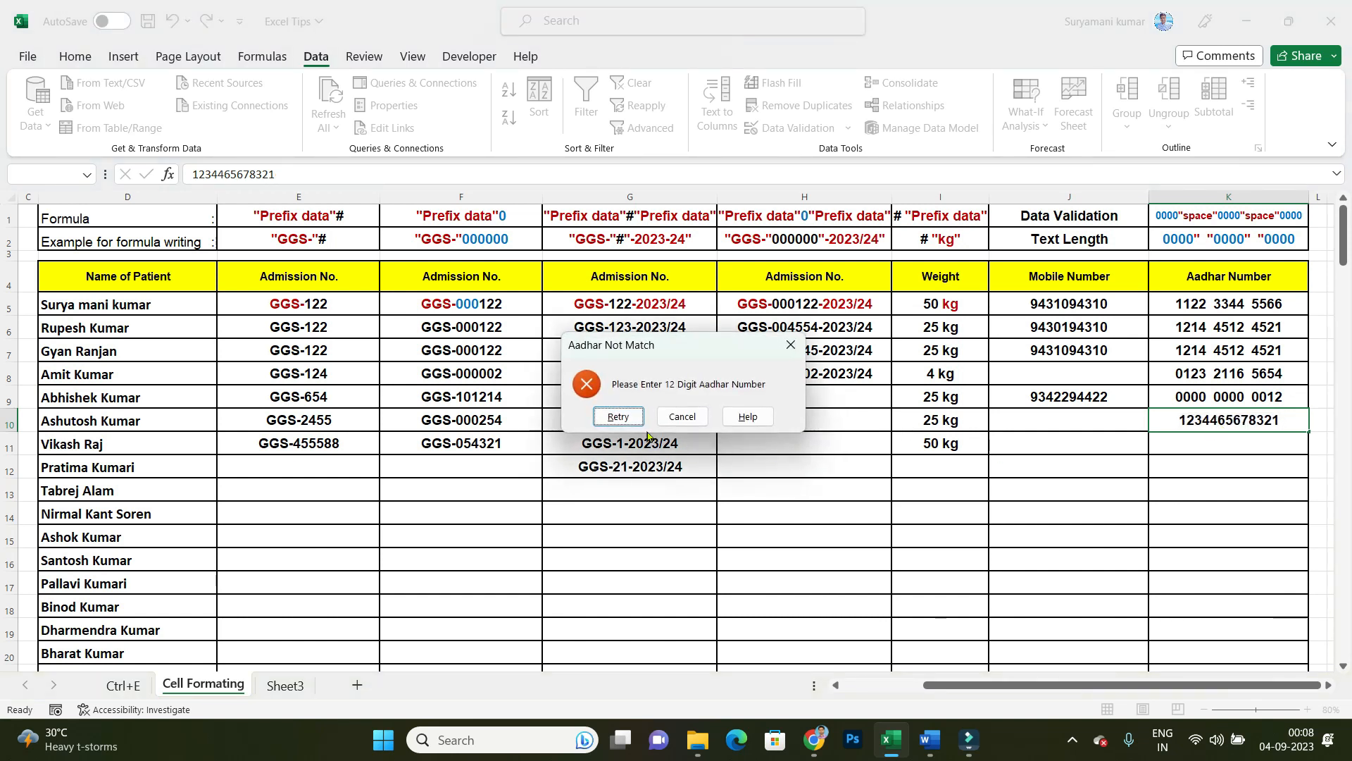
key(Escape)
click(1238, 513)
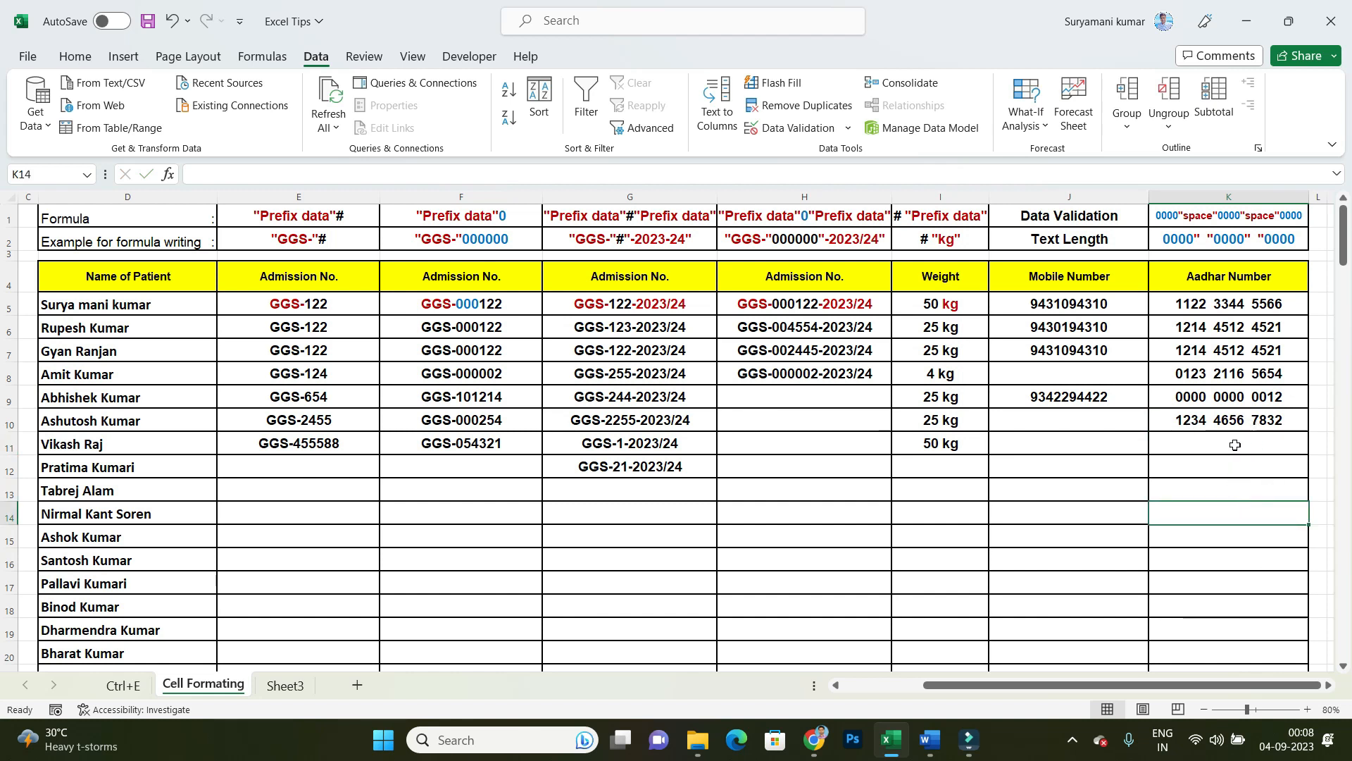